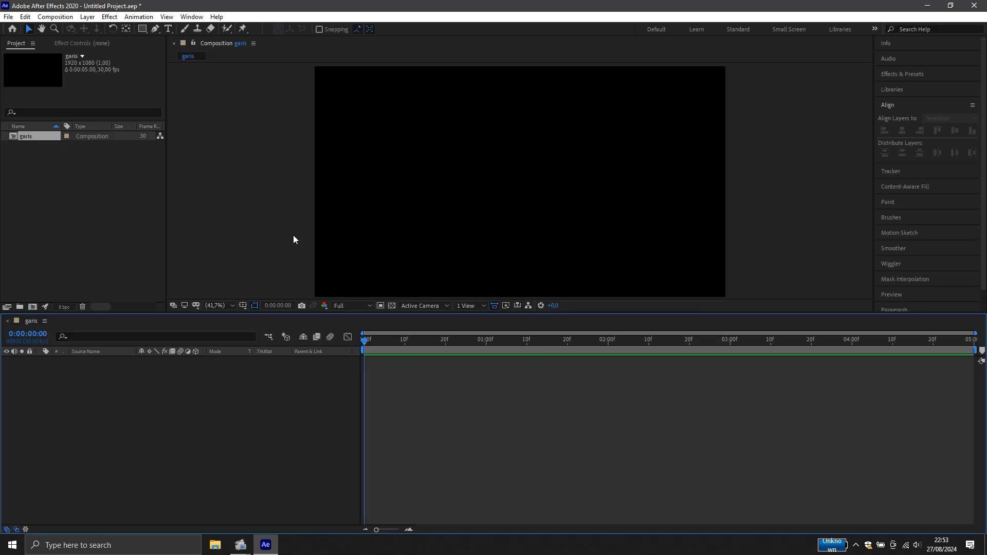
Draw an open wavy blue path with the Pen tool, rising from the canvas's left side and dipping toward its lower right
{"action": "left_click", "coordinate": [233, 305]}
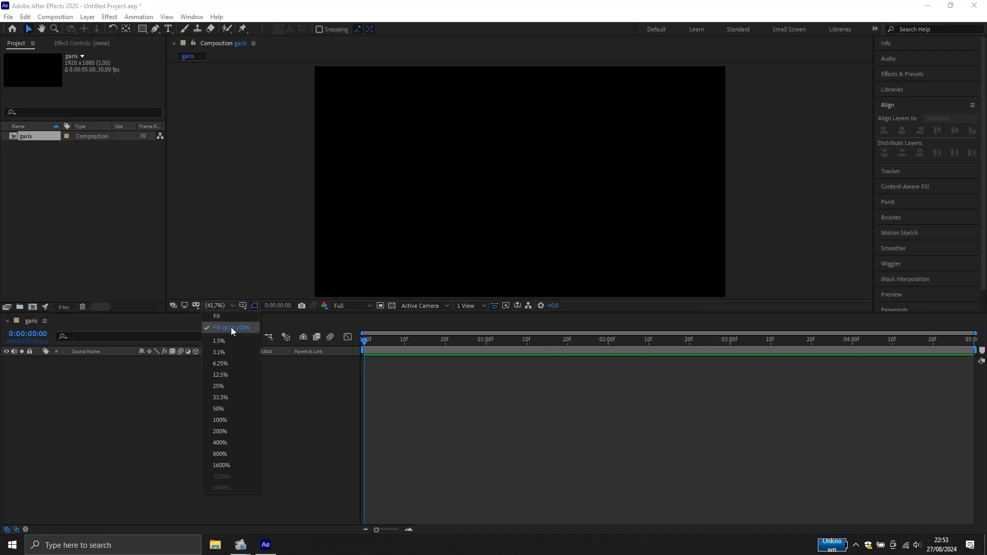
{"action": "left_click", "coordinate": [230, 327]}
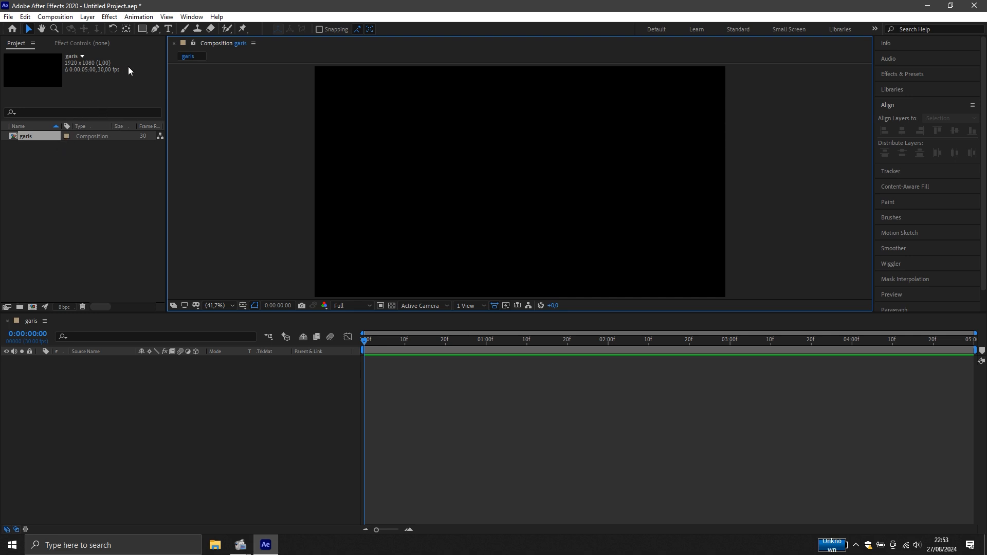
{"action": "left_click", "coordinate": [156, 29]}
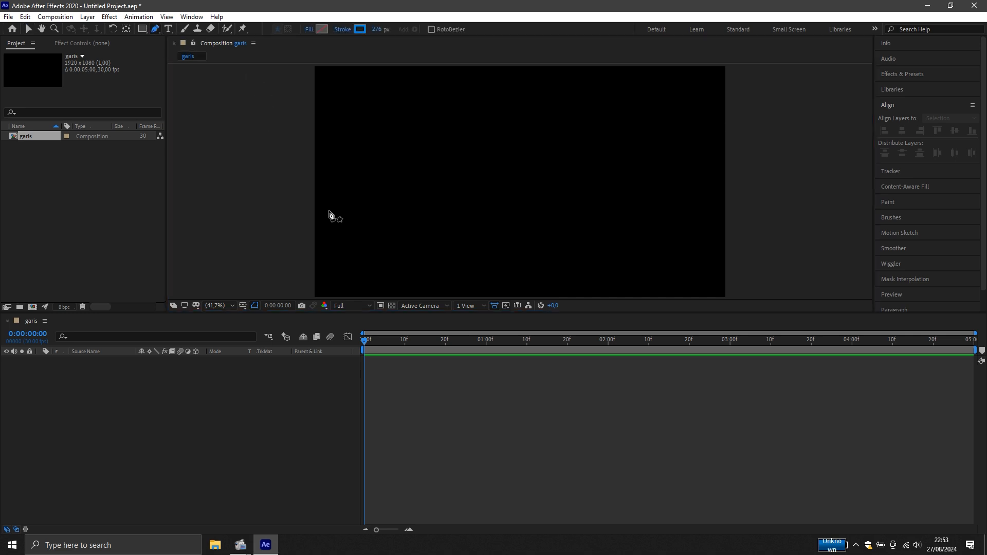
{"action": "left_click", "coordinate": [329, 210]}
{"action": "left_click_drag", "start_coordinate": [414, 175], "coordinate": [436, 178]}
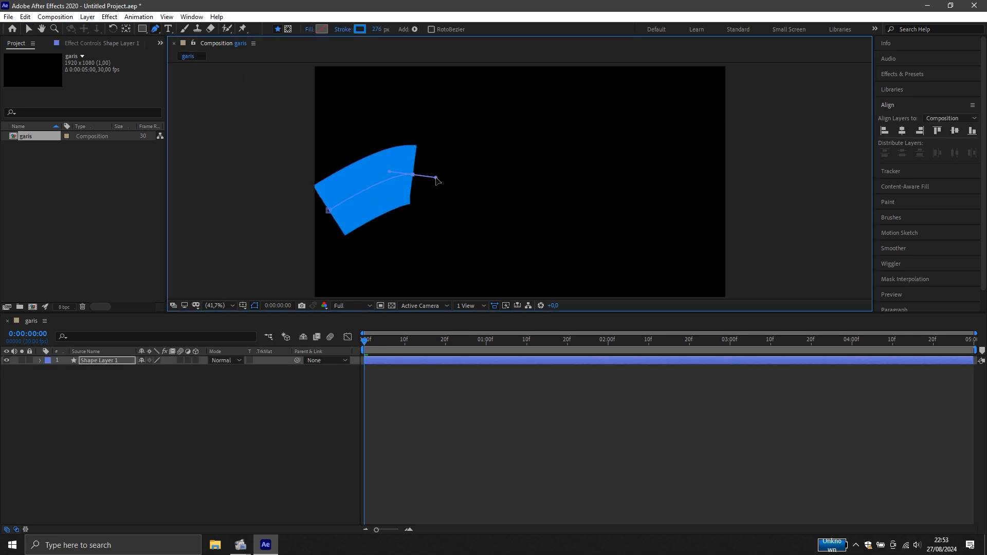
{"action": "mouse_move", "coordinate": [486, 212]}
{"action": "left_mouse_down"}
{"action": "mouse_move", "coordinate": [514, 238]}
{"action": "mouse_move", "coordinate": [506, 249]}
{"action": "left_mouse_up"}
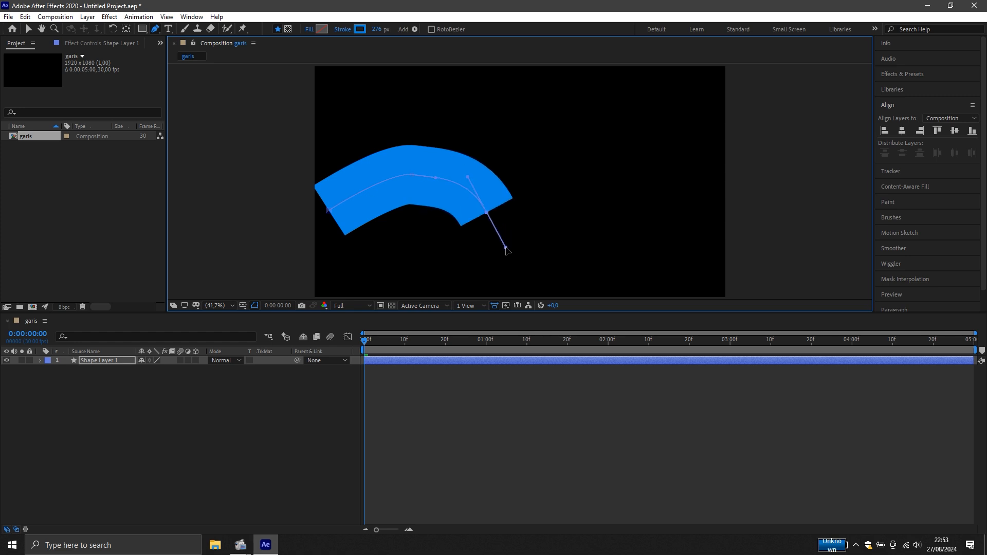
{"action": "mouse_move", "coordinate": [586, 259]}
{"action": "left_mouse_down"}
{"action": "mouse_move", "coordinate": [623, 260]}
{"action": "mouse_move", "coordinate": [646, 241]}
{"action": "left_mouse_up"}
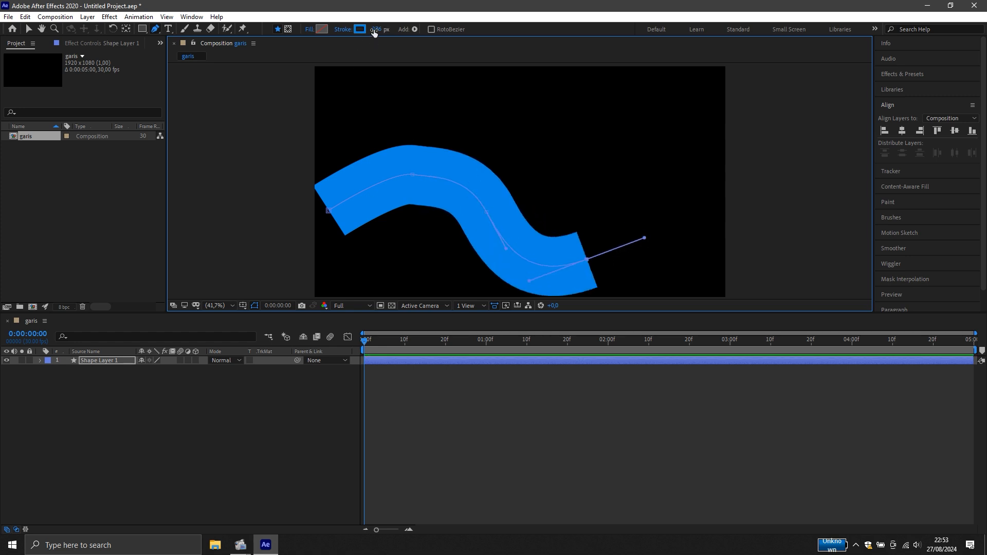
Set the wavy blue line's stroke width to 21 px and deselect it
{"action": "left_click_drag", "start_coordinate": [373, 32], "coordinate": [254, 42]}
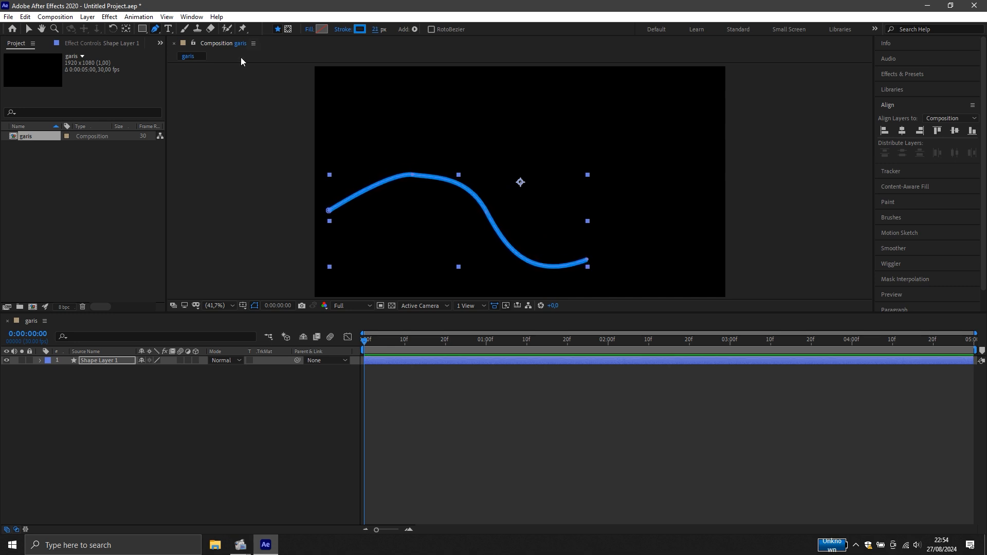
{"action": "left_click", "coordinate": [29, 29]}
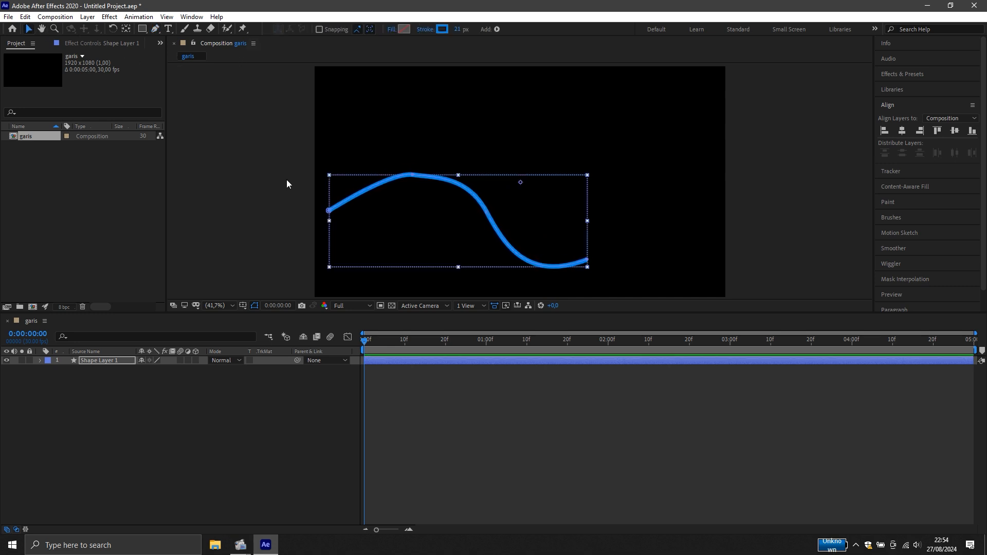
{"action": "left_click", "coordinate": [171, 412]}
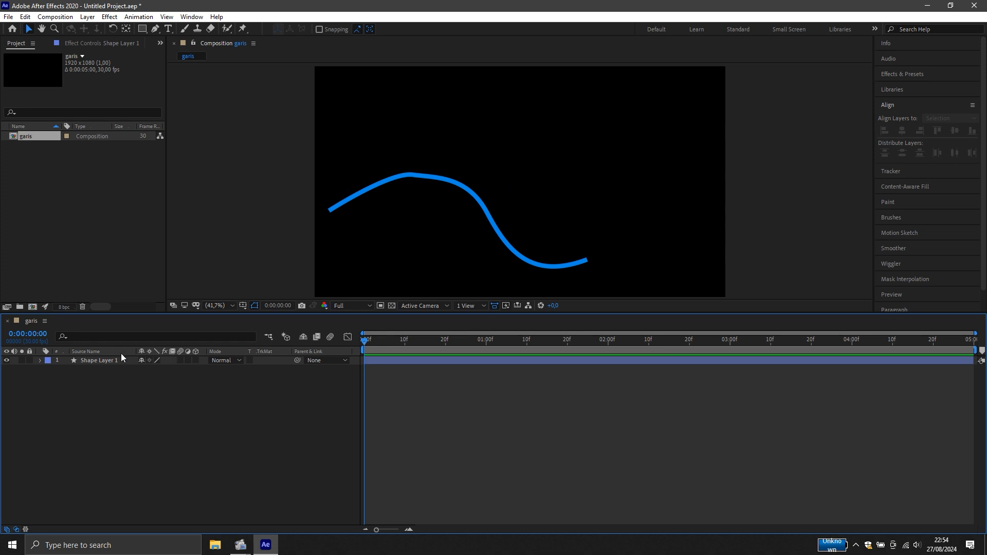
Rename the blue line's shape layer as "biru" and deselect it
{"action": "left_click", "coordinate": [106, 359]}
{"action": "right_click", "coordinate": [106, 360]}
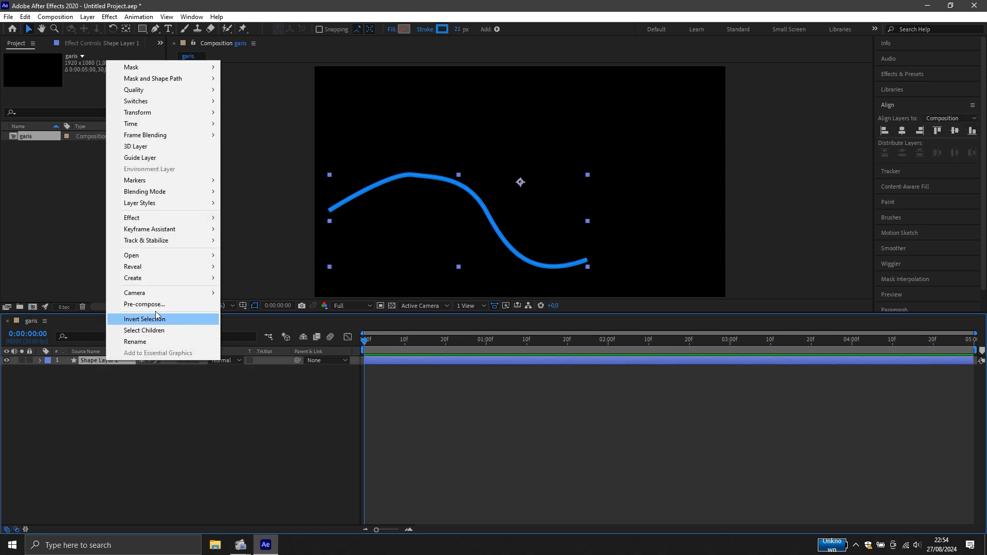
{"action": "left_click", "coordinate": [156, 340]}
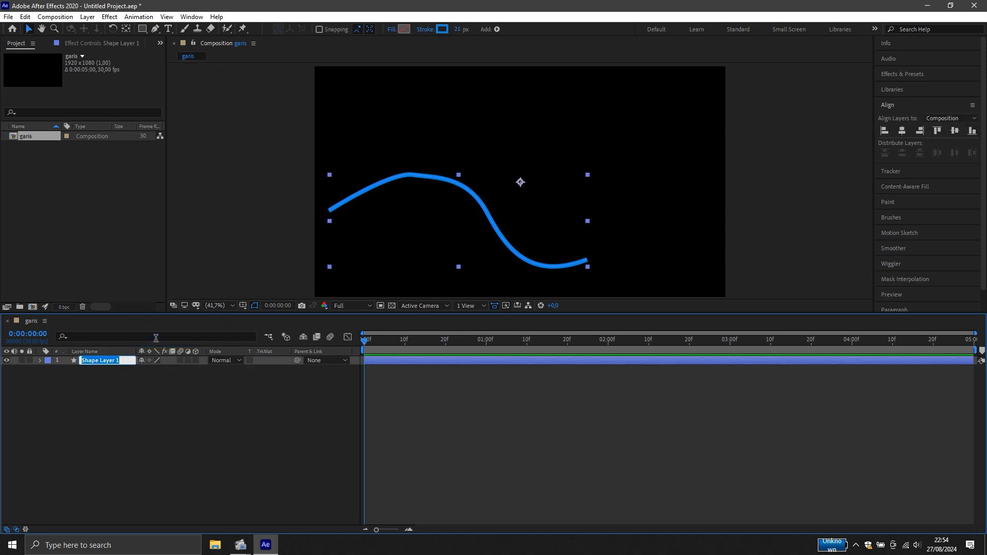
{"action": "type", "text": "biru"}
{"action": "left_click", "coordinate": [177, 409]}
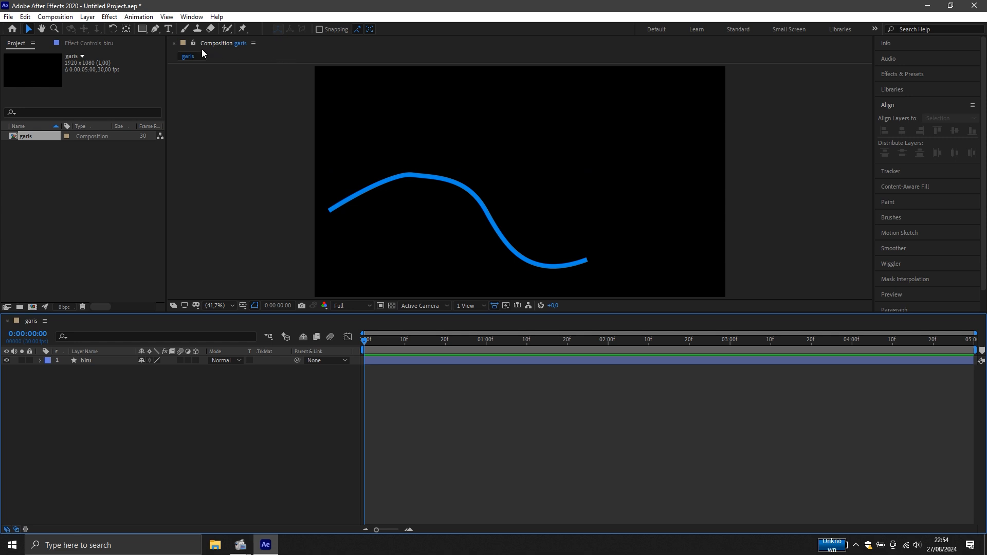
Draw a second open curve with the Pen tool on the canvas's right side, from upper right bending down to the lower right
{"action": "left_click", "coordinate": [156, 29]}
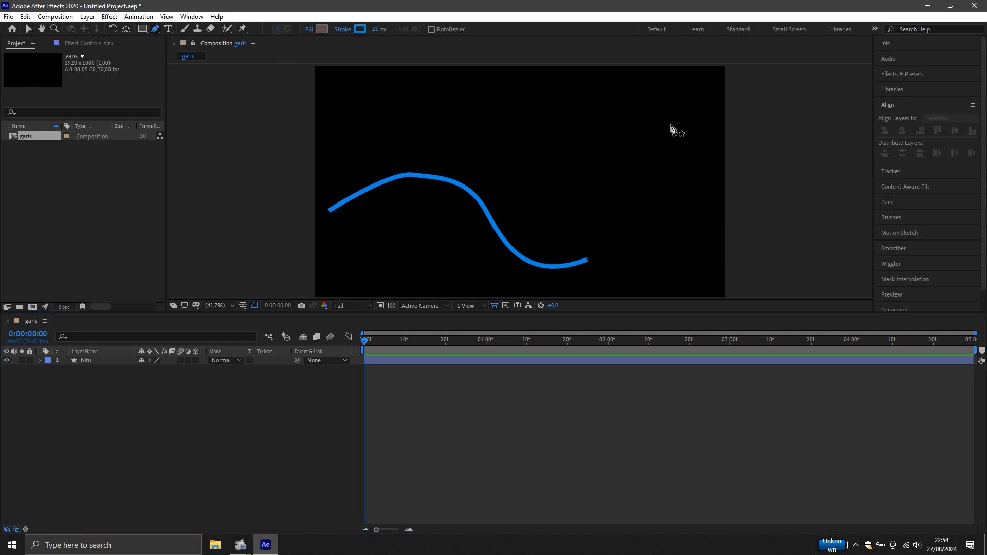
{"action": "left_click", "coordinate": [681, 111]}
{"action": "left_click_drag", "start_coordinate": [611, 123], "coordinate": [584, 206]}
{"action": "left_click_drag", "start_coordinate": [623, 234], "coordinate": [646, 256]}
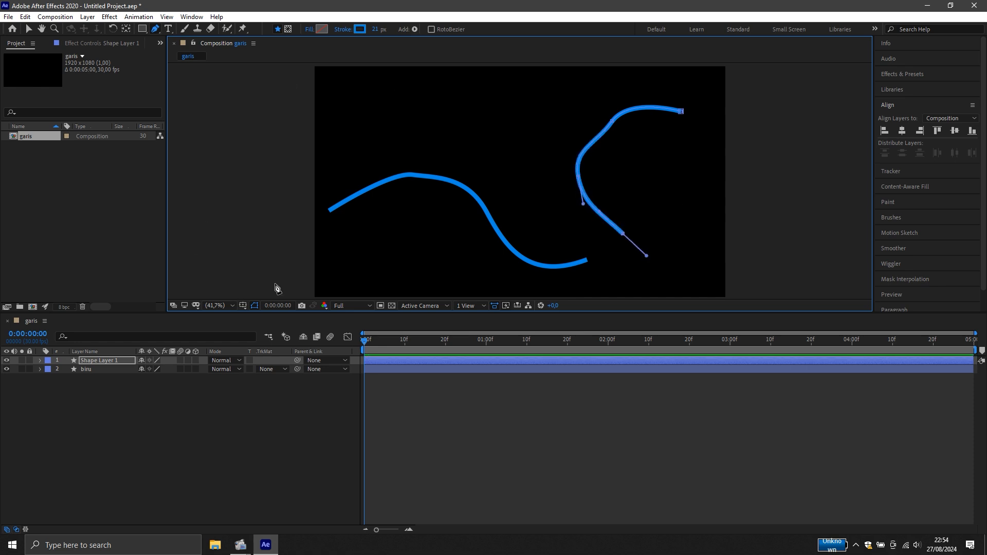
Change the stroke color of the curve on the canvas's right side to yellow FFEA03
{"action": "left_click", "coordinate": [355, 30]}
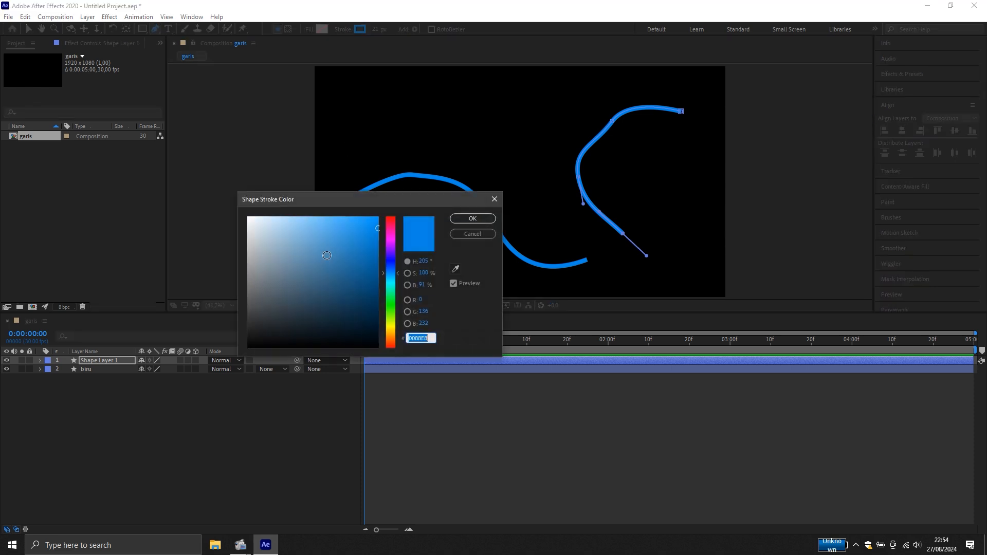
{"action": "left_click_drag", "start_coordinate": [391, 308], "coordinate": [392, 327]}
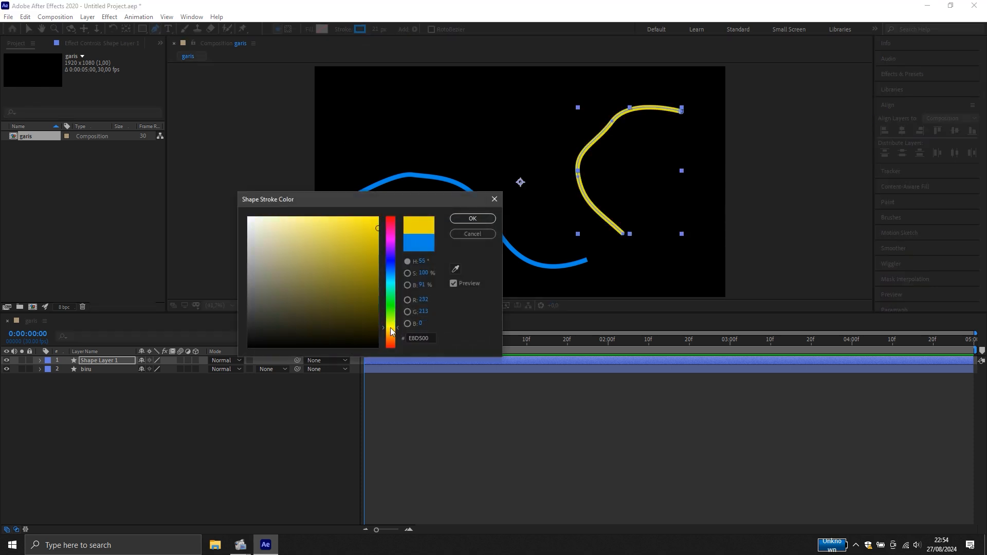
{"action": "left_click", "coordinate": [358, 239]}
{"action": "mouse_move", "coordinate": [358, 238]}
{"action": "left_mouse_down"}
{"action": "mouse_move", "coordinate": [355, 264]}
{"action": "mouse_move", "coordinate": [366, 278]}
{"action": "mouse_move", "coordinate": [370, 215]}
{"action": "left_mouse_up"}
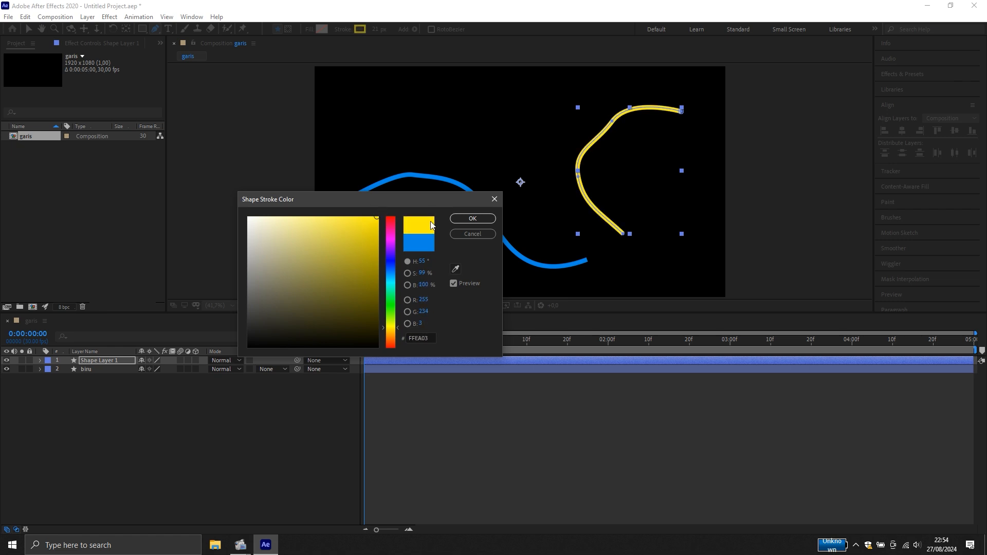
{"action": "left_click", "coordinate": [473, 218]}
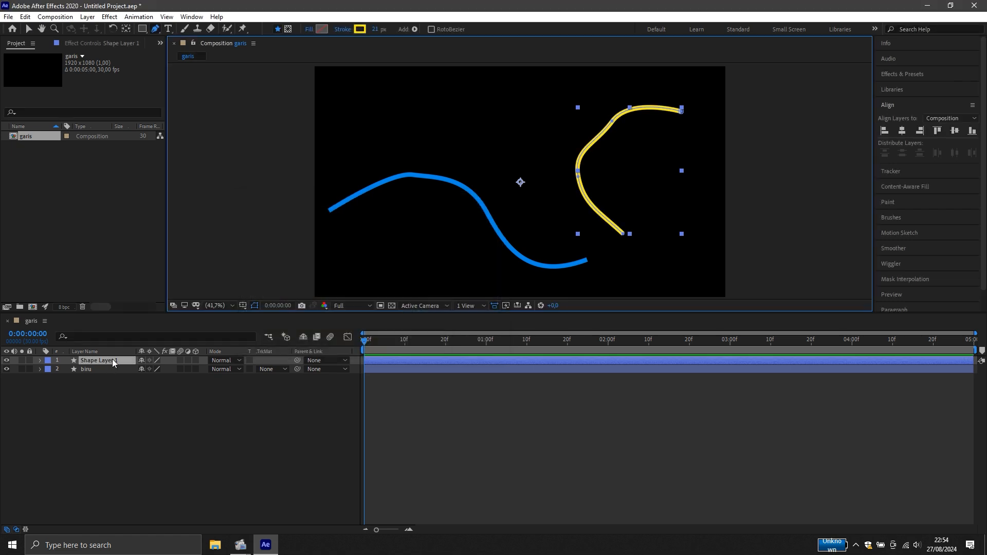
Rename the yellow curve's shape layer as "kuning" and deselect it
{"action": "right_click", "coordinate": [112, 360]}
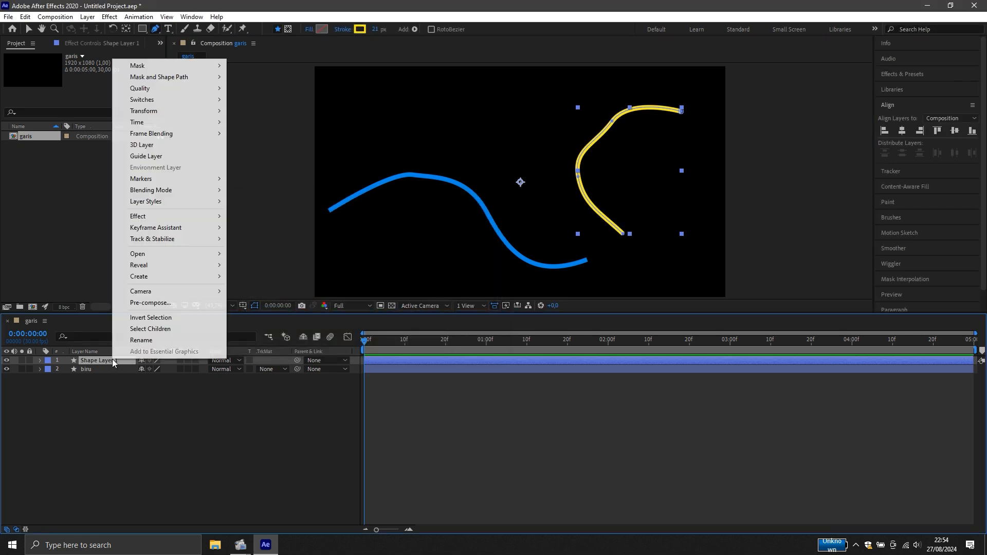
{"action": "left_click", "coordinate": [157, 339]}
{"action": "type", "text": "kuning"}
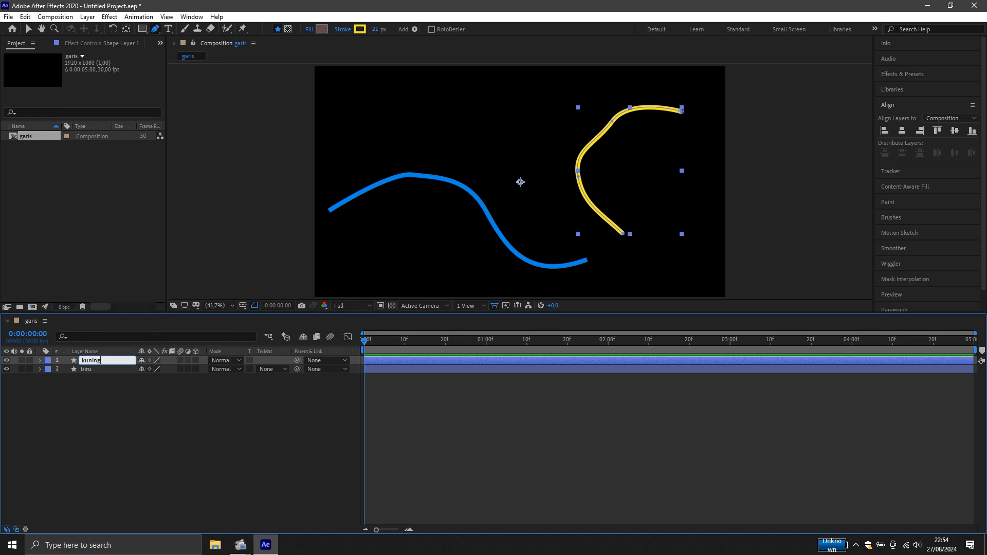
{"action": "left_click", "coordinate": [167, 418]}
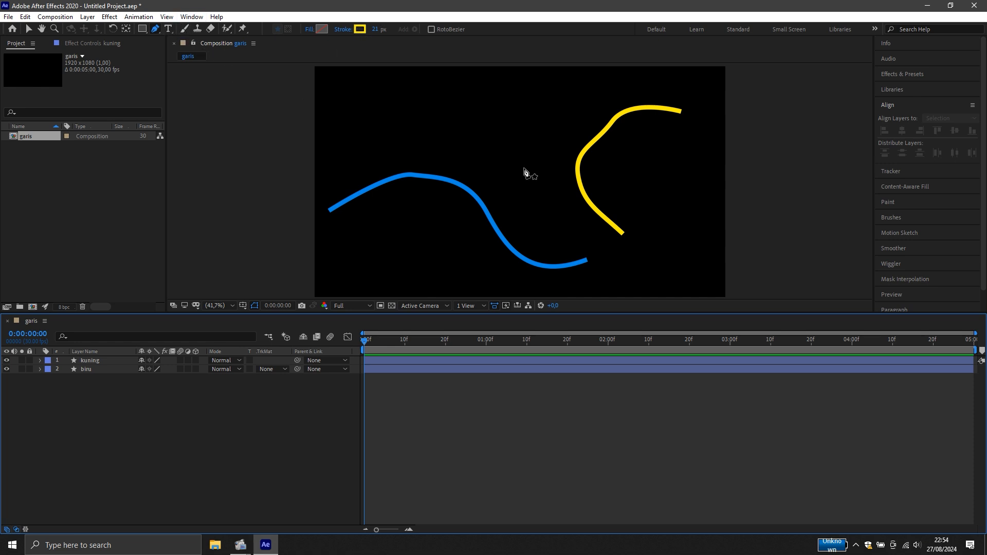
Draw a short S-shaped path above the blue line with the Pen tool and set its stroke color to green 05F632
{"action": "left_click", "coordinate": [438, 116]}
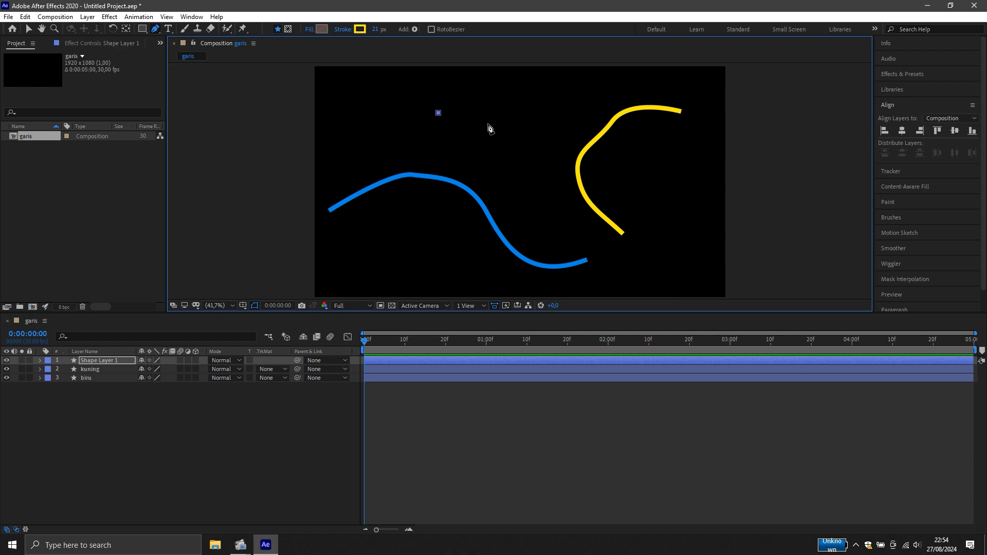
{"action": "mouse_move", "coordinate": [489, 124]}
{"action": "left_mouse_down"}
{"action": "mouse_move", "coordinate": [508, 157]}
{"action": "mouse_move", "coordinate": [551, 187]}
{"action": "left_mouse_up"}
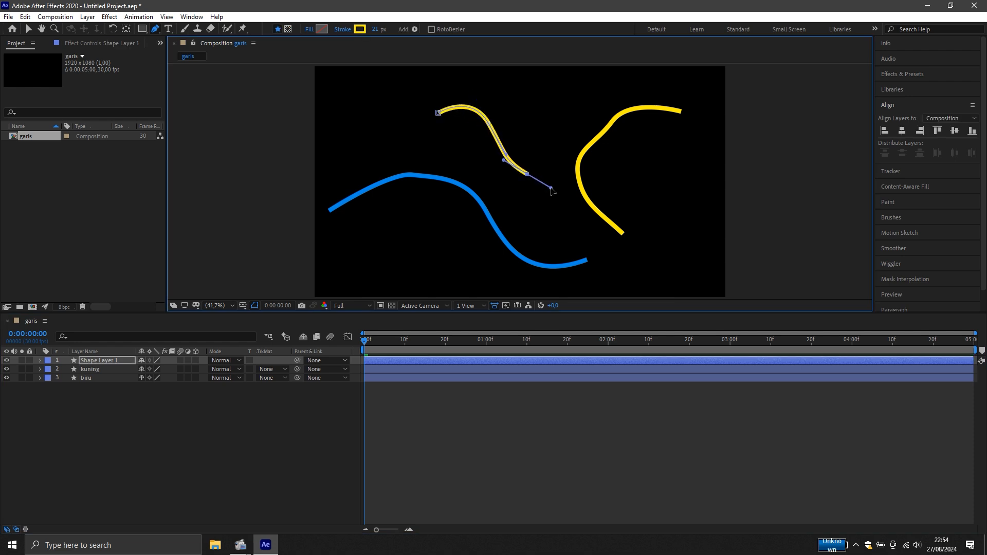
{"action": "left_click", "coordinate": [359, 29]}
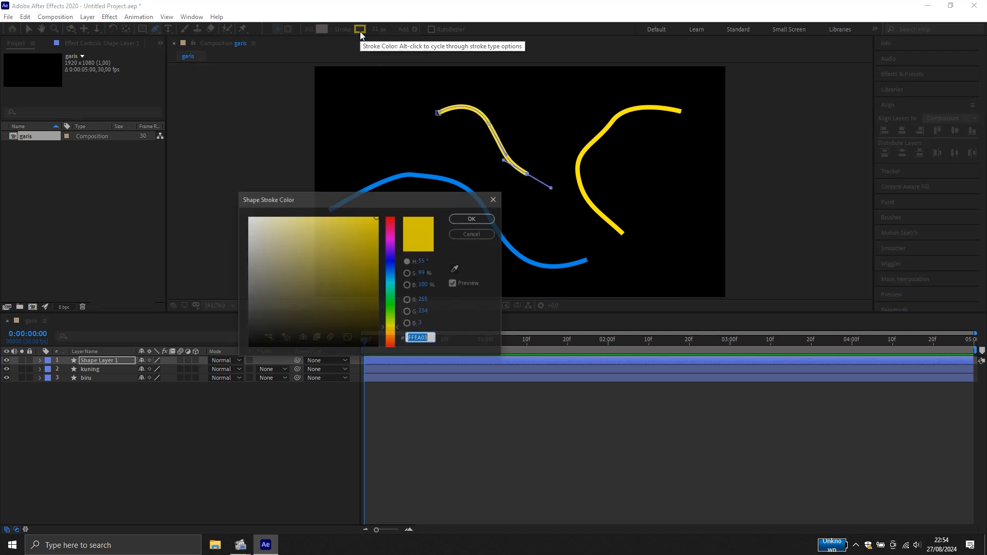
{"action": "left_click", "coordinate": [394, 299]}
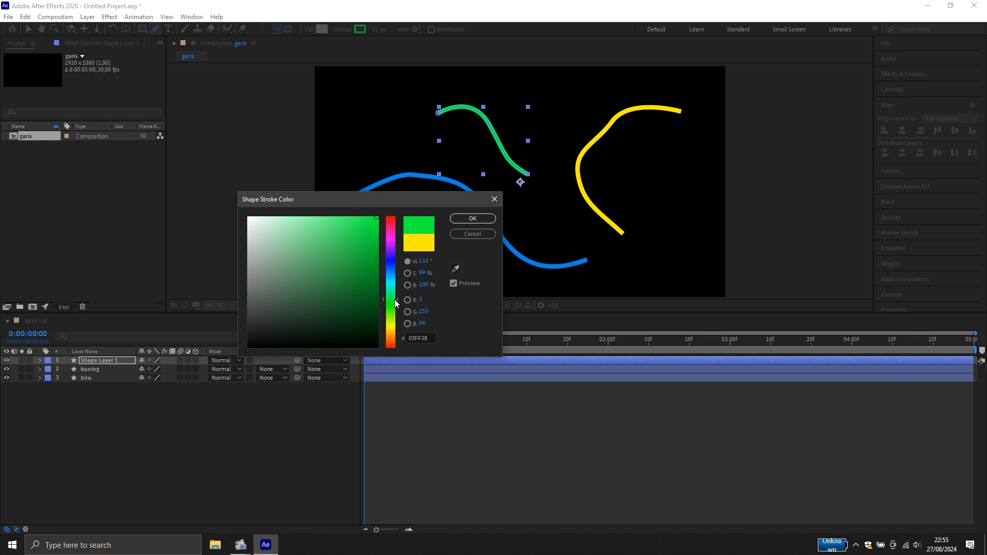
{"action": "left_click", "coordinate": [359, 276]}
{"action": "left_click_drag", "start_coordinate": [359, 276], "coordinate": [375, 220]}
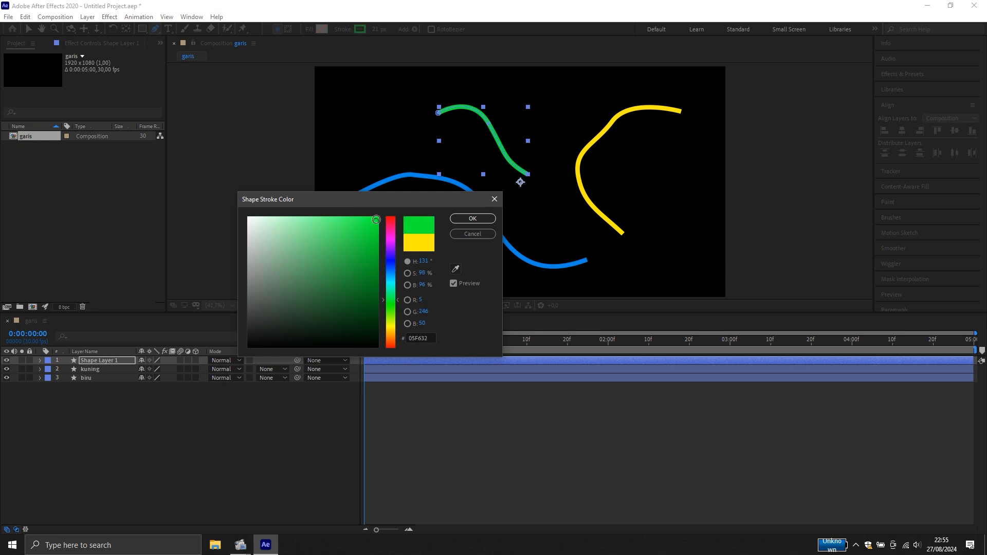
{"action": "left_click", "coordinate": [473, 218]}
Rename the green curve's shape layer as "hijau" and deselect it
{"action": "right_click", "coordinate": [106, 359]}
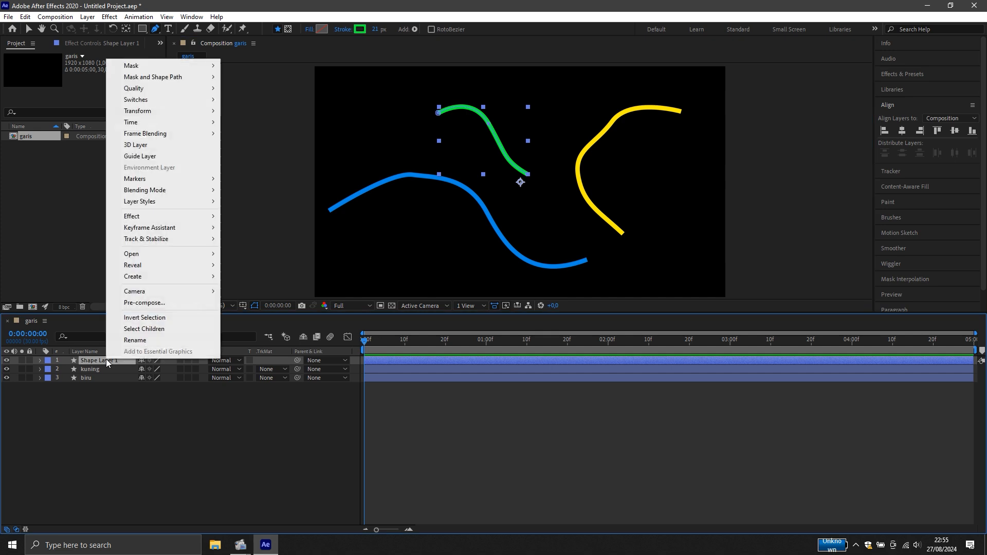
{"action": "left_click", "coordinate": [136, 341]}
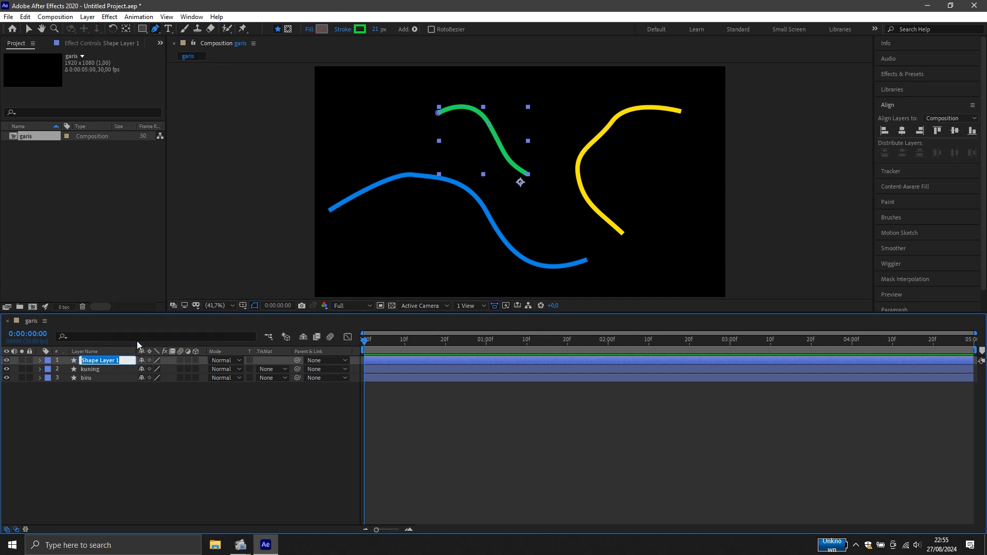
{"action": "type", "text": "hijau"}
{"action": "left_click", "coordinate": [122, 430]}
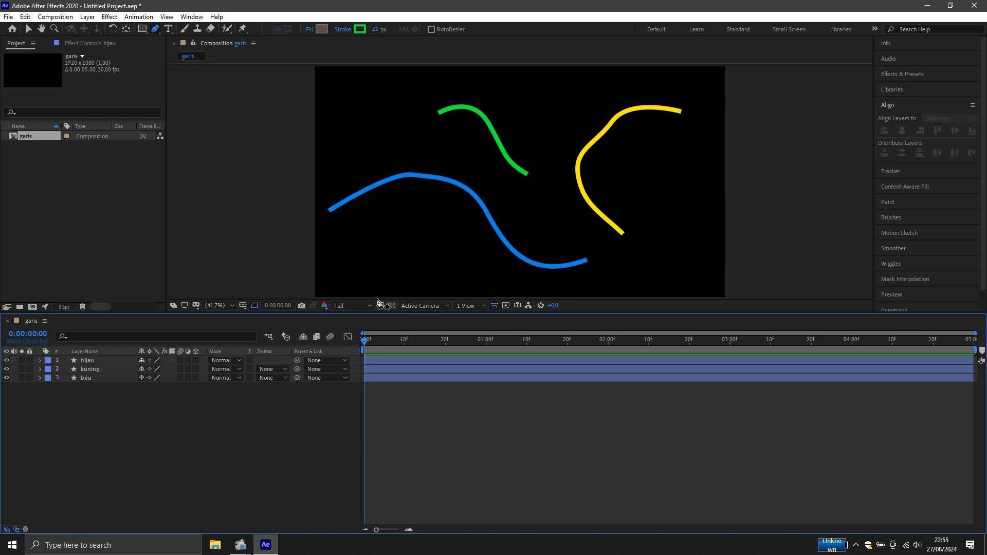
Set the line cap of the hijau layer's stroke to Round Cap and deselect the layer
{"action": "left_click", "coordinate": [97, 360]}
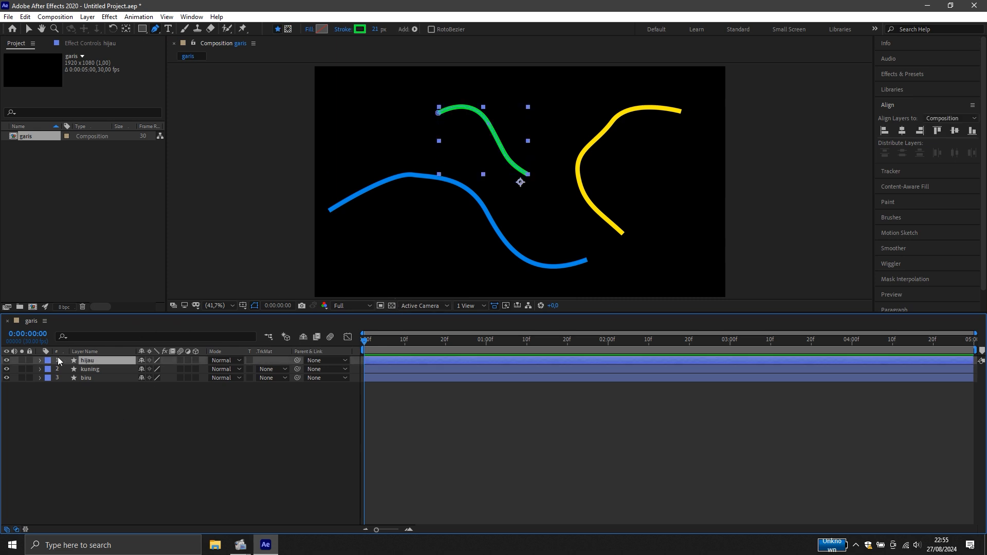
{"action": "left_click", "coordinate": [40, 360]}
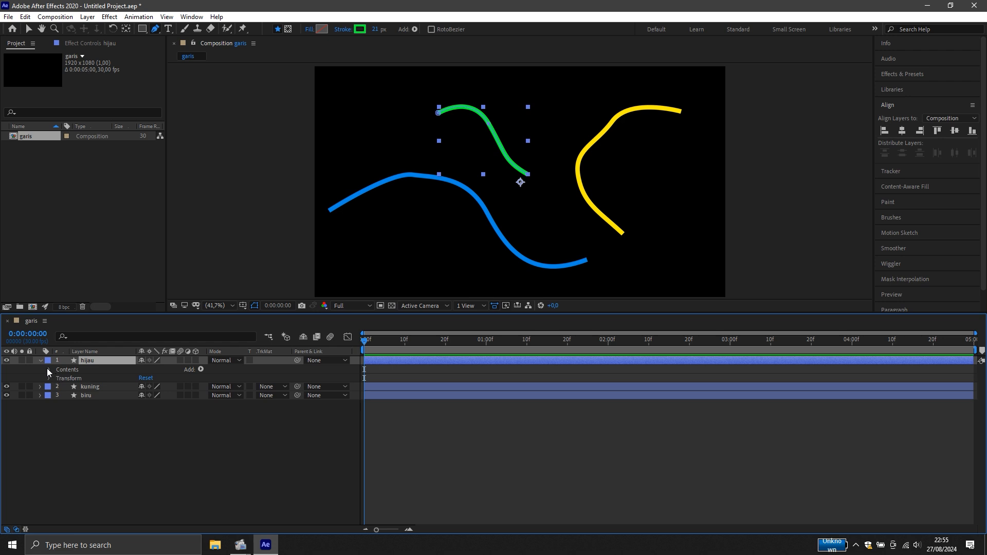
{"action": "left_click", "coordinate": [47, 370]}
{"action": "left_click", "coordinate": [58, 378]}
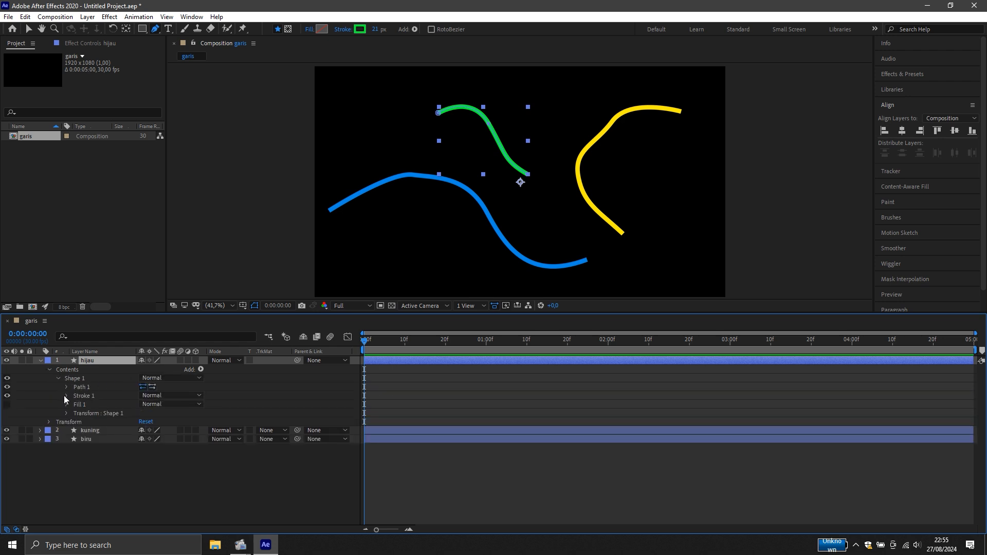
{"action": "left_click", "coordinate": [66, 396]}
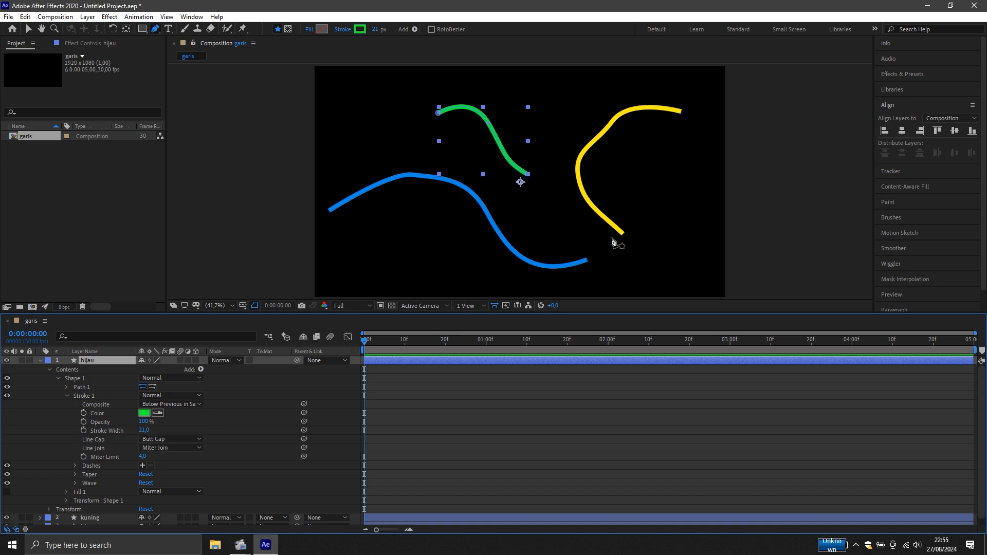
{"action": "left_click", "coordinate": [174, 440]}
{"action": "left_click", "coordinate": [173, 465]}
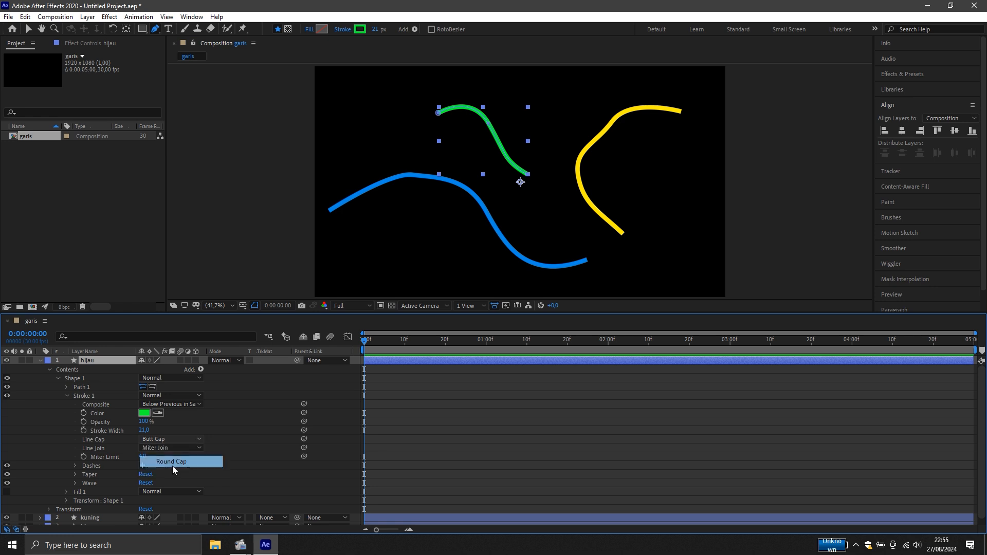
{"action": "left_click", "coordinate": [29, 30]}
{"action": "left_click", "coordinate": [322, 129]}
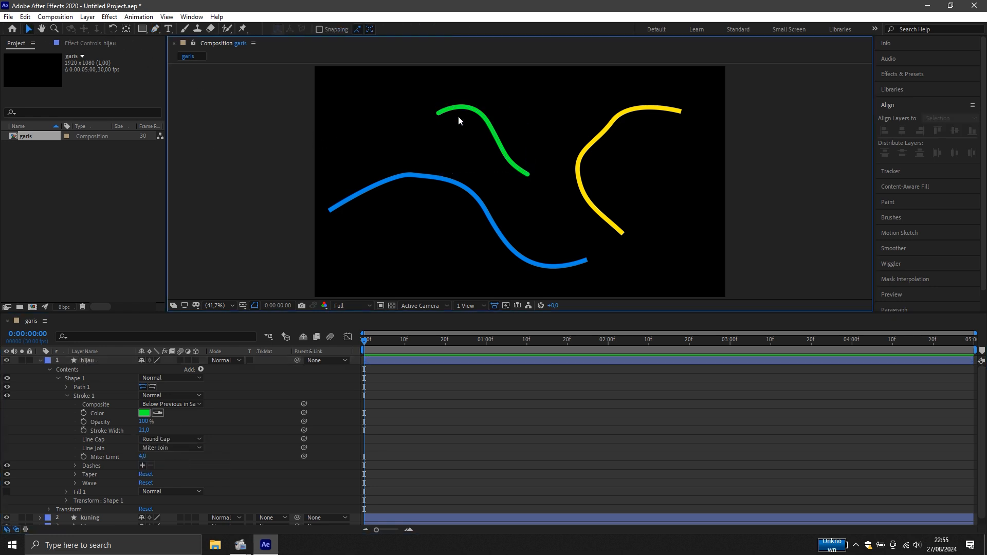
Add Trim Paths to the contents of the hijau layer and show its Start, End and Offset properties
{"action": "left_click", "coordinate": [81, 378]}
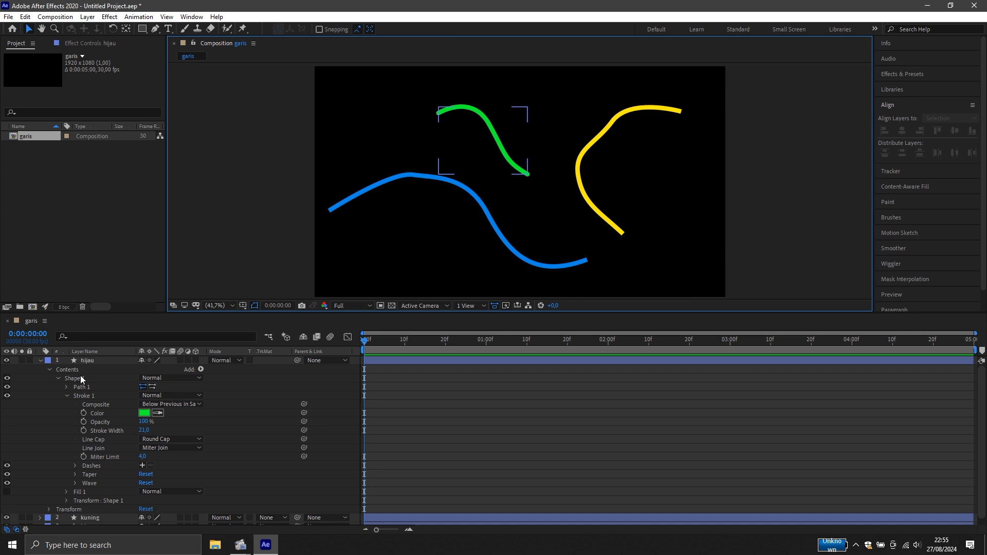
{"action": "left_click", "coordinate": [47, 369]}
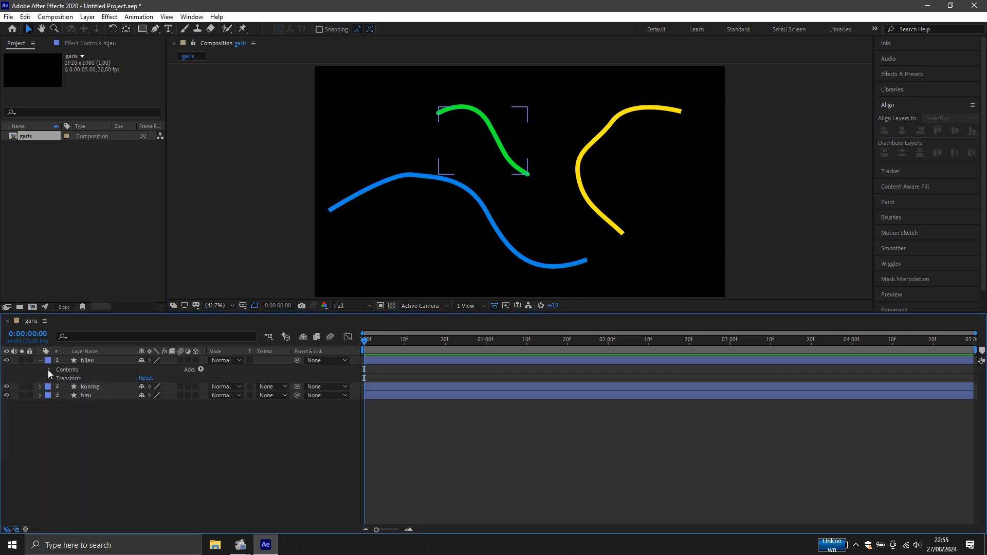
{"action": "left_click", "coordinate": [100, 387]}
{"action": "left_click", "coordinate": [184, 373]}
{"action": "left_click", "coordinate": [200, 369]}
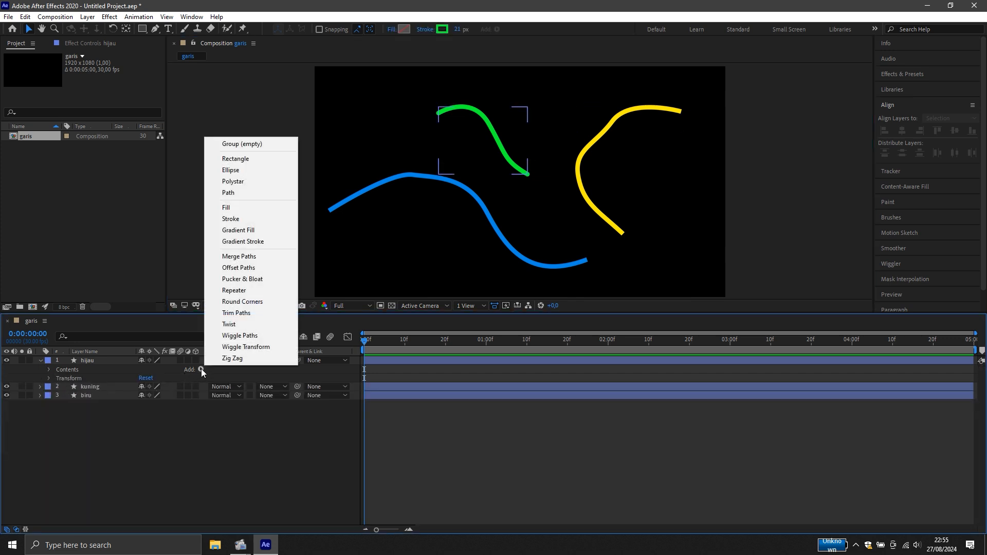
{"action": "left_click", "coordinate": [248, 317]}
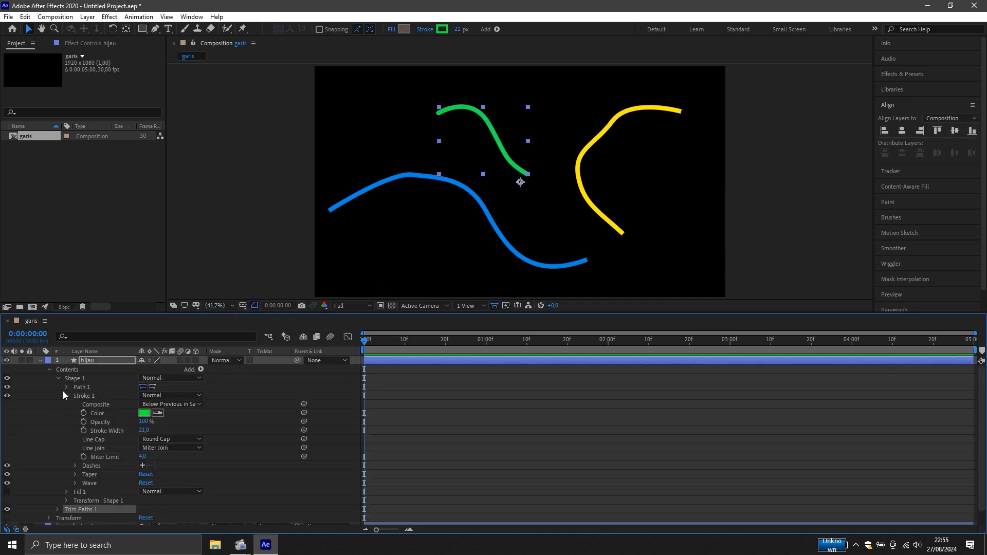
{"action": "left_click", "coordinate": [60, 377]}
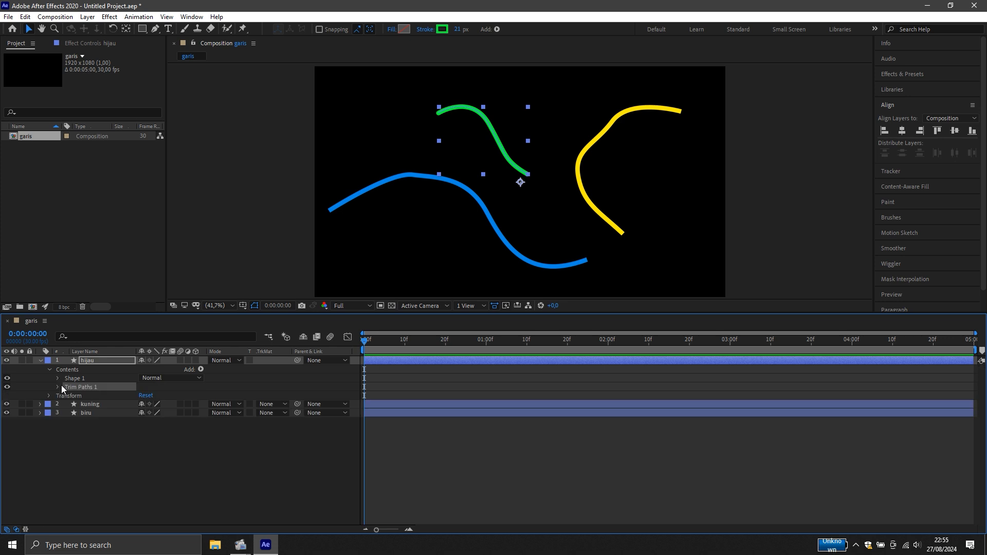
{"action": "left_click", "coordinate": [58, 387]}
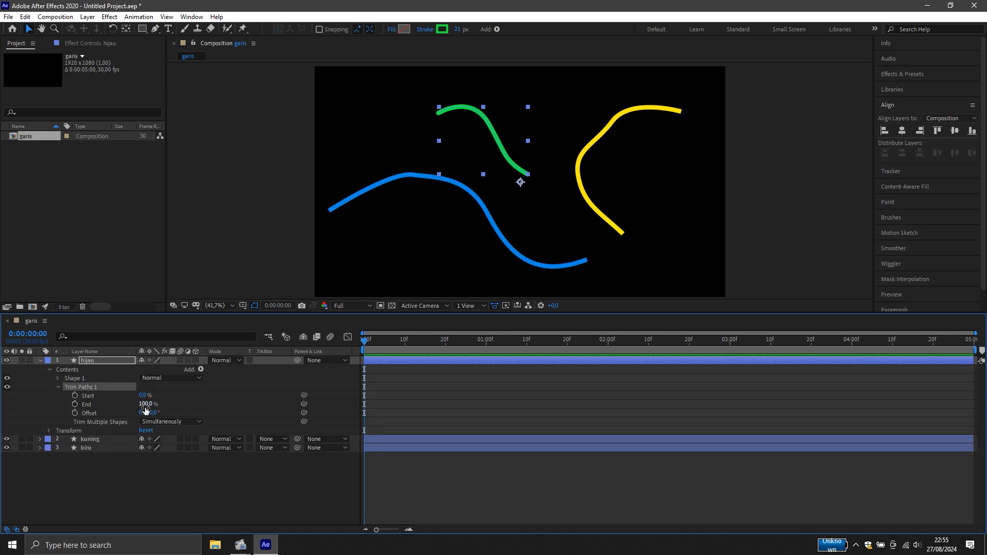
Animate the hijau layer's Trim Paths End from 0% at 0:00:00:00 to 100% at 0:00:02:00 with keyframes
{"action": "left_click_drag", "start_coordinate": [146, 408], "coordinate": [46, 420]}
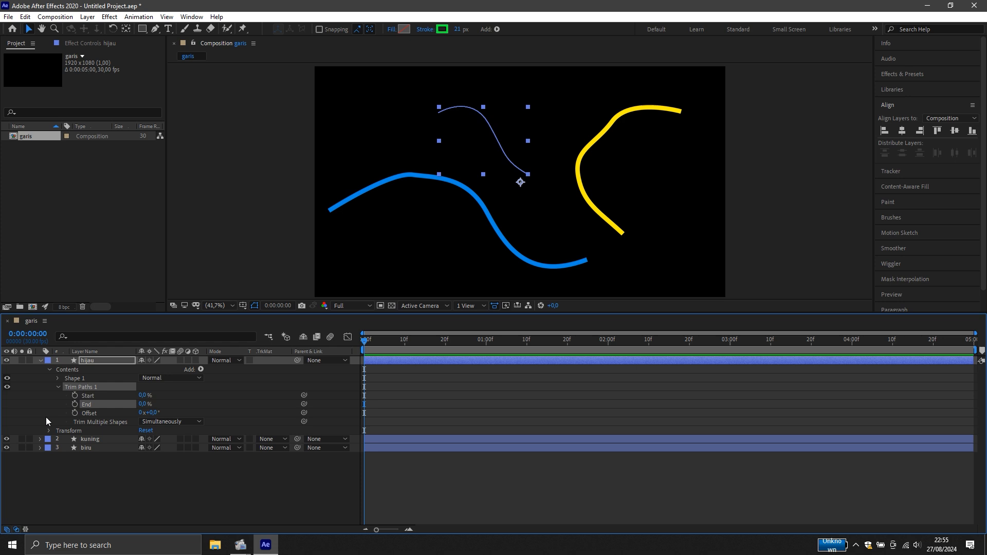
{"action": "left_click", "coordinate": [75, 405]}
{"action": "left_click_drag", "start_coordinate": [371, 344], "coordinate": [529, 353]}
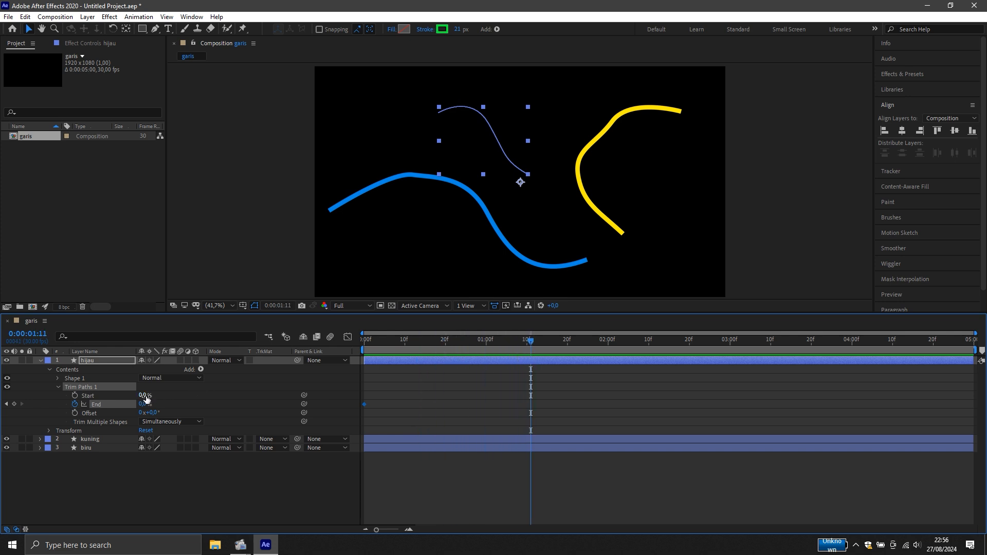
{"action": "left_click_drag", "start_coordinate": [143, 404], "coordinate": [210, 413]}
{"action": "mouse_move", "coordinate": [512, 399]}
{"action": "left_mouse_down"}
{"action": "mouse_move", "coordinate": [560, 425]}
{"action": "mouse_move", "coordinate": [563, 406]}
{"action": "mouse_move", "coordinate": [579, 404]}
{"action": "left_mouse_up"}
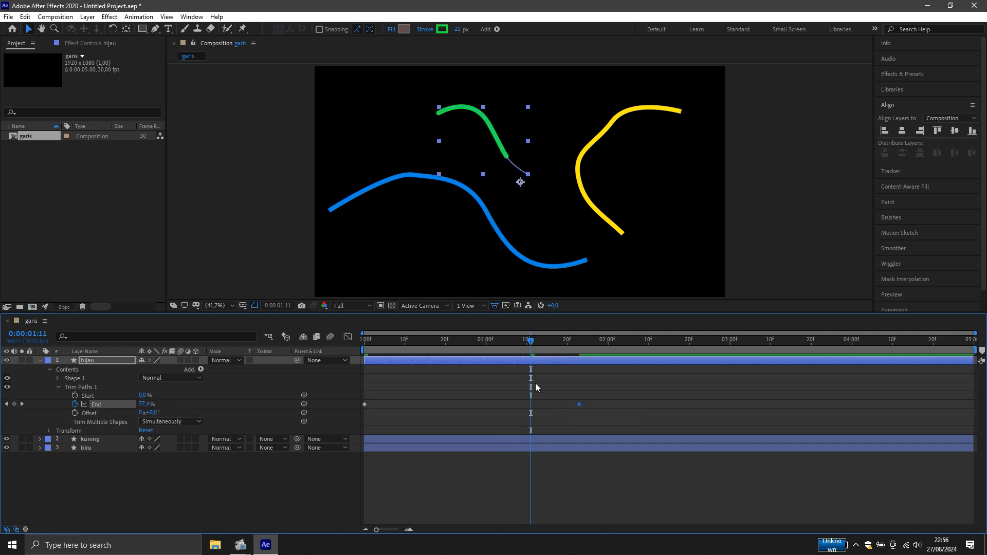
{"action": "left_click_drag", "start_coordinate": [525, 346], "coordinate": [610, 349]}
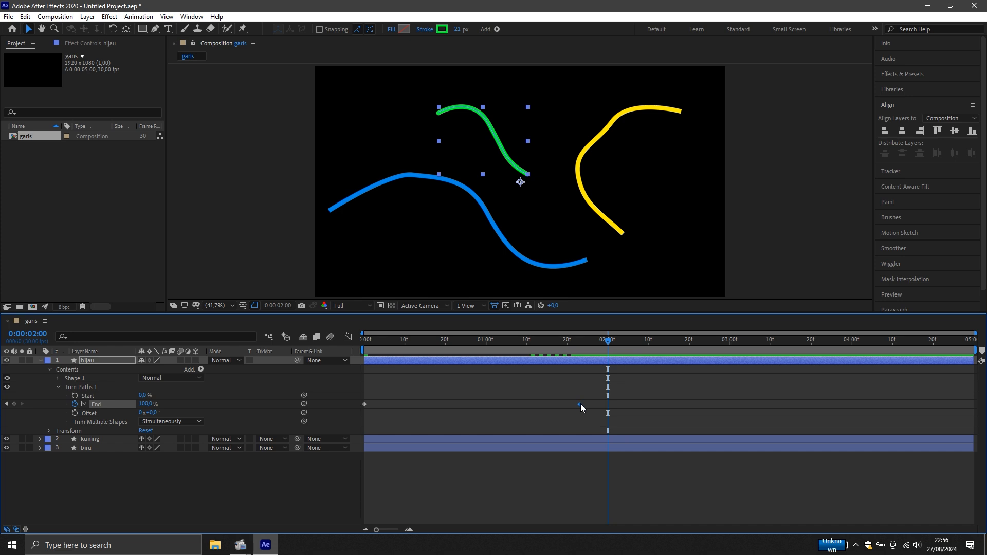
{"action": "left_click_drag", "start_coordinate": [580, 403], "coordinate": [607, 407]}
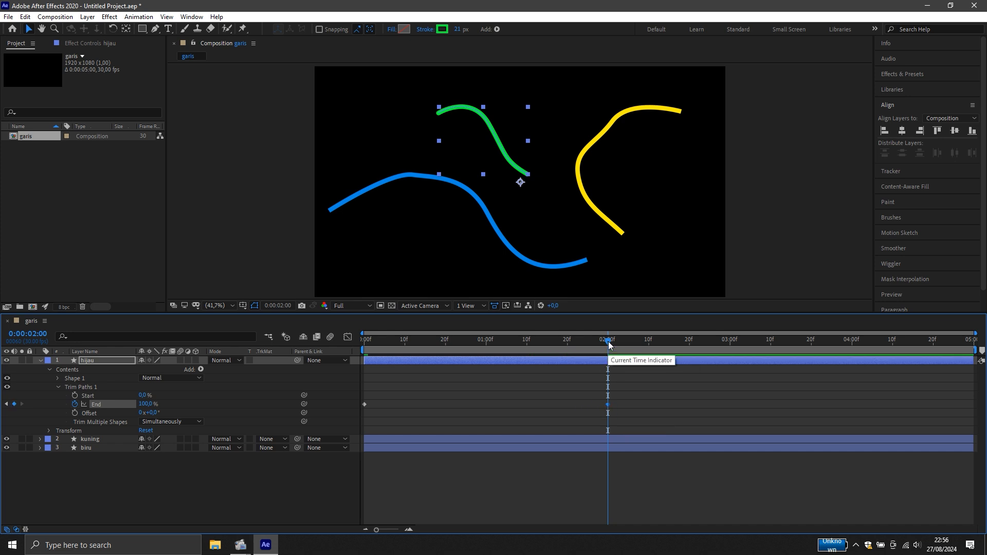
Preview the green line's drawing-on animation from the start of the composition
{"action": "mouse_move", "coordinate": [607, 363]}
{"action": "left_mouse_down"}
{"action": "mouse_move", "coordinate": [315, 368]}
{"action": "mouse_move", "coordinate": [619, 353]}
{"action": "mouse_move", "coordinate": [696, 338]}
{"action": "mouse_move", "coordinate": [135, 415]}
{"action": "left_mouse_up"}
{"action": "key", "text": "space"}
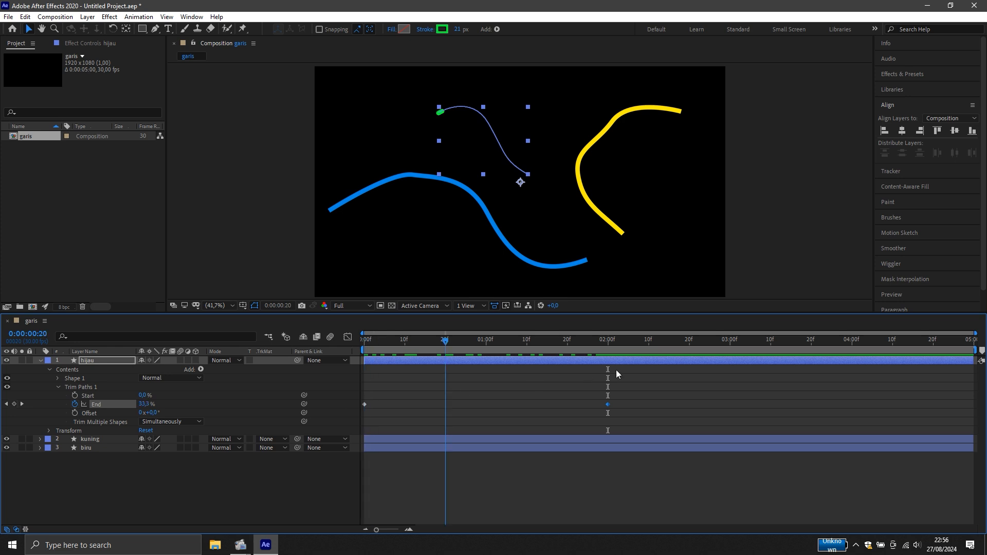
{"action": "key", "text": "space"}
{"action": "key", "text": "space"}
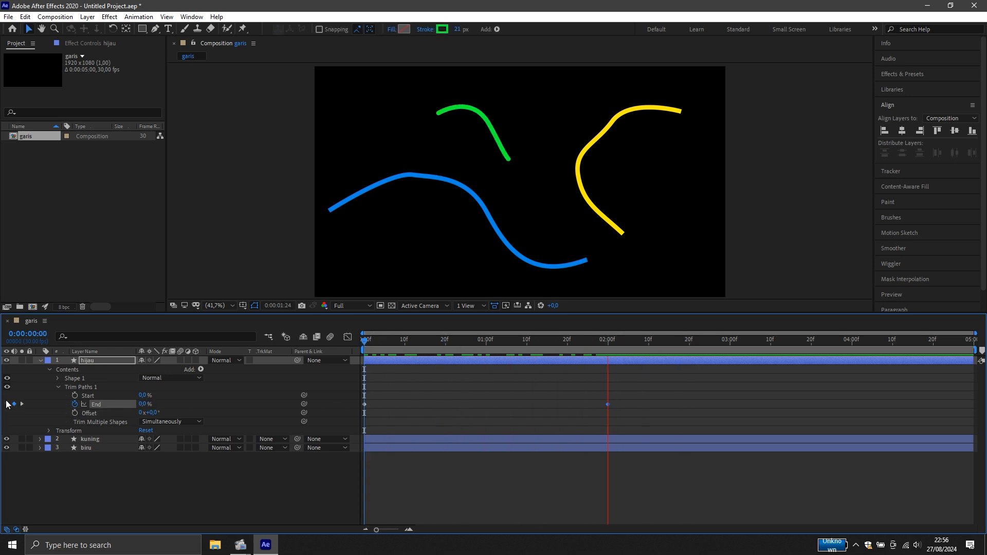
{"action": "left_click", "coordinate": [719, 407]}
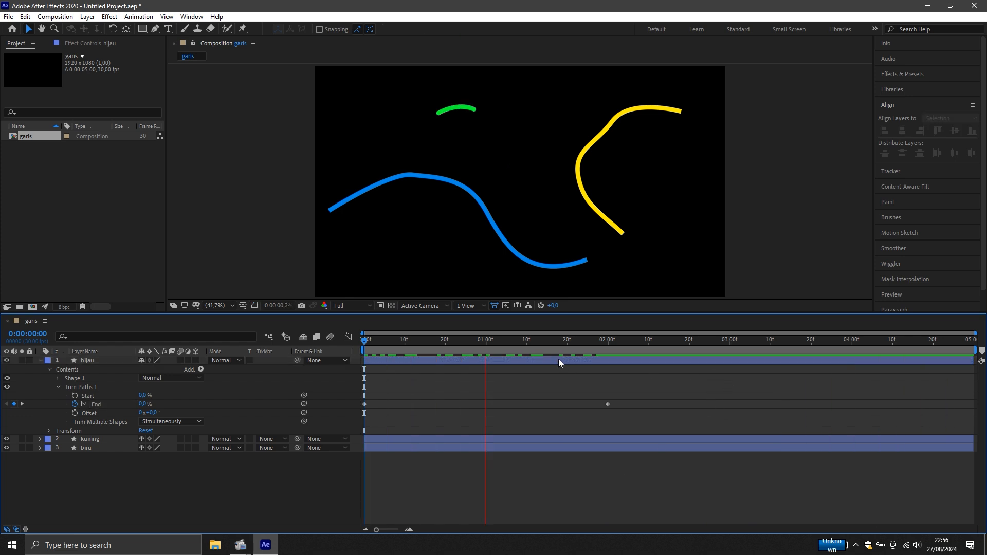
{"action": "key", "text": "space"}
Animate the hijau layer's Trim Paths Start from 0% at 0:00:00:05 to 100% at 0:00:02:04 with keyframes
{"action": "mouse_move", "coordinate": [646, 349]}
{"action": "left_mouse_down"}
{"action": "mouse_move", "coordinate": [578, 347]}
{"action": "mouse_move", "coordinate": [340, 380]}
{"action": "mouse_move", "coordinate": [384, 388]}
{"action": "mouse_move", "coordinate": [645, 381]}
{"action": "mouse_move", "coordinate": [332, 422]}
{"action": "mouse_move", "coordinate": [623, 396]}
{"action": "mouse_move", "coordinate": [528, 390]}
{"action": "mouse_move", "coordinate": [381, 405]}
{"action": "left_mouse_up"}
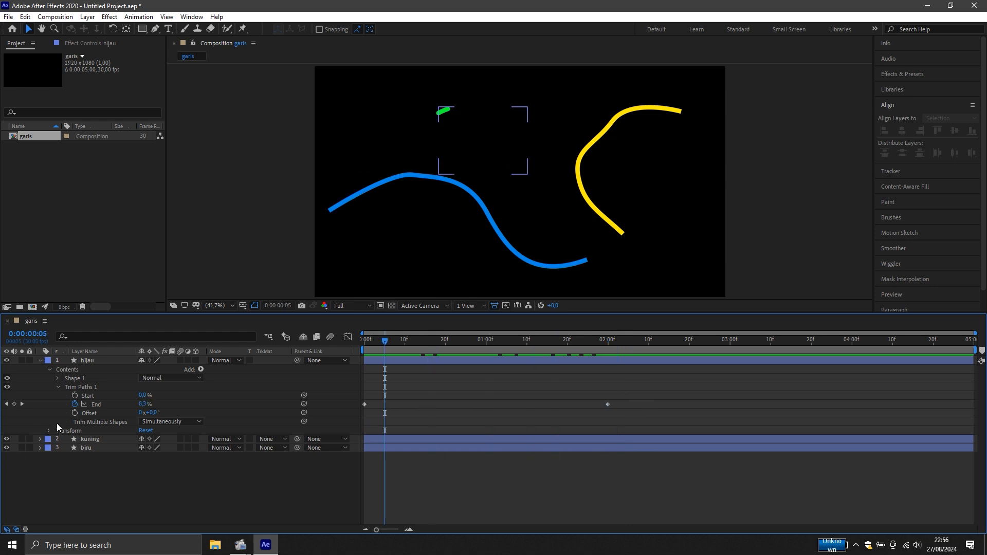
{"action": "left_click", "coordinate": [76, 396]}
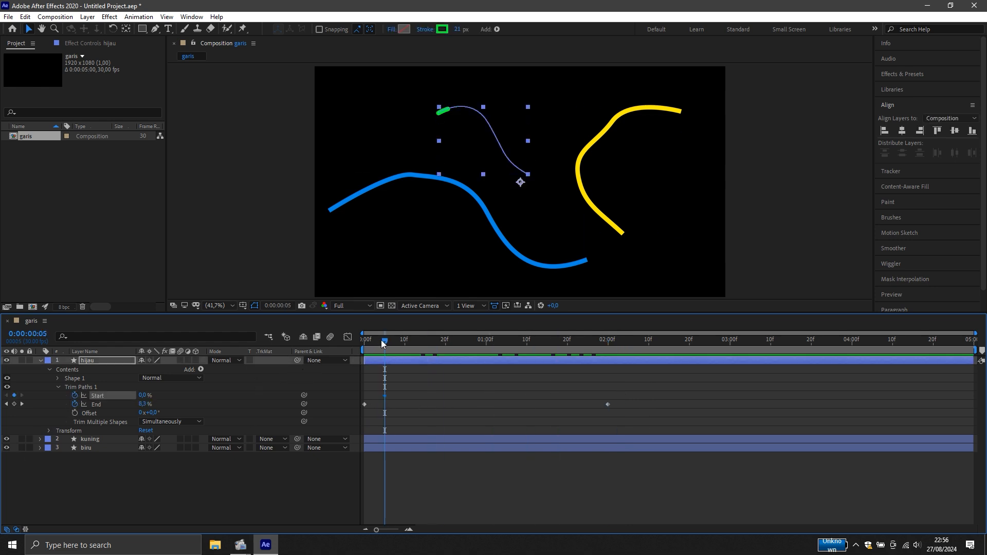
{"action": "left_click_drag", "start_coordinate": [382, 343], "coordinate": [624, 345]}
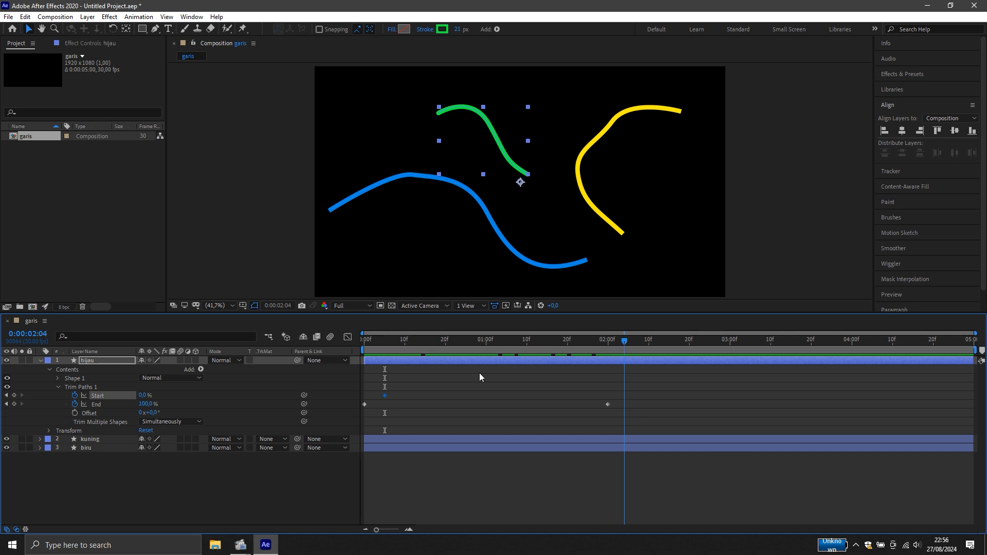
{"action": "left_click_drag", "start_coordinate": [147, 399], "coordinate": [226, 397]}
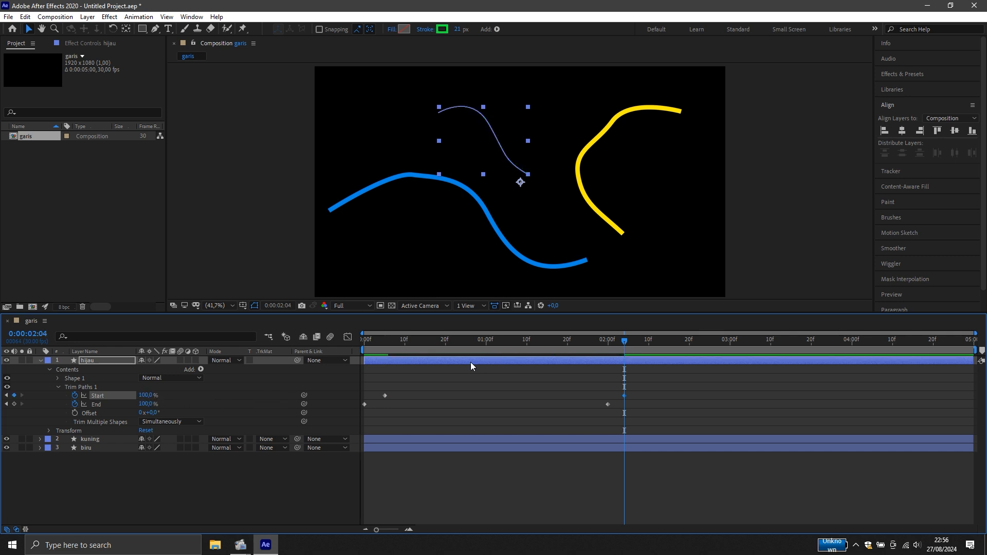
Shift both Start keyframes of the hijau layer to about 0:00:00:23 and 0:00:02:22 for a longer trailing line
{"action": "left_click_drag", "start_coordinate": [622, 340], "coordinate": [445, 369]}
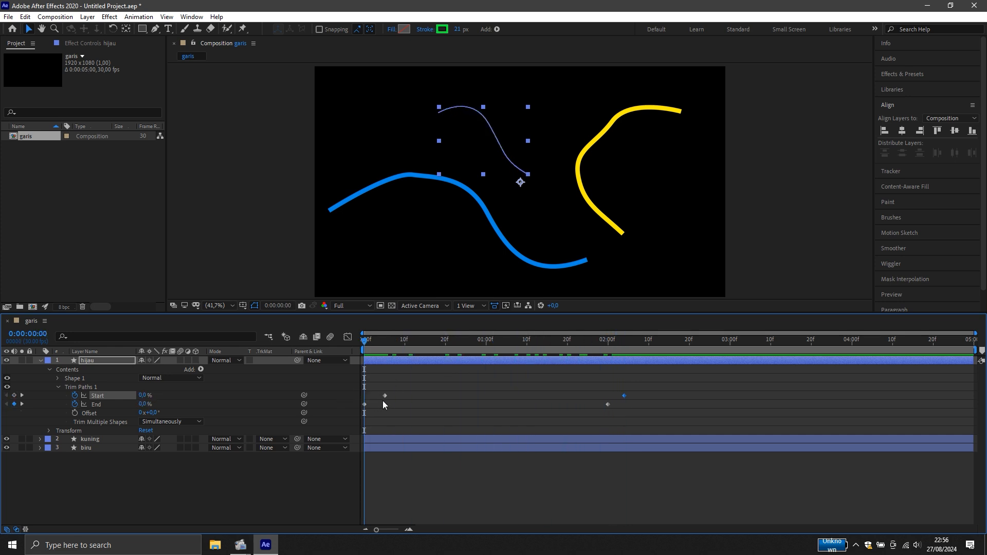
{"action": "left_click_drag", "start_coordinate": [377, 388], "coordinate": [697, 395]}
{"action": "mouse_move", "coordinate": [361, 348]}
{"action": "left_mouse_down"}
{"action": "mouse_move", "coordinate": [703, 354]}
{"action": "mouse_move", "coordinate": [119, 391]}
{"action": "left_mouse_up"}
Apply Easy Ease to all four Start and End keyframes of the hijau layer's Trim Paths
{"action": "left_click_drag", "start_coordinate": [727, 388], "coordinate": [364, 424]}
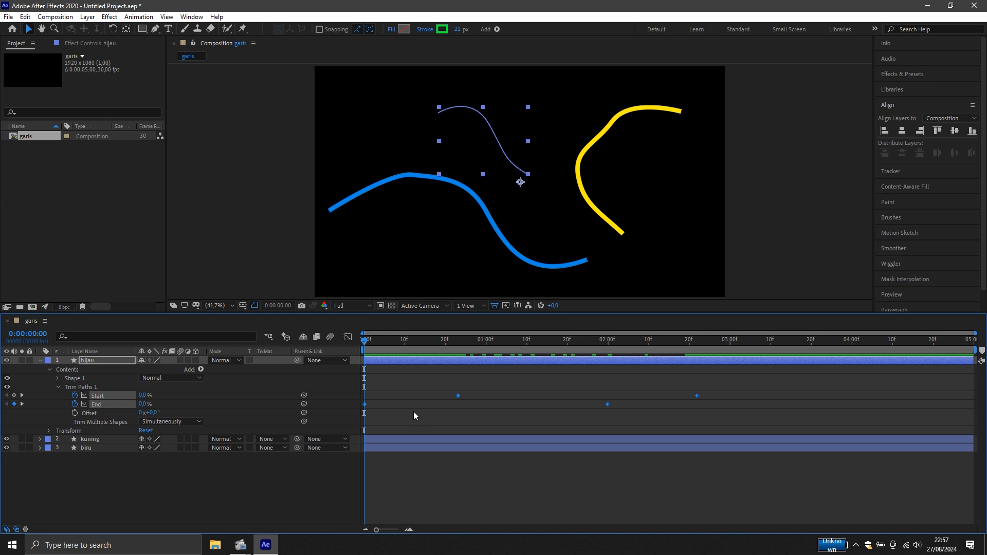
{"action": "right_click", "coordinate": [458, 397]}
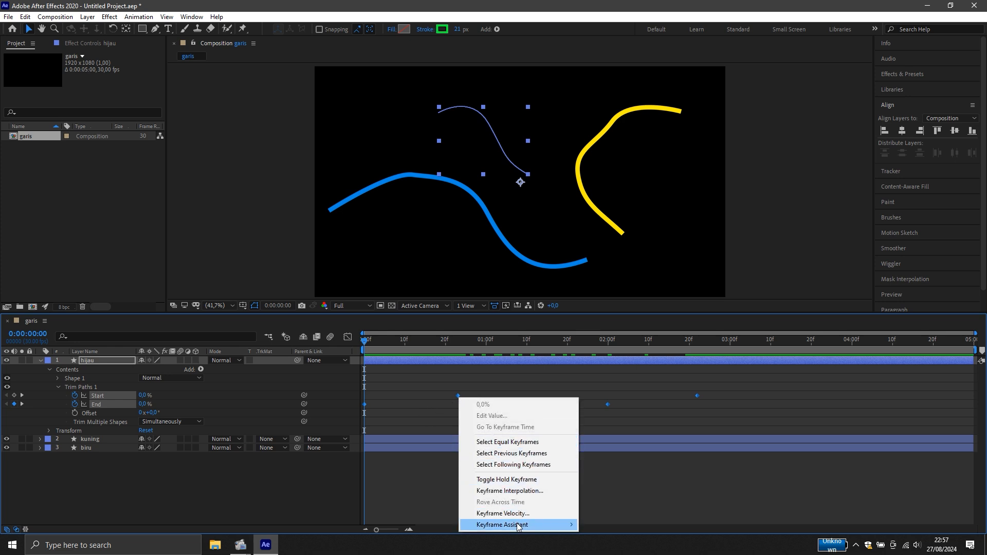
{"action": "mouse_move", "coordinate": [518, 525]}
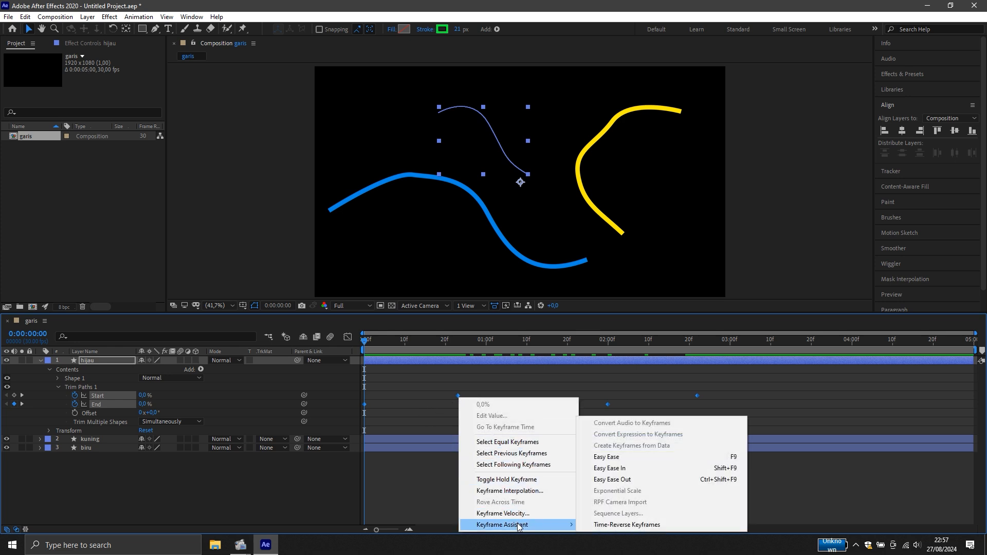
{"action": "left_click", "coordinate": [620, 461]}
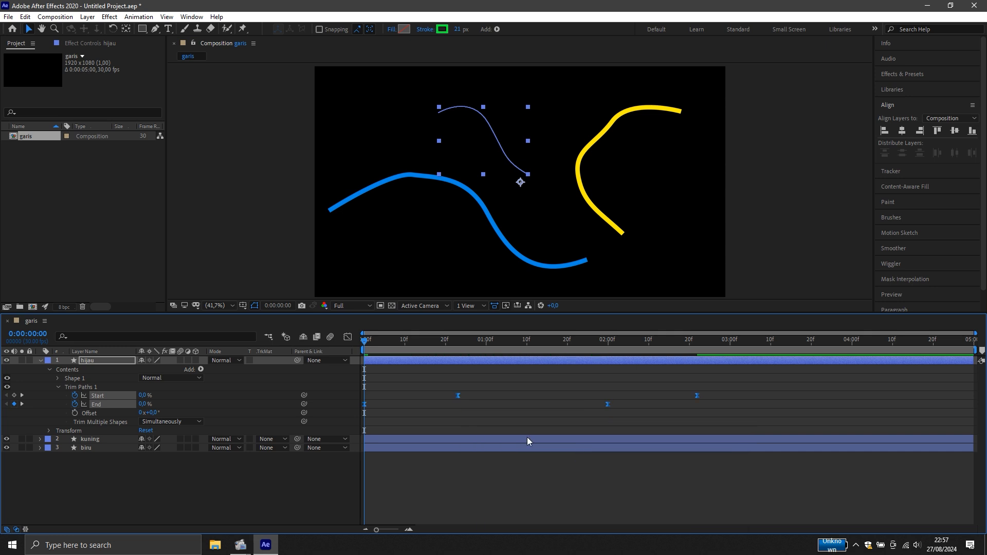
Reshape the Start and End speed curves in the Graph Editor to peak past their midpoints at about 100 %/sec, and preview the animation
{"action": "left_click", "coordinate": [347, 338]}
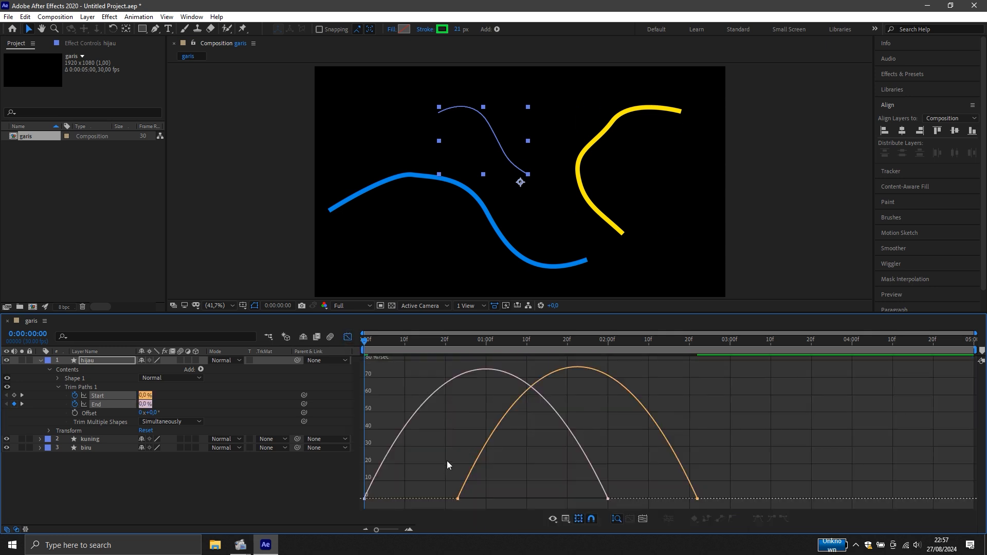
{"action": "left_click_drag", "start_coordinate": [446, 460], "coordinate": [590, 494]}
{"action": "left_click", "coordinate": [598, 493]}
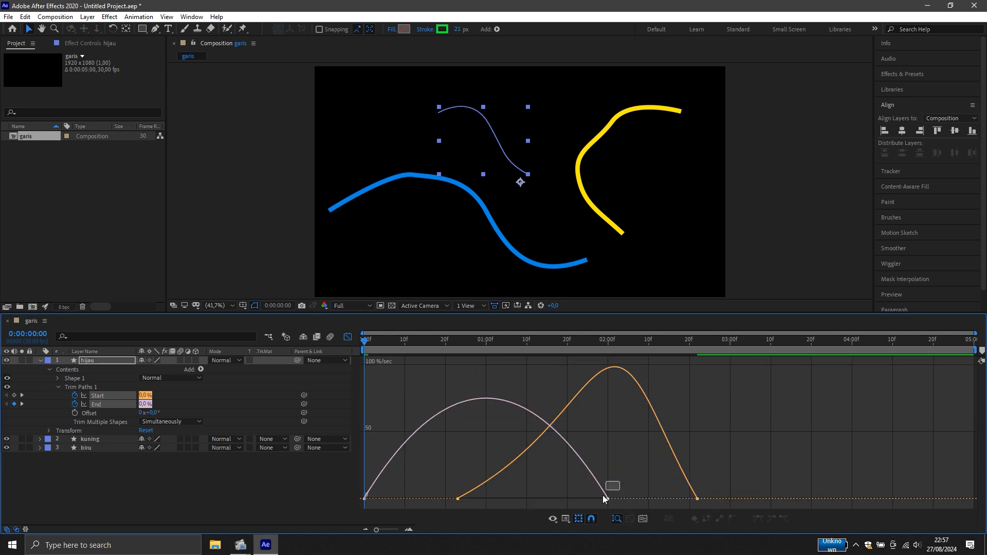
{"action": "left_click", "coordinate": [603, 497]}
{"action": "left_click_drag", "start_coordinate": [405, 498], "coordinate": [440, 498]}
{"action": "left_click", "coordinate": [366, 379]}
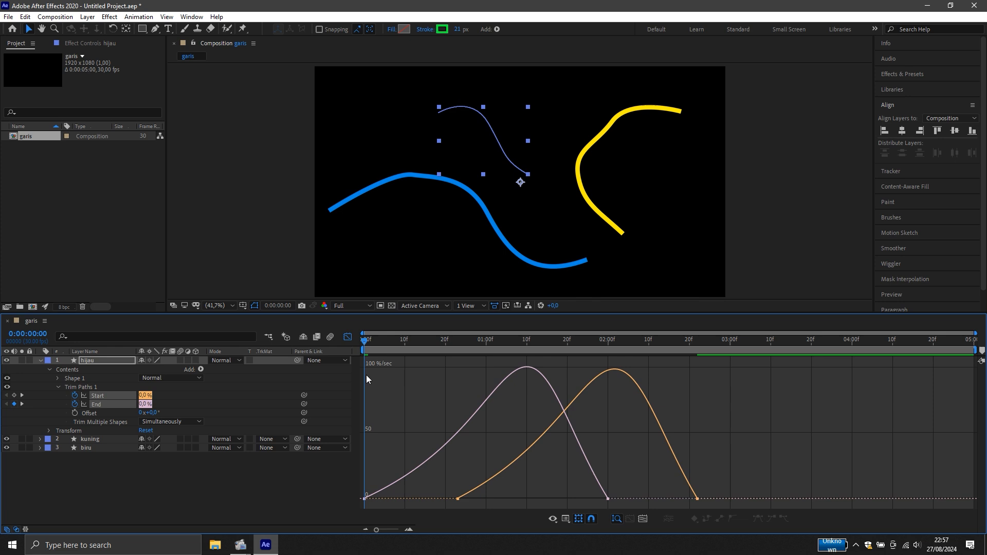
{"action": "left_click", "coordinate": [348, 337]}
{"action": "key", "text": "space"}
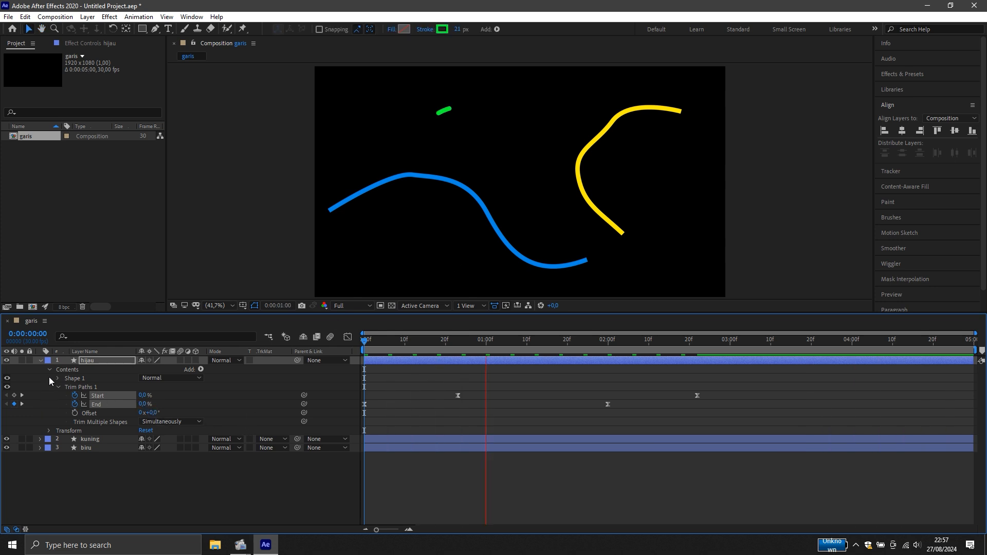
Set the line cap of the kuning layer's stroke to Round Cap and stop the preview
{"action": "left_click", "coordinate": [41, 360]}
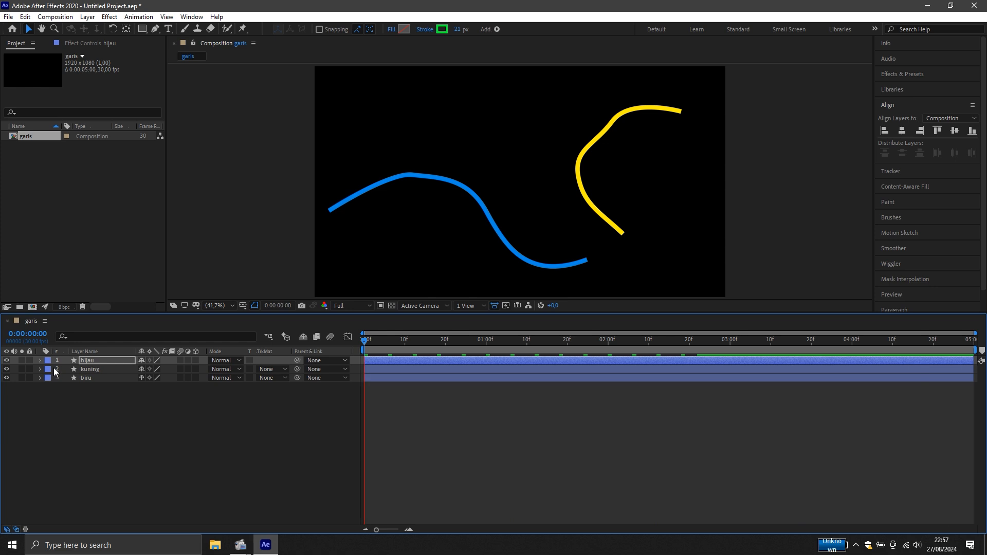
{"action": "left_click", "coordinate": [40, 370]}
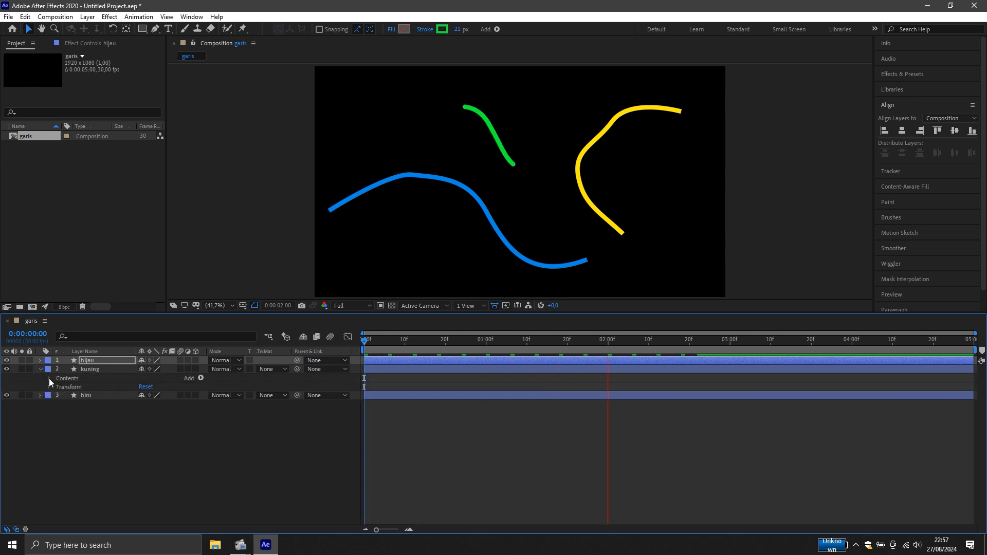
{"action": "left_click", "coordinate": [49, 378]}
{"action": "left_click", "coordinate": [57, 388]}
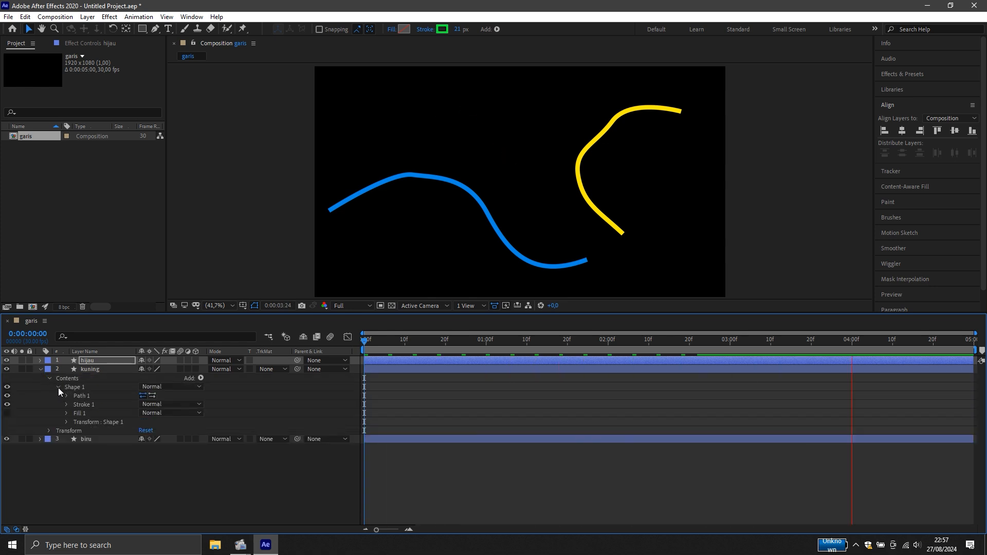
{"action": "left_click", "coordinate": [66, 404]}
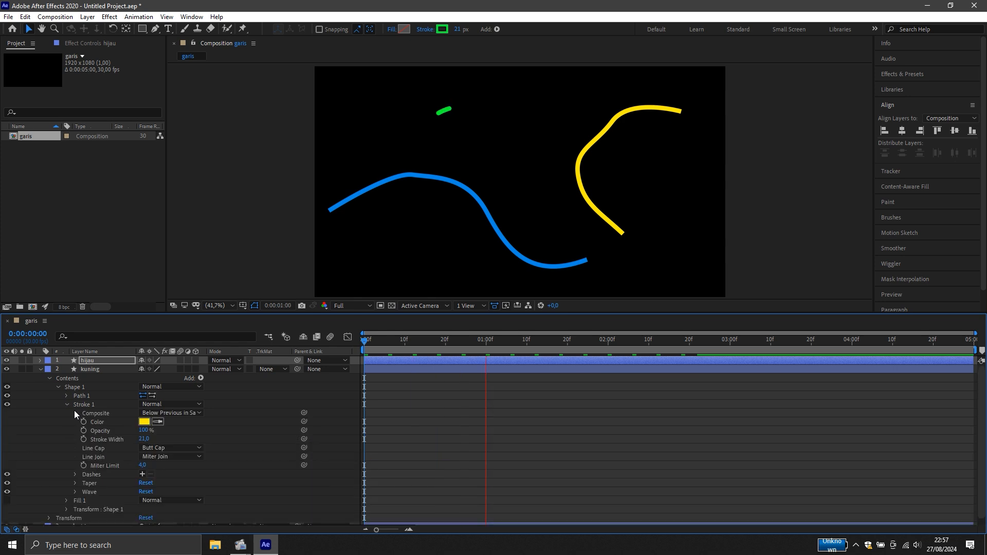
{"action": "left_click", "coordinate": [154, 448]}
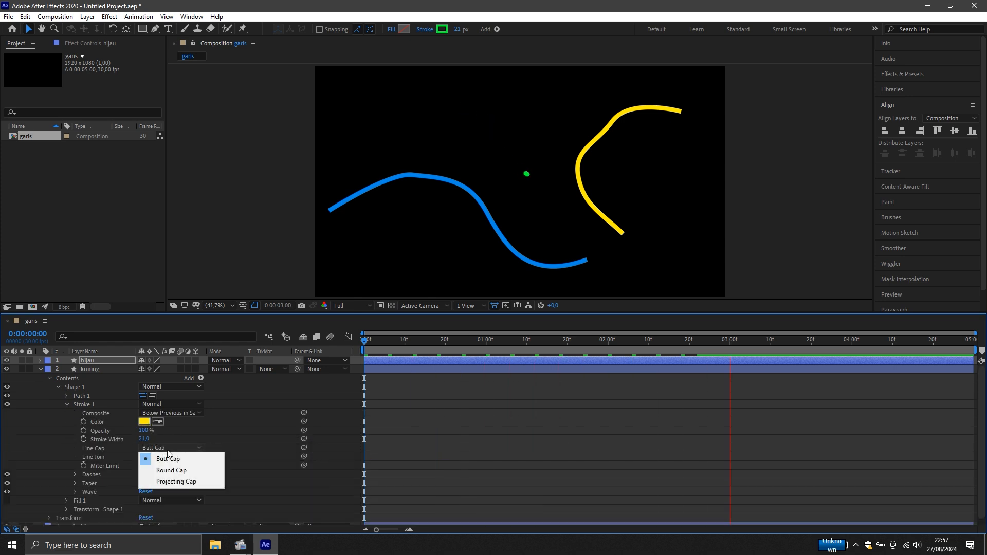
{"action": "left_click", "coordinate": [171, 470]}
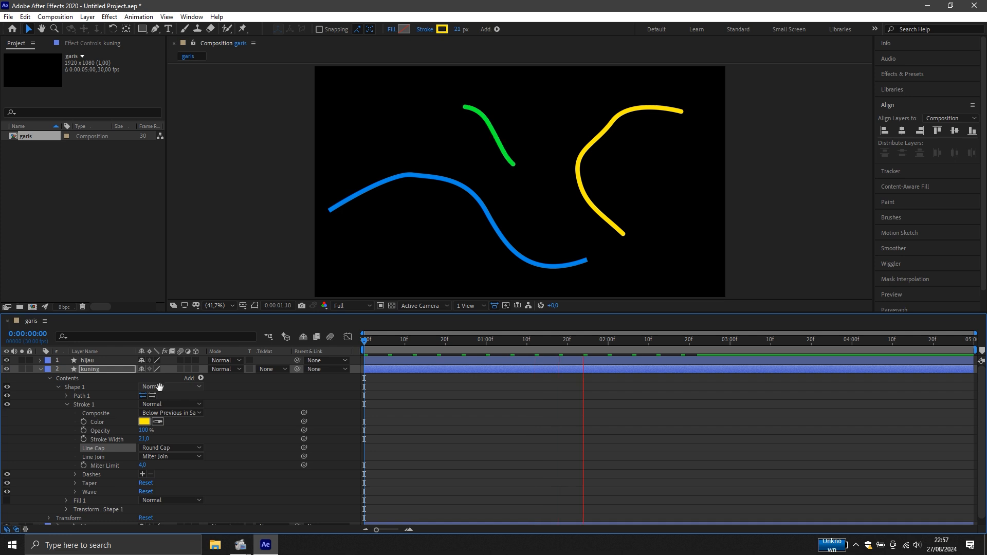
{"action": "key", "text": "space"}
Add Trim Paths to Shape 1 of the kuning layer, with the current time at 0:00:00:04
{"action": "left_click_drag", "start_coordinate": [559, 338], "coordinate": [380, 360]}
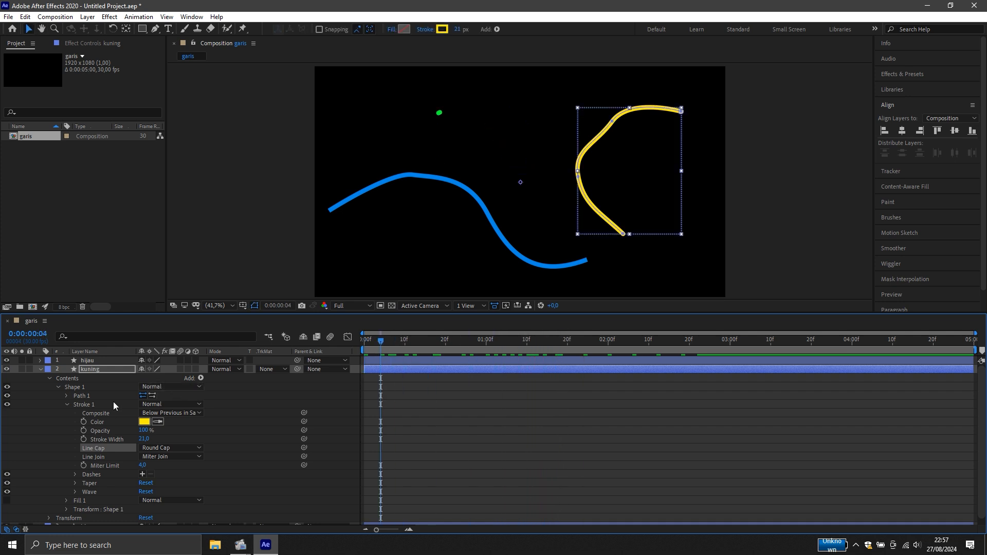
{"action": "left_click", "coordinate": [201, 378]}
{"action": "left_click", "coordinate": [241, 322]}
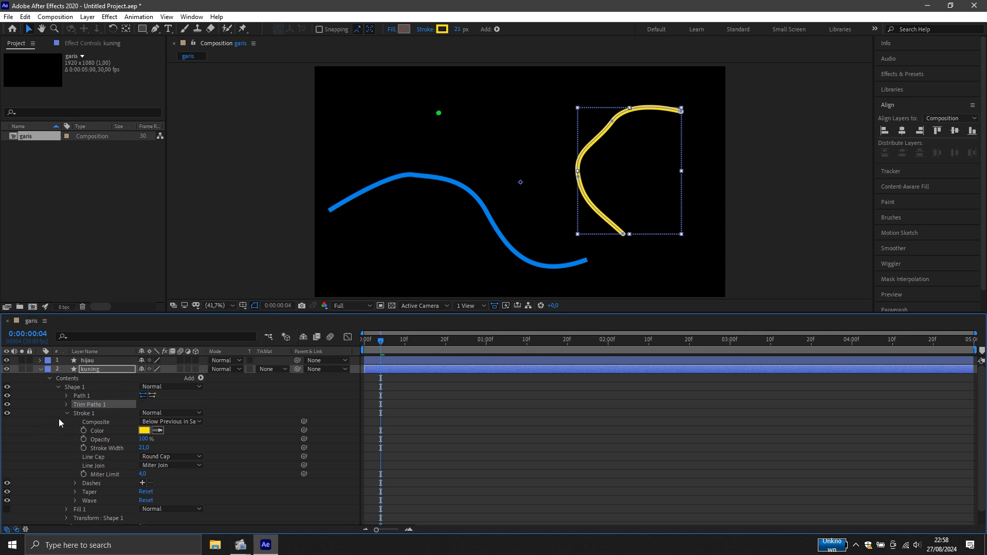
Keyframe the End of the kuning layer's Trim Paths at 0% at 0:00:00:00 and 100% at 0:00:01:23
{"action": "left_click", "coordinate": [67, 405]}
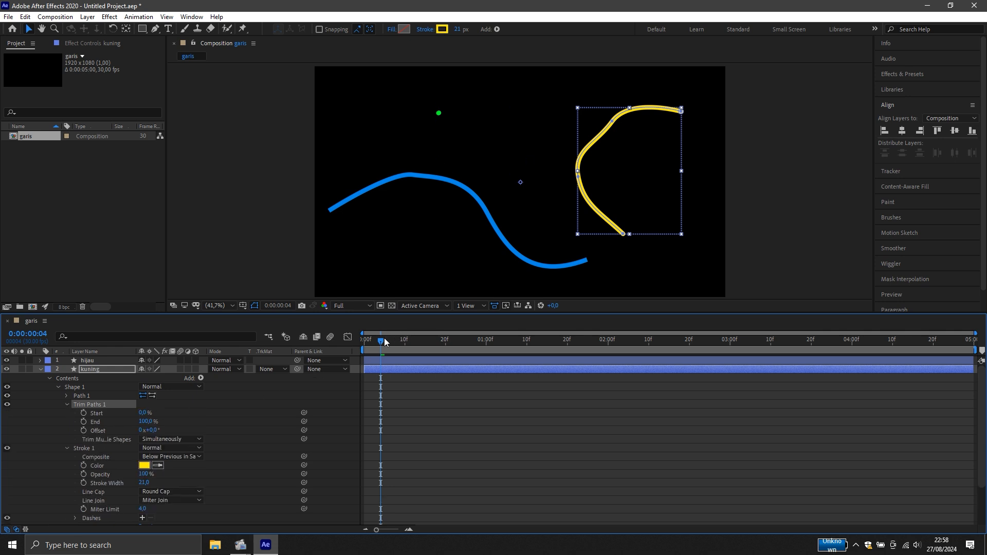
{"action": "left_click_drag", "start_coordinate": [384, 338], "coordinate": [344, 341]}
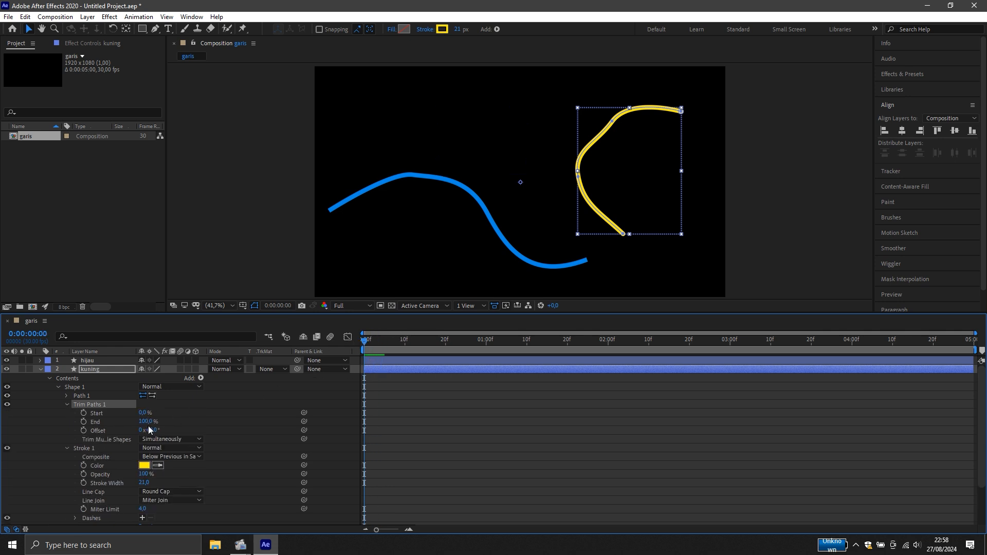
{"action": "left_click_drag", "start_coordinate": [146, 423], "coordinate": [65, 435]}
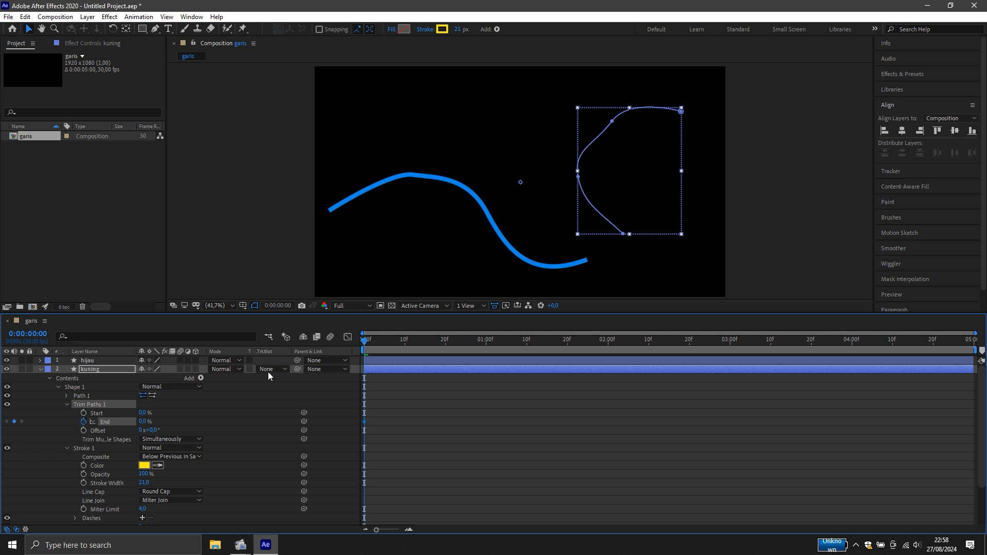
{"action": "left_click_drag", "start_coordinate": [364, 341], "coordinate": [579, 353]}
{"action": "left_click_drag", "start_coordinate": [148, 421], "coordinate": [488, 419]}
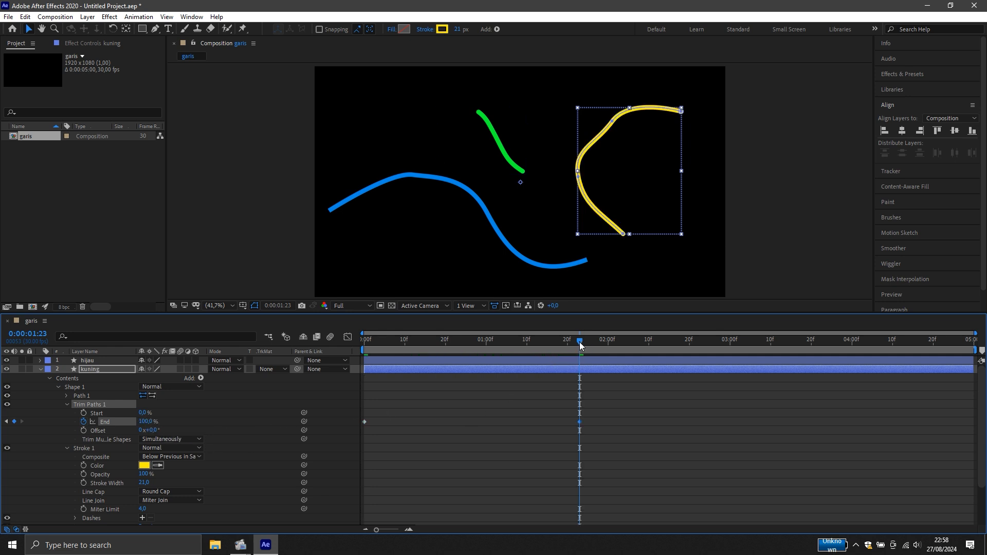
Keyframe the Start of the kuning layer's Trim Paths at 0% at 0:00:00:10 and 100% at 0:00:02:02
{"action": "left_click_drag", "start_coordinate": [579, 341], "coordinate": [218, 396]}
{"action": "mouse_move", "coordinate": [353, 388]}
{"action": "left_mouse_down"}
{"action": "mouse_move", "coordinate": [457, 374]}
{"action": "mouse_move", "coordinate": [433, 373]}
{"action": "mouse_move", "coordinate": [658, 366]}
{"action": "mouse_move", "coordinate": [404, 378]}
{"action": "left_mouse_up"}
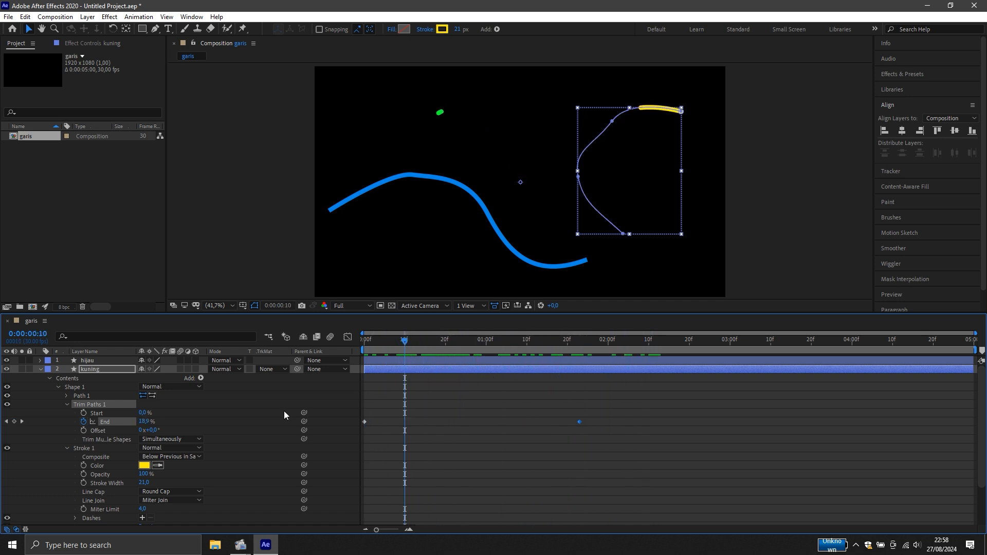
{"action": "left_click", "coordinate": [84, 413]}
{"action": "mouse_move", "coordinate": [405, 343]}
{"action": "left_mouse_down"}
{"action": "mouse_move", "coordinate": [618, 353]}
{"action": "mouse_move", "coordinate": [616, 343]}
{"action": "left_mouse_up"}
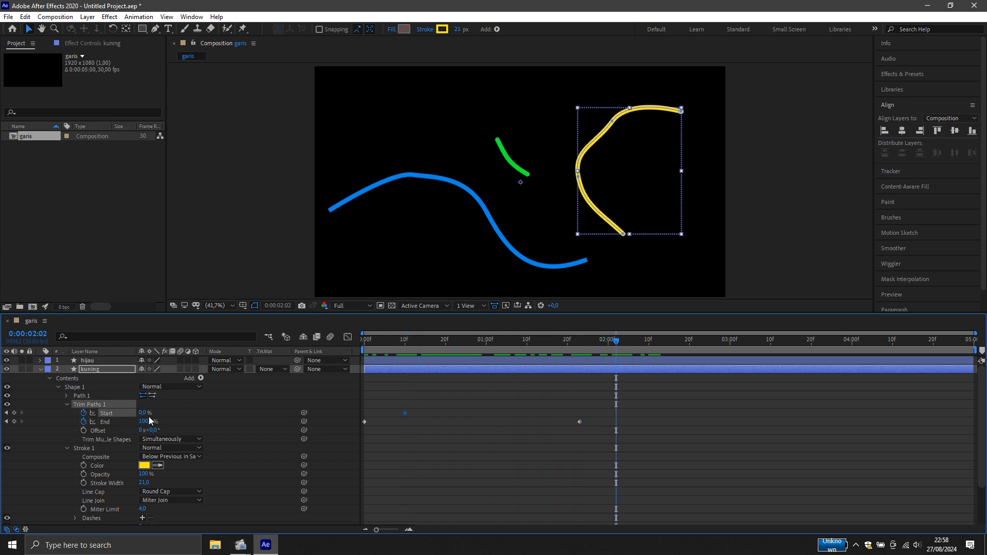
{"action": "left_click_drag", "start_coordinate": [143, 413], "coordinate": [284, 416]}
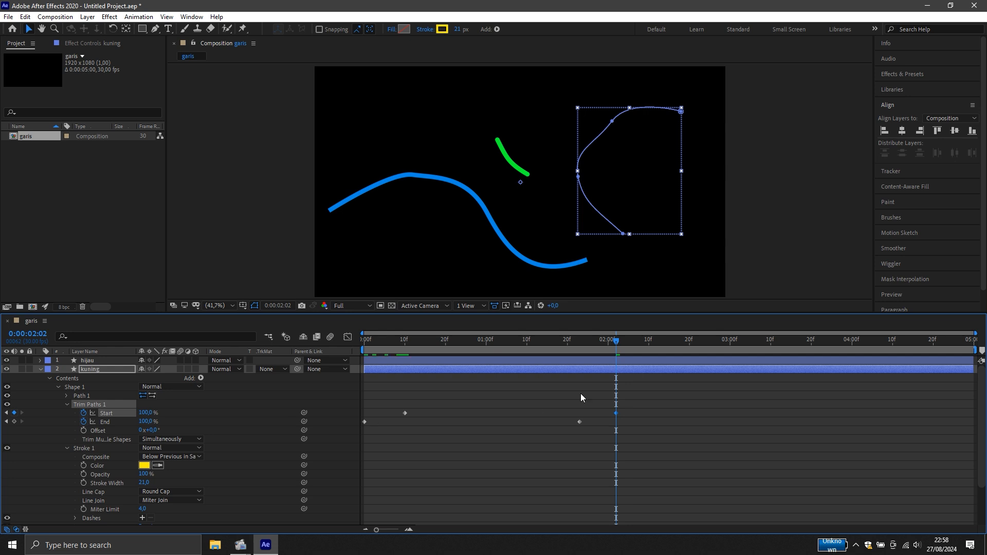
Preview the yellow line's motion and apply Easy Ease to all four Start and End keyframes of the kuning layer
{"action": "mouse_move", "coordinate": [613, 343]}
{"action": "left_mouse_down"}
{"action": "mouse_move", "coordinate": [303, 406]}
{"action": "mouse_move", "coordinate": [476, 387]}
{"action": "mouse_move", "coordinate": [641, 386]}
{"action": "mouse_move", "coordinate": [513, 426]}
{"action": "mouse_move", "coordinate": [363, 454]}
{"action": "left_mouse_up"}
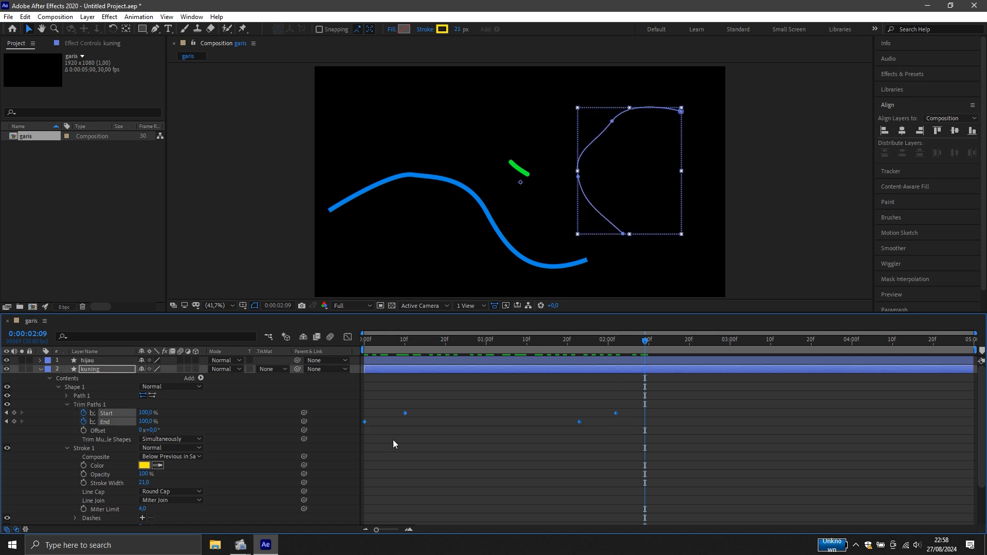
{"action": "right_click", "coordinate": [404, 414]}
{"action": "mouse_move", "coordinate": [444, 408]}
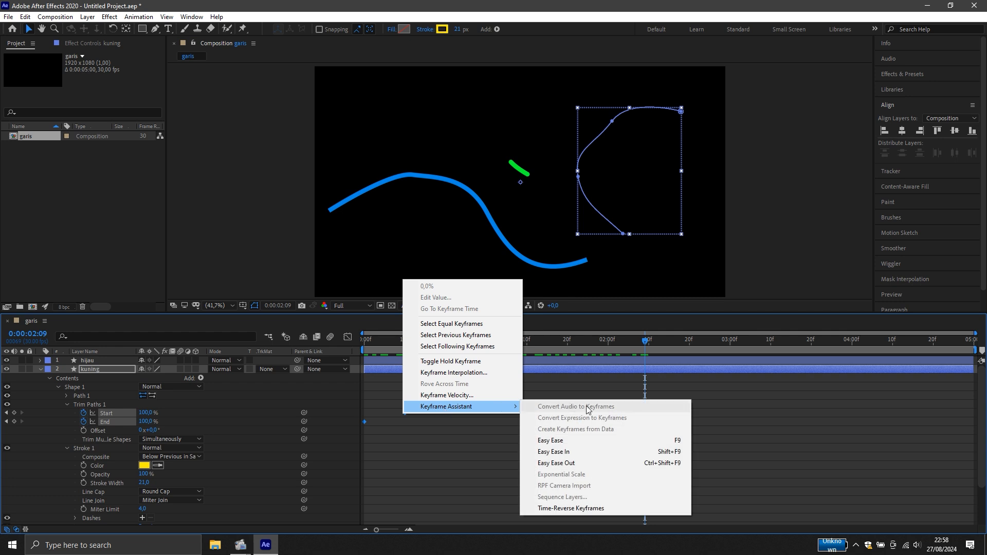
{"action": "left_click", "coordinate": [593, 439]}
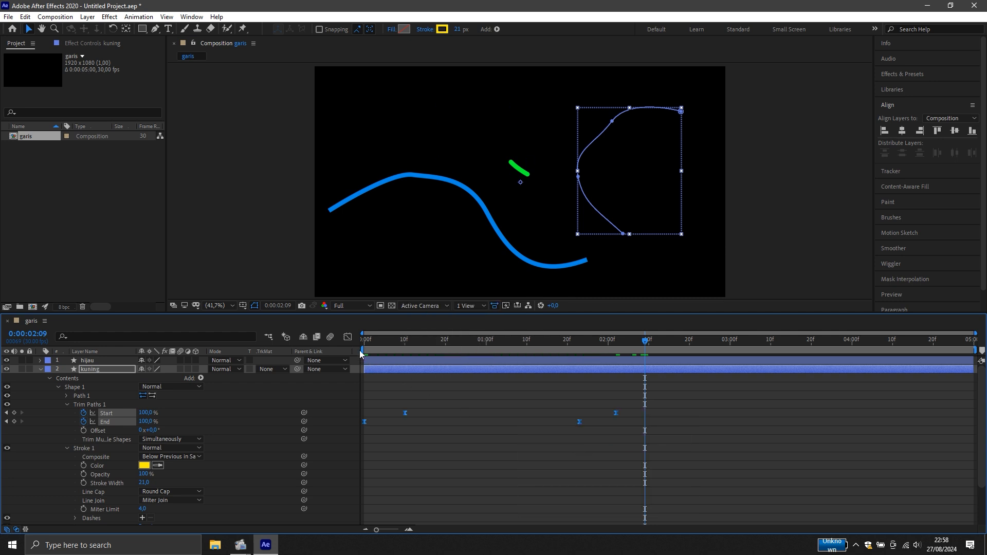
Reshape kuning's speed curves in the Graph Editor so Start peaks near 0:00:01:00 and End near 0:00:00:21, and check the motion
{"action": "left_click", "coordinate": [347, 337]}
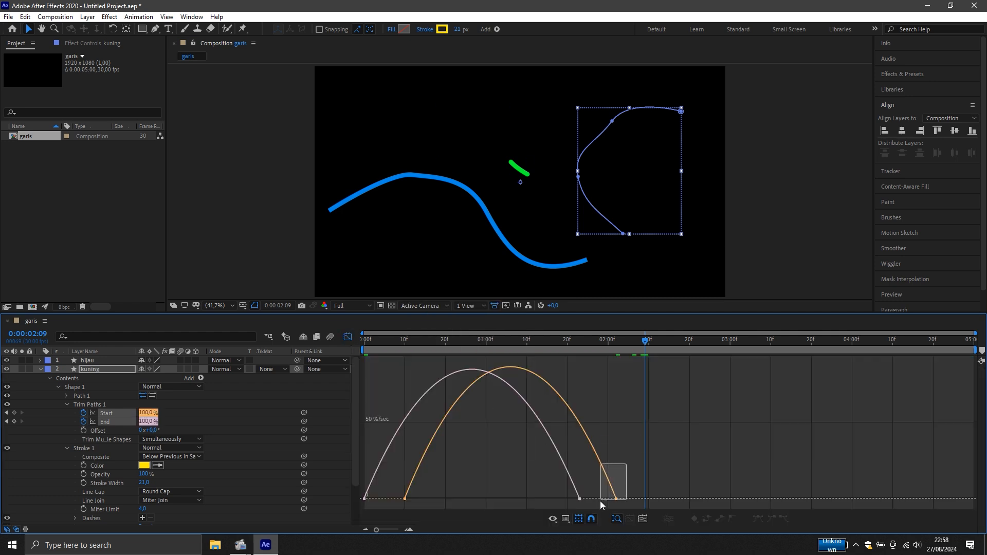
{"action": "left_click_drag", "start_coordinate": [600, 500], "coordinate": [544, 497]}
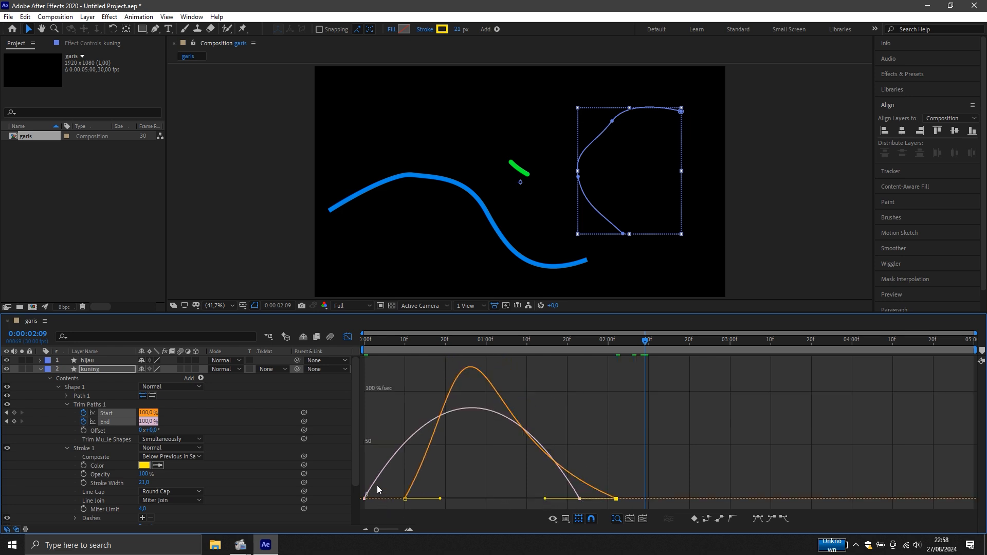
{"action": "mouse_move", "coordinate": [387, 491]}
{"action": "left_mouse_down"}
{"action": "mouse_move", "coordinate": [357, 499]}
{"action": "mouse_move", "coordinate": [442, 501]}
{"action": "left_mouse_up"}
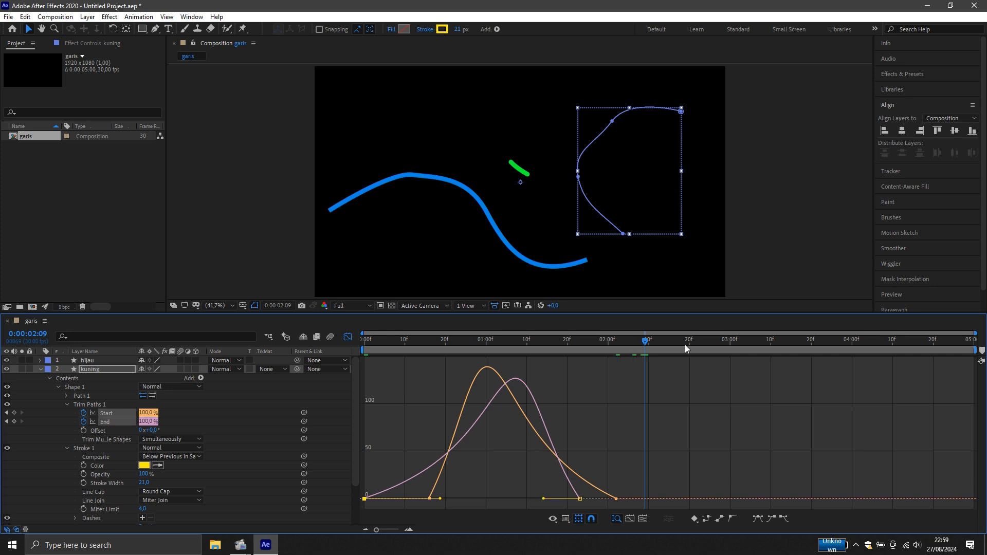
{"action": "mouse_move", "coordinate": [645, 340]}
{"action": "left_mouse_down"}
{"action": "mouse_move", "coordinate": [365, 414]}
{"action": "mouse_move", "coordinate": [467, 403]}
{"action": "left_mouse_up"}
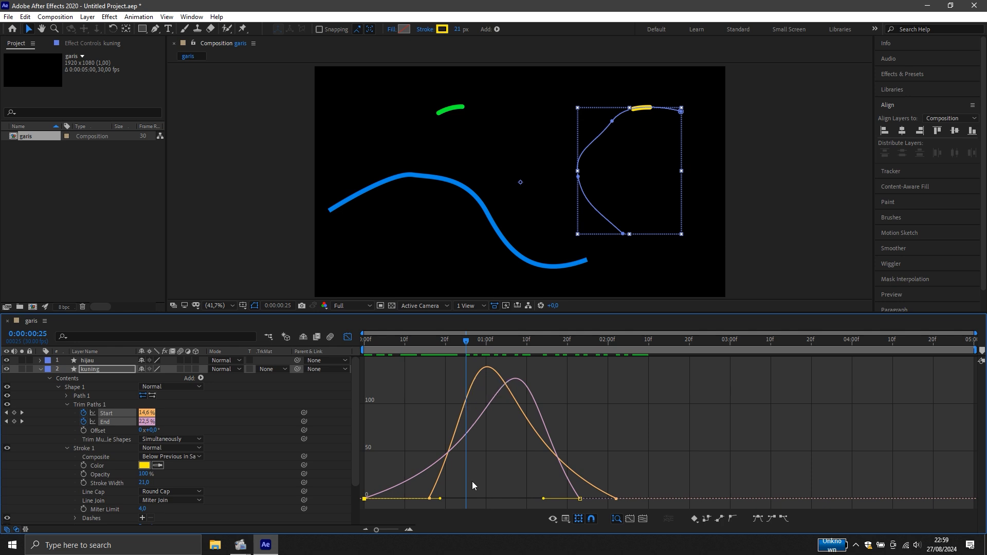
{"action": "left_click_drag", "start_coordinate": [440, 498], "coordinate": [391, 492]}
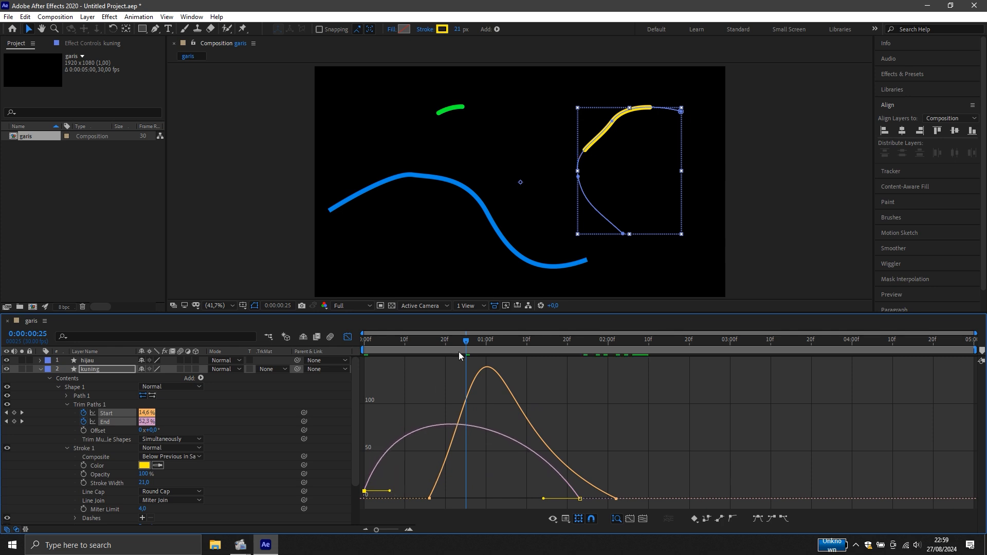
{"action": "mouse_move", "coordinate": [468, 341]}
{"action": "left_mouse_down"}
{"action": "mouse_move", "coordinate": [382, 359]}
{"action": "mouse_move", "coordinate": [362, 379]}
{"action": "mouse_move", "coordinate": [640, 371]}
{"action": "left_mouse_up"}
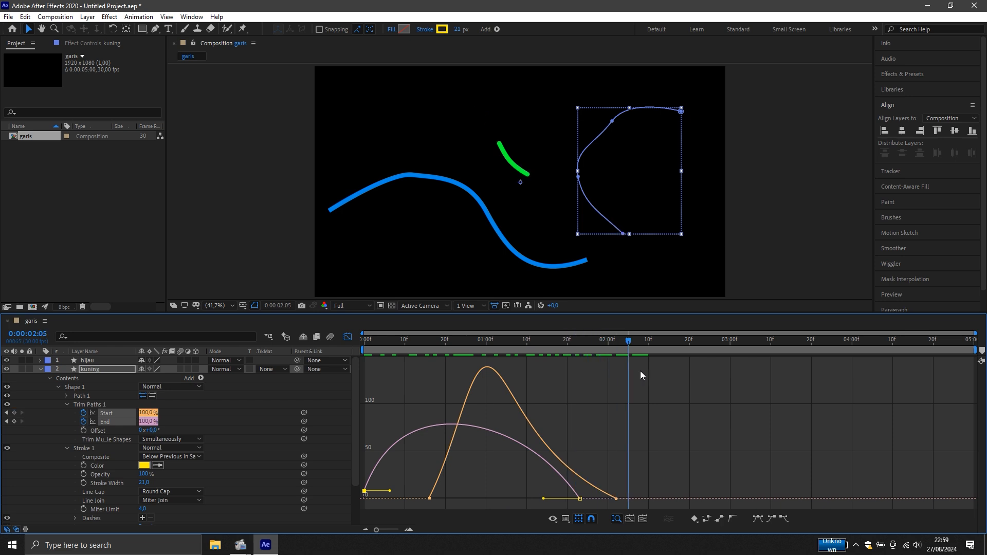
{"action": "left_click", "coordinate": [348, 337]}
Collapse the kuning layer and set the line cap of the biru layer's stroke to Round Cap
{"action": "left_click", "coordinate": [40, 369]}
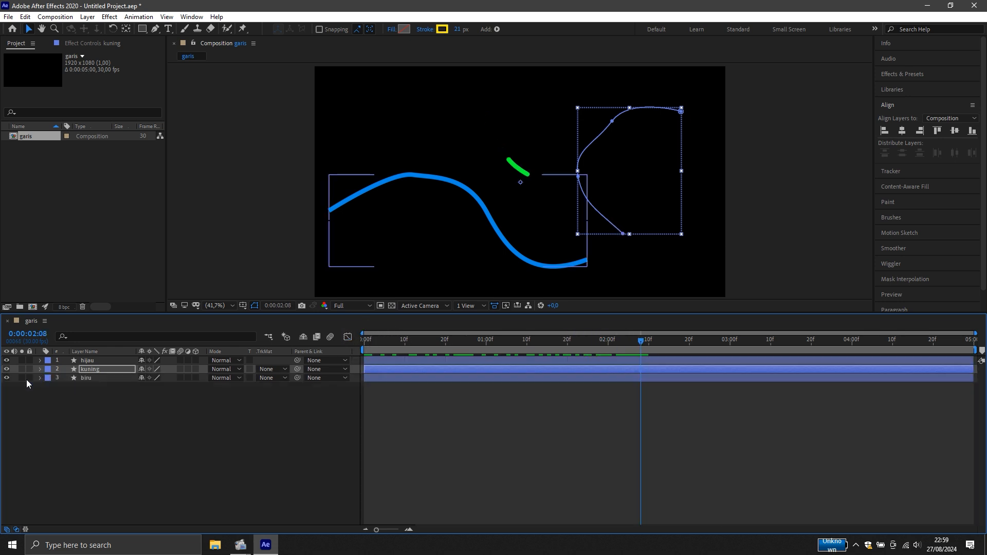
{"action": "left_click", "coordinate": [40, 378]}
{"action": "left_click", "coordinate": [48, 388]}
{"action": "left_click", "coordinate": [58, 395]}
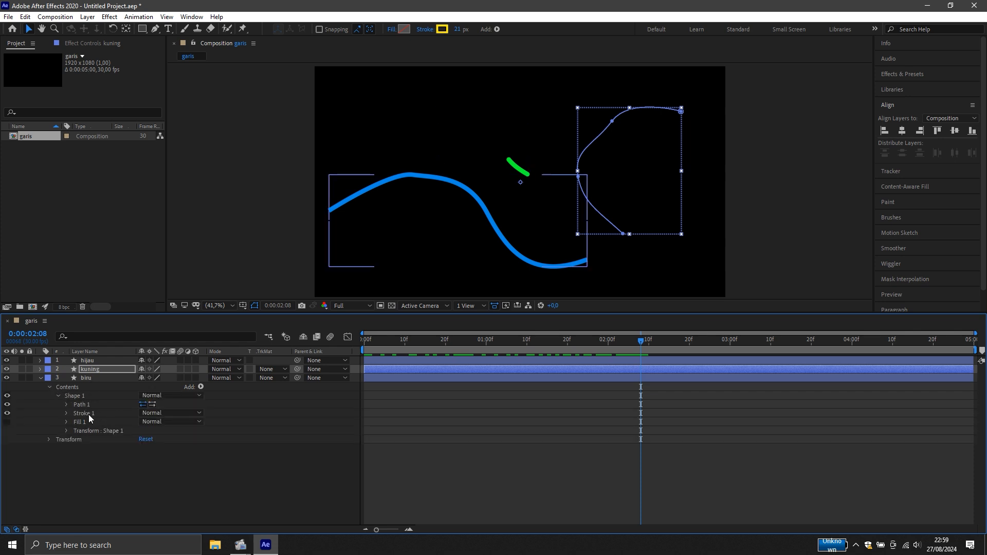
{"action": "left_click", "coordinate": [66, 412]}
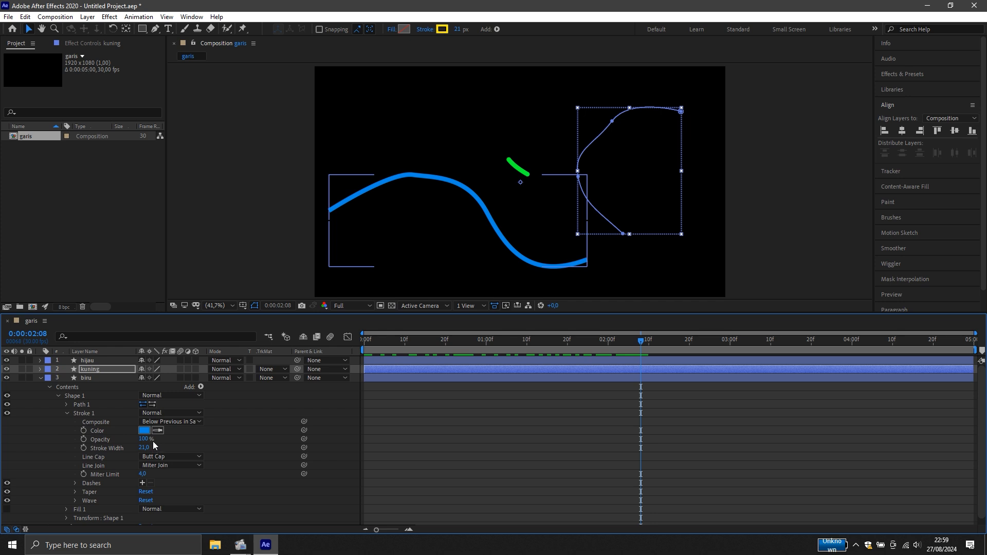
{"action": "left_click", "coordinate": [161, 457]}
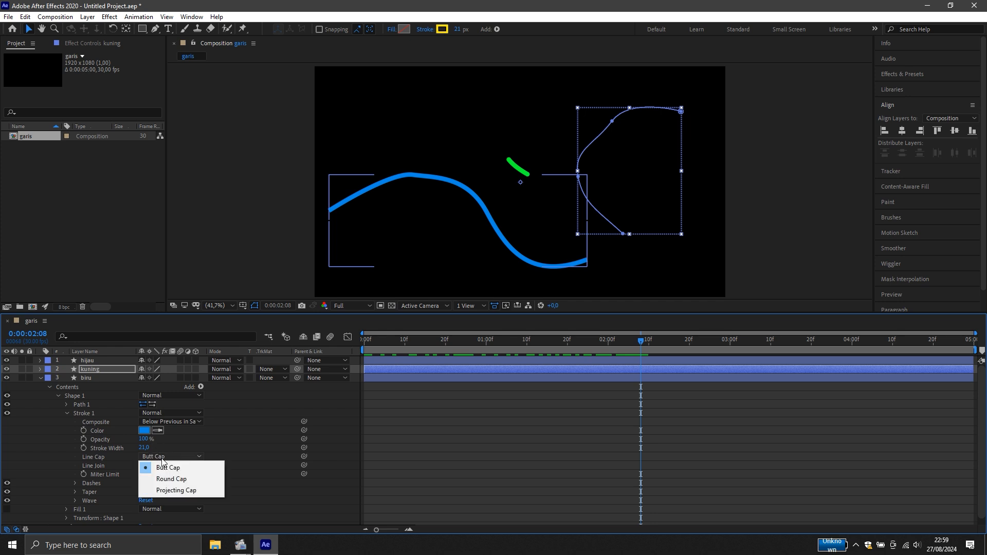
{"action": "left_click", "coordinate": [172, 479]}
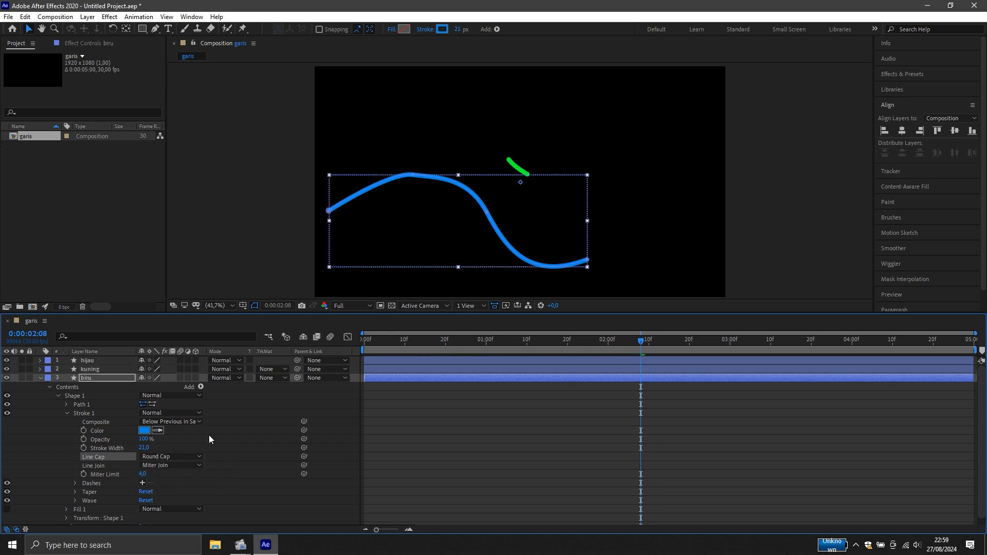
Add Trim Paths to Shape 1 of the biru layer
{"action": "left_click", "coordinate": [42, 378]}
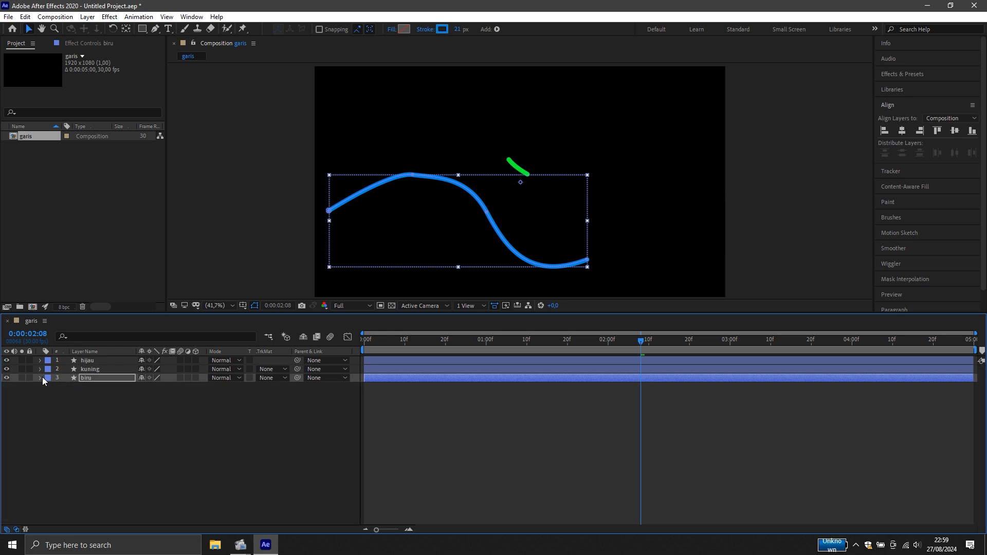
{"action": "left_click", "coordinate": [43, 378]}
{"action": "scroll", "coordinate": [123, 384], "scroll_direction": "down", "scroll_amount": 1}
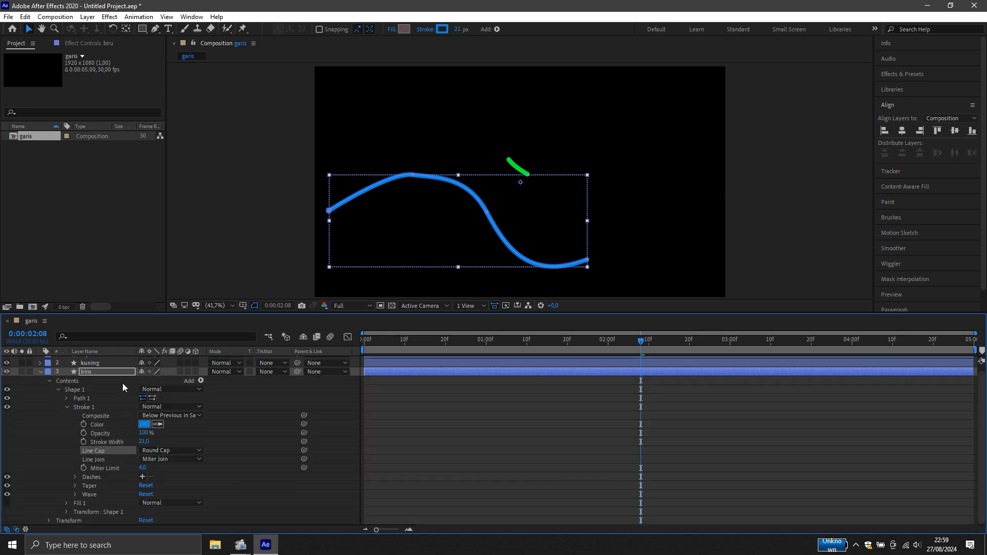
{"action": "left_click", "coordinate": [201, 381]}
{"action": "left_click", "coordinate": [250, 328]}
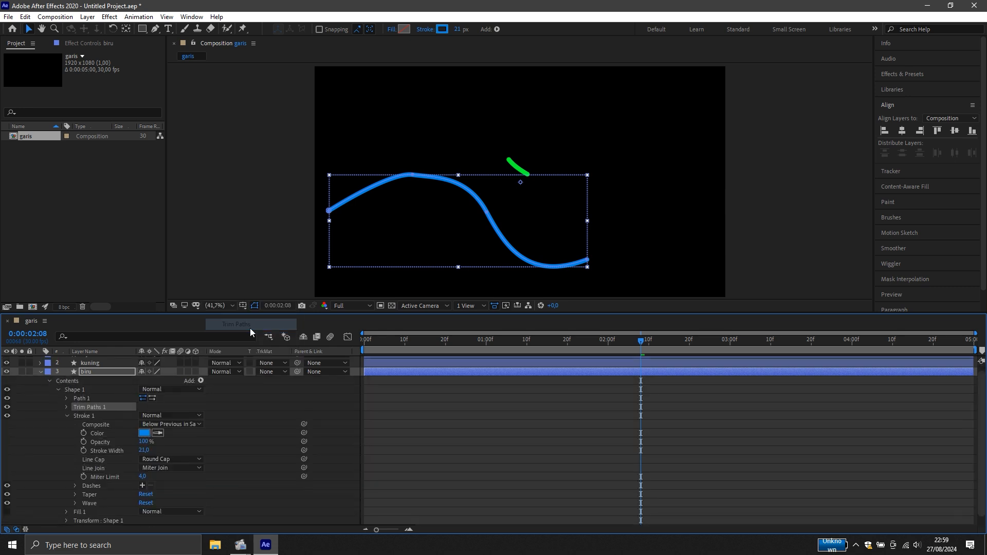
Keyframe the End of the biru layer's Trim Paths at 0% at 0:00:00:00 and 100% at 0:00:01:12
{"action": "left_click", "coordinate": [66, 406]}
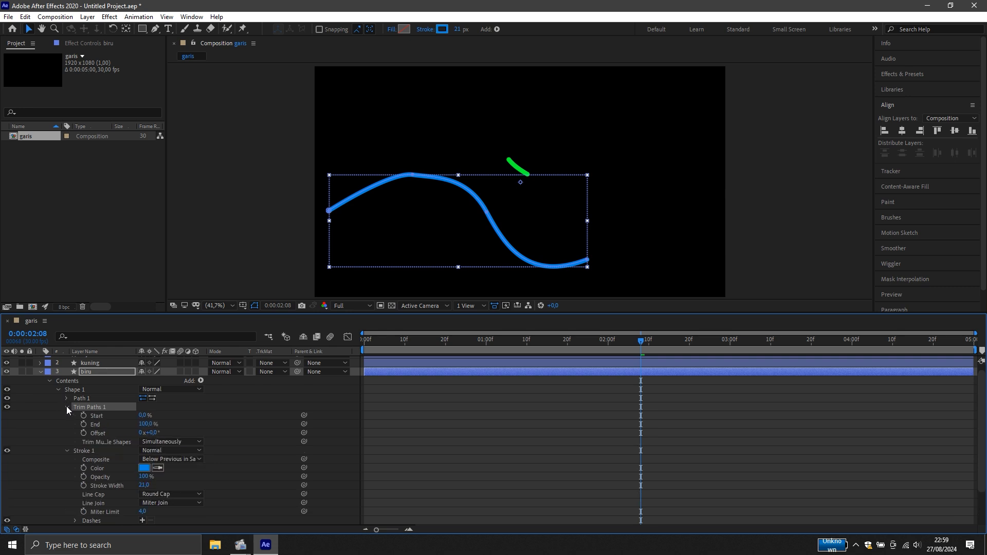
{"action": "left_click_drag", "start_coordinate": [643, 346], "coordinate": [397, 355]}
{"action": "key", "text": "Home"}
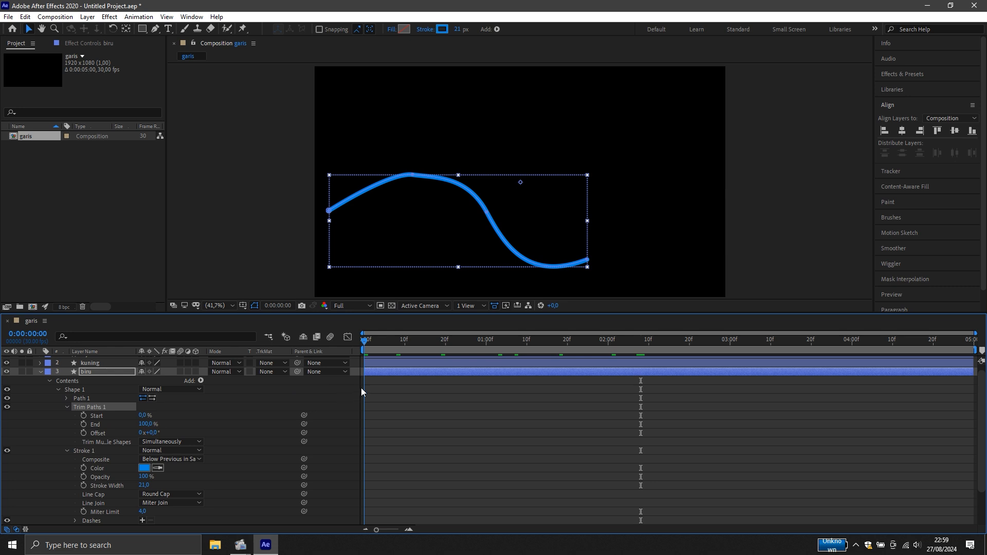
{"action": "left_click_drag", "start_coordinate": [361, 388], "coordinate": [386, 381]}
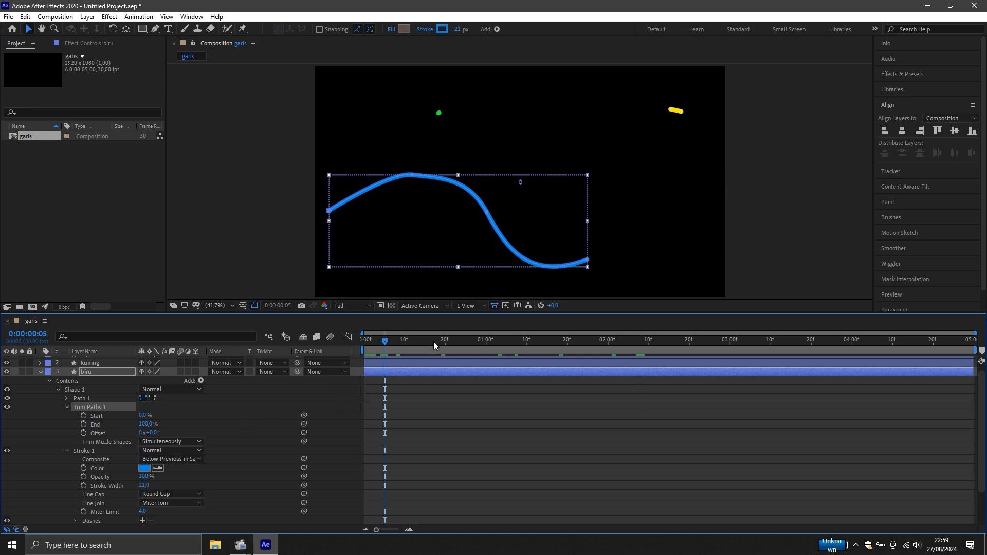
{"action": "left_click_drag", "start_coordinate": [390, 340], "coordinate": [359, 337]}
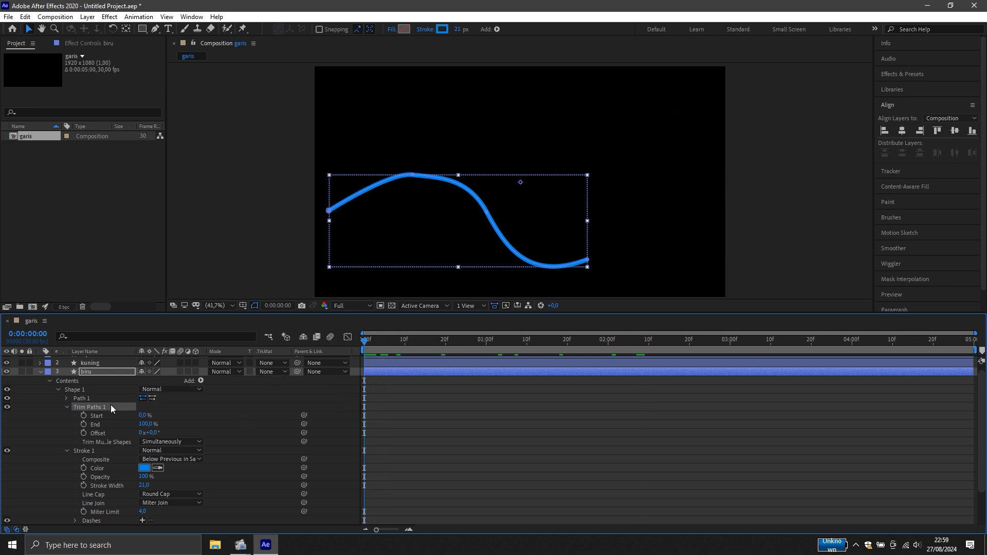
{"action": "left_click_drag", "start_coordinate": [144, 427], "coordinate": [36, 424]}
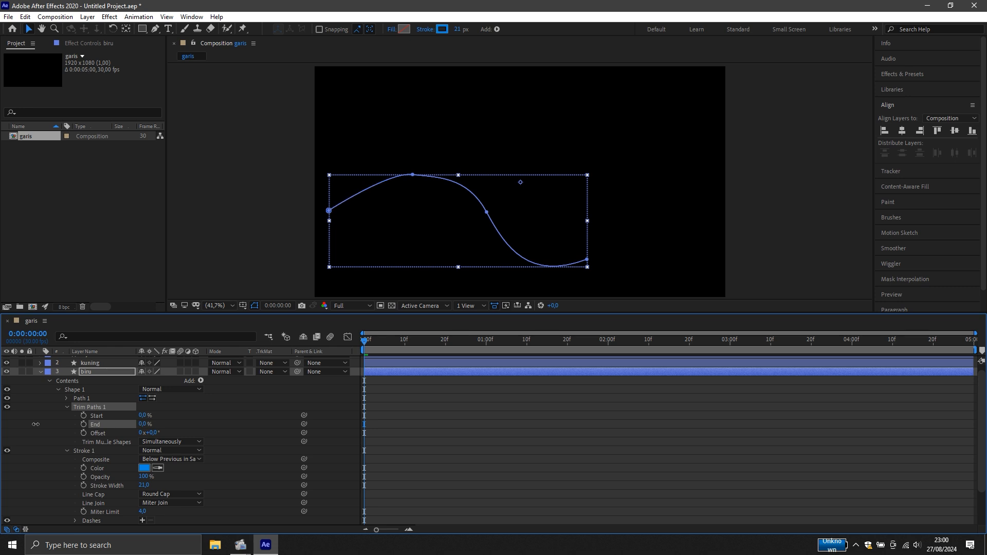
{"action": "left_click", "coordinate": [83, 425]}
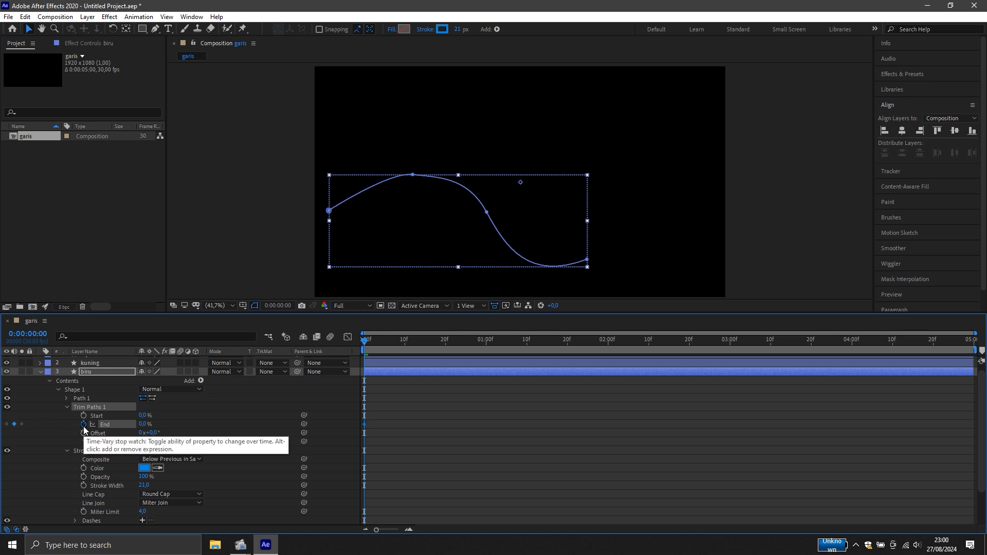
{"action": "left_click_drag", "start_coordinate": [374, 340], "coordinate": [537, 351]}
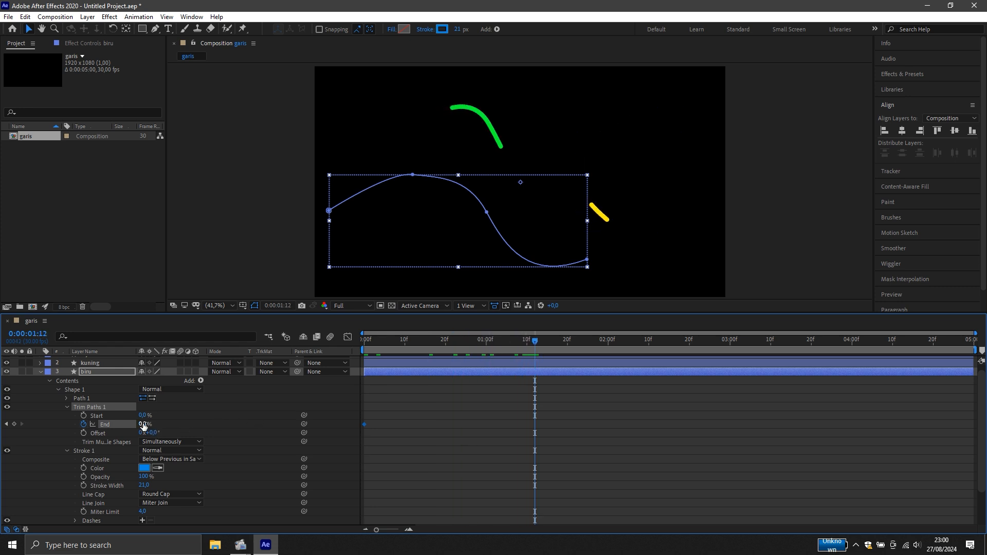
{"action": "left_click_drag", "start_coordinate": [144, 425], "coordinate": [290, 413]}
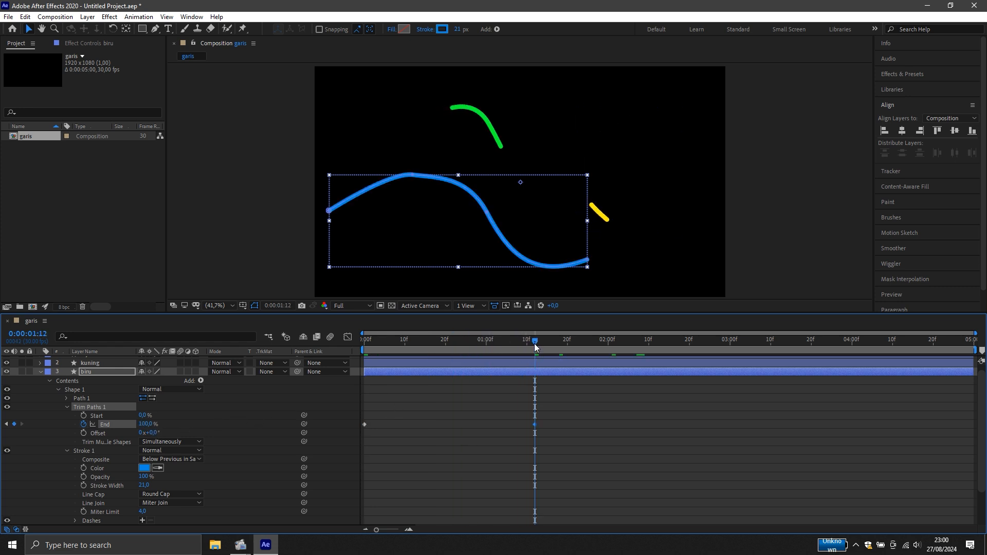
Keyframe the Start of the biru layer's Trim Paths at 0% at 0:00:00:06 and 100% at 0:00:01:18
{"action": "mouse_move", "coordinate": [535, 343]}
{"action": "left_mouse_down"}
{"action": "mouse_move", "coordinate": [338, 379]}
{"action": "mouse_move", "coordinate": [388, 376]}
{"action": "left_mouse_up"}
{"action": "left_click", "coordinate": [84, 416]}
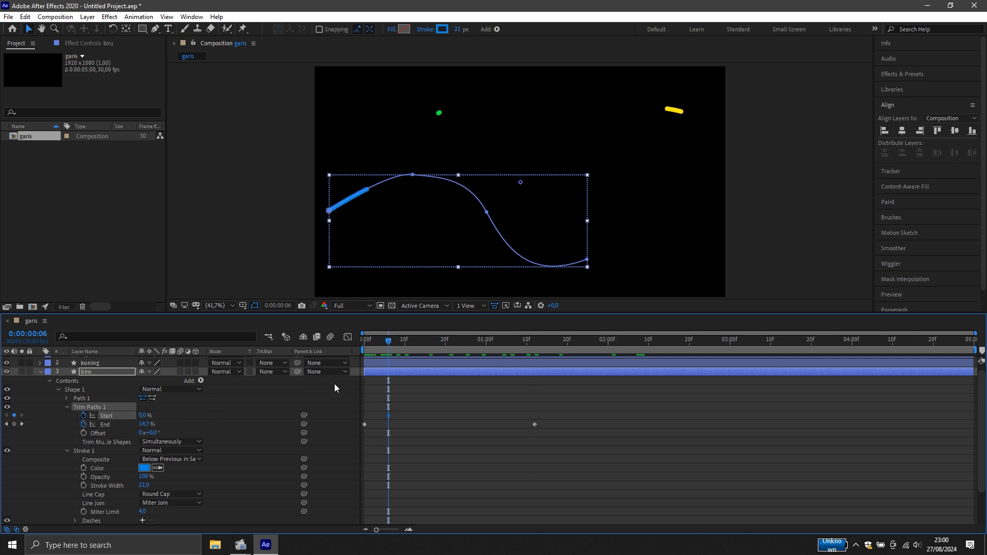
{"action": "left_click", "coordinate": [425, 339]}
{"action": "left_click", "coordinate": [557, 338]}
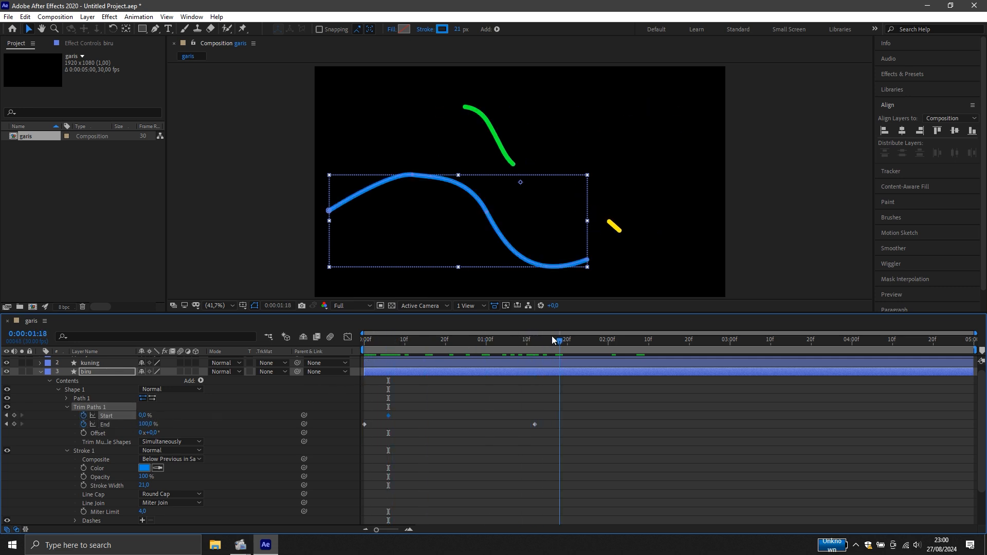
{"action": "left_click_drag", "start_coordinate": [145, 420], "coordinate": [350, 422]}
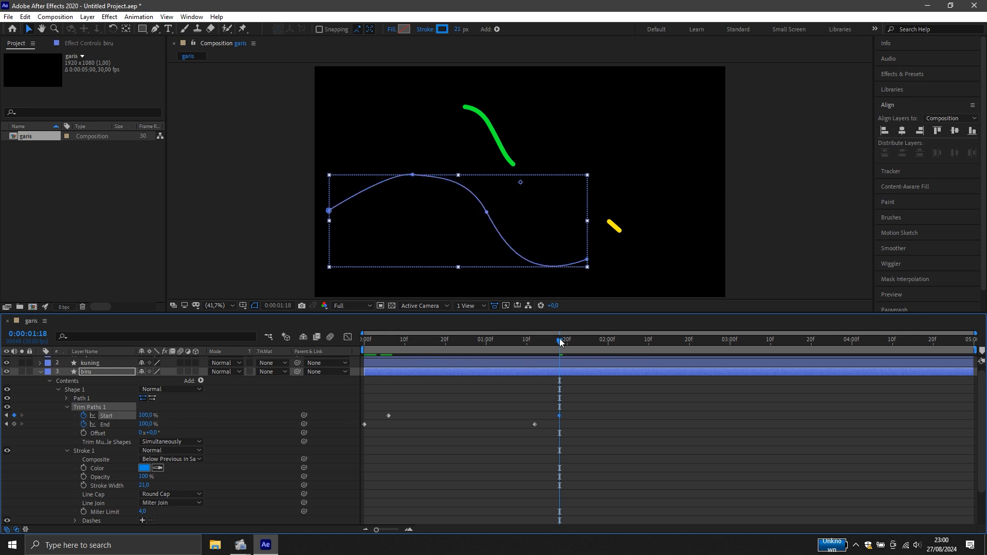
Apply Easy Ease to all Start and End keyframes of the biru layer's Trim Paths
{"action": "mouse_move", "coordinate": [559, 338]}
{"action": "left_mouse_down"}
{"action": "mouse_move", "coordinate": [495, 345]}
{"action": "mouse_move", "coordinate": [363, 384]}
{"action": "mouse_move", "coordinate": [629, 365]}
{"action": "mouse_move", "coordinate": [473, 436]}
{"action": "mouse_move", "coordinate": [354, 452]}
{"action": "left_mouse_up"}
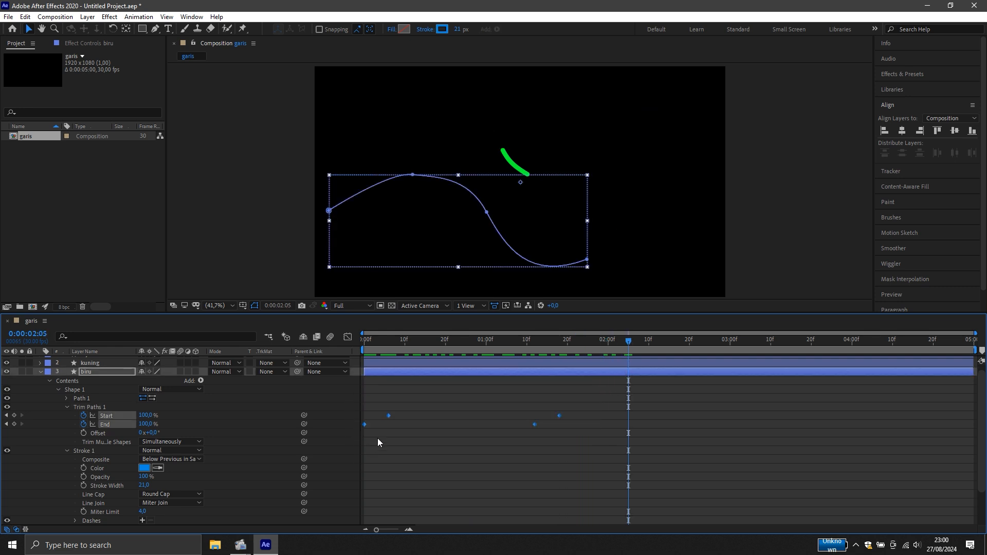
{"action": "right_click", "coordinate": [391, 418]}
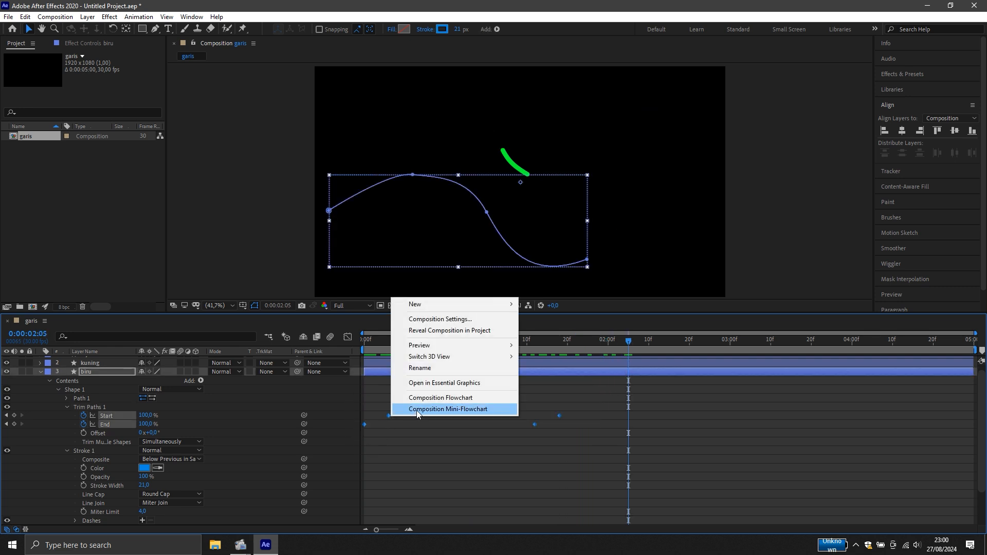
{"action": "right_click", "coordinate": [536, 424]}
{"action": "mouse_move", "coordinate": [560, 415]}
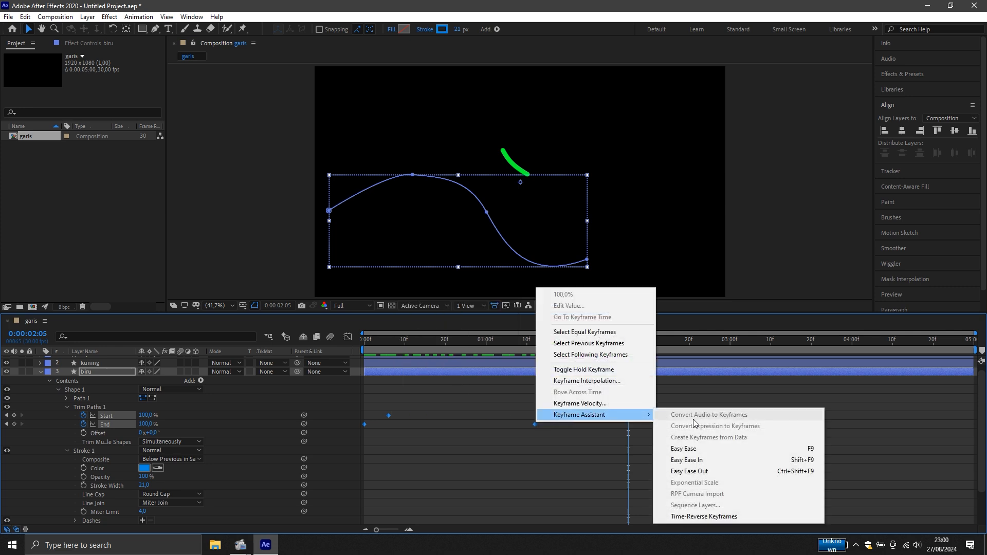
{"action": "left_click", "coordinate": [720, 447]}
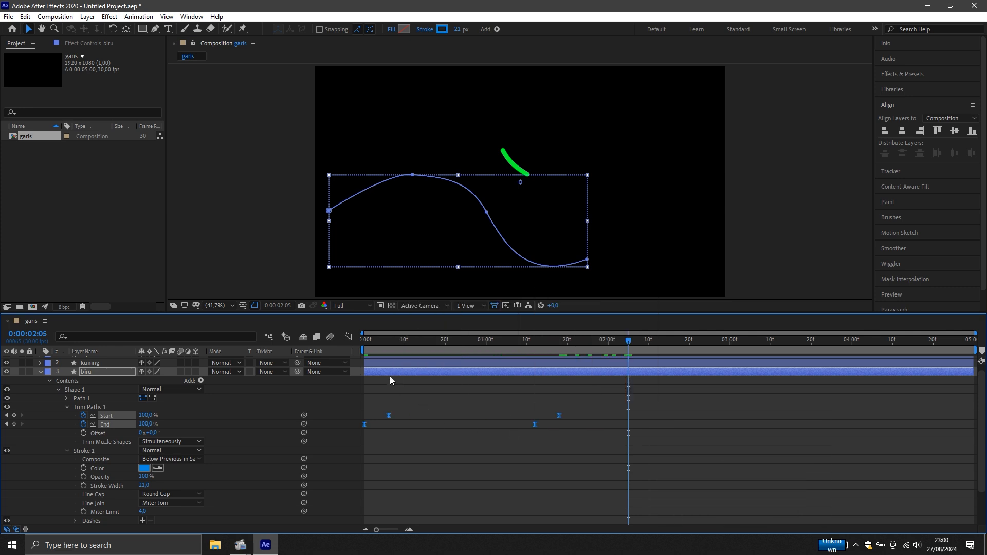
Lengthen the incoming ease of the biru layer's final Start and End keyframes so both speed curves peak early, and collapse the layer
{"action": "left_click", "coordinate": [347, 338]}
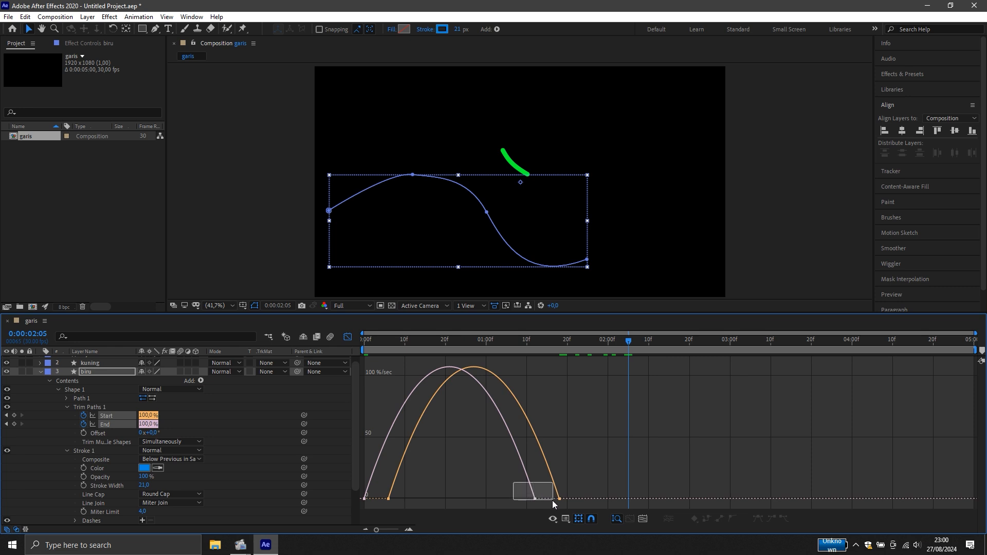
{"action": "left_click_drag", "start_coordinate": [551, 510], "coordinate": [473, 495]}
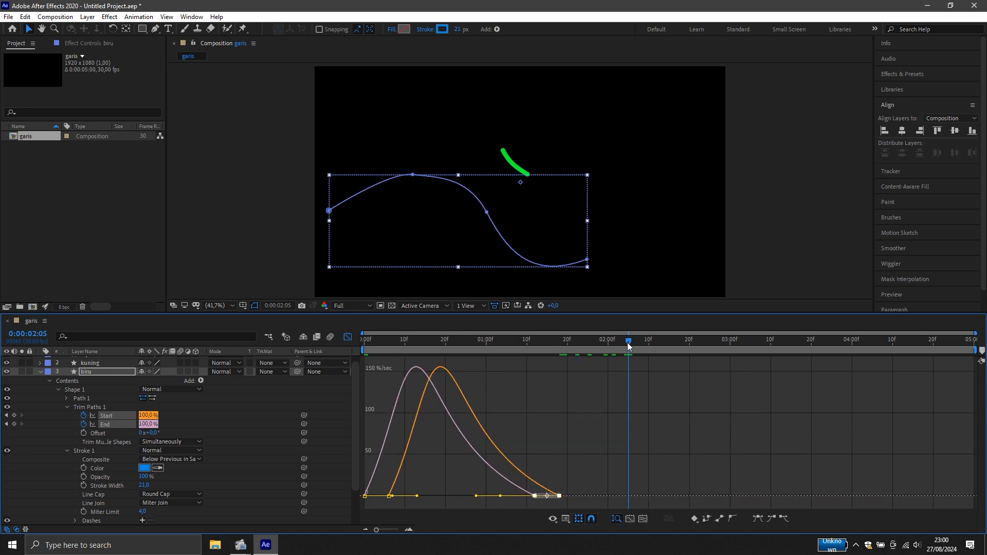
{"action": "mouse_move", "coordinate": [627, 343]}
{"action": "left_mouse_down"}
{"action": "mouse_move", "coordinate": [360, 391]}
{"action": "mouse_move", "coordinate": [504, 393]}
{"action": "mouse_move", "coordinate": [587, 387]}
{"action": "mouse_move", "coordinate": [587, 378]}
{"action": "left_mouse_up"}
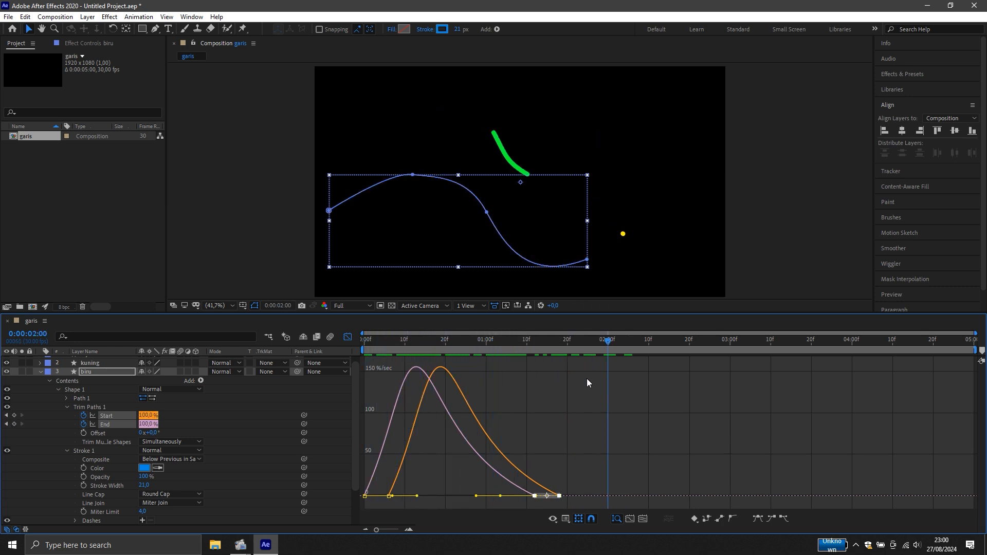
{"action": "left_click", "coordinate": [347, 337]}
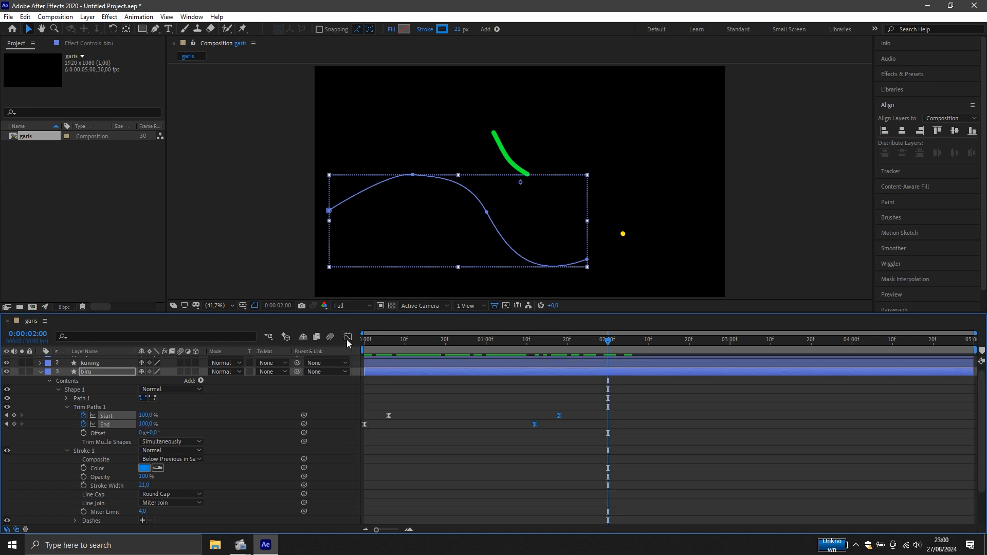
{"action": "left_click", "coordinate": [41, 371]}
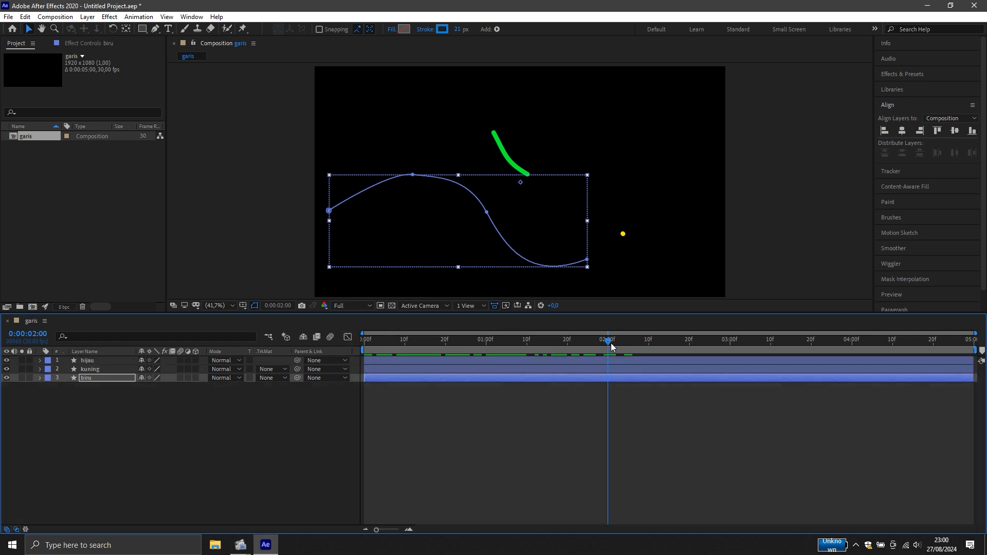
Preview the garis composition from its first frame and clear the layer selection
{"action": "mouse_move", "coordinate": [610, 343]}
{"action": "left_mouse_down"}
{"action": "mouse_move", "coordinate": [353, 368]}
{"action": "mouse_move", "coordinate": [197, 359]}
{"action": "left_mouse_up"}
{"action": "key", "text": "space"}
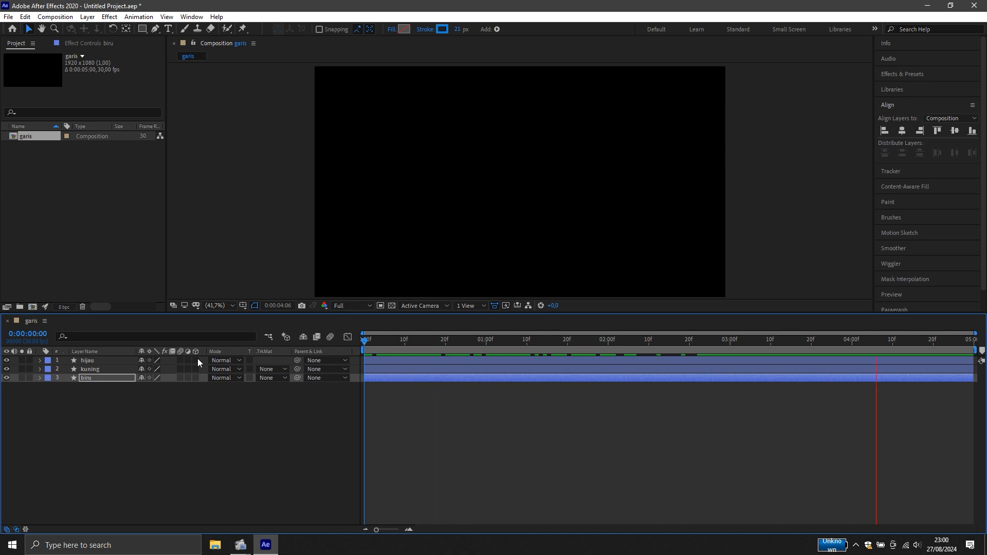
{"action": "left_click", "coordinate": [278, 439]}
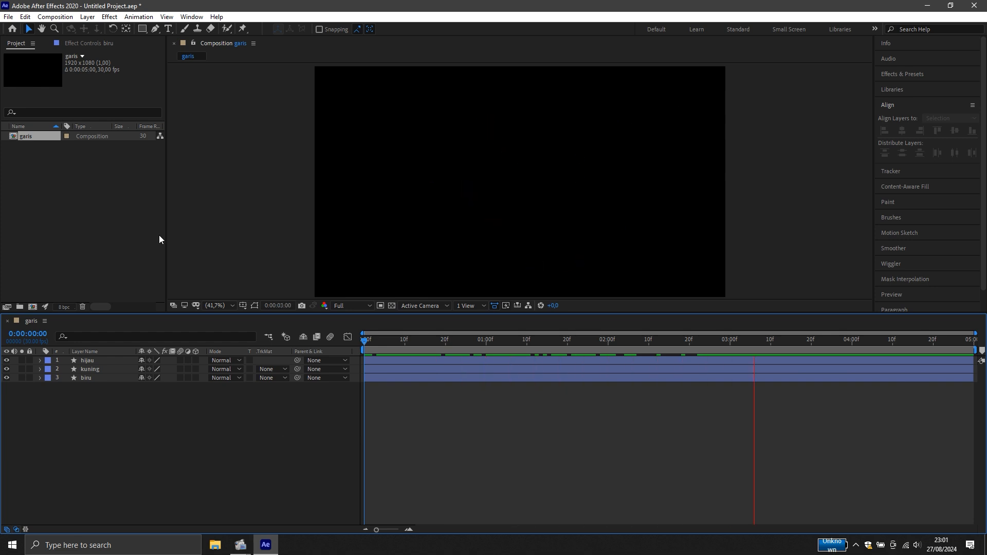
Save the project as trim in the trim folder under Videos and stop the preview
{"action": "left_click", "coordinate": [12, 18]}
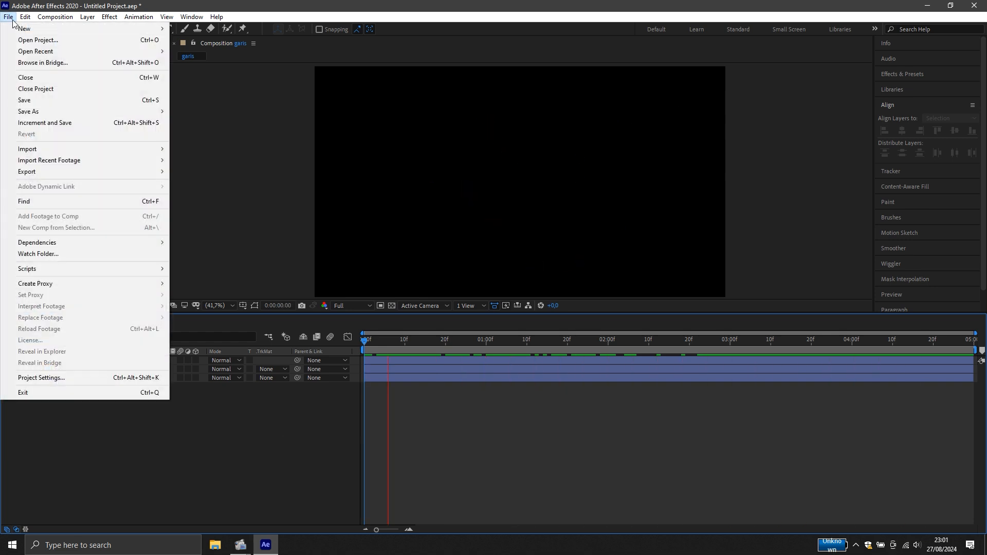
{"action": "left_click", "coordinate": [58, 100]}
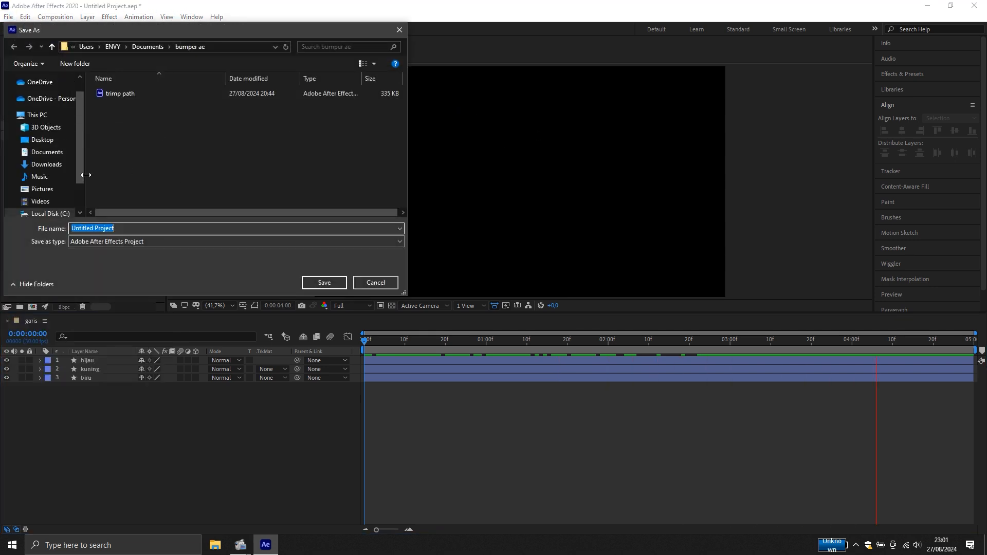
{"action": "left_click", "coordinate": [44, 201]}
{"action": "scroll", "coordinate": [309, 131], "scroll_direction": "down", "scroll_amount": 1}
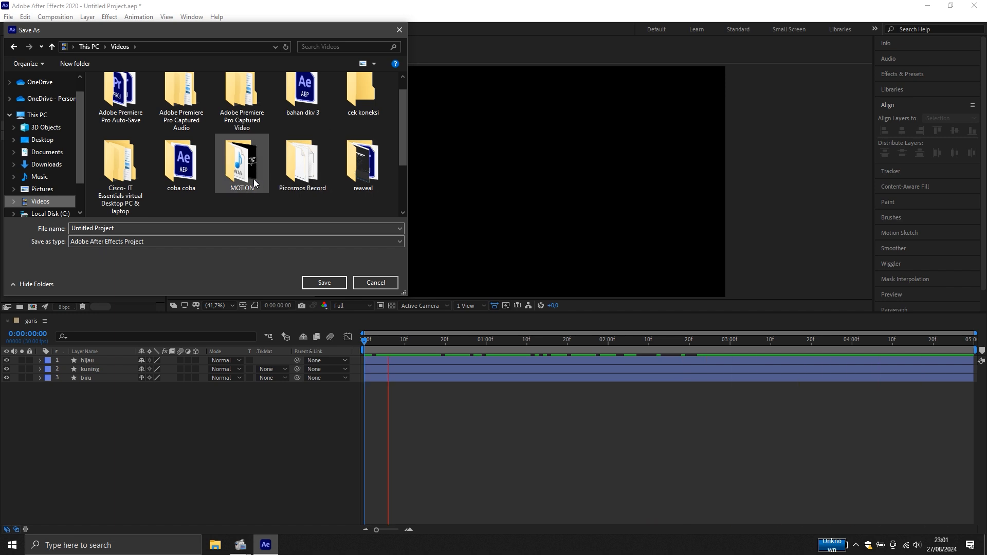
{"action": "scroll", "coordinate": [254, 179], "scroll_direction": "down", "scroll_amount": 1}
{"action": "double_click", "coordinate": [144, 183]}
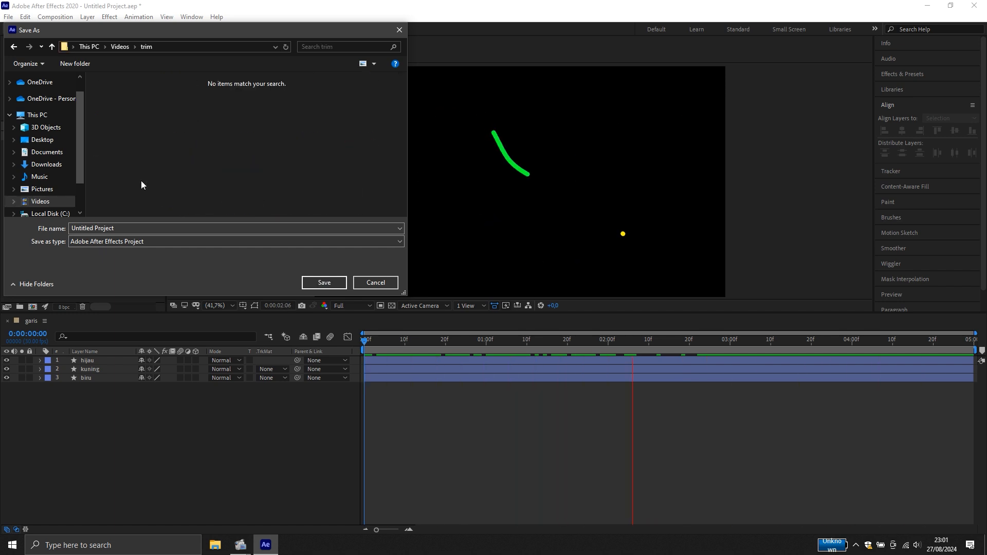
{"action": "left_click", "coordinate": [122, 227]}
{"action": "type", "text": "trim"}
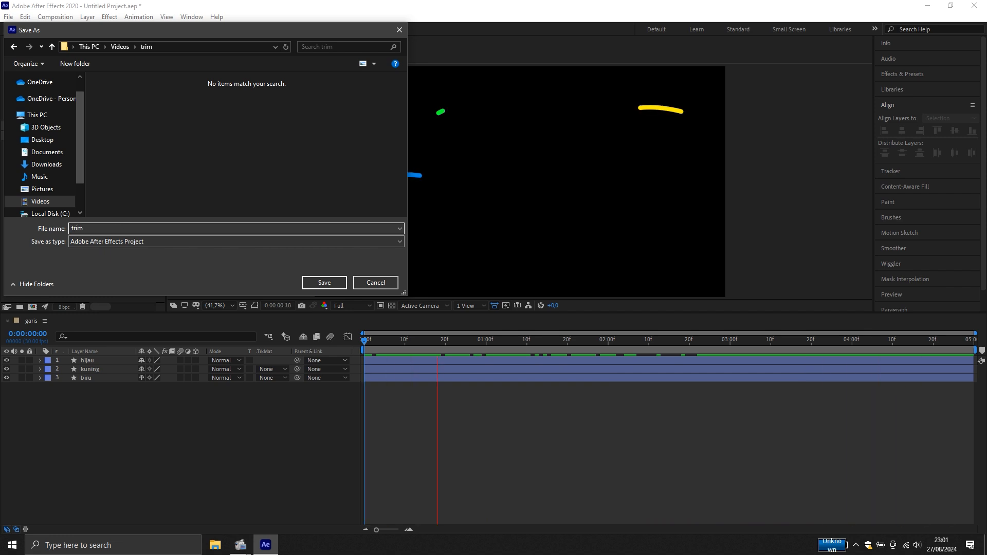
{"action": "key", "text": "Return"}
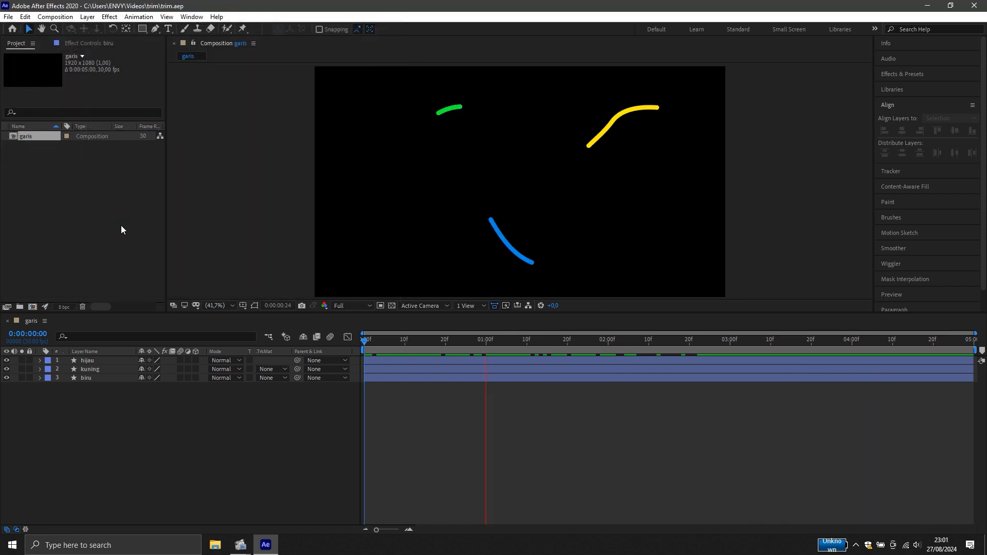
{"action": "key", "text": "space"}
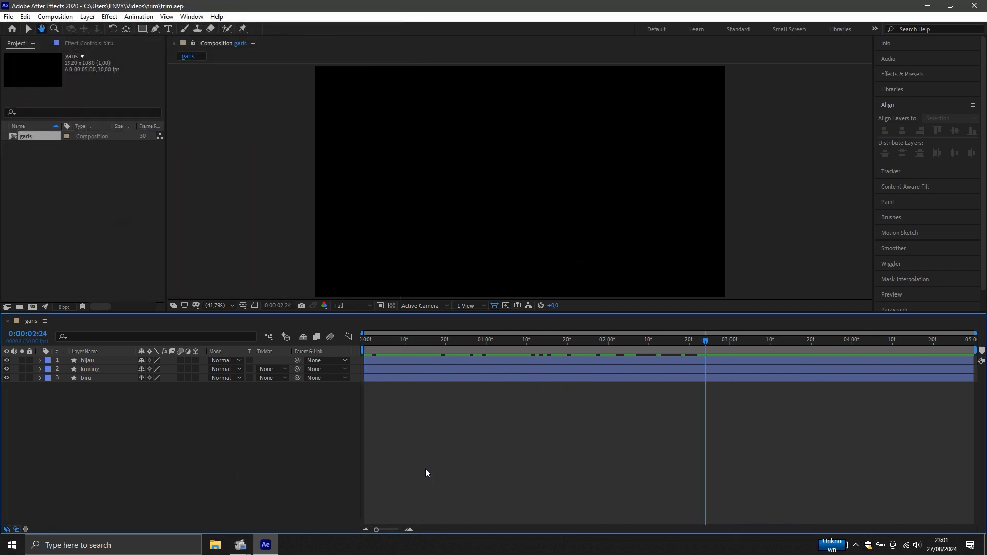
Create a new 1920 x 1080 composition named kotak with a duration of 0:00:03:00
{"action": "left_click", "coordinate": [55, 16]}
{"action": "left_click", "coordinate": [58, 28]}
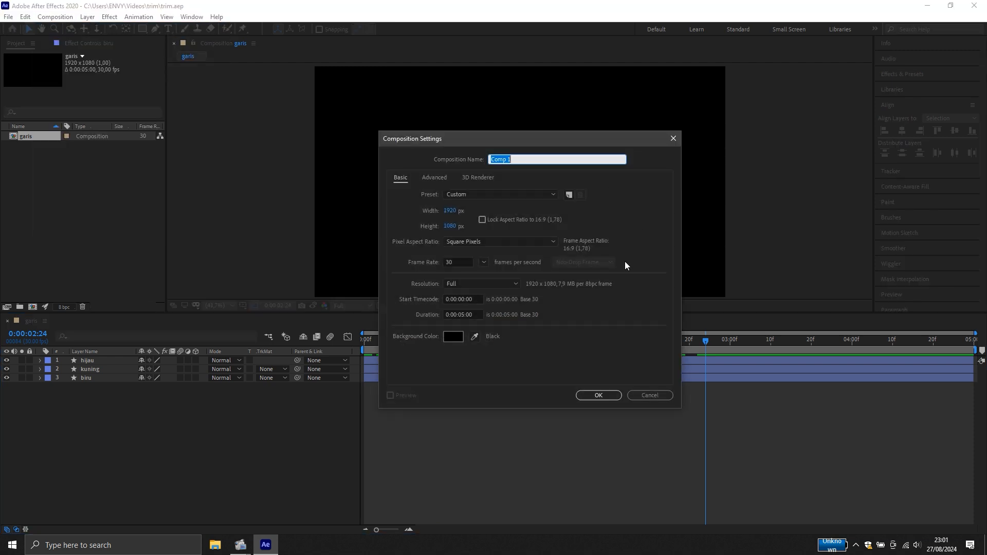
{"action": "left_click", "coordinate": [464, 314]}
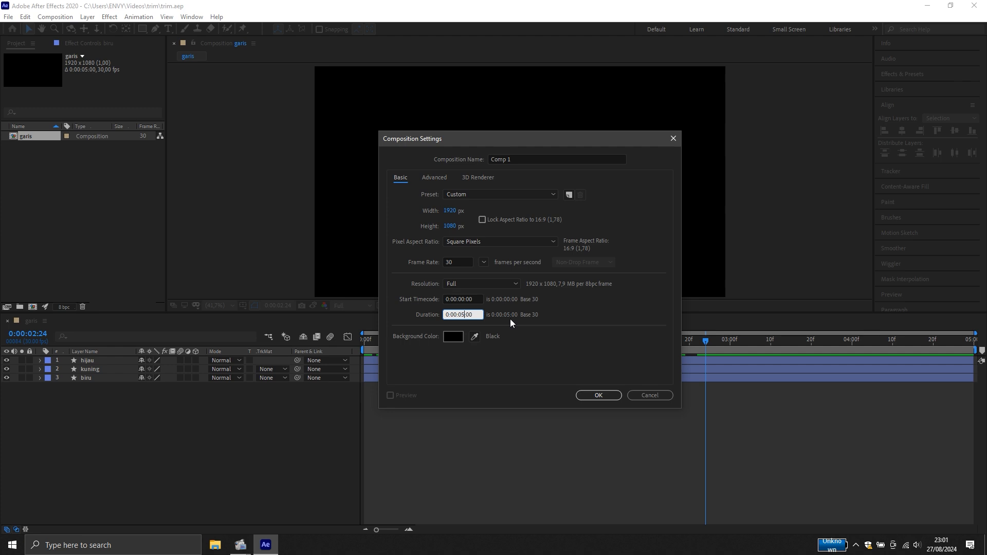
{"action": "key", "text": "BackSpace"}
{"action": "left_click", "coordinate": [494, 159]}
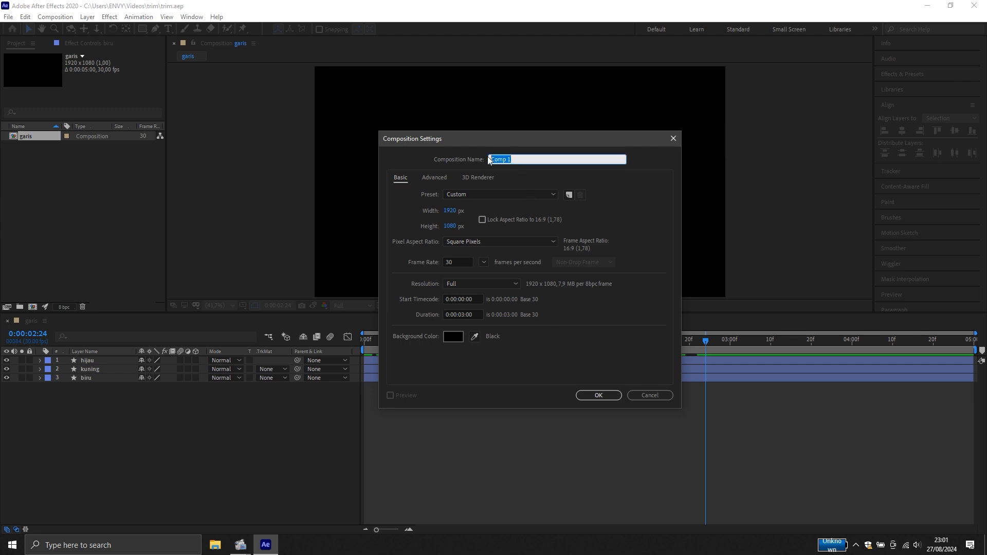
{"action": "type", "text": "kotak"}
{"action": "left_click", "coordinate": [595, 398]}
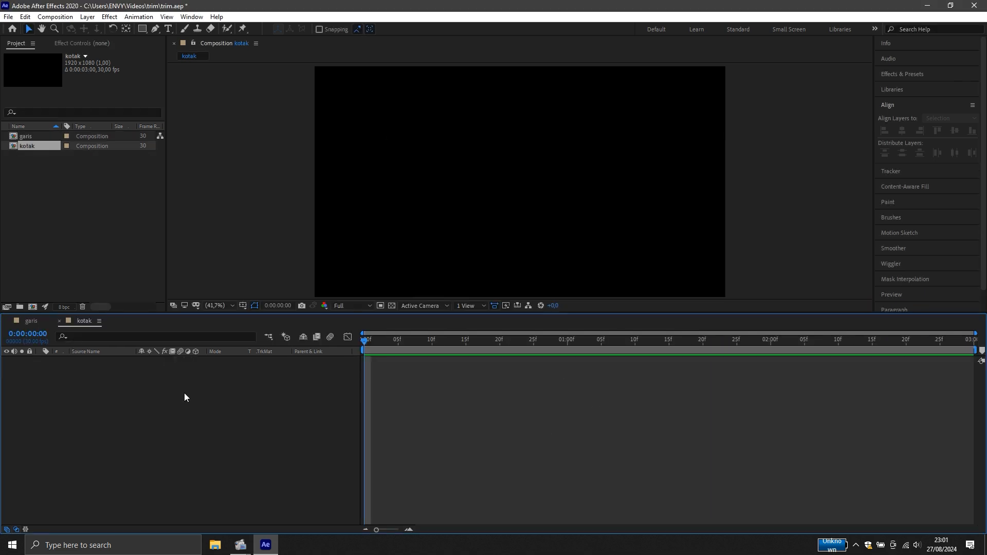
Draw a large rectangle with a 21 px green stroke and centre it horizontally and vertically in the kotak composition
{"action": "left_click", "coordinate": [142, 29]}
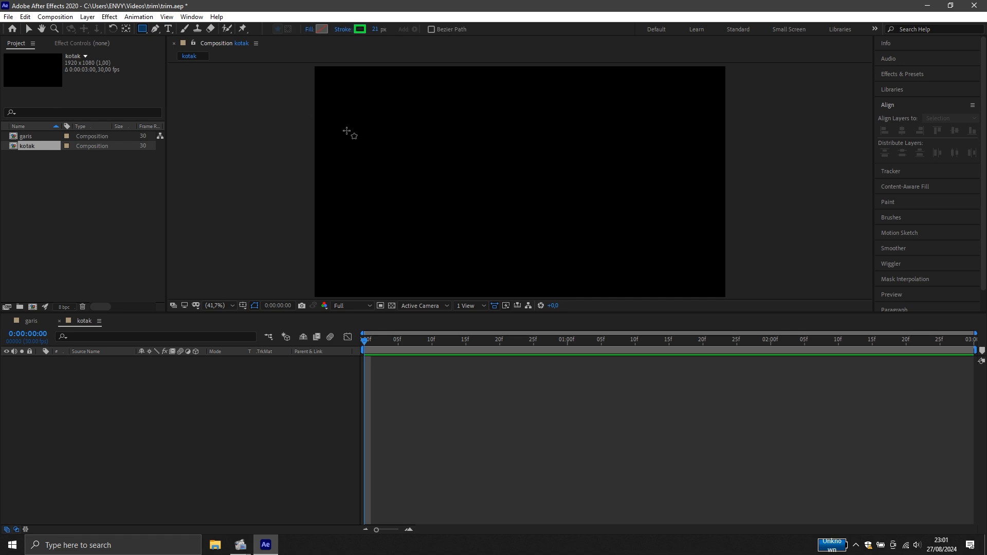
{"action": "mouse_move", "coordinate": [423, 108]}
{"action": "left_mouse_down"}
{"action": "mouse_move", "coordinate": [547, 211]}
{"action": "mouse_move", "coordinate": [674, 268]}
{"action": "mouse_move", "coordinate": [700, 265]}
{"action": "left_mouse_up"}
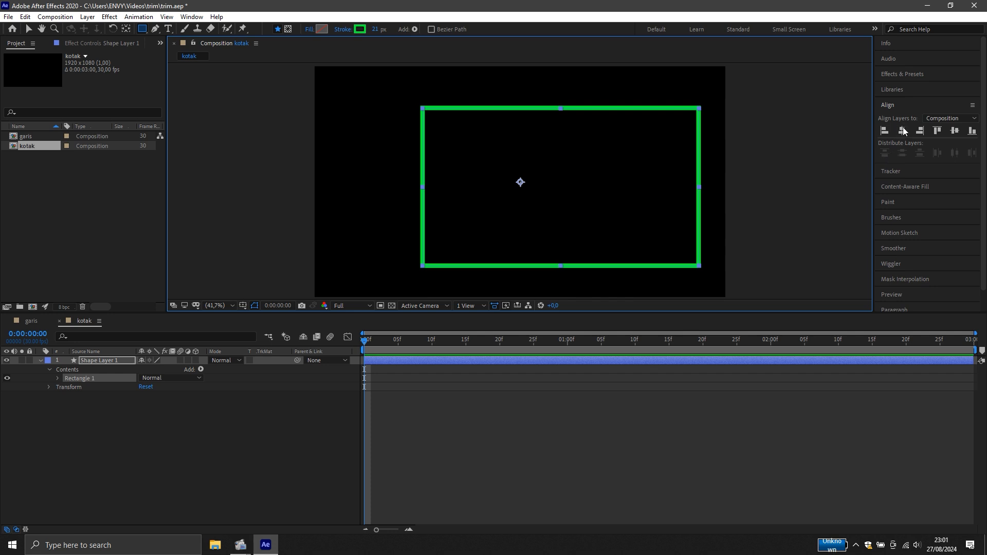
{"action": "left_click", "coordinate": [902, 131]}
{"action": "left_click", "coordinate": [954, 130]}
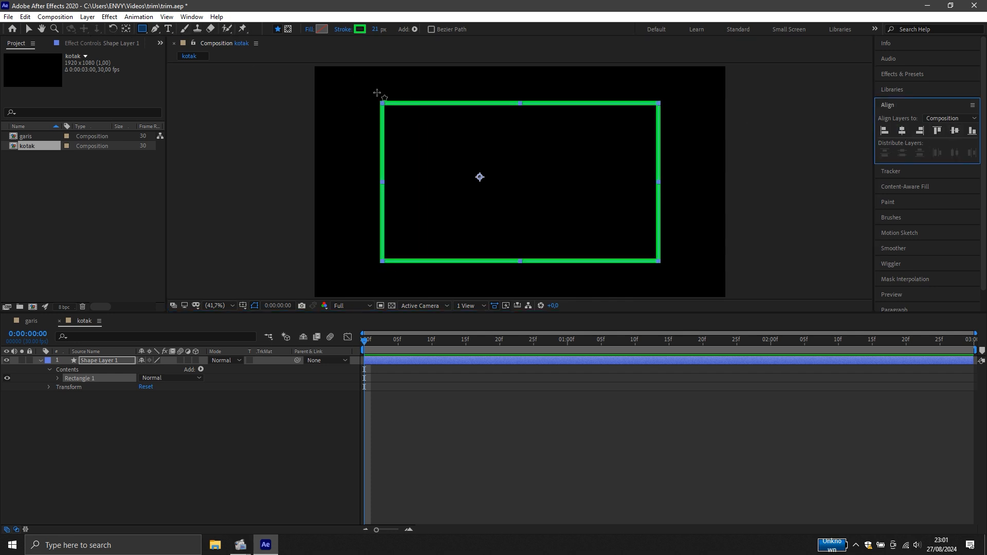
Move the shape layer's anchor point to roughly the centre of the rectangle
{"action": "left_click", "coordinate": [125, 30]}
{"action": "key", "text": "ctrl+alt+Home"}
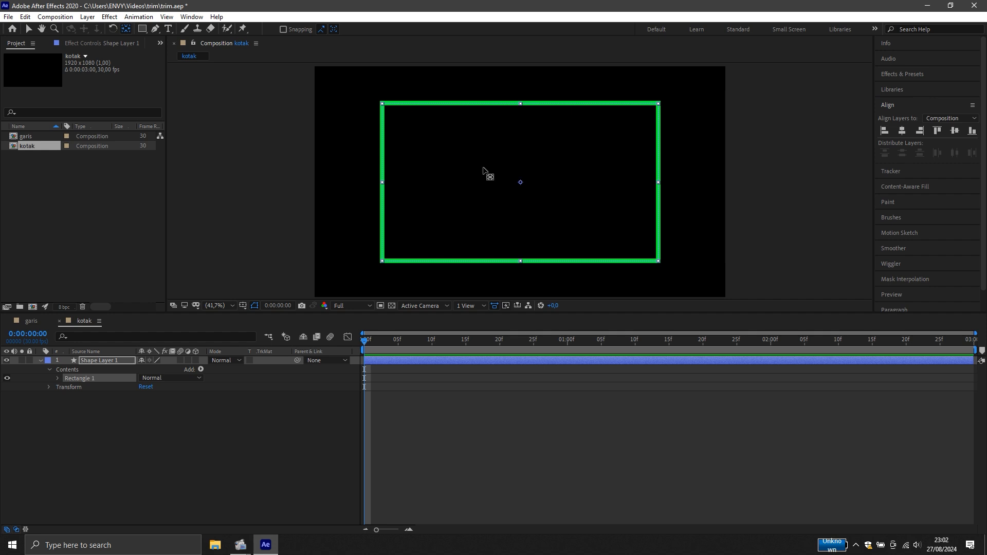
{"action": "left_click", "coordinate": [98, 359]}
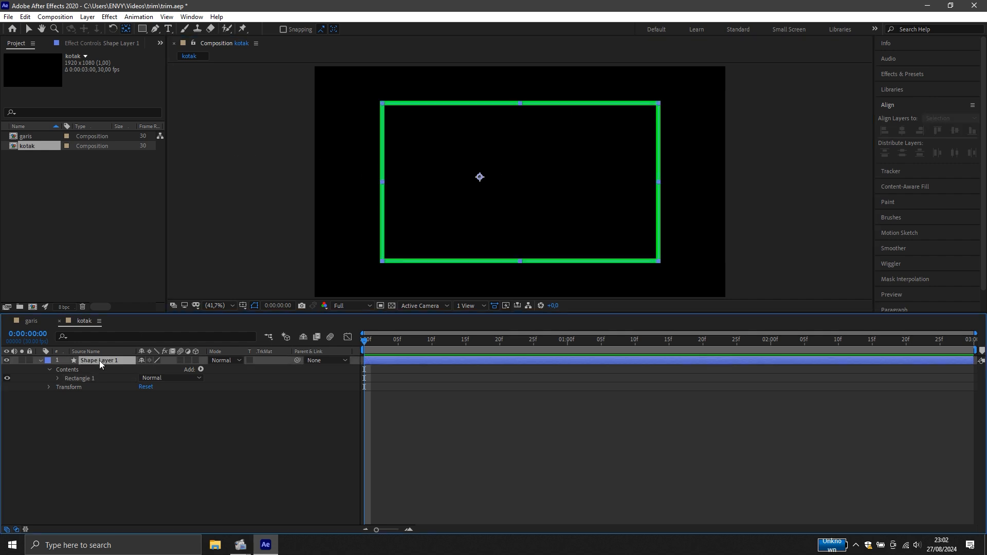
{"action": "left_click_drag", "start_coordinate": [480, 177], "coordinate": [505, 182]}
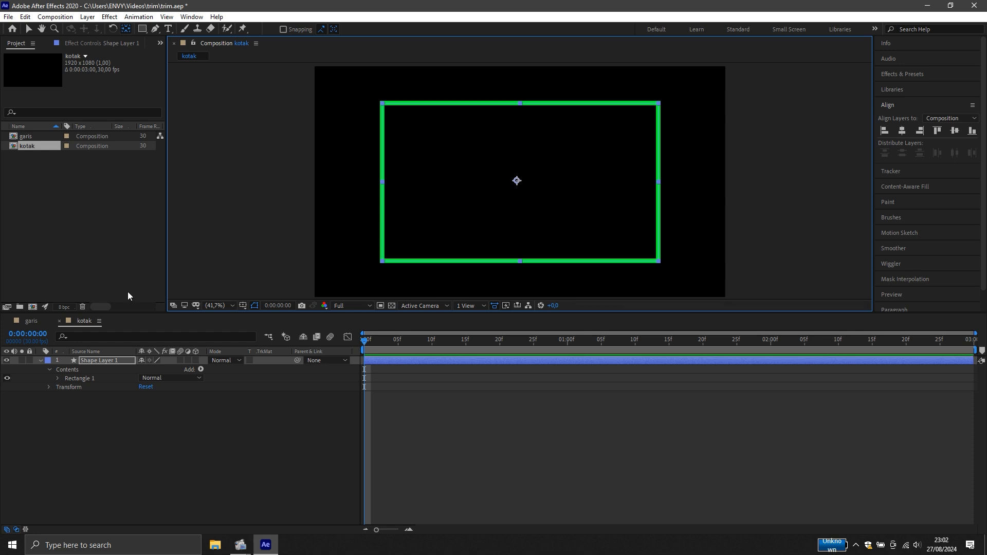
{"action": "left_click", "coordinate": [85, 359]}
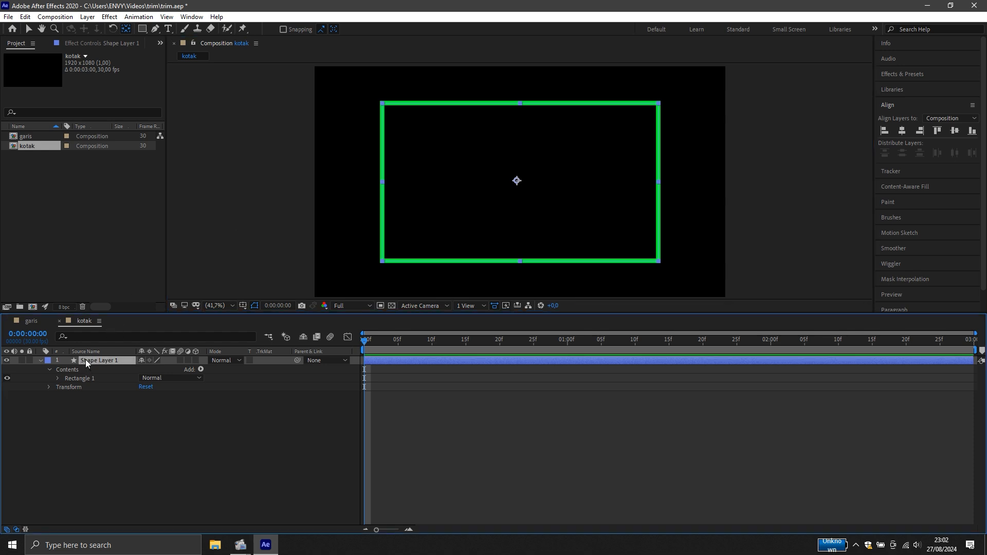
Change the rectangle's stroke color to blue 0372AB and deselect the shape layer
{"action": "left_click", "coordinate": [29, 29]}
{"action": "left_click", "coordinate": [442, 29]}
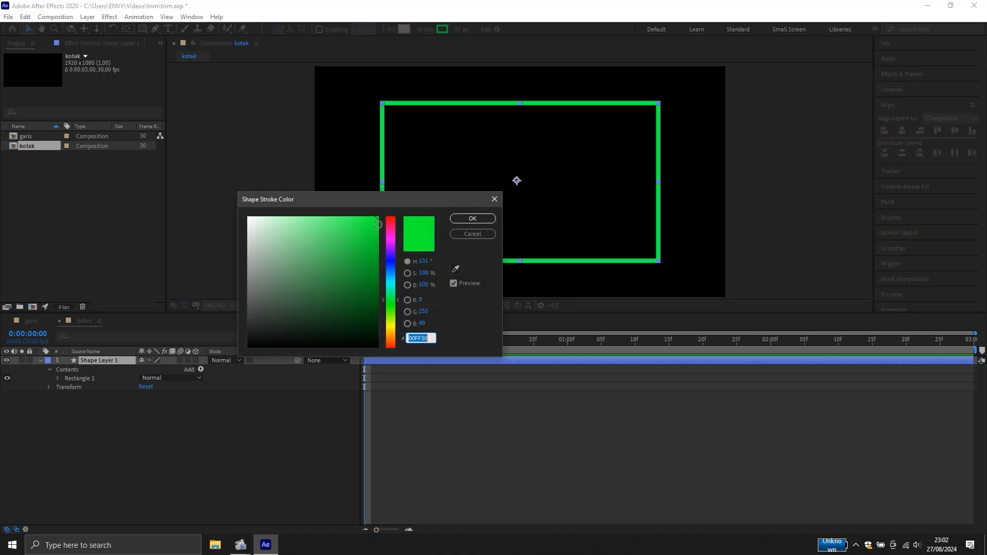
{"action": "left_click_drag", "start_coordinate": [393, 278], "coordinate": [391, 327]}
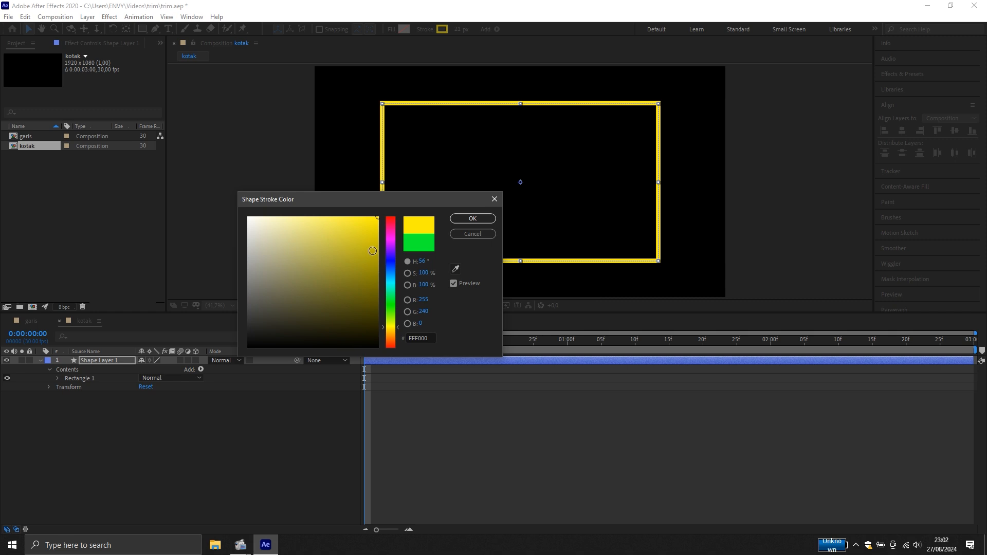
{"action": "left_click_drag", "start_coordinate": [393, 273], "coordinate": [374, 263]}
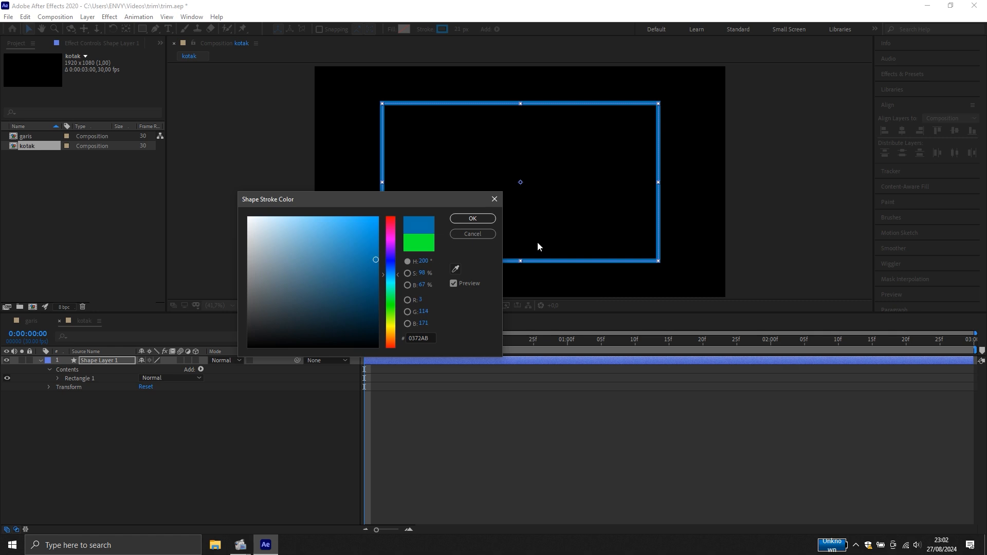
{"action": "left_click", "coordinate": [472, 219]}
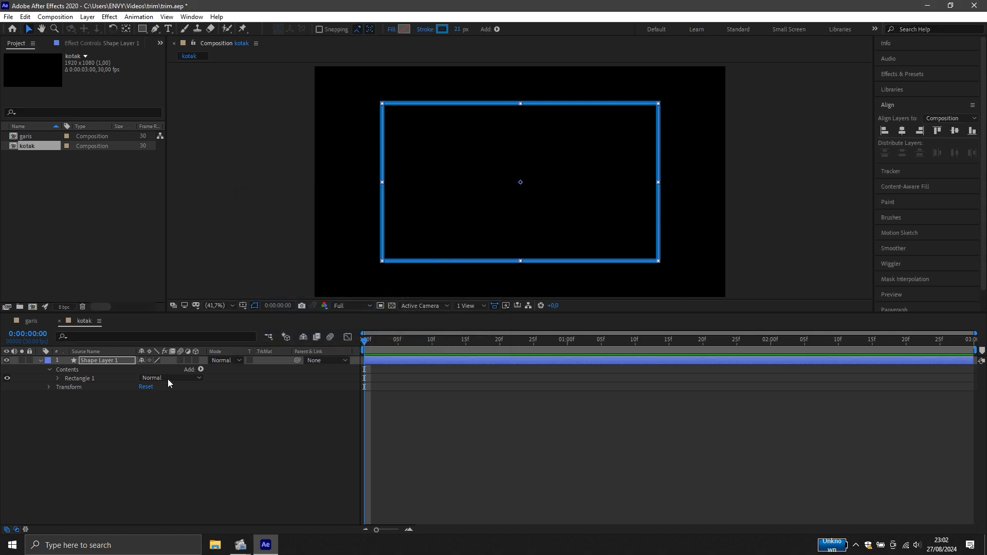
{"action": "left_click", "coordinate": [153, 415]}
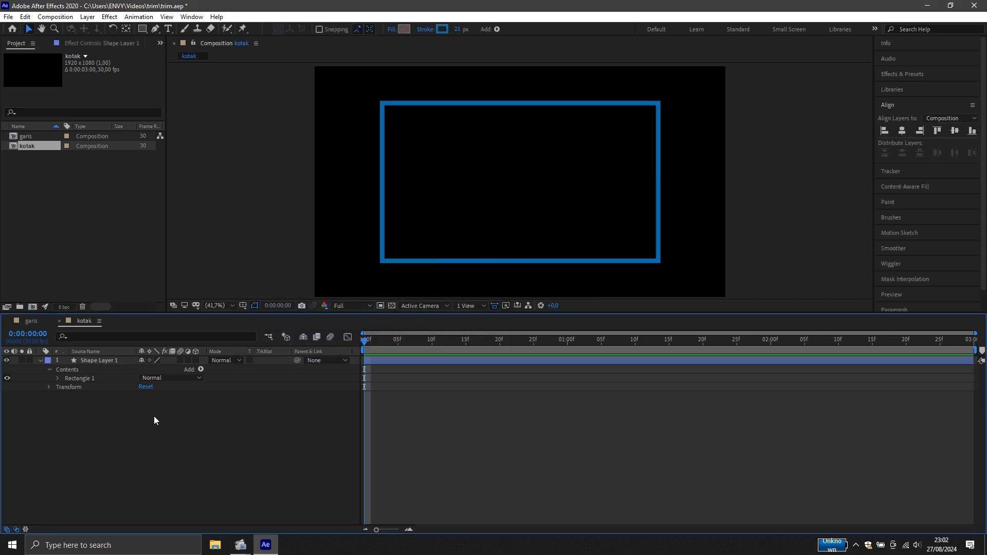
Rename the rectangle's shape layer as biru and deselect it
{"action": "left_click", "coordinate": [90, 361]}
{"action": "right_click", "coordinate": [91, 361]}
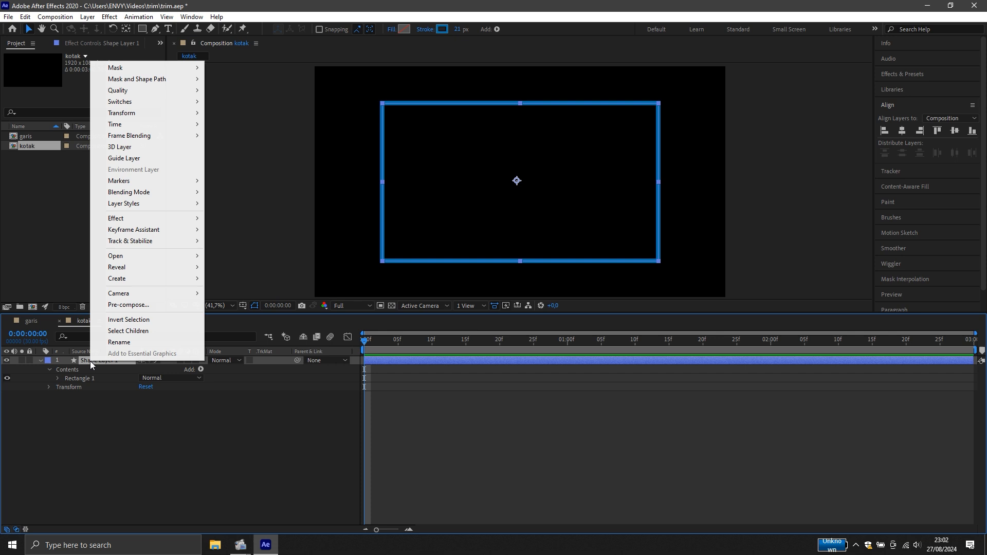
{"action": "left_click", "coordinate": [121, 347]}
{"action": "type", "text": "ko"}
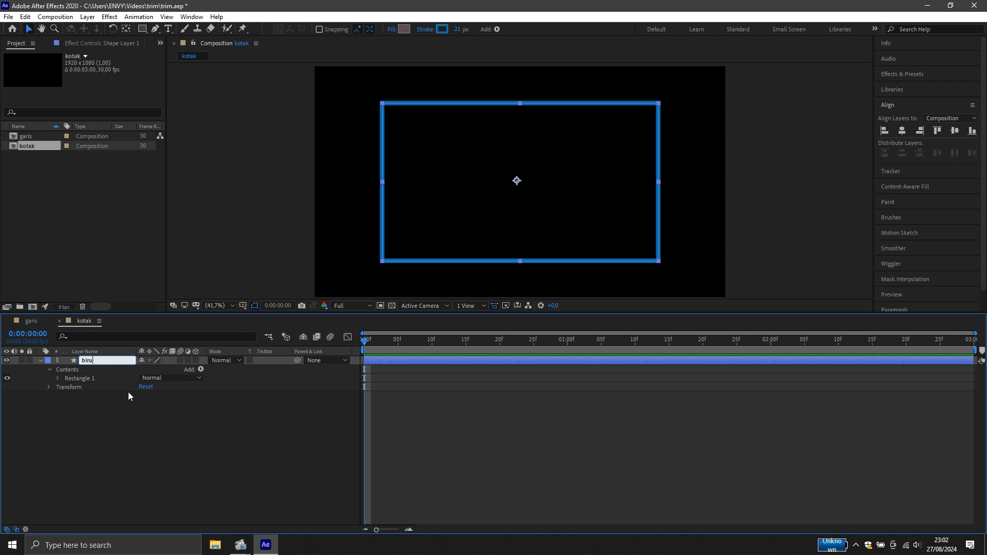
{"action": "left_click", "coordinate": [125, 430]}
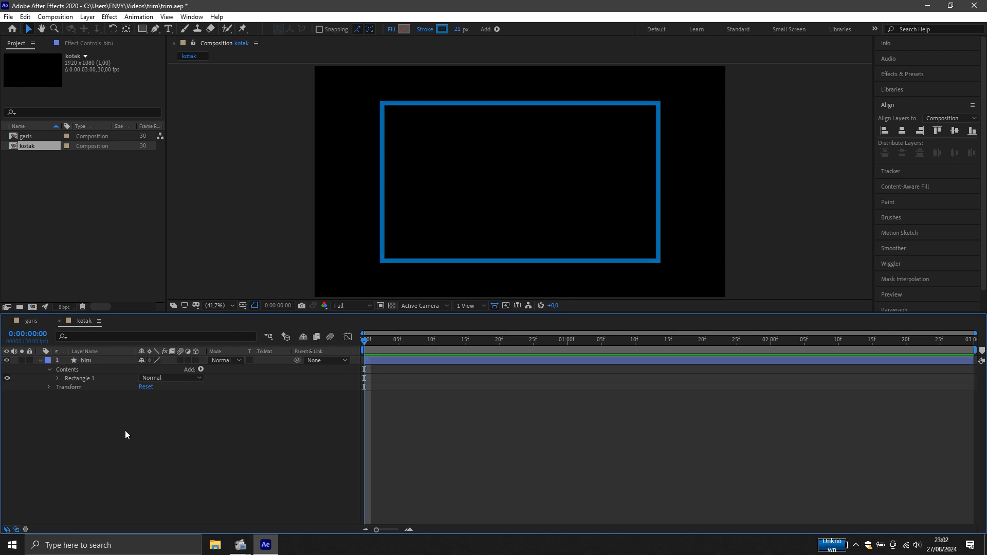
Add Trim Paths to the biru layer and keyframe End from 0% at 0:00:00:00 to 100% at 0:00:00:14
{"action": "left_click", "coordinate": [201, 369]}
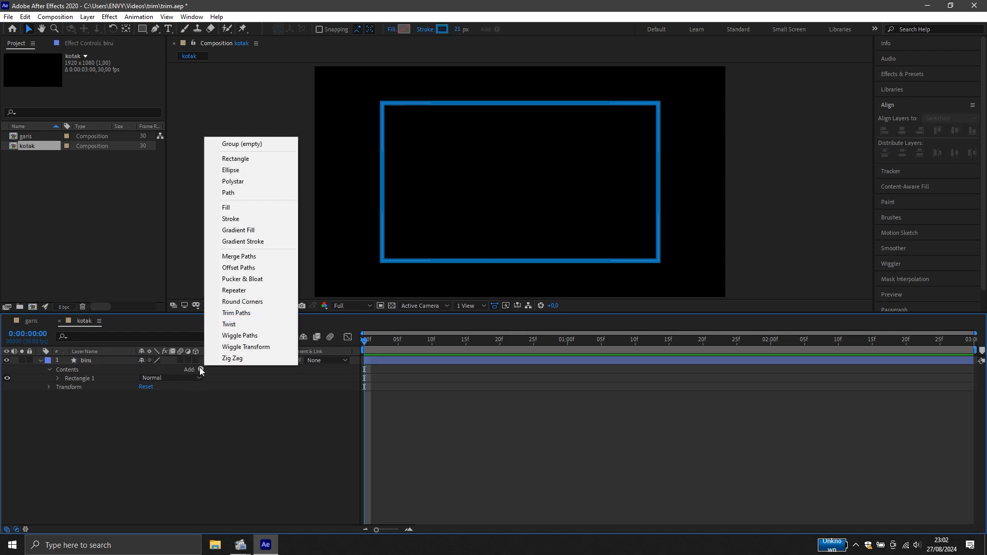
{"action": "left_click", "coordinate": [260, 316]}
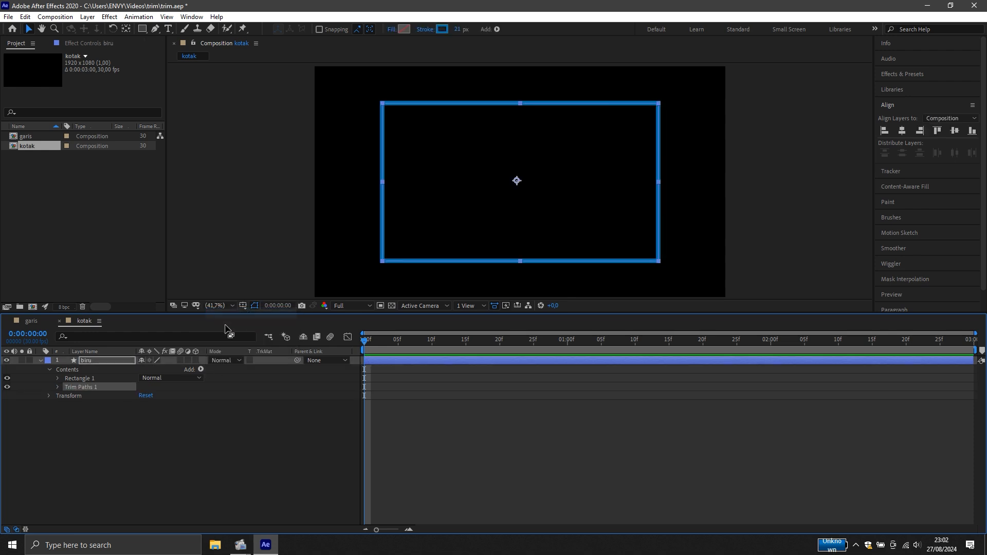
{"action": "left_click", "coordinate": [58, 387]}
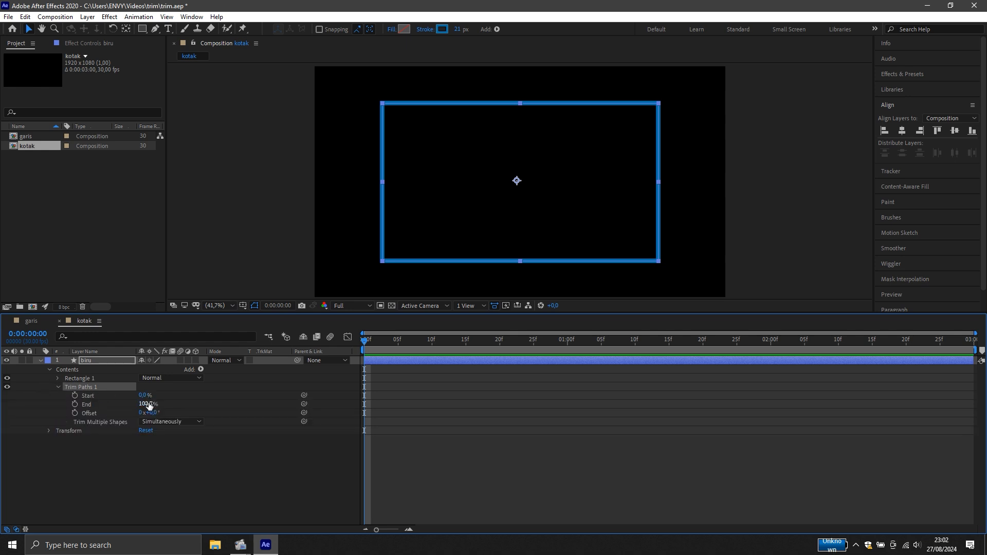
{"action": "mouse_move", "coordinate": [148, 404]}
{"action": "left_mouse_down"}
{"action": "mouse_move", "coordinate": [198, 407]}
{"action": "mouse_move", "coordinate": [126, 410]}
{"action": "left_mouse_up"}
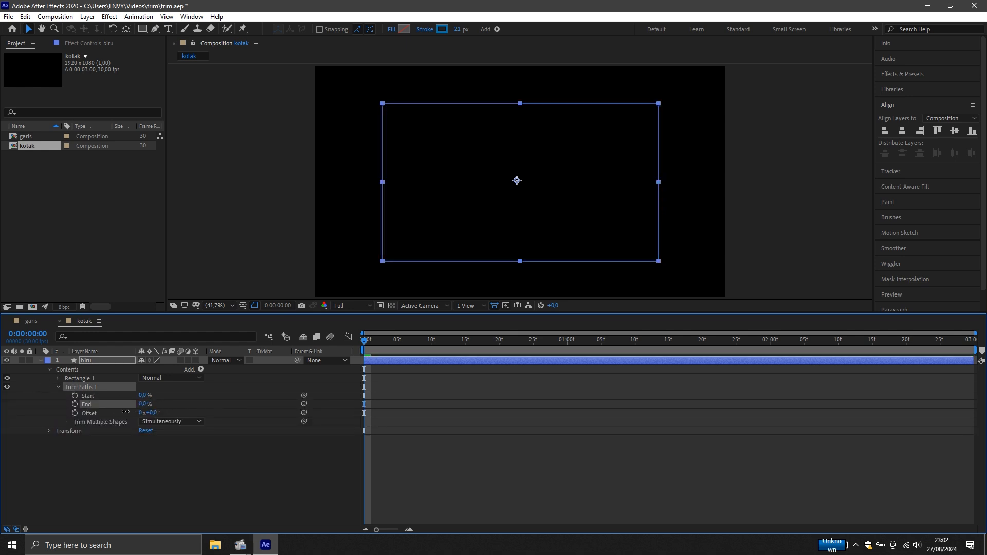
{"action": "left_click", "coordinate": [75, 404]}
{"action": "left_click_drag", "start_coordinate": [364, 342], "coordinate": [460, 351]}
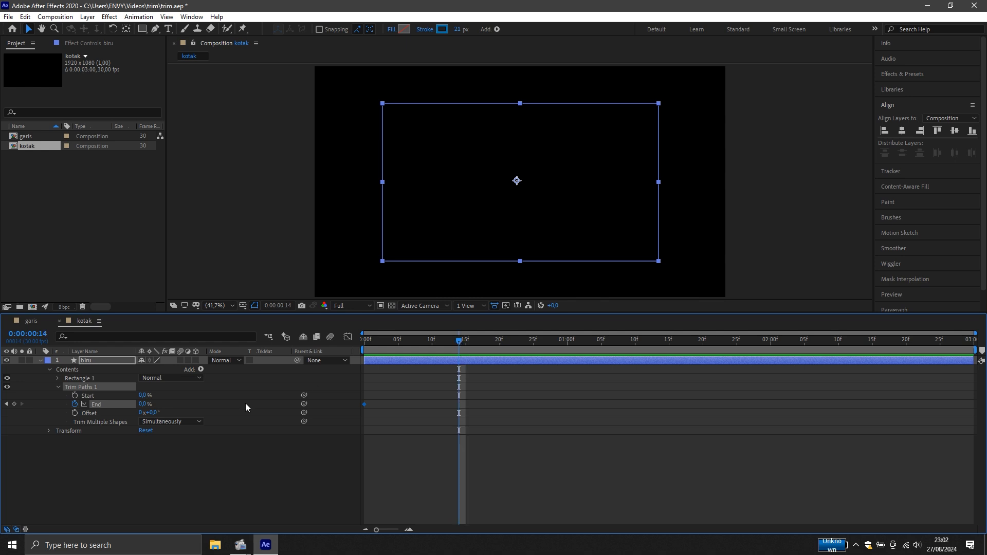
{"action": "left_click_drag", "start_coordinate": [140, 404], "coordinate": [232, 406]}
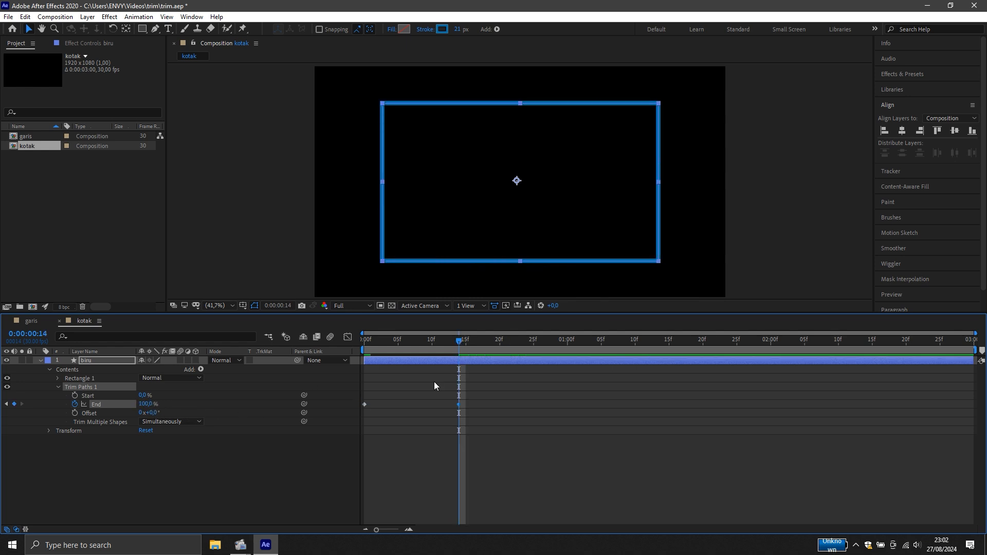
Keyframe the Trim Paths Start from 0% at 0:00:00:07 to 100% at 0:00:00:22
{"action": "mouse_move", "coordinate": [455, 344]}
{"action": "left_mouse_down"}
{"action": "mouse_move", "coordinate": [410, 331]}
{"action": "mouse_move", "coordinate": [473, 333]}
{"action": "mouse_move", "coordinate": [412, 333]}
{"action": "left_mouse_up"}
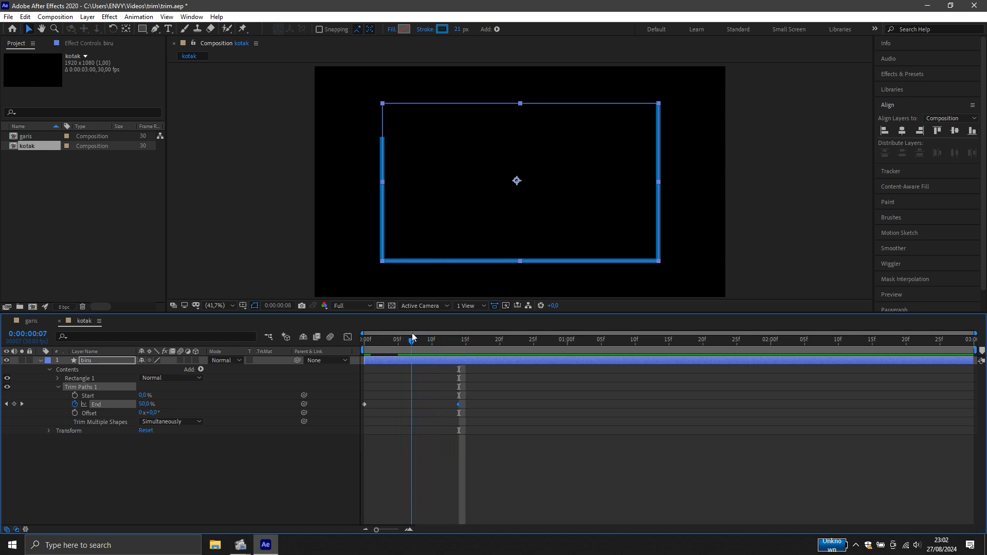
{"action": "left_click", "coordinate": [75, 395]}
{"action": "left_click_drag", "start_coordinate": [414, 341], "coordinate": [514, 339]}
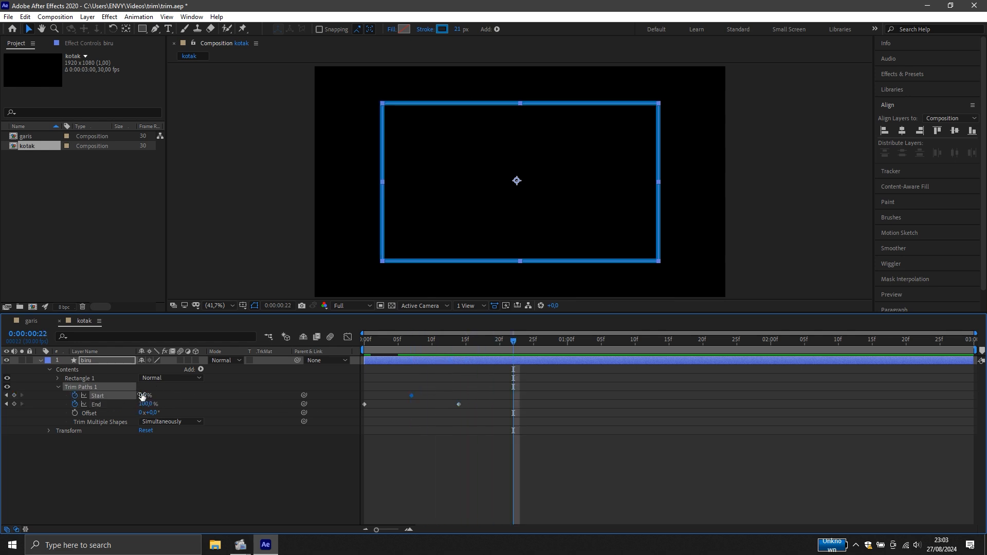
{"action": "left_click_drag", "start_coordinate": [142, 394], "coordinate": [212, 393]}
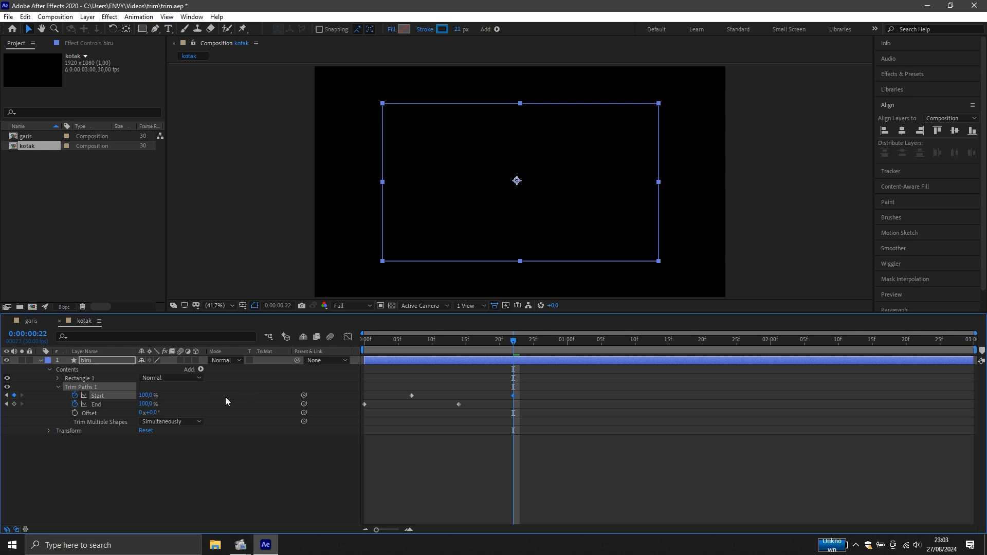
Preview the rectangle's stroke animation from the first frame and stop the playback
{"action": "left_click_drag", "start_coordinate": [516, 341], "coordinate": [296, 353]}
{"action": "key", "text": "space"}
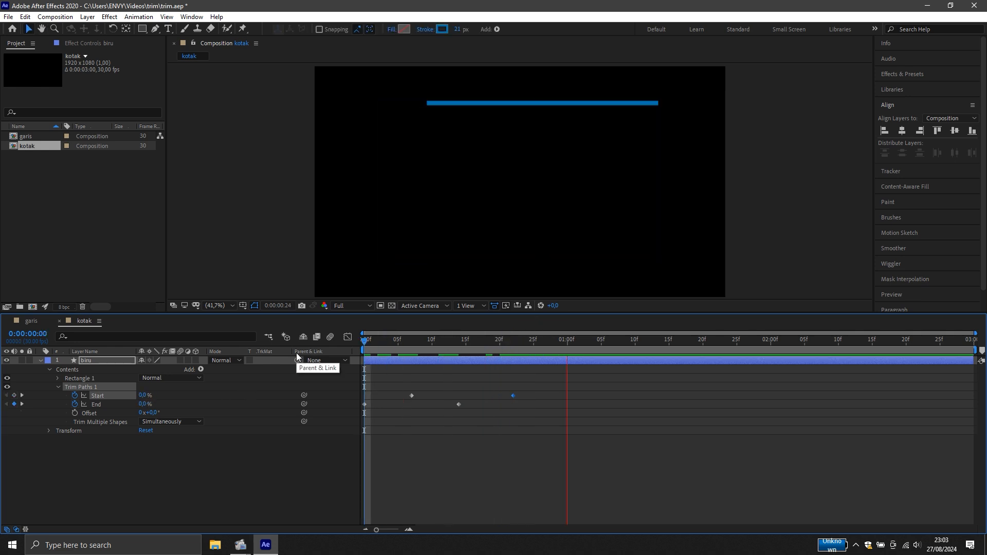
{"action": "left_click", "coordinate": [580, 410]}
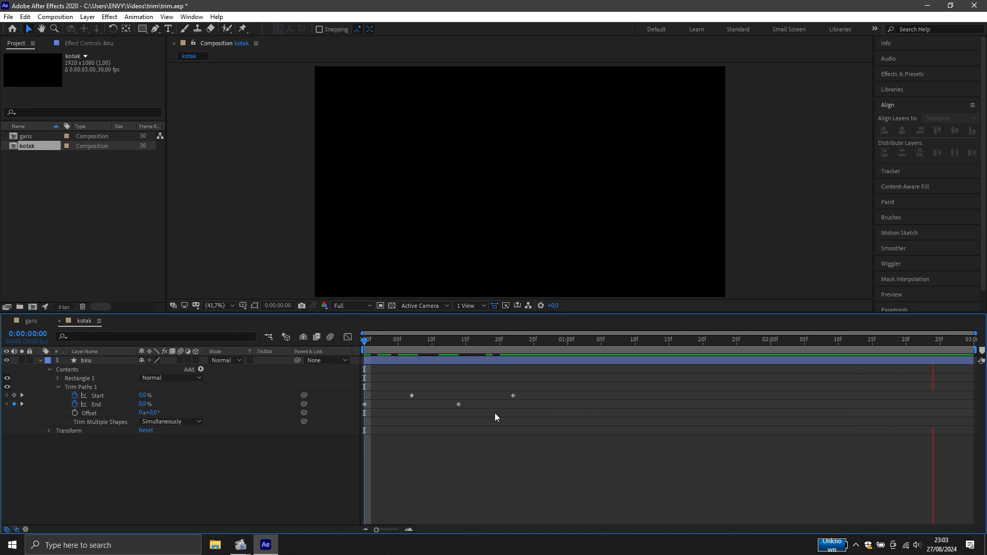
{"action": "left_click_drag", "start_coordinate": [584, 390], "coordinate": [458, 423]}
{"action": "key", "text": "space"}
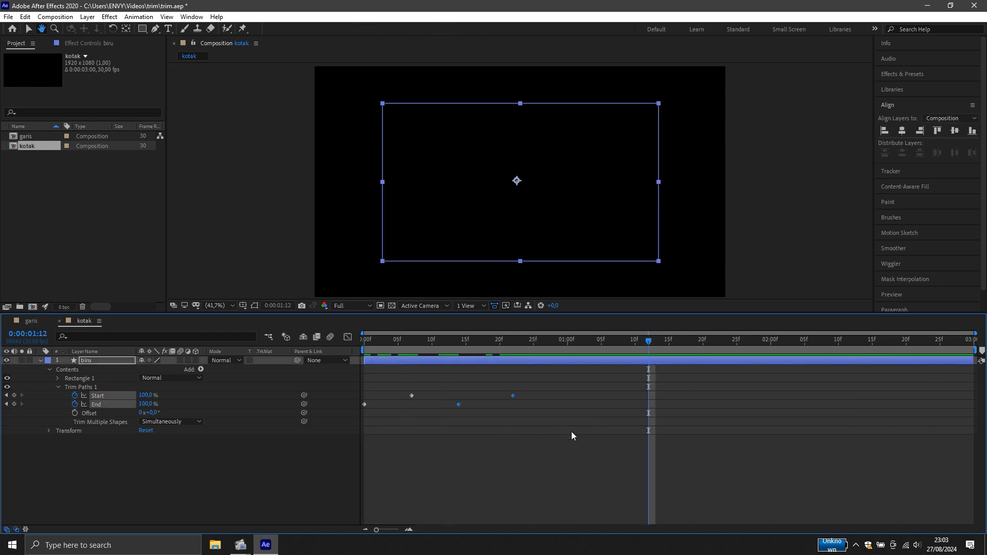
Shift the final Start and End keyframes to 0:00:01:12 and 0:00:01:04, and preview the slower animation
{"action": "left_click_drag", "start_coordinate": [600, 486], "coordinate": [448, 382]}
{"action": "left_click_drag", "start_coordinate": [513, 396], "coordinate": [650, 398]}
{"action": "left_click_drag", "start_coordinate": [647, 342], "coordinate": [178, 369]}
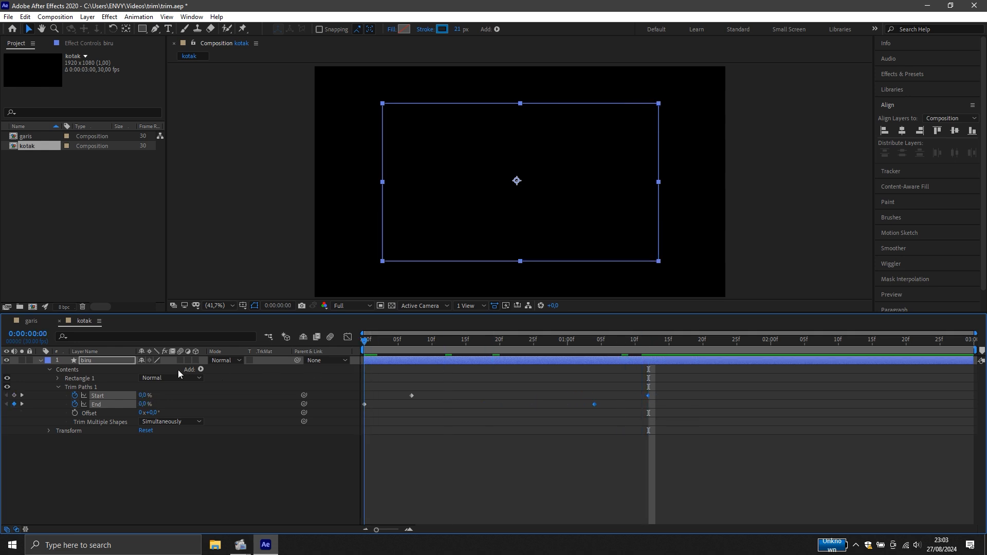
{"action": "key", "text": "space"}
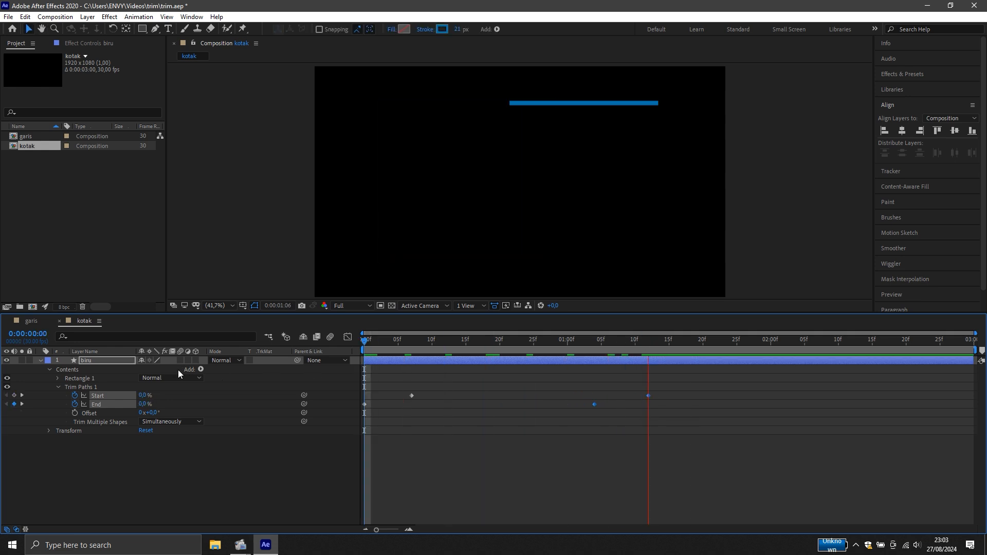
{"action": "key", "text": "space"}
Shift the final Start and End keyframes to 0:00:01:24 and 0:00:01:16, and preview the animation from the first frame
{"action": "left_click_drag", "start_coordinate": [707, 432], "coordinate": [546, 374]}
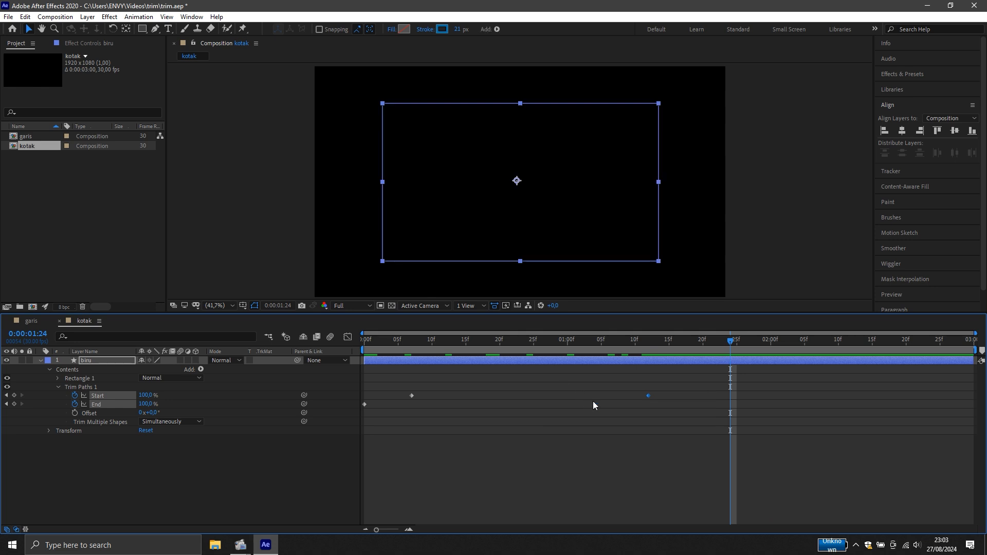
{"action": "left_click_drag", "start_coordinate": [594, 404], "coordinate": [677, 404]}
{"action": "key", "text": "Home"}
{"action": "key", "text": "space"}
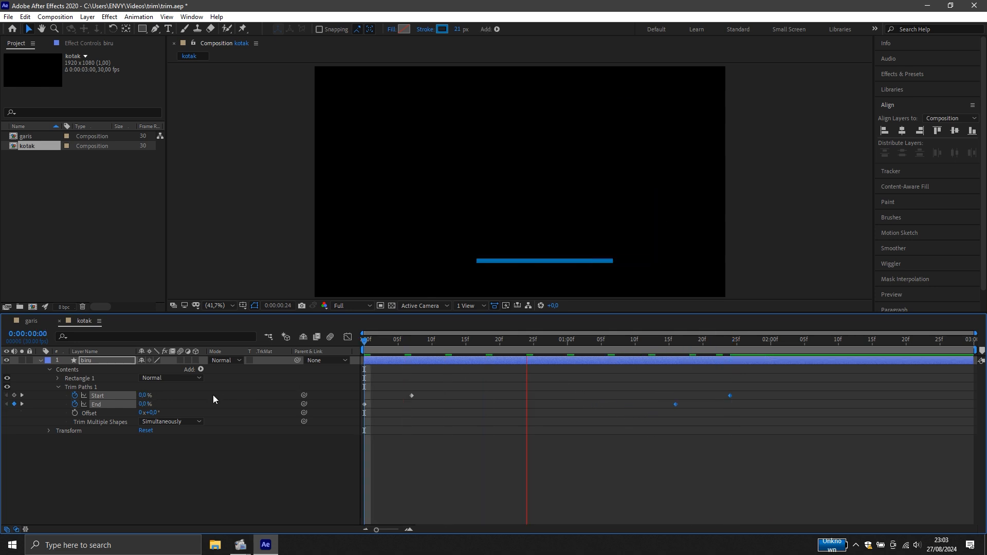
{"action": "key", "text": "space"}
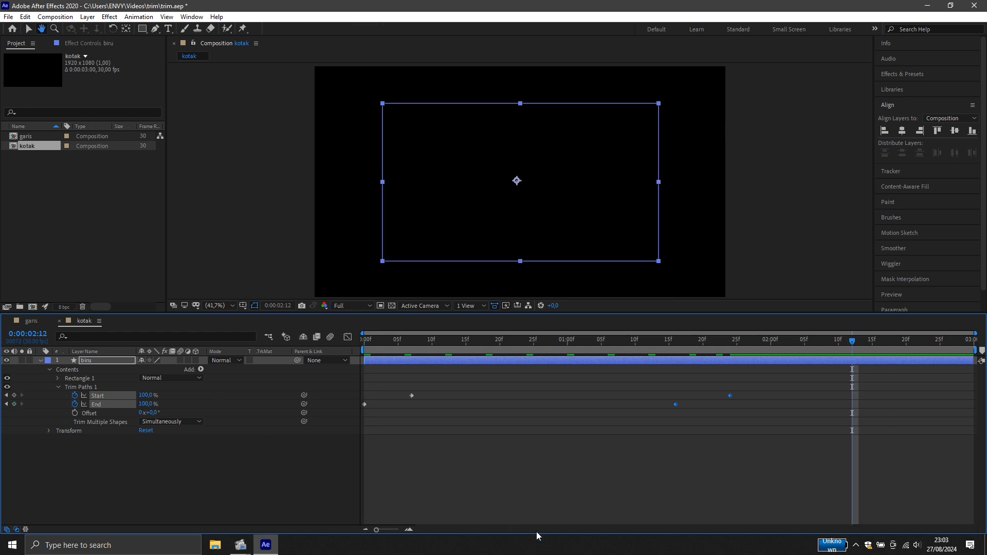
Apply Easy Ease to all four Start and End keyframes of the biru layer's Trim Paths
{"action": "left_click", "coordinate": [648, 460]}
{"action": "left_click_drag", "start_coordinate": [754, 429], "coordinate": [360, 390]}
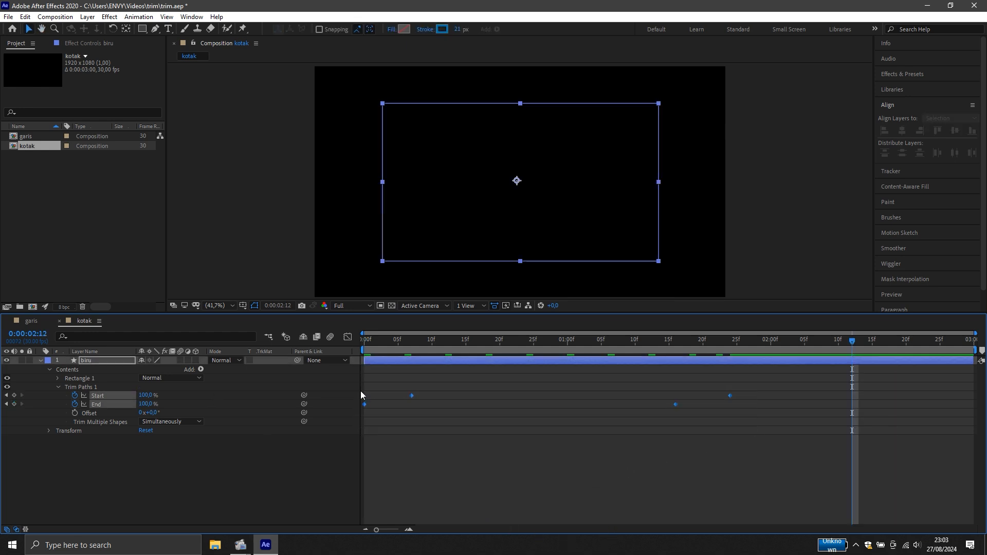
{"action": "right_click", "coordinate": [411, 396]}
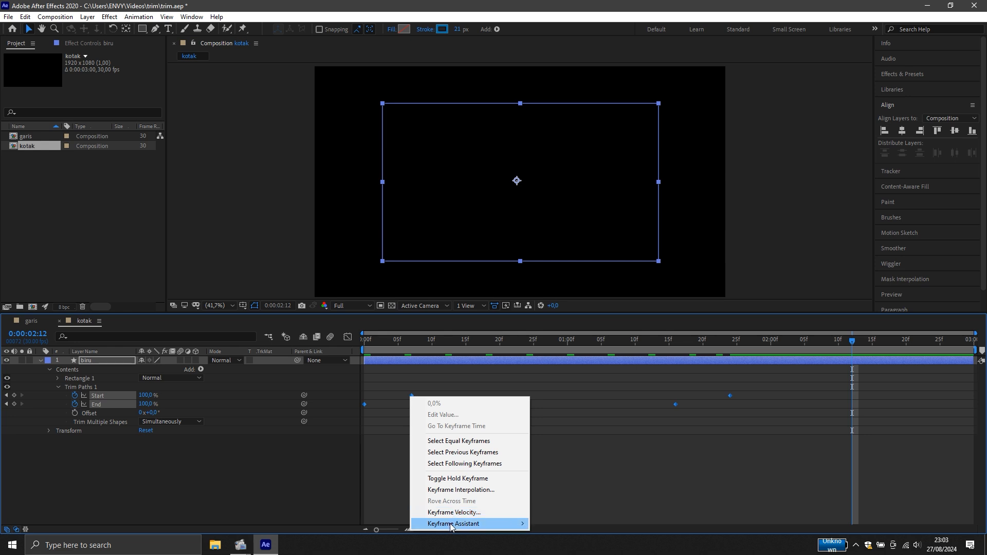
{"action": "mouse_move", "coordinate": [452, 524]}
{"action": "left_click", "coordinate": [562, 456]}
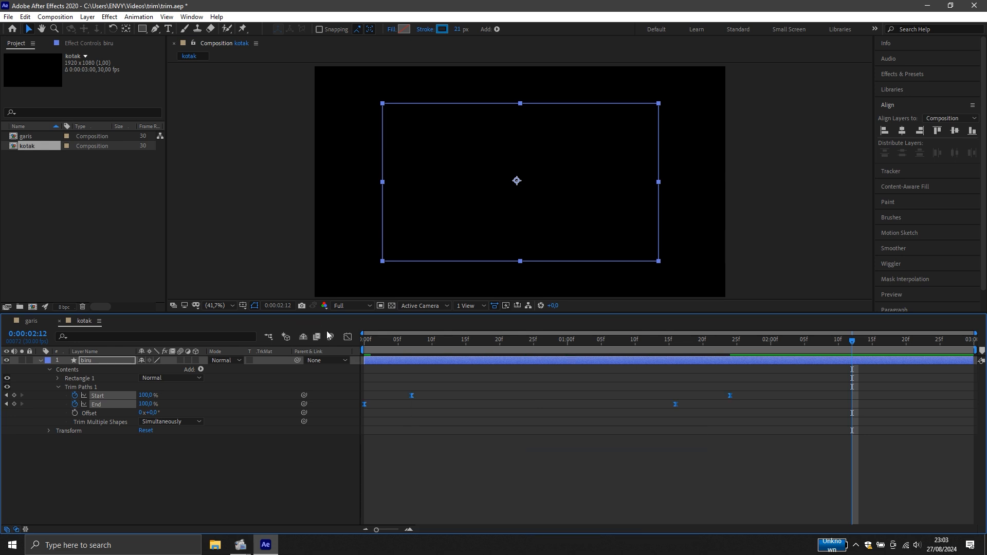
Lengthen the incoming ease of the last End keyframe in the speed graph, check the motion, and return to the keyframe view
{"action": "left_click", "coordinate": [348, 336]}
{"action": "left_click_drag", "start_coordinate": [608, 456], "coordinate": [693, 494]}
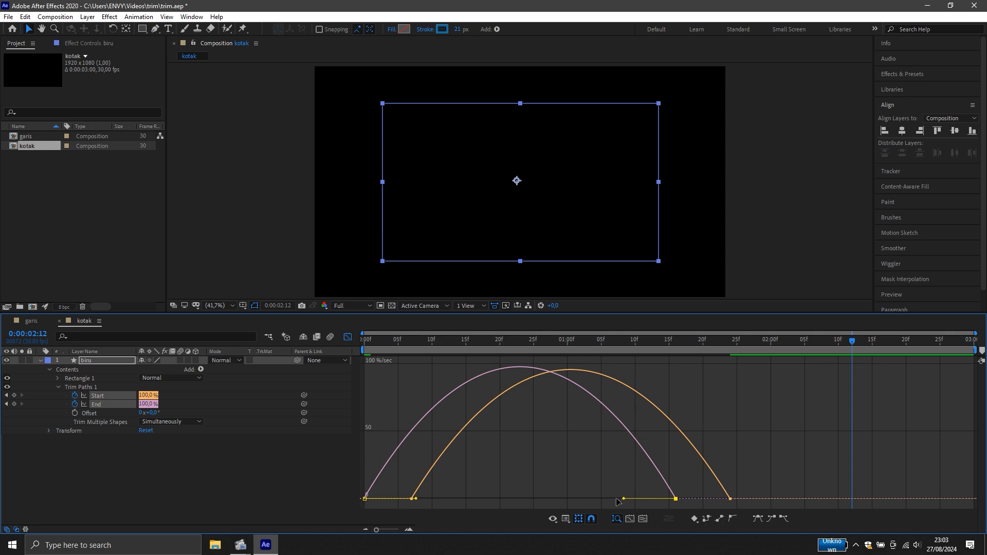
{"action": "left_click_drag", "start_coordinate": [623, 499], "coordinate": [584, 497]}
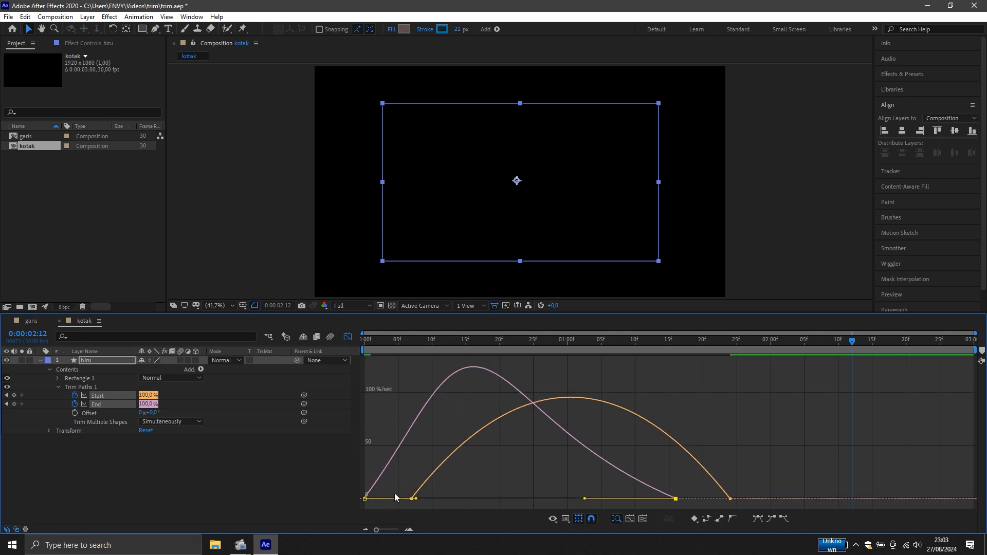
{"action": "left_click_drag", "start_coordinate": [394, 493], "coordinate": [503, 504]}
{"action": "mouse_move", "coordinate": [850, 346]}
{"action": "left_mouse_down"}
{"action": "mouse_move", "coordinate": [633, 378]}
{"action": "mouse_move", "coordinate": [418, 430]}
{"action": "mouse_move", "coordinate": [350, 430]}
{"action": "mouse_move", "coordinate": [642, 376]}
{"action": "mouse_move", "coordinate": [746, 372]}
{"action": "mouse_move", "coordinate": [750, 380]}
{"action": "left_mouse_up"}
{"action": "left_click", "coordinate": [181, 498]}
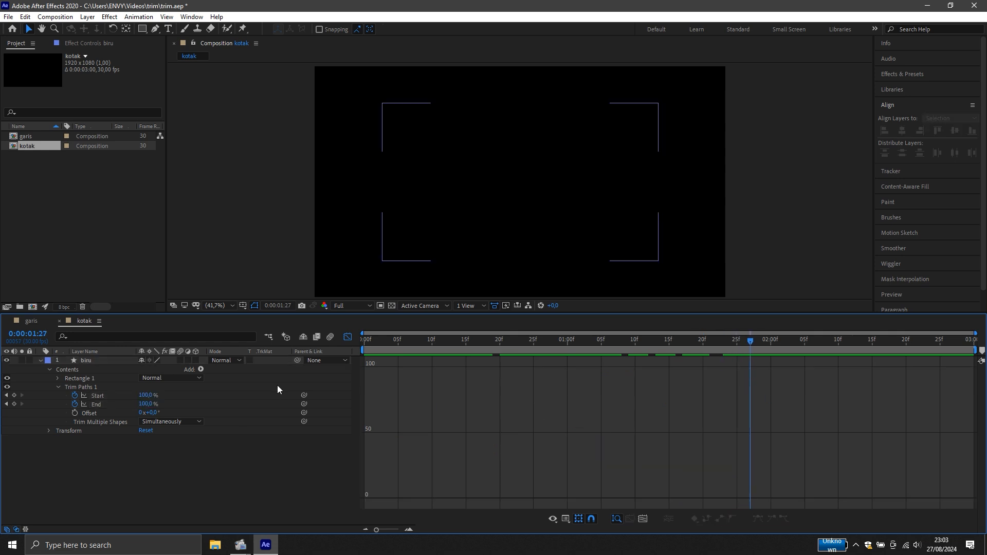
{"action": "left_click", "coordinate": [347, 337]}
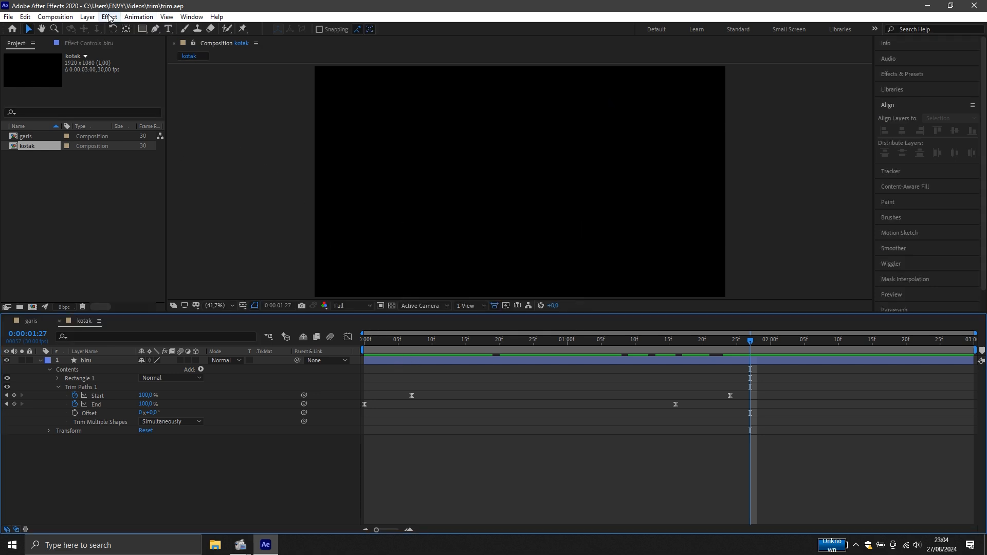
Create a new 1920 x 1080 composition named lingkaran with a duration of 0:00:03:00
{"action": "left_click", "coordinate": [55, 17]}
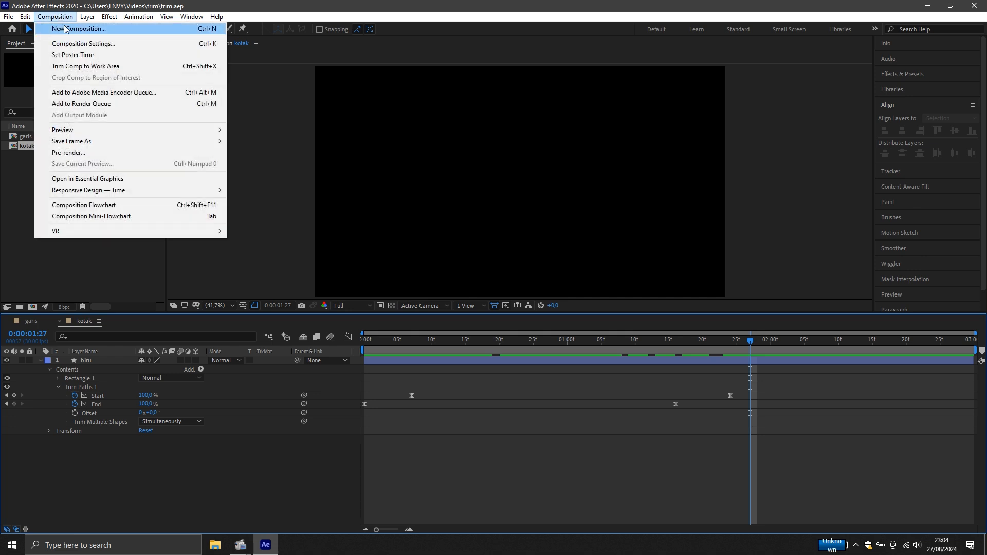
{"action": "left_click", "coordinate": [65, 28]}
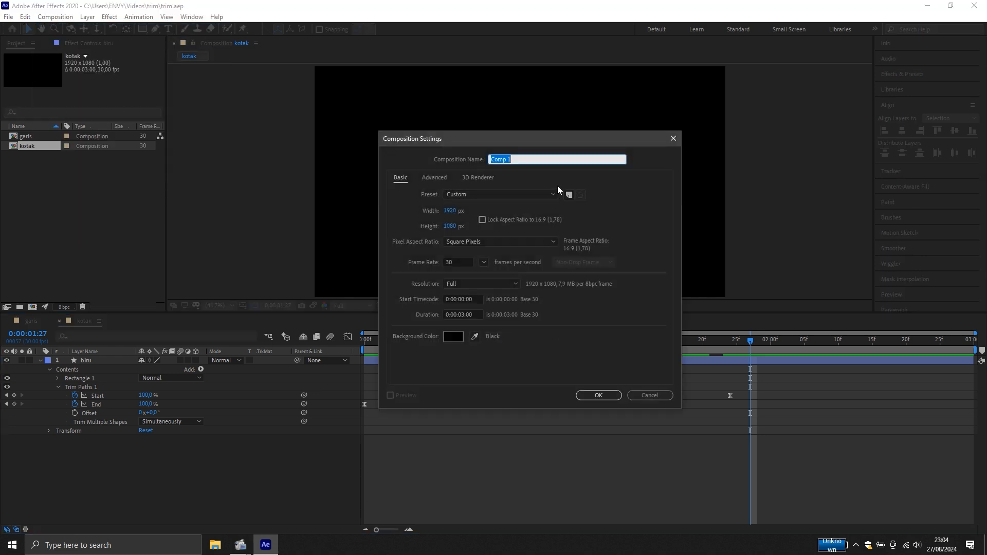
{"action": "type", "text": "lingkaran"}
{"action": "left_click", "coordinate": [608, 394]}
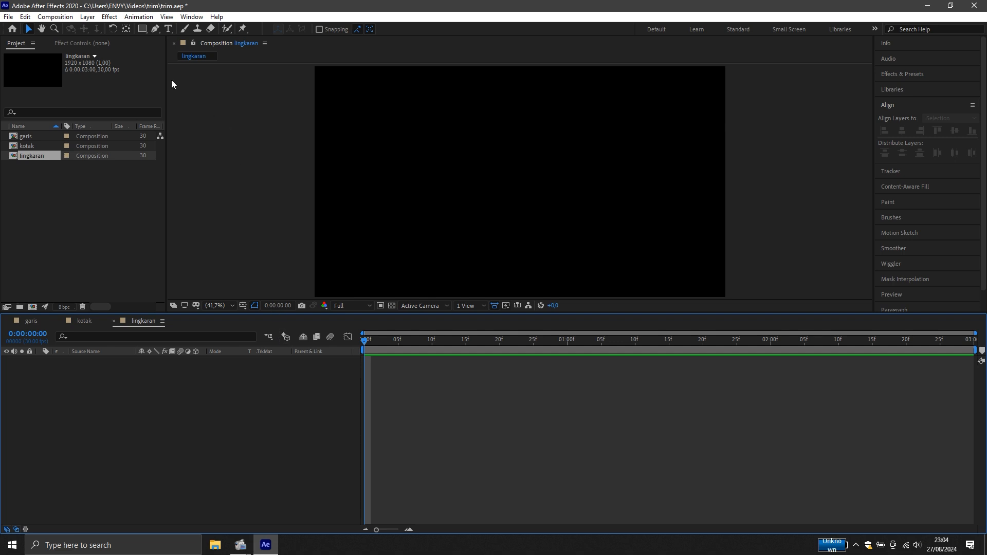
Draw a small circle with a 21 px blue stroke and centre it horizontally and vertically in the lingkaran composition
{"action": "left_click", "coordinate": [142, 29]}
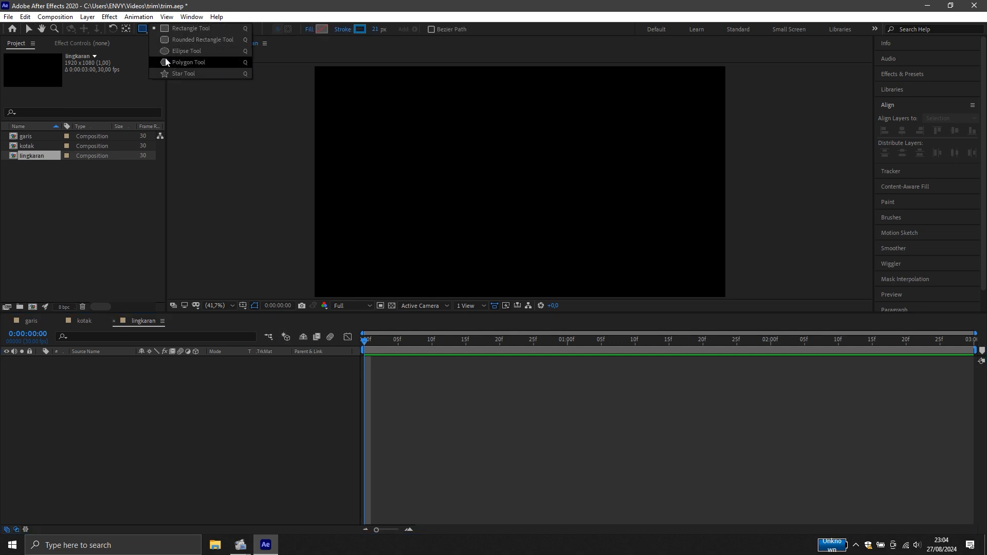
{"action": "left_click", "coordinate": [192, 51]}
{"action": "left_click_drag", "start_coordinate": [485, 155], "coordinate": [551, 221]}
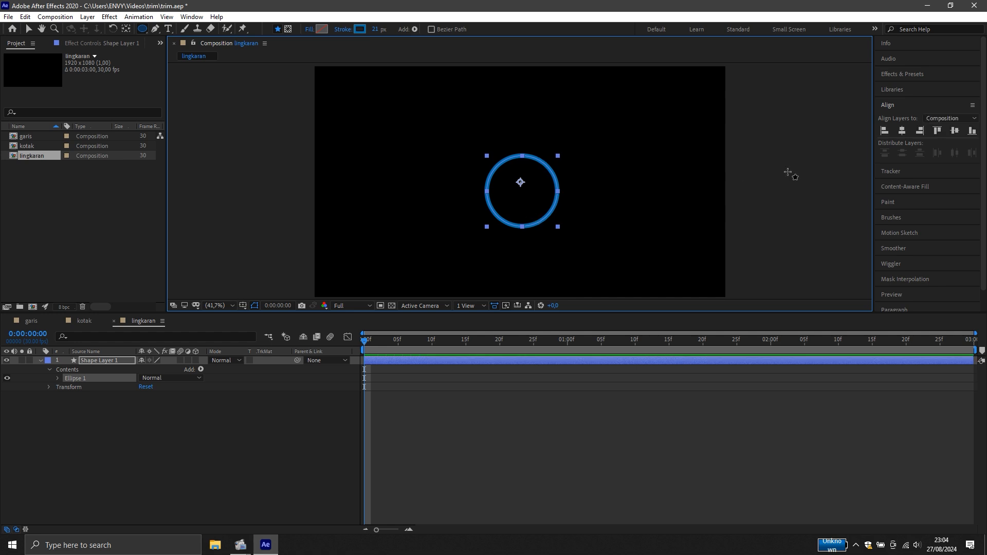
{"action": "left_click", "coordinate": [905, 131]}
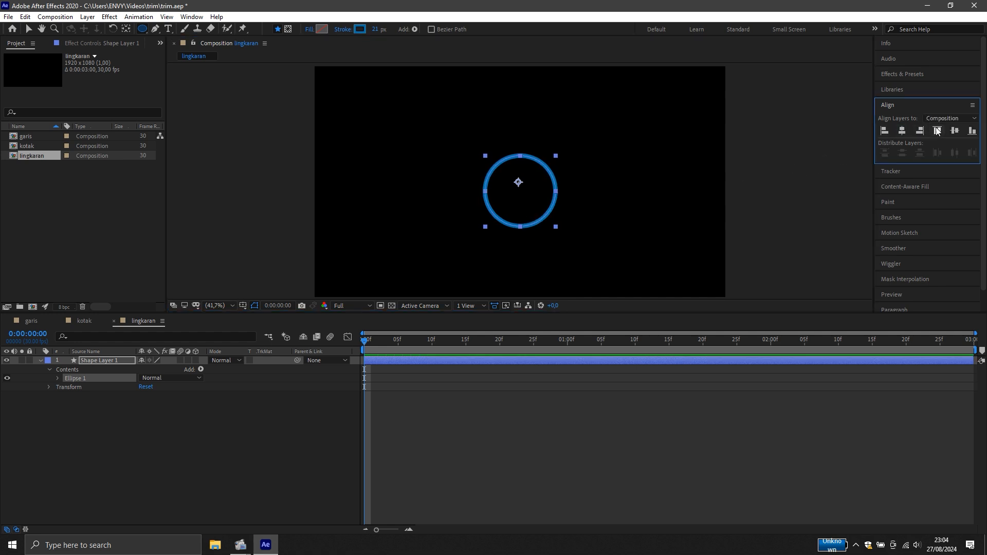
{"action": "left_click", "coordinate": [954, 131]}
Move the circle layer's anchor point to the centre of the circle
{"action": "left_click", "coordinate": [277, 29]}
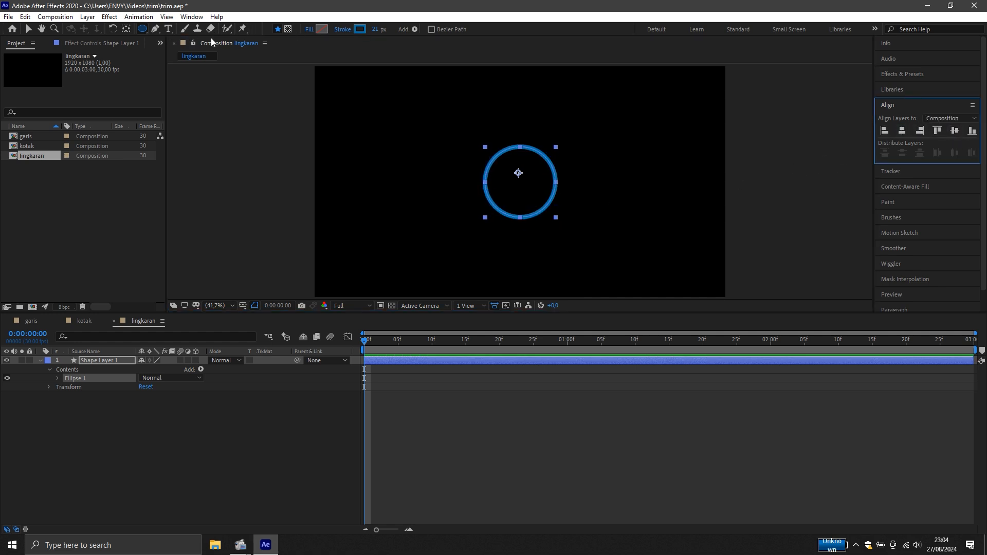
{"action": "left_click", "coordinate": [125, 28]}
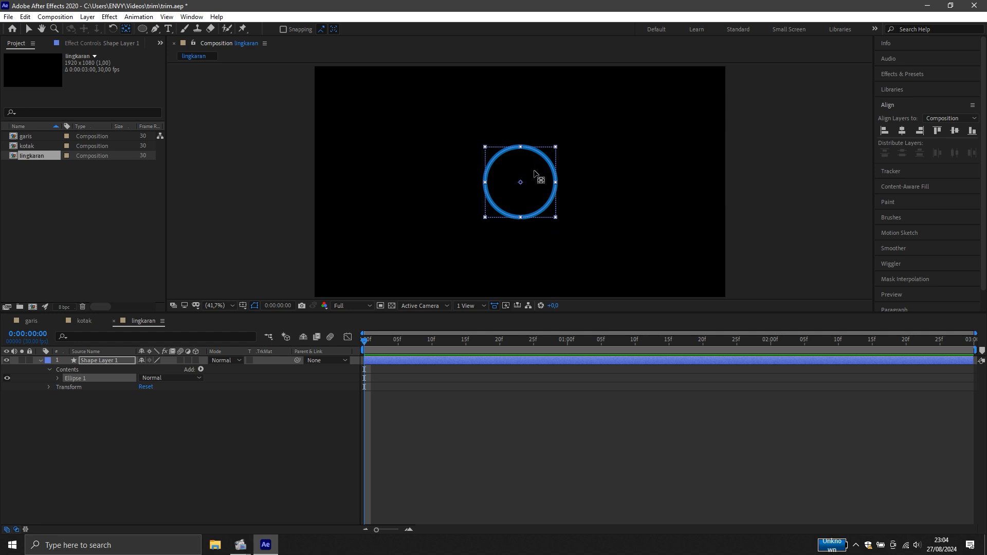
{"action": "left_click", "coordinate": [337, 280]}
{"action": "left_click", "coordinate": [93, 362]}
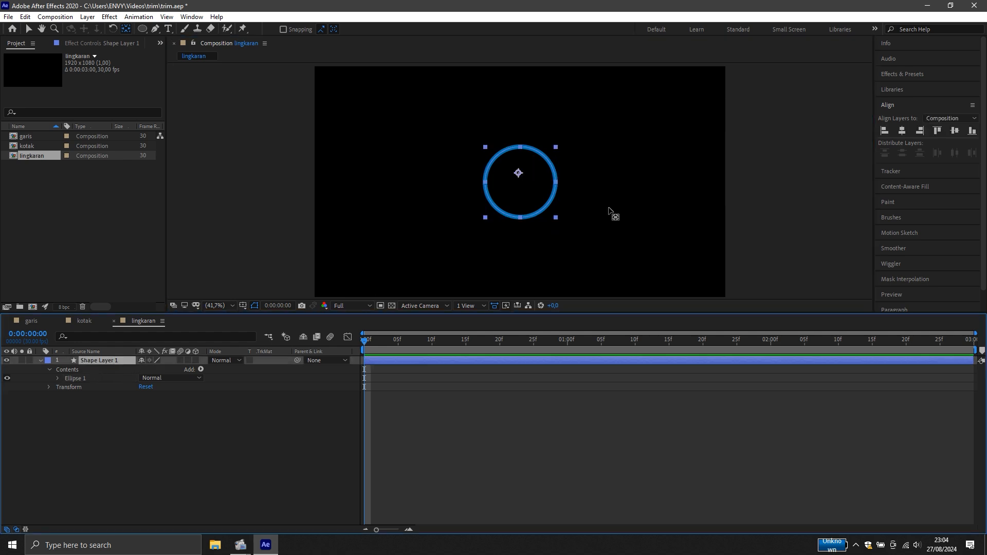
{"action": "left_click", "coordinate": [521, 186]}
{"action": "key", "text": "ctrl+alt+Home"}
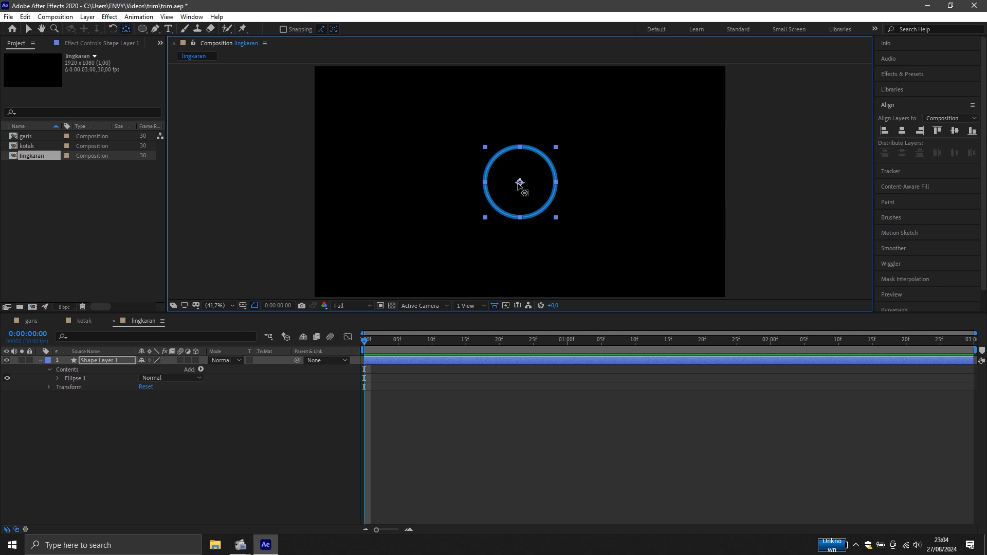
Reveal the circle layer's Scale property and enlarge the layer to 185%
{"action": "left_click", "coordinate": [103, 361]}
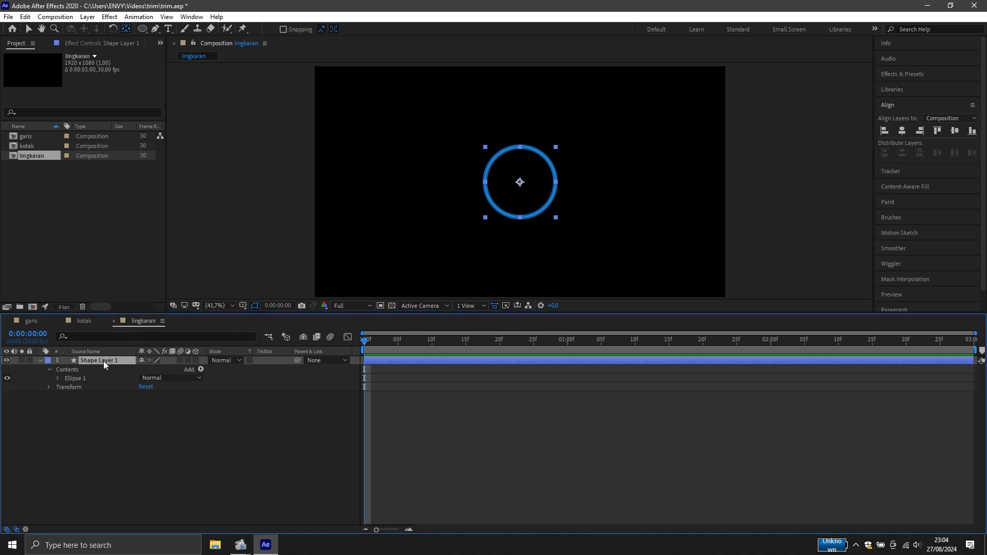
{"action": "key", "text": "s"}
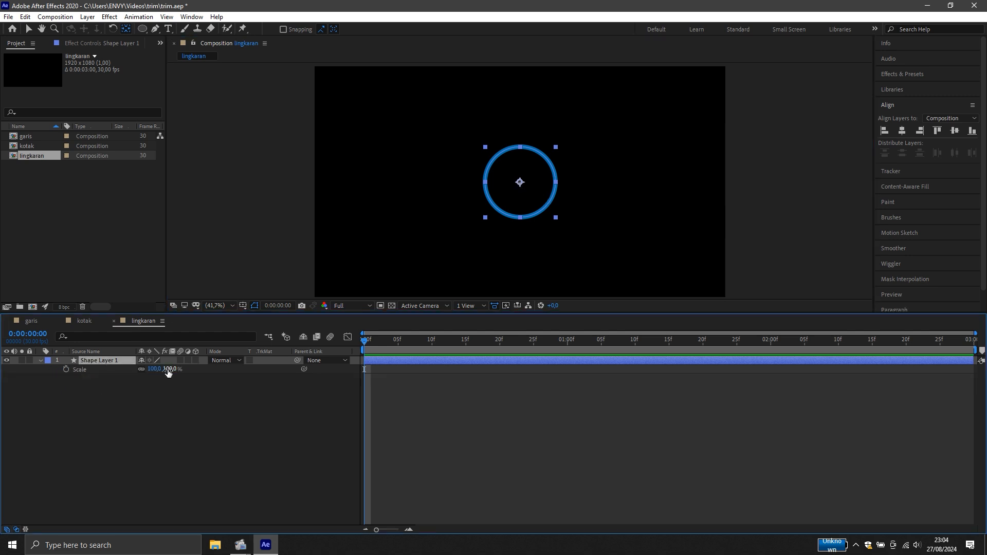
{"action": "left_click_drag", "start_coordinate": [167, 371], "coordinate": [186, 402]}
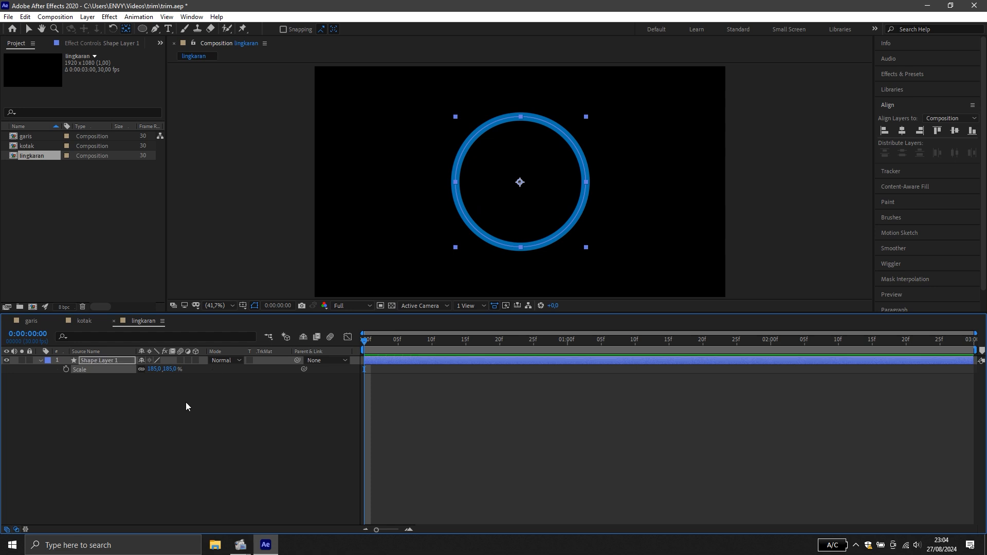
{"action": "left_click", "coordinate": [153, 427]}
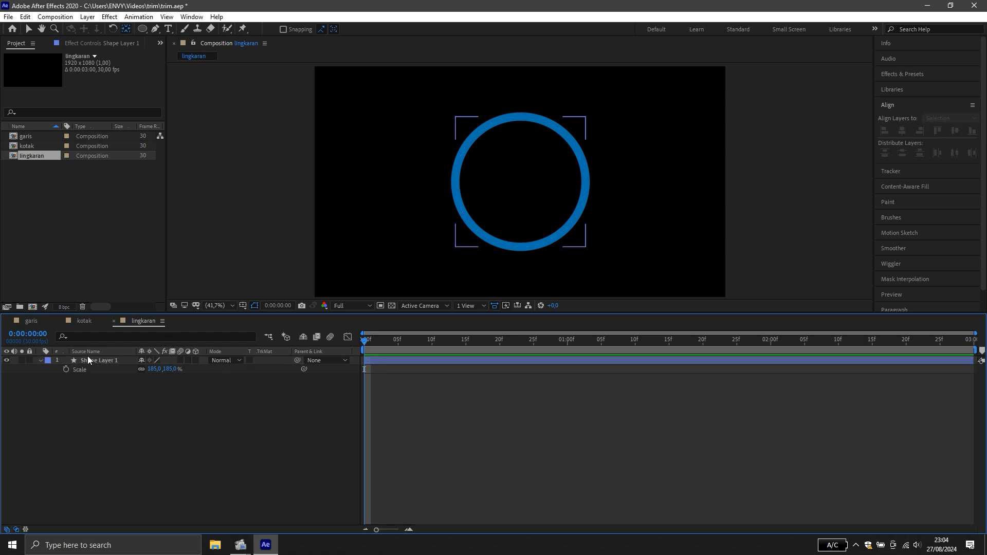
Increase the circle's stroke width to 333 px and set the layer's scale to 123%, forming a solid disc
{"action": "left_click", "coordinate": [92, 360]}
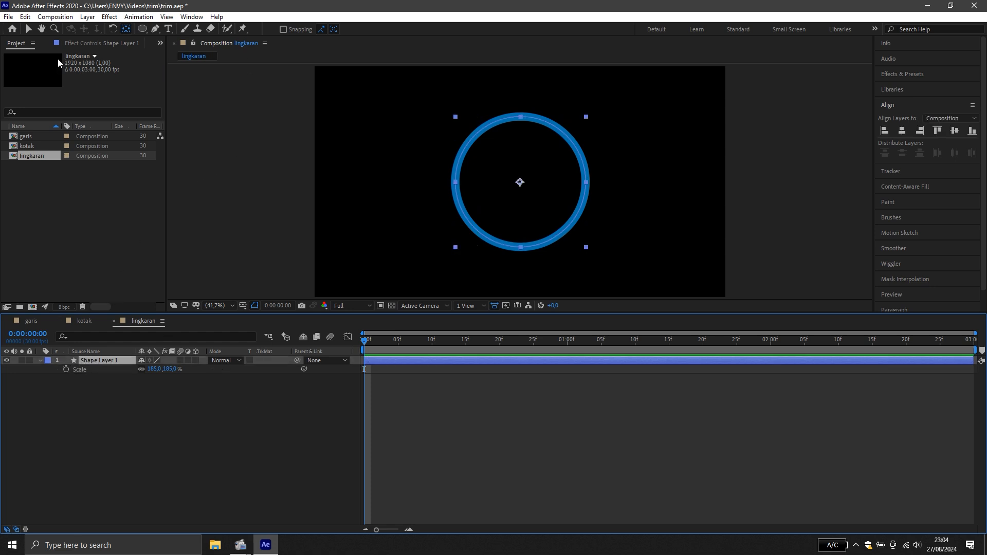
{"action": "left_click", "coordinate": [29, 30]}
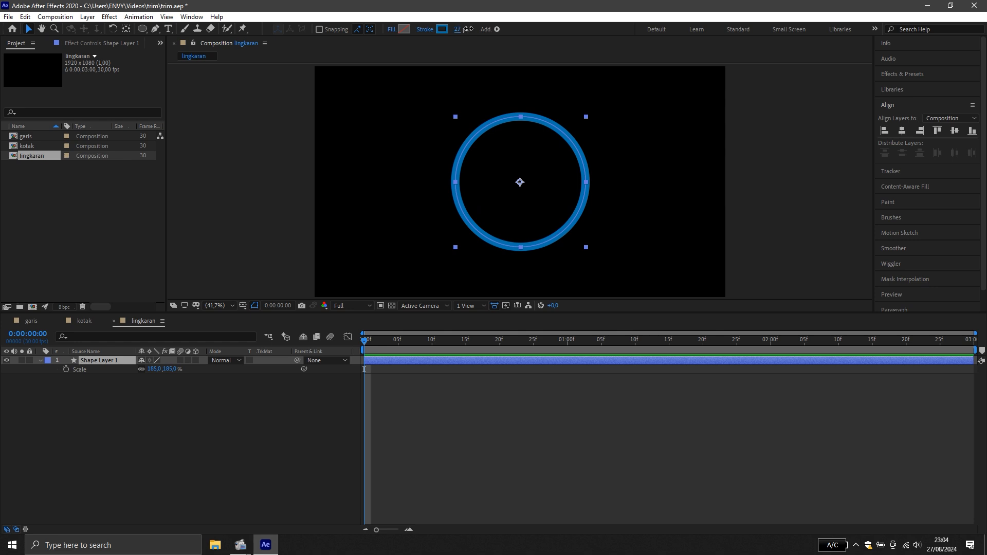
{"action": "left_click_drag", "start_coordinate": [468, 30], "coordinate": [624, 29]}
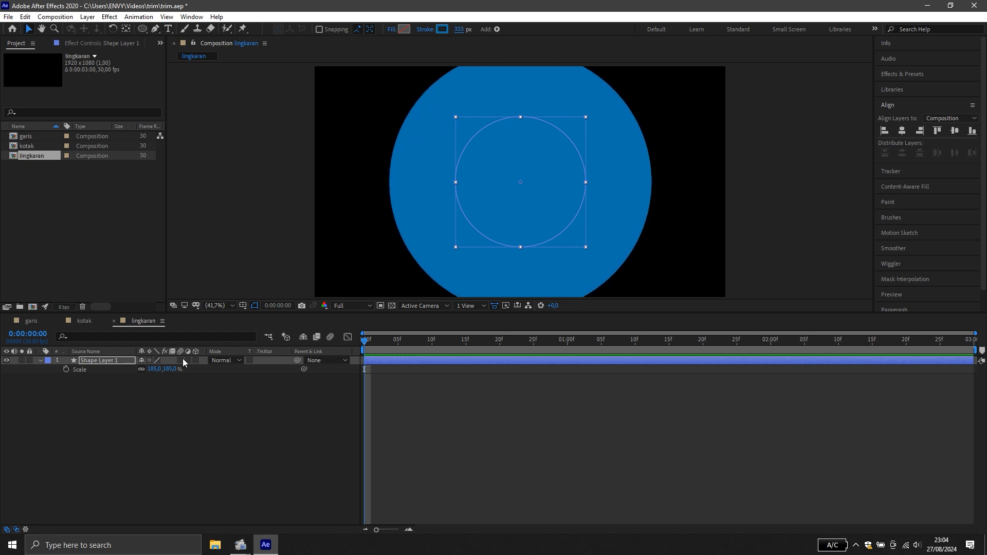
{"action": "left_click_drag", "start_coordinate": [164, 369], "coordinate": [134, 365]}
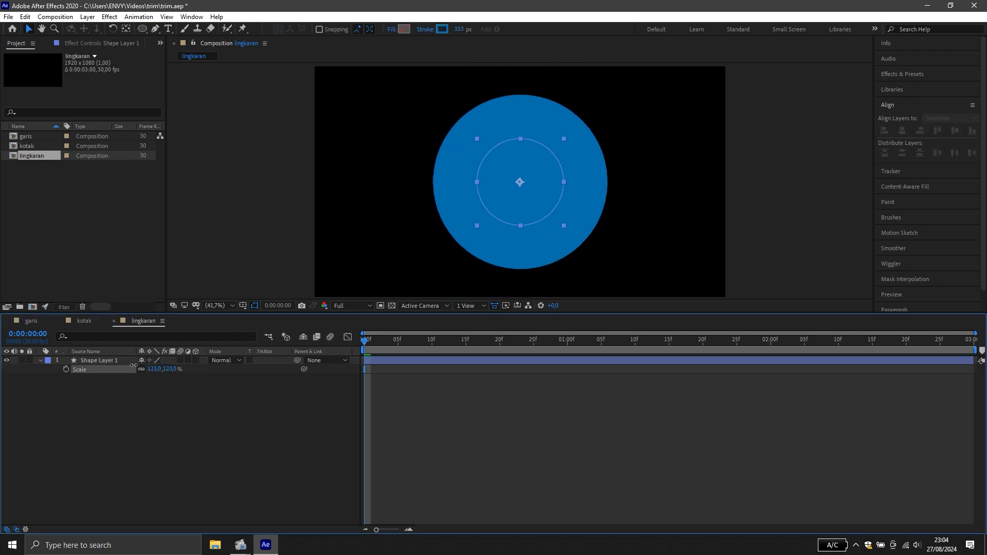
{"action": "left_click", "coordinate": [159, 408]}
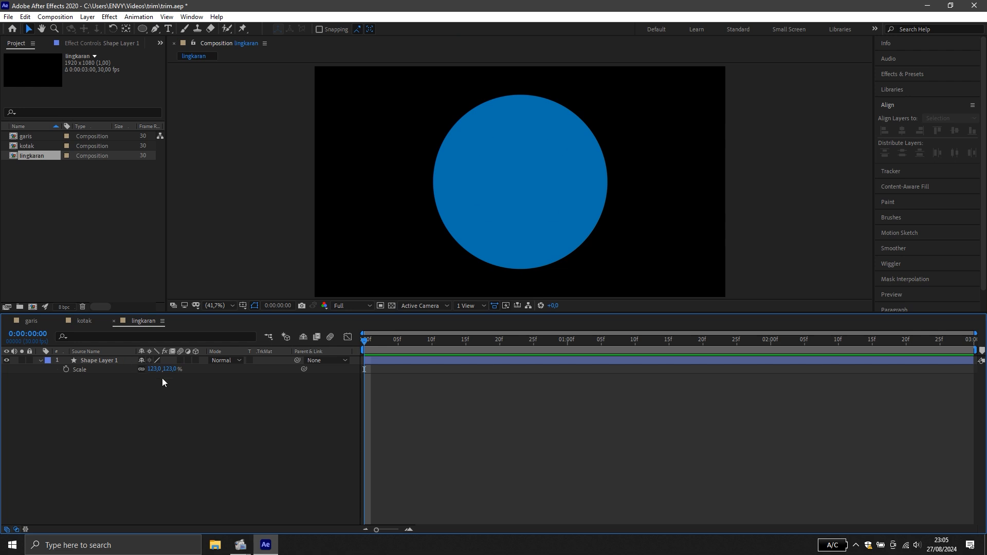
Rename the circle's shape layer to biru
{"action": "left_click", "coordinate": [98, 360]}
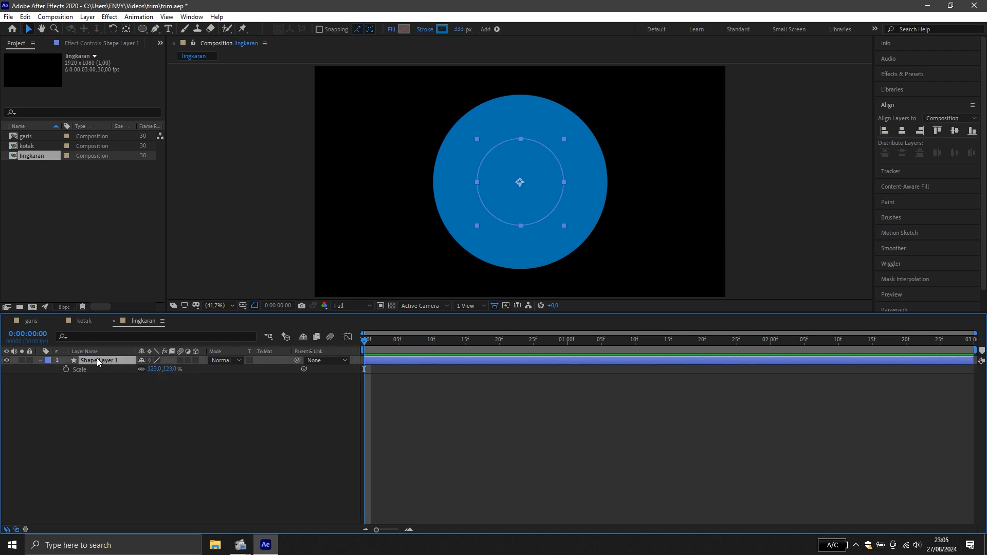
{"action": "right_click", "coordinate": [97, 360]}
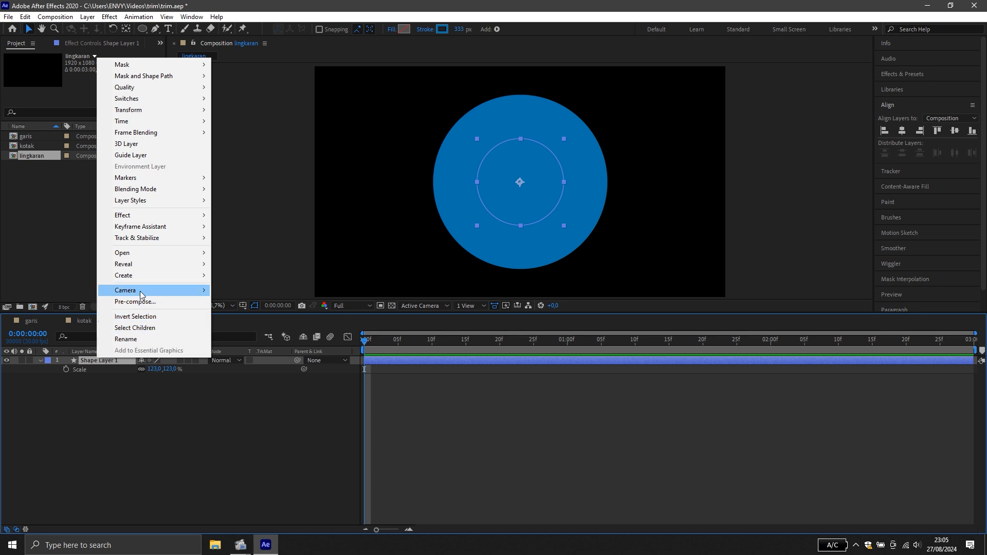
{"action": "left_click", "coordinate": [140, 339]}
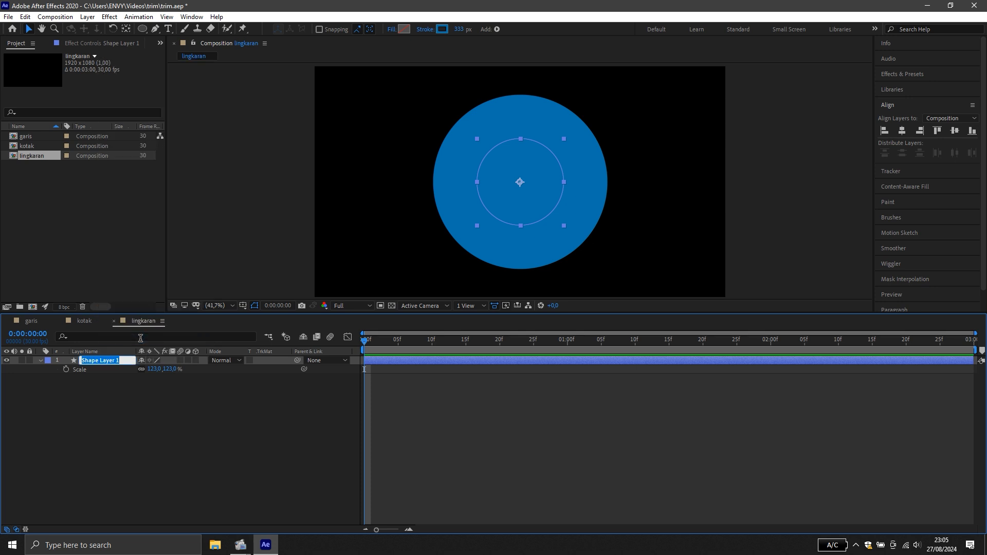
{"action": "type", "text": "biru"}
{"action": "left_click", "coordinate": [105, 433]}
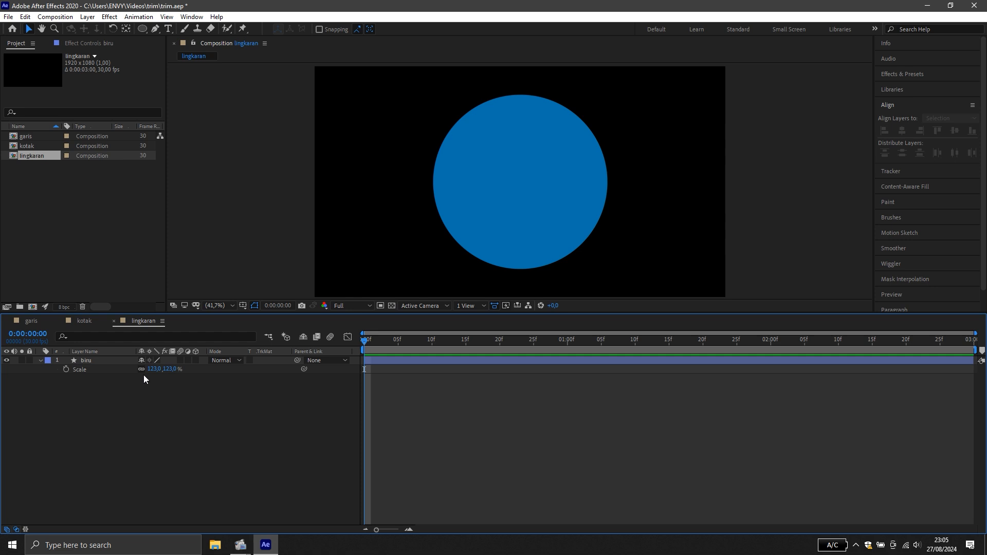
Add Trim Paths to the biru layer's contents and expand its properties
{"action": "left_click", "coordinate": [40, 360]}
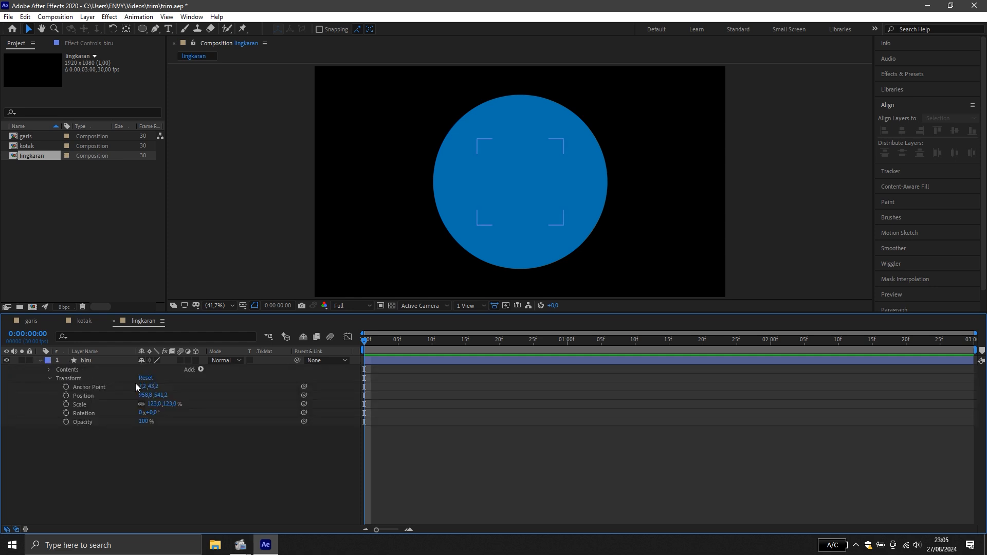
{"action": "left_click", "coordinate": [201, 369]}
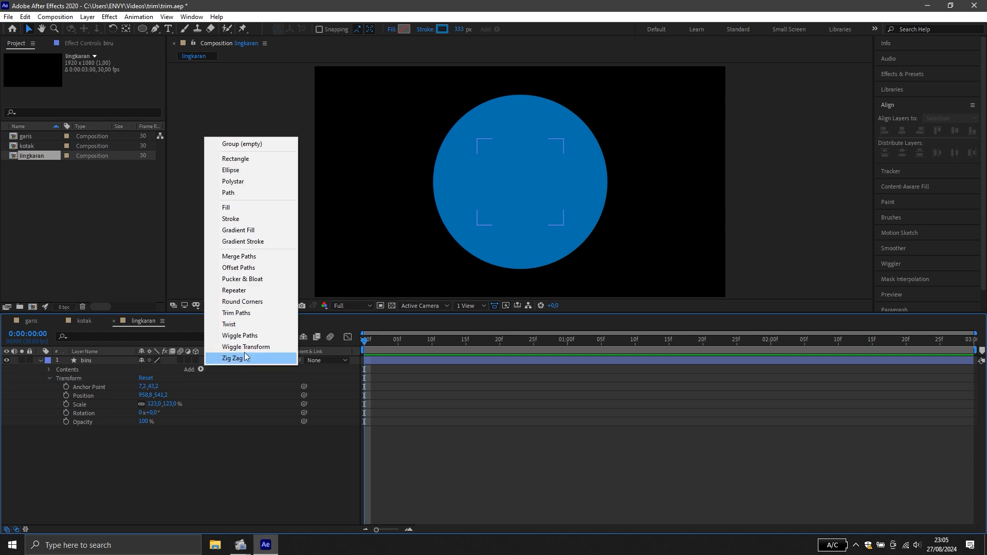
{"action": "left_click", "coordinate": [252, 314]}
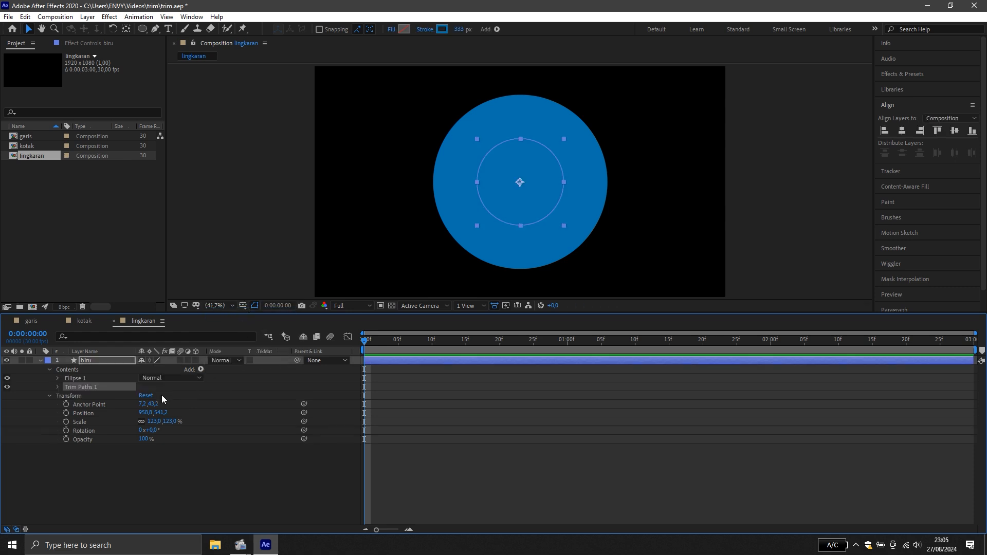
{"action": "left_click", "coordinate": [57, 387]}
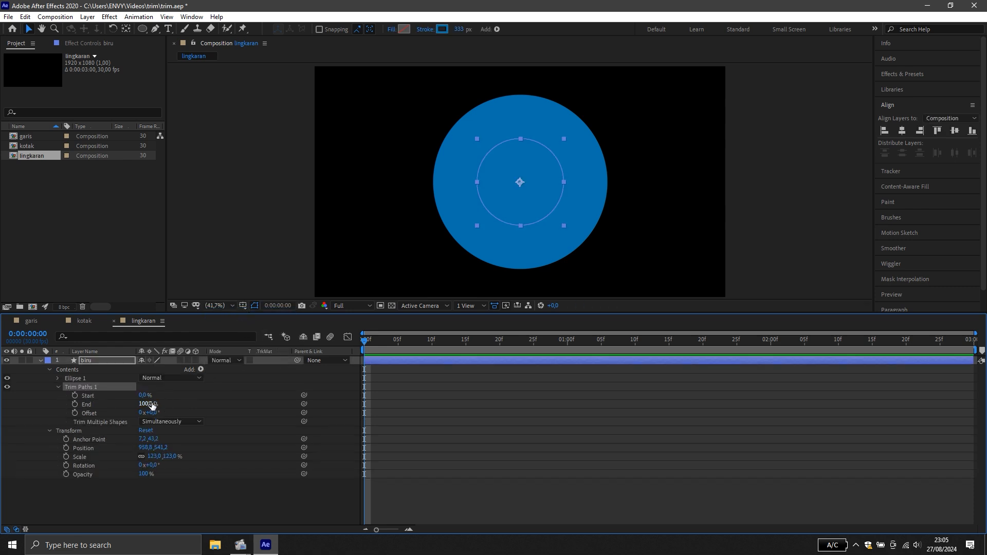
Keyframe the Trim Paths End value from 0% at 0:00:00:00 to 100% at 0:00:01:10
{"action": "mouse_move", "coordinate": [149, 405]}
{"action": "left_mouse_down"}
{"action": "mouse_move", "coordinate": [88, 395]}
{"action": "mouse_move", "coordinate": [118, 405]}
{"action": "mouse_move", "coordinate": [90, 405]}
{"action": "left_mouse_up"}
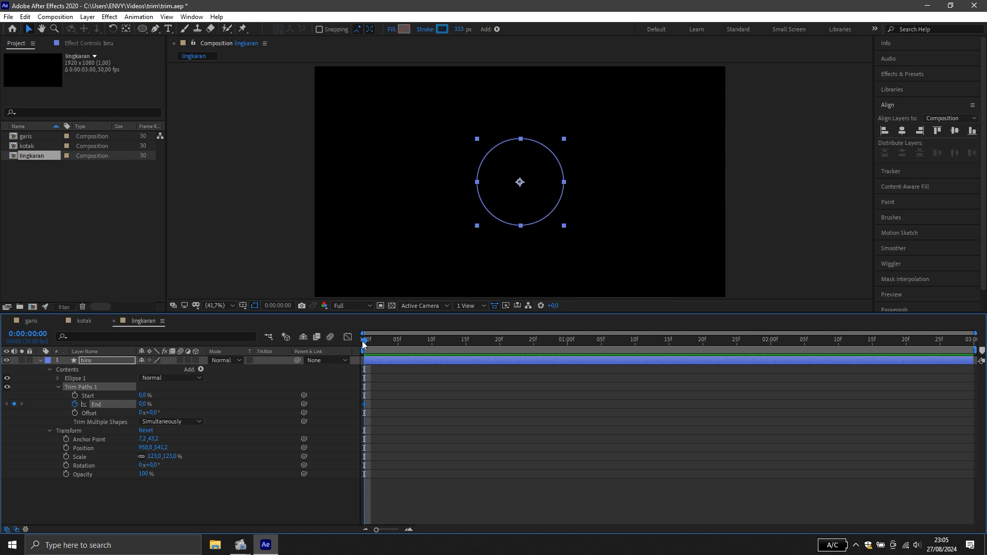
{"action": "left_click_drag", "start_coordinate": [363, 341], "coordinate": [635, 347]}
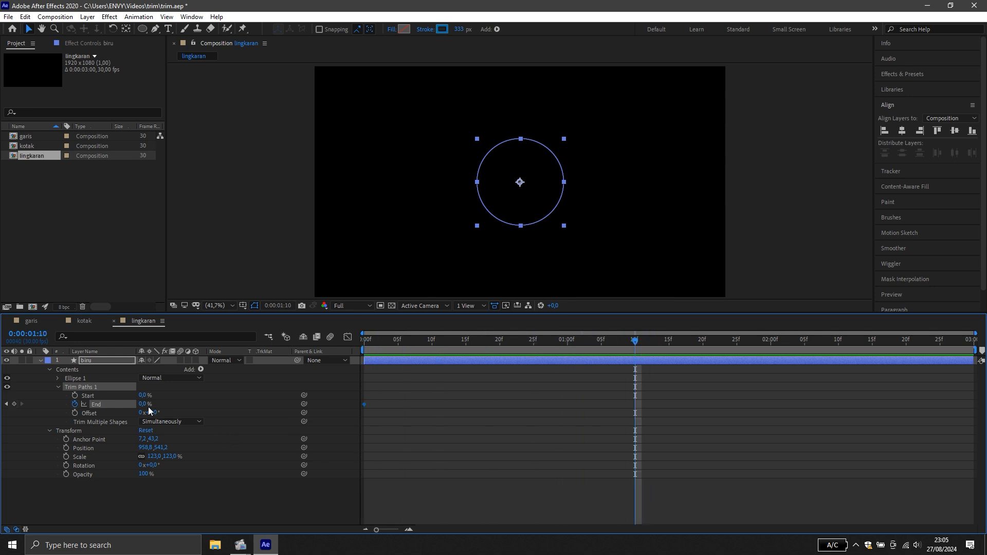
{"action": "left_click_drag", "start_coordinate": [142, 404], "coordinate": [344, 409]}
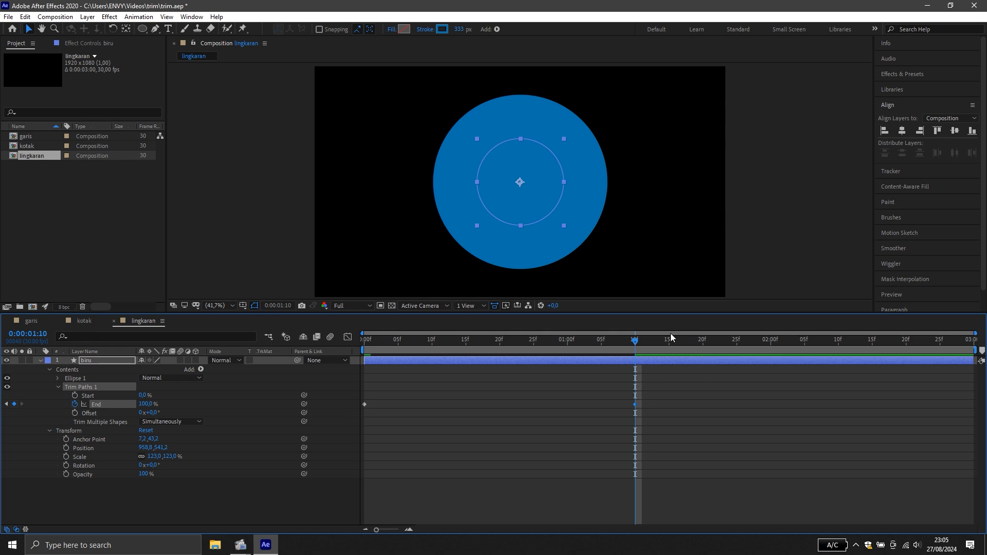
Keyframe the Trim Paths Start value from 0% at 0:00:00:17 to 100% at 0:00:01:17
{"action": "left_click_drag", "start_coordinate": [637, 341], "coordinate": [477, 387]}
{"action": "left_click", "coordinate": [75, 395]}
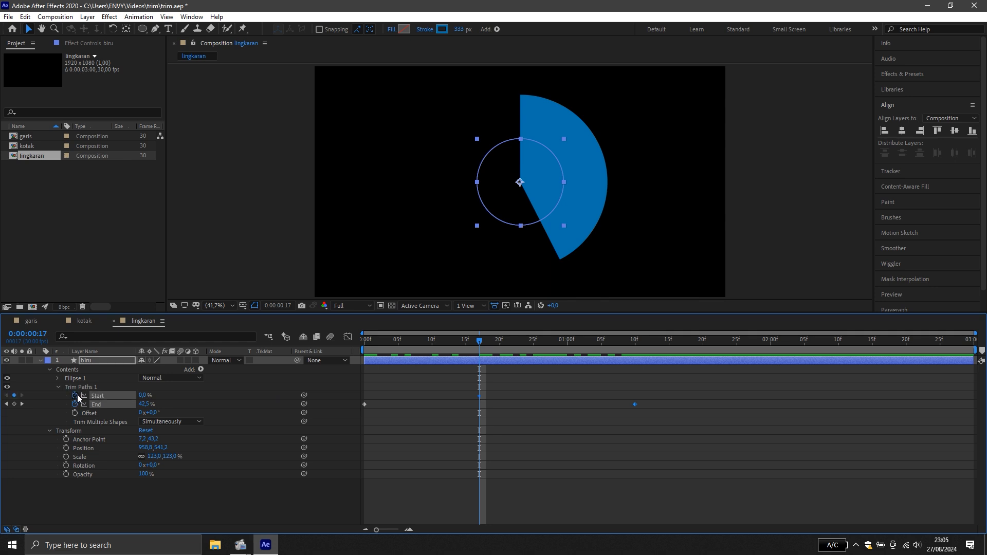
{"action": "left_click_drag", "start_coordinate": [479, 343], "coordinate": [684, 346]}
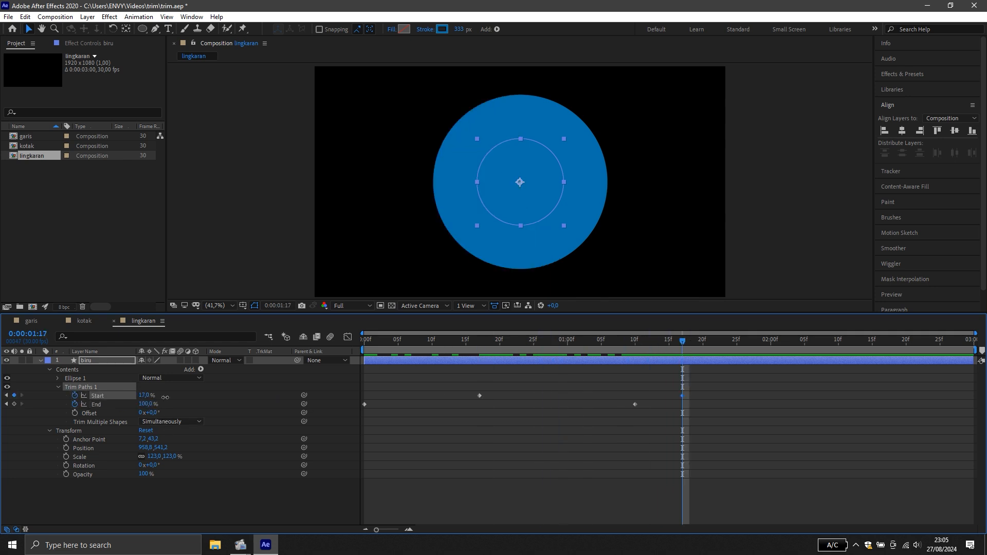
{"action": "left_click_drag", "start_coordinate": [165, 397], "coordinate": [670, 376]}
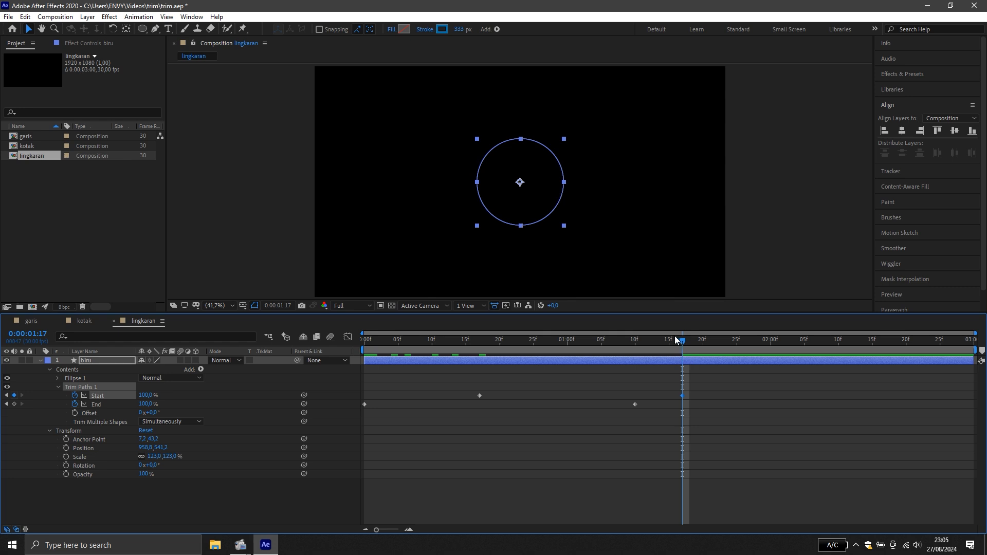
Preview the circle's trim animation from the first frame, with the keyframes deselected when playback stops
{"action": "left_click_drag", "start_coordinate": [677, 340], "coordinate": [295, 393]}
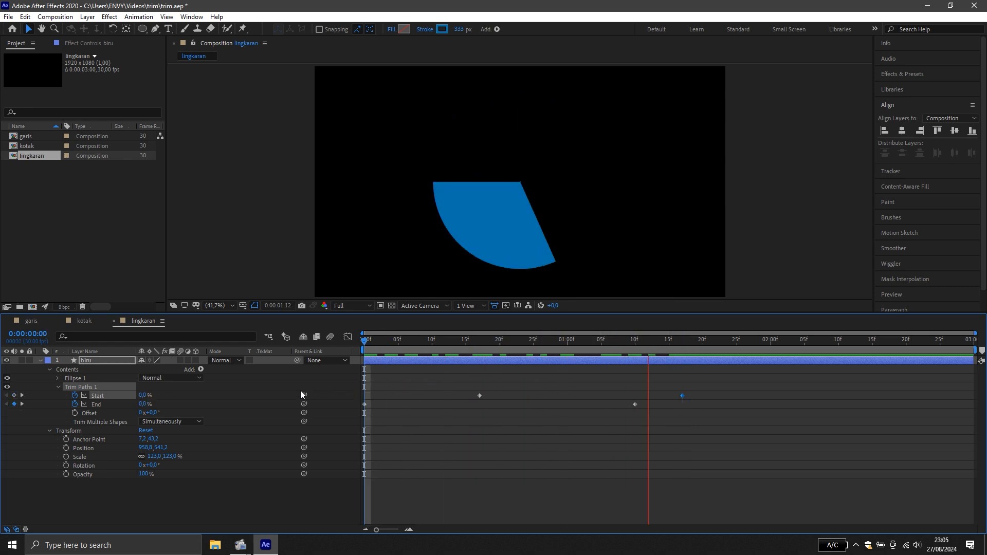
{"action": "key", "text": "space"}
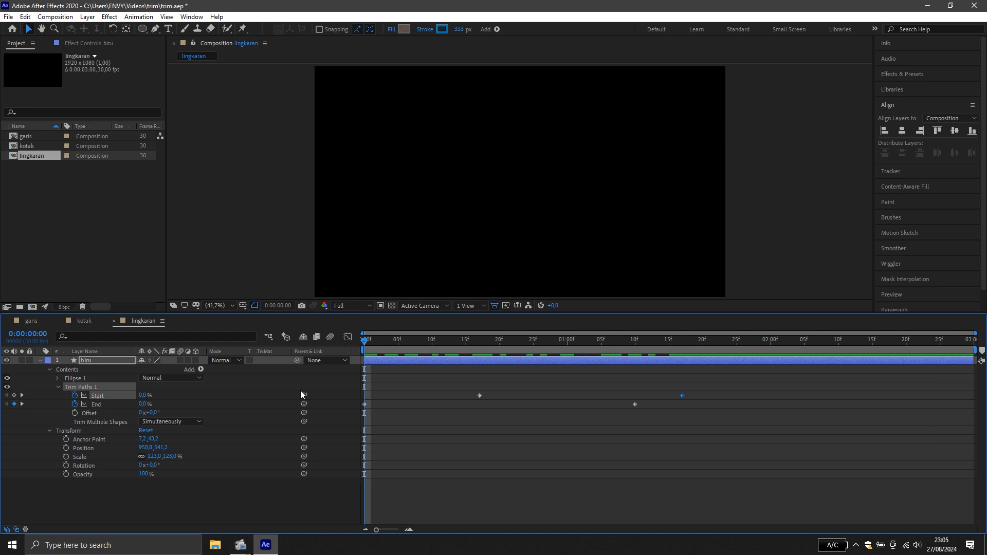
{"action": "left_click", "coordinate": [470, 414]}
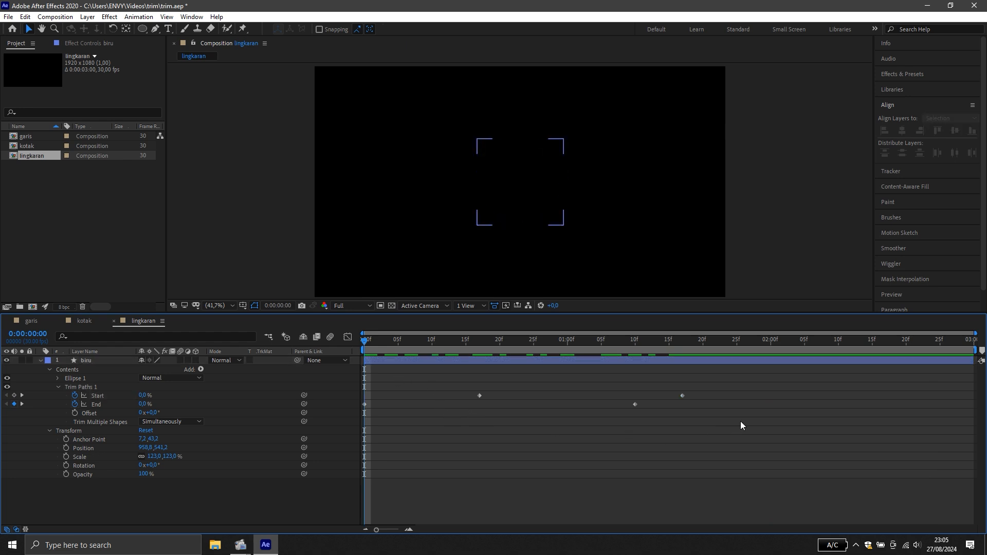
Apply Easy Ease to both Start keyframes and the last End keyframe of the biru layer's Trim Paths
{"action": "left_click_drag", "start_coordinate": [740, 421], "coordinate": [365, 387]}
{"action": "right_click", "coordinate": [478, 397]}
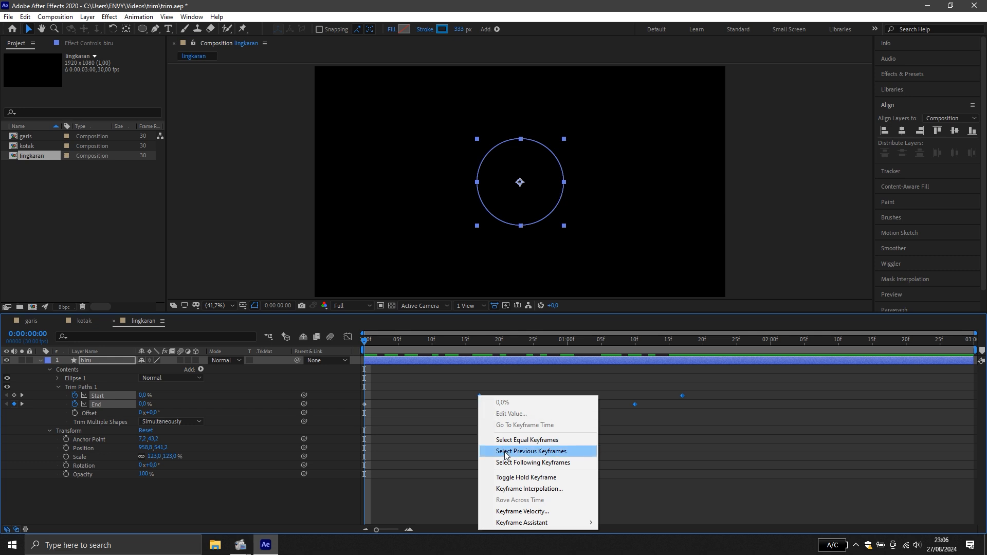
{"action": "mouse_move", "coordinate": [583, 522]}
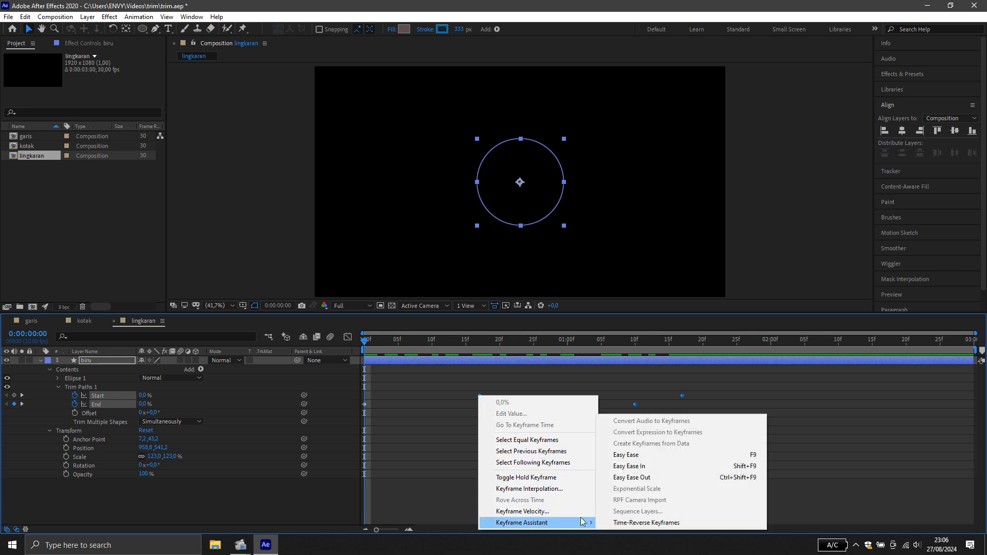
{"action": "left_click", "coordinate": [646, 460]}
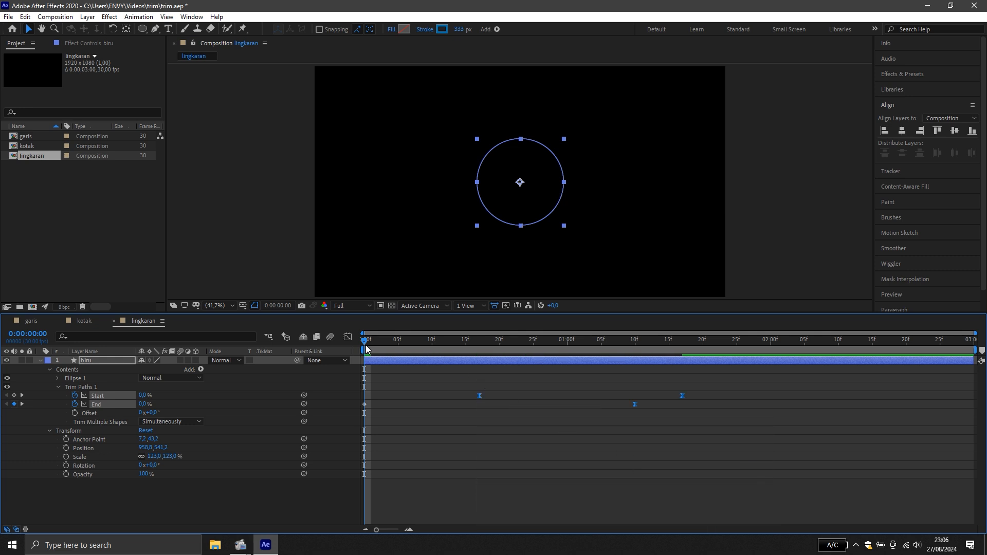
Lower the speed of the first End keyframe to 0 %/sec in the speed graph
{"action": "left_click", "coordinate": [347, 337]}
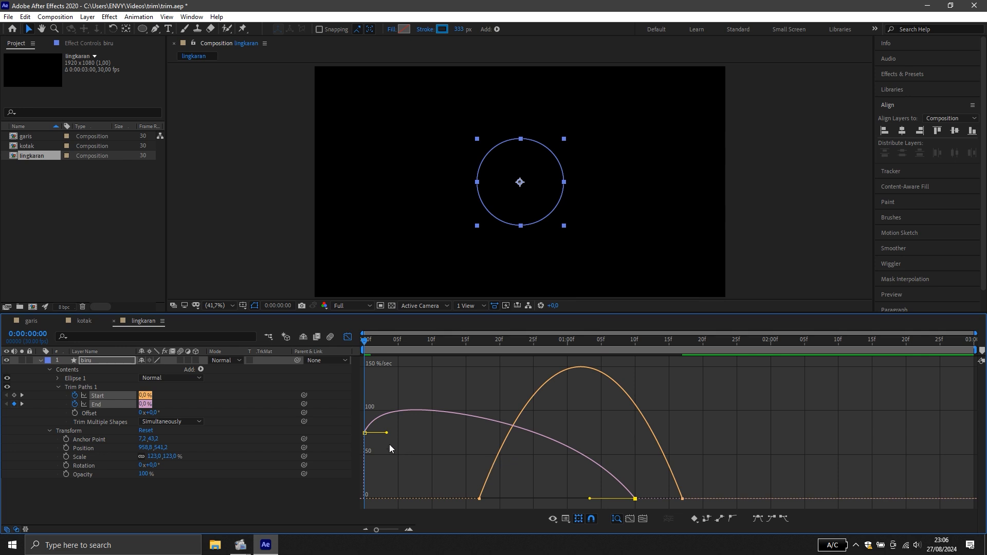
{"action": "mouse_move", "coordinate": [365, 436]}
{"action": "left_click_drag", "start_coordinate": [366, 438], "coordinate": [367, 497]}
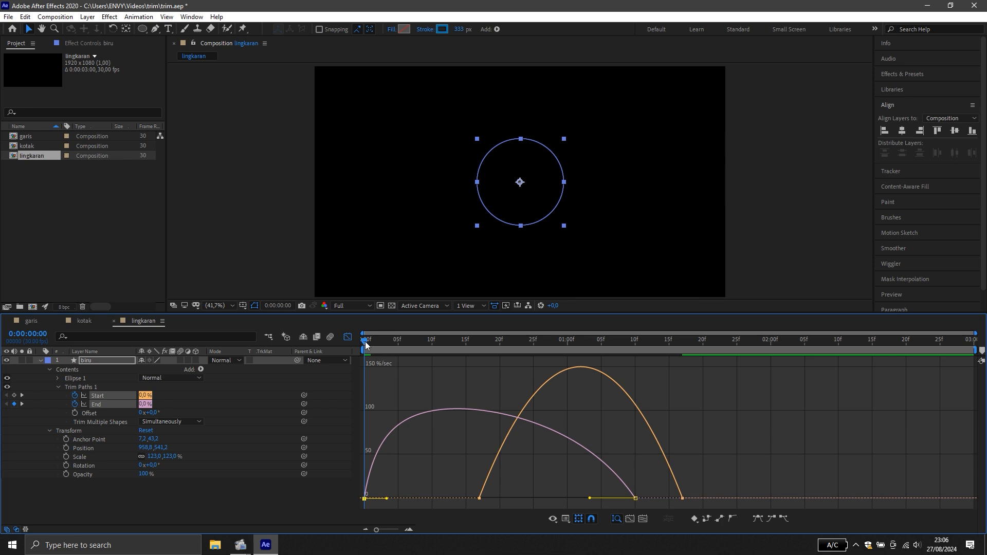
Lengthen both End keyframe handles in the speed graph, to about frame 9 and frame 27, and preview the circle from the first frame
{"action": "left_click_drag", "start_coordinate": [365, 345], "coordinate": [625, 369]}
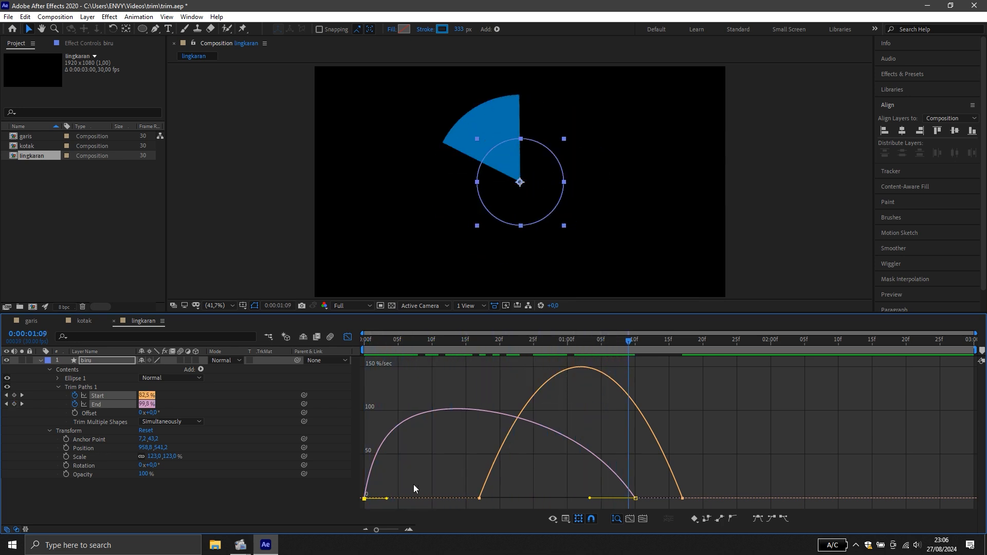
{"action": "left_click_drag", "start_coordinate": [404, 481], "coordinate": [383, 494]}
{"action": "left_click", "coordinate": [364, 498]}
{"action": "left_click_drag", "start_coordinate": [387, 498], "coordinate": [429, 499]}
{"action": "left_click", "coordinate": [565, 470]}
{"action": "left_click_drag", "start_coordinate": [608, 482], "coordinate": [548, 499]}
{"action": "left_click_drag", "start_coordinate": [618, 345], "coordinate": [236, 424]}
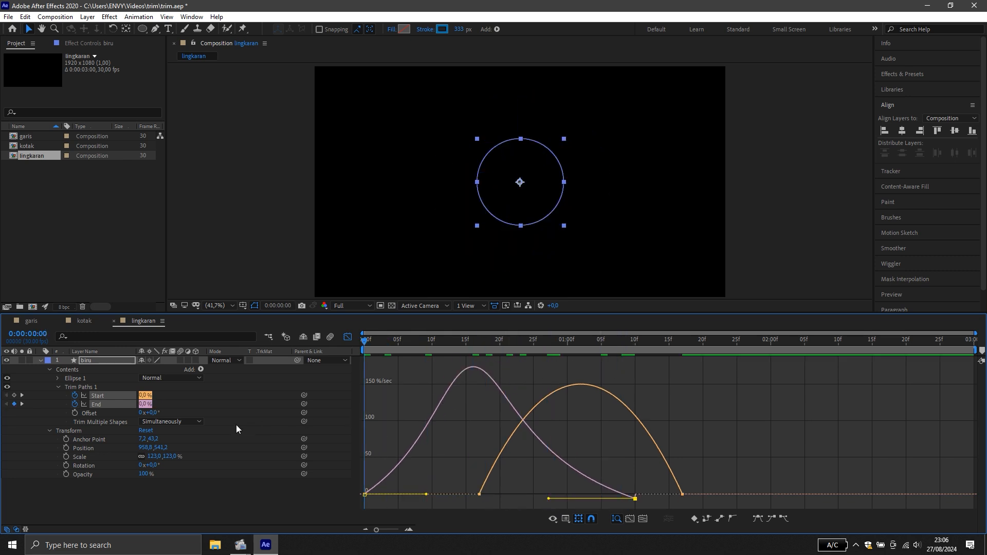
{"action": "key", "text": "space"}
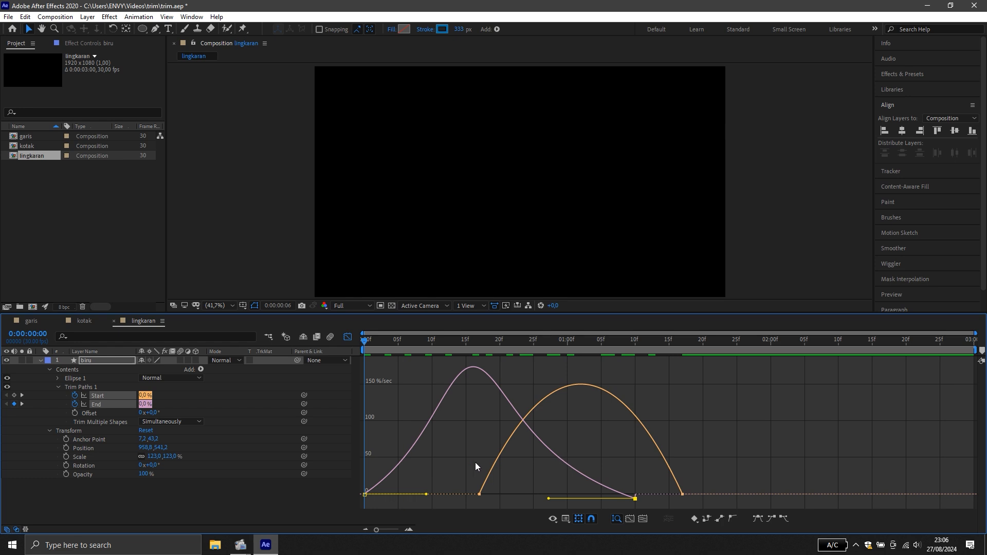
Reshape the Start speed curve to peak earlier by shortening the first keyframe's handle and extending the last keyframe's handle to about 0:00:01:08
{"action": "left_click_drag", "start_coordinate": [465, 463], "coordinate": [498, 514]}
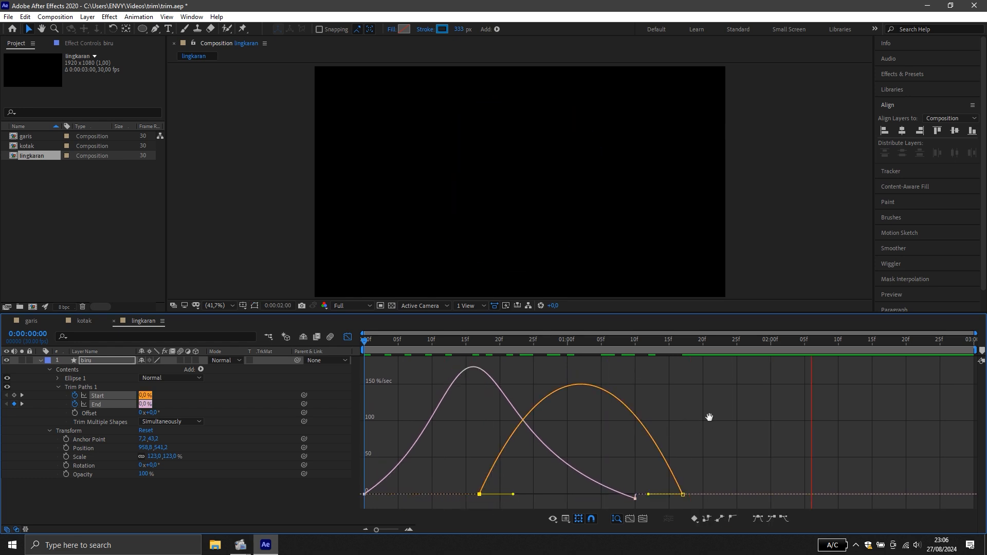
{"action": "left_click_drag", "start_coordinate": [712, 428], "coordinate": [621, 494]}
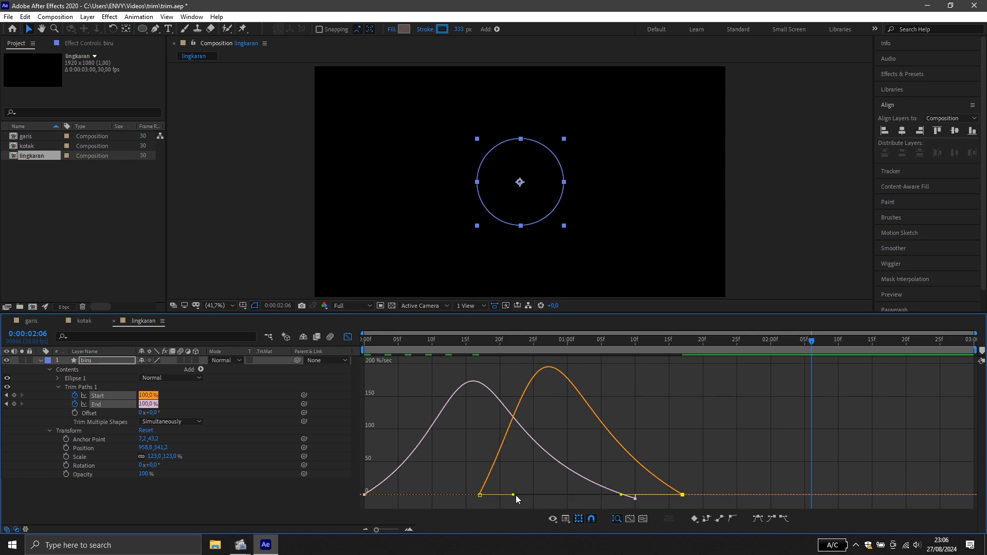
{"action": "left_click_drag", "start_coordinate": [516, 495], "coordinate": [502, 504]}
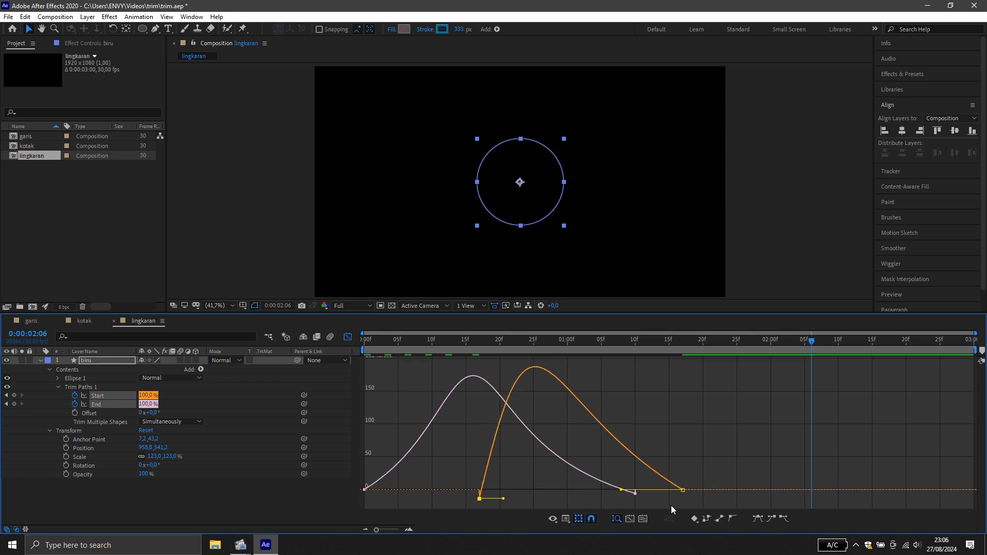
{"action": "mouse_move", "coordinate": [620, 490]}
{"action": "left_mouse_down"}
{"action": "mouse_move", "coordinate": [632, 492]}
{"action": "mouse_move", "coordinate": [622, 494]}
{"action": "left_mouse_up"}
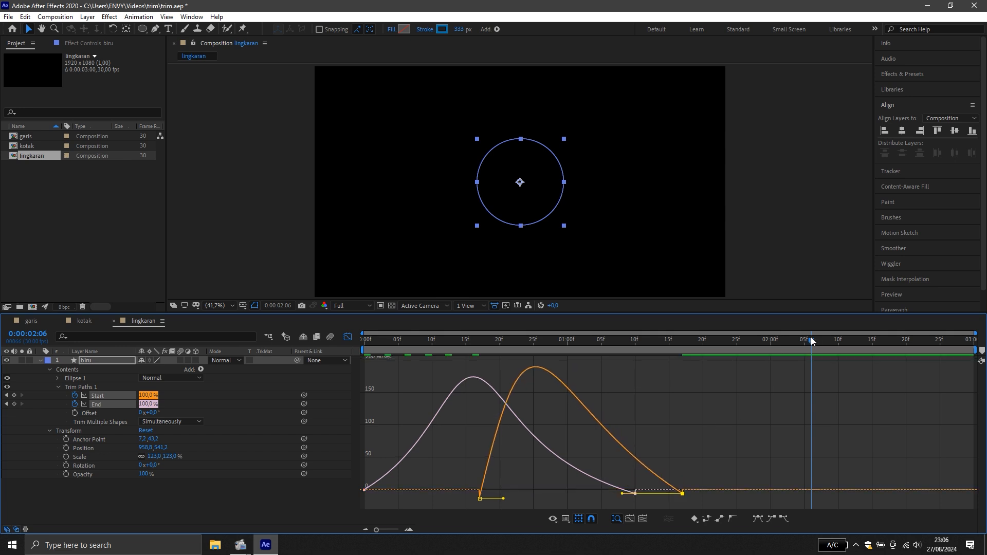
Preview the circle's trim animation from near the beginning and collapse the biru layer's properties
{"action": "key", "text": "space"}
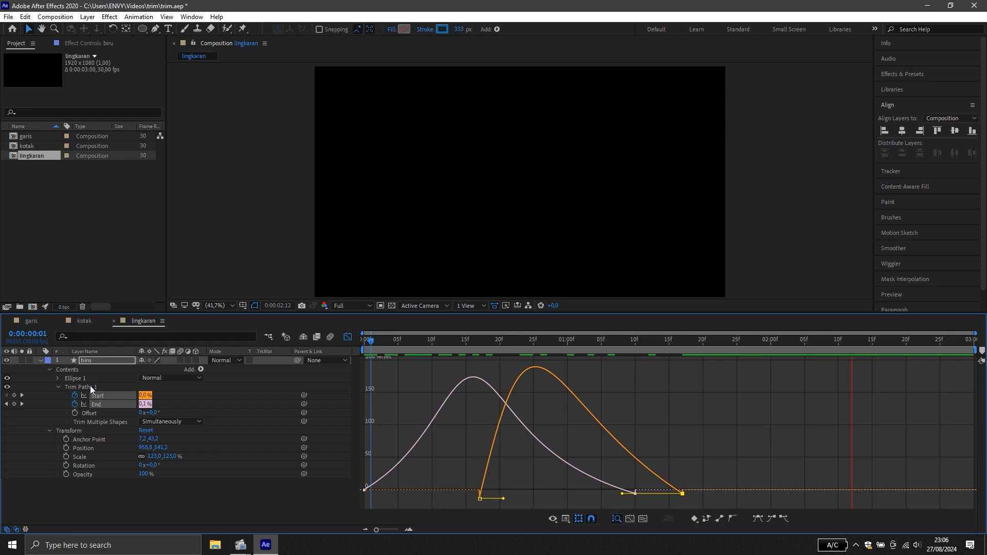
{"action": "left_click", "coordinate": [41, 361]}
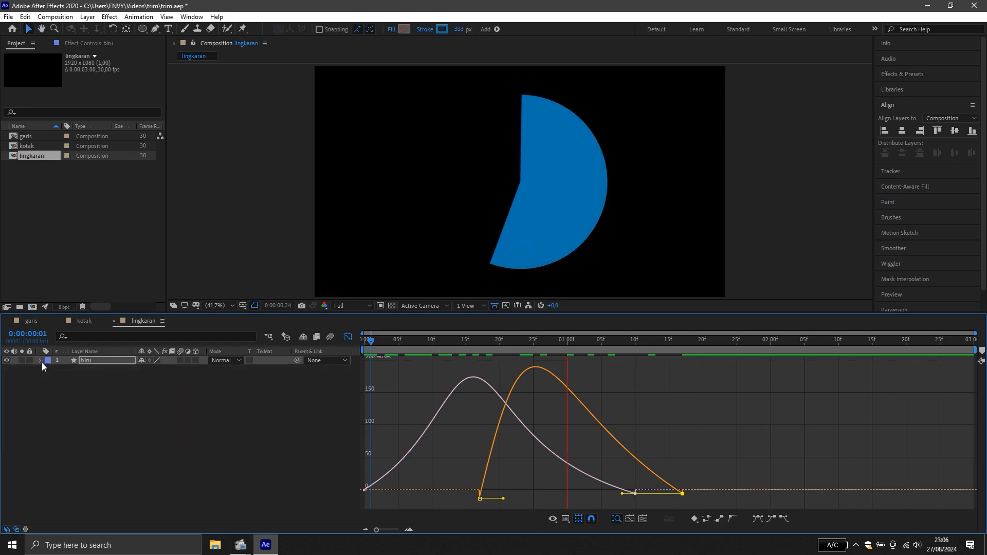
Switch the biru layer's timeline from the Graph Editor back to layer bars and return the playhead to 0:00:00:00
{"action": "left_click", "coordinate": [86, 361]}
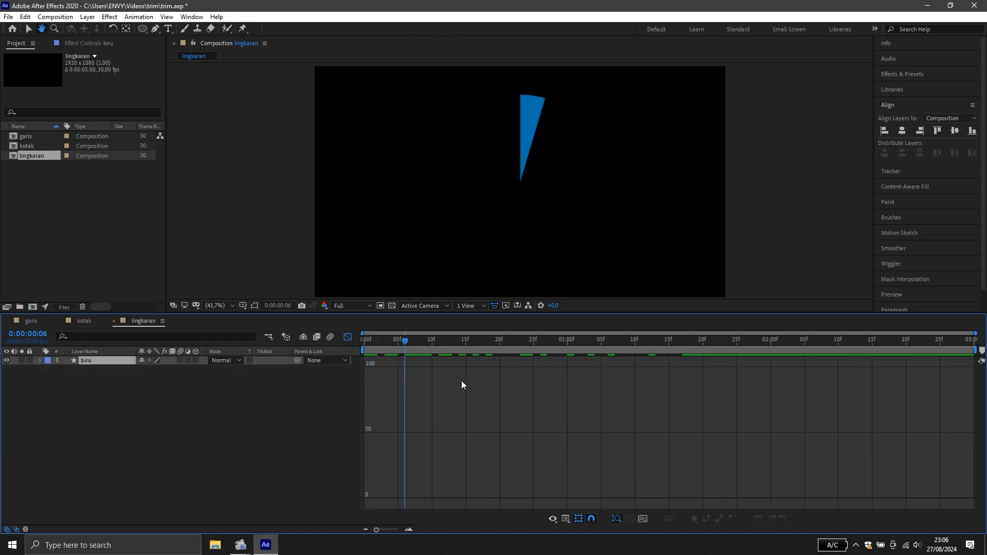
{"action": "key", "text": "v"}
{"action": "left_click", "coordinate": [348, 338]}
{"action": "left_click_drag", "start_coordinate": [403, 344], "coordinate": [365, 343]}
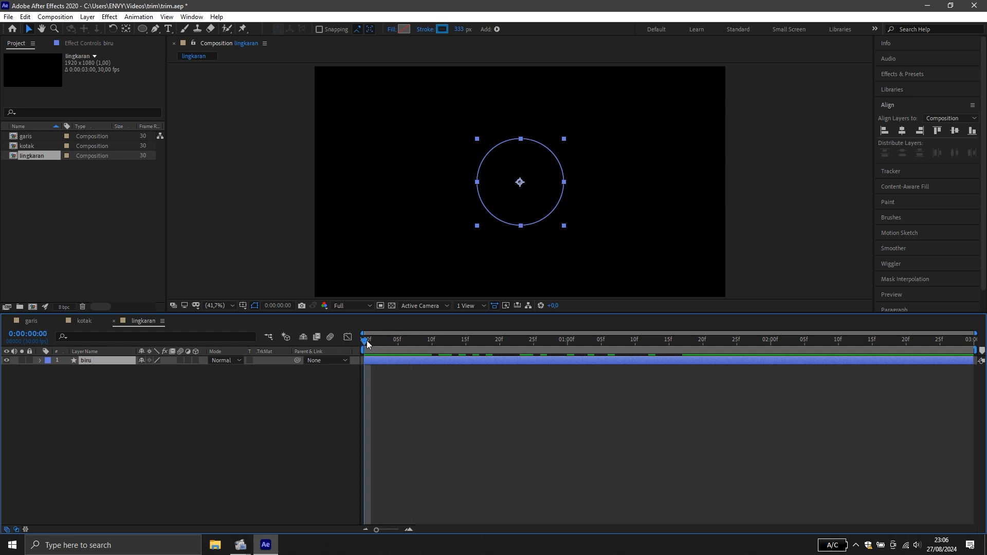
{"action": "mouse_move", "coordinate": [367, 343]}
{"action": "left_mouse_down"}
{"action": "mouse_move", "coordinate": [378, 341]}
{"action": "mouse_move", "coordinate": [354, 345]}
{"action": "left_mouse_up"}
Duplicate the biru layer and rename the copy kuning
{"action": "key", "text": "ctrl+d"}
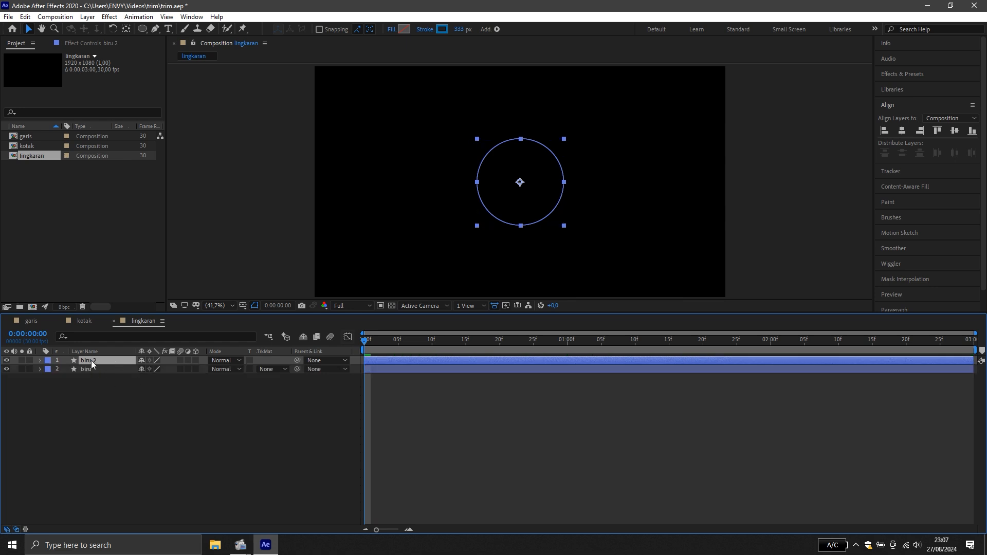
{"action": "right_click", "coordinate": [91, 360]}
{"action": "left_click", "coordinate": [108, 337]}
{"action": "type", "text": "kuning"}
{"action": "key", "text": "Return"}
Set the kuning layer's Ellipse 1 stroke color to yellow BDC31D
{"action": "left_click", "coordinate": [41, 360]}
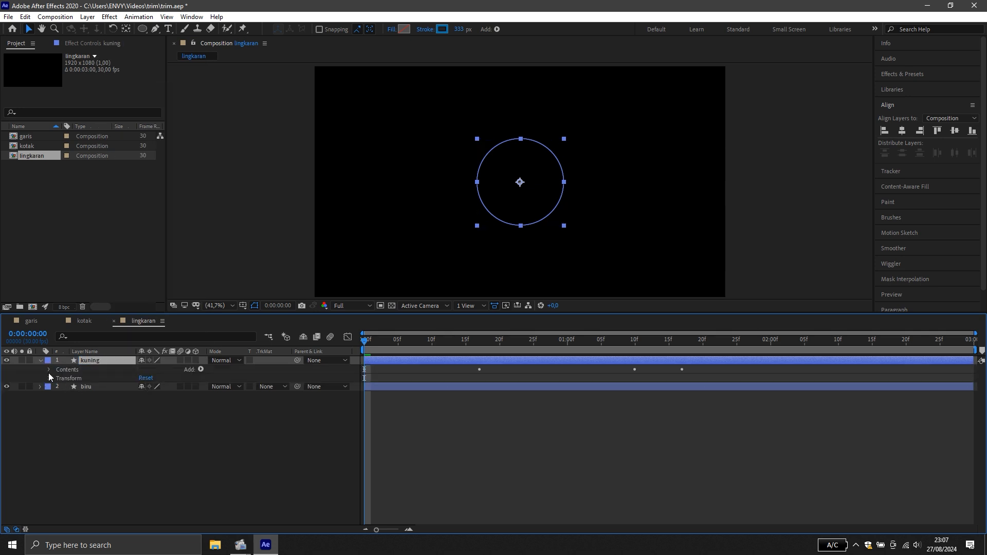
{"action": "left_click", "coordinate": [49, 369]}
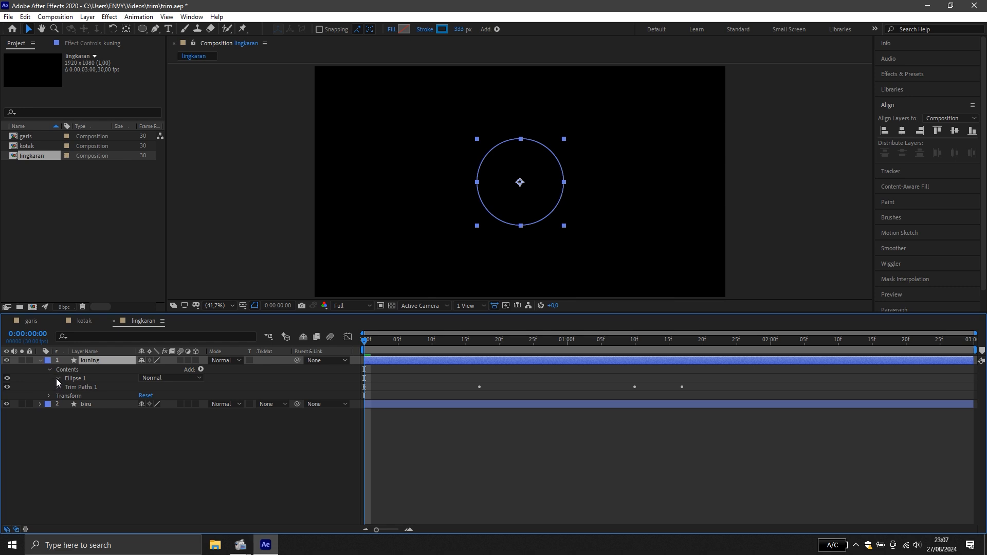
{"action": "left_click", "coordinate": [56, 378]}
{"action": "left_click", "coordinate": [67, 395]}
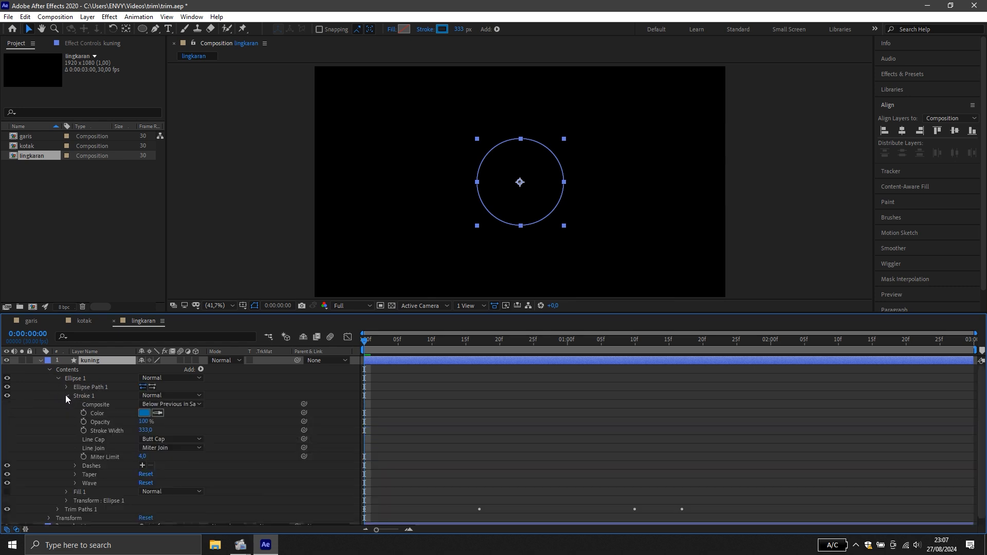
{"action": "left_click", "coordinate": [143, 413]}
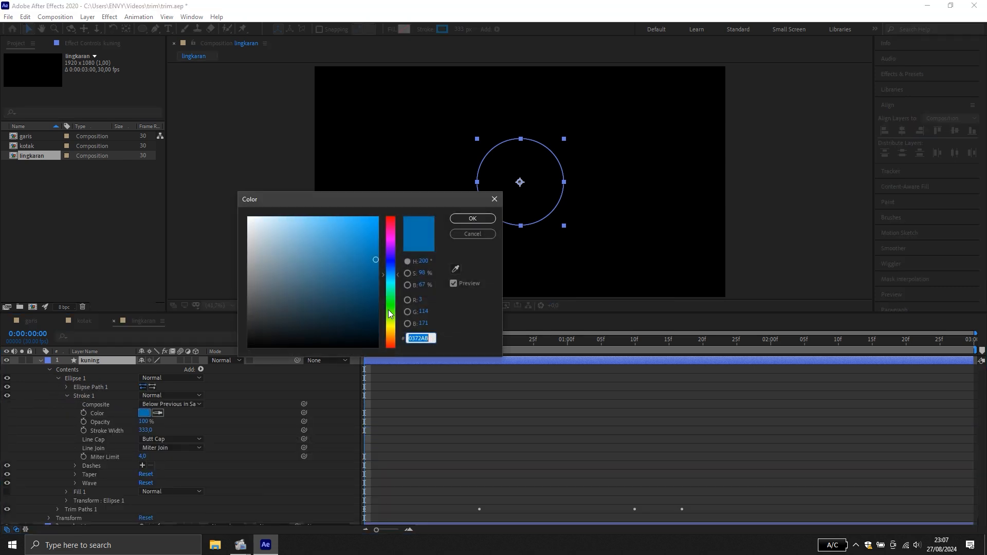
{"action": "mouse_move", "coordinate": [389, 314]}
{"action": "left_mouse_down"}
{"action": "mouse_move", "coordinate": [390, 329]}
{"action": "mouse_move", "coordinate": [360, 311]}
{"action": "mouse_move", "coordinate": [328, 264]}
{"action": "mouse_move", "coordinate": [301, 258]}
{"action": "left_mouse_up"}
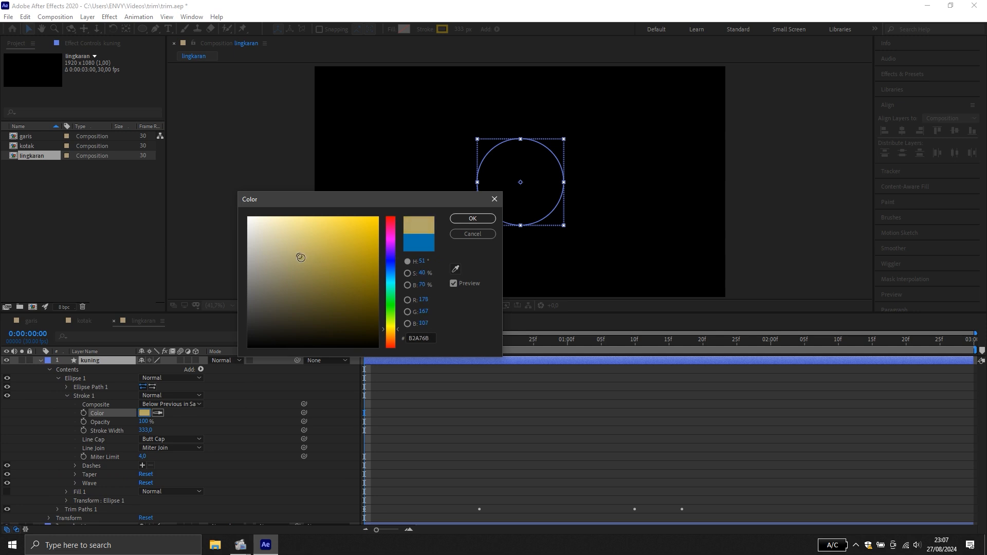
{"action": "left_click", "coordinate": [392, 325]}
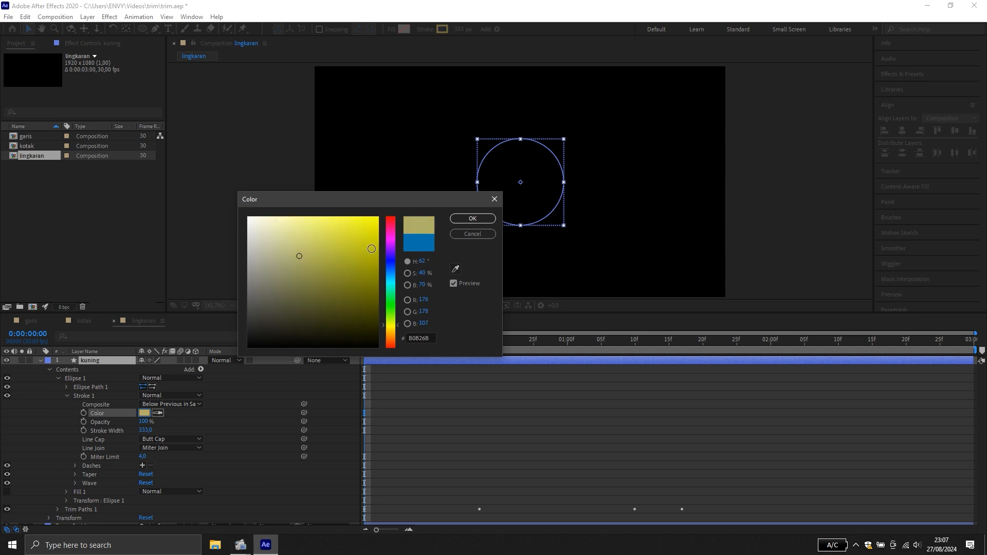
{"action": "mouse_move", "coordinate": [371, 249]}
{"action": "left_mouse_down"}
{"action": "mouse_move", "coordinate": [367, 227]}
{"action": "mouse_move", "coordinate": [358, 247]}
{"action": "left_mouse_up"}
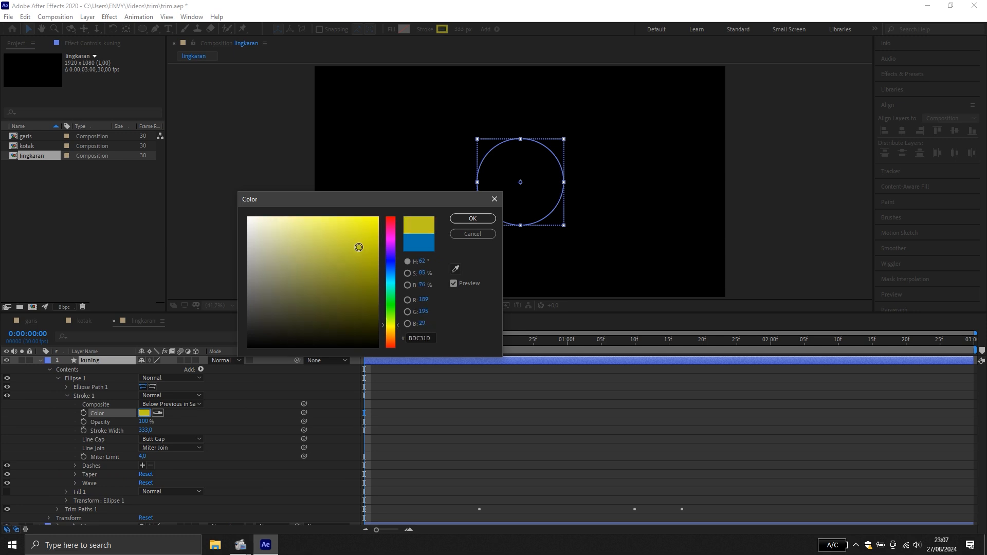
{"action": "left_click", "coordinate": [472, 219]}
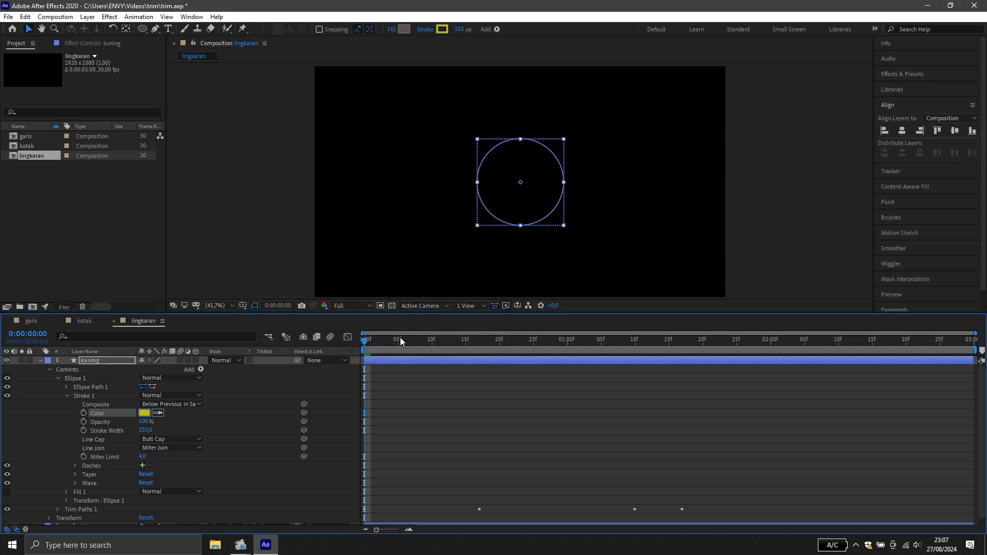
Shift the kuning layer to start at frame 2, then duplicate it with the copy starting at frame 4
{"action": "left_click", "coordinate": [40, 360]}
{"action": "left_click_drag", "start_coordinate": [387, 358], "coordinate": [683, 367]}
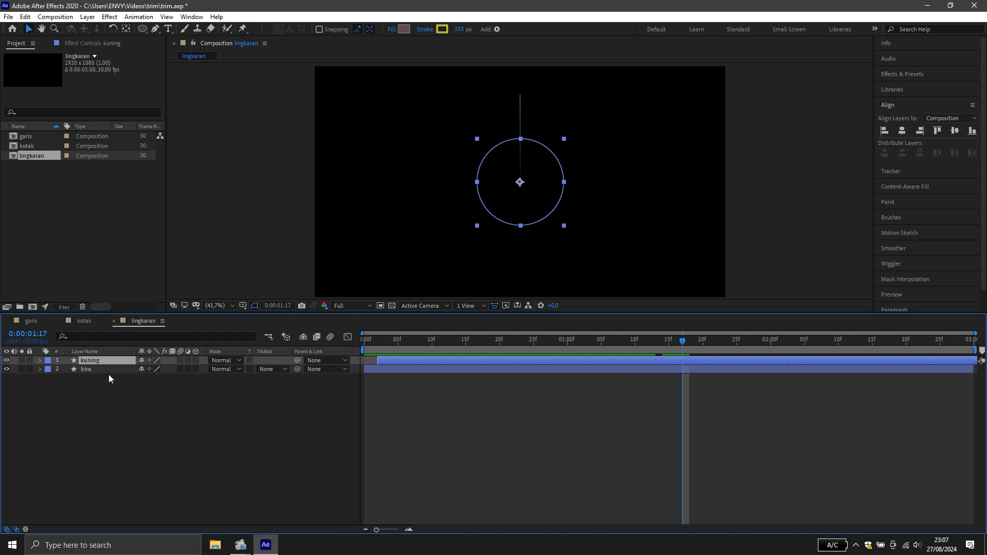
{"action": "key", "text": "ctrl+d"}
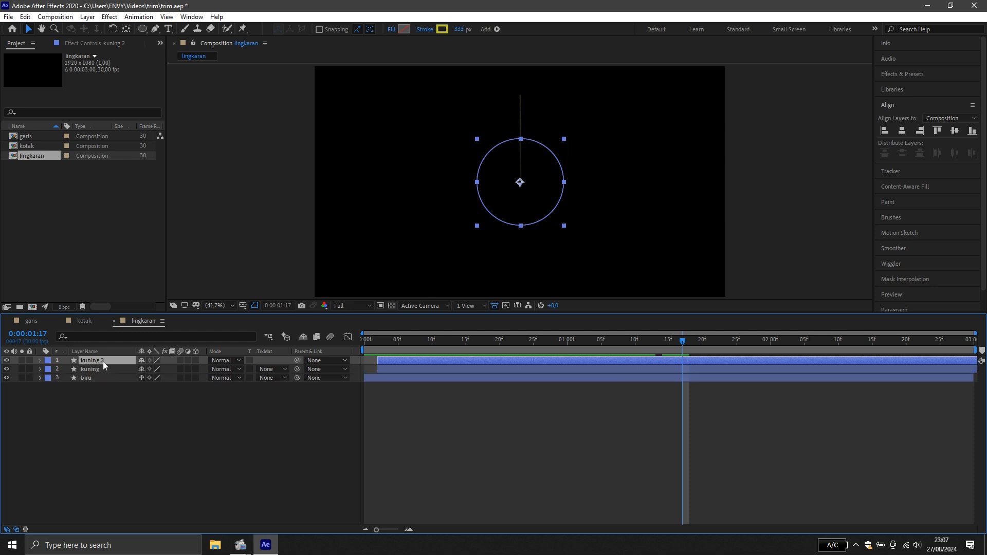
{"action": "left_click_drag", "start_coordinate": [398, 361], "coordinate": [415, 360]}
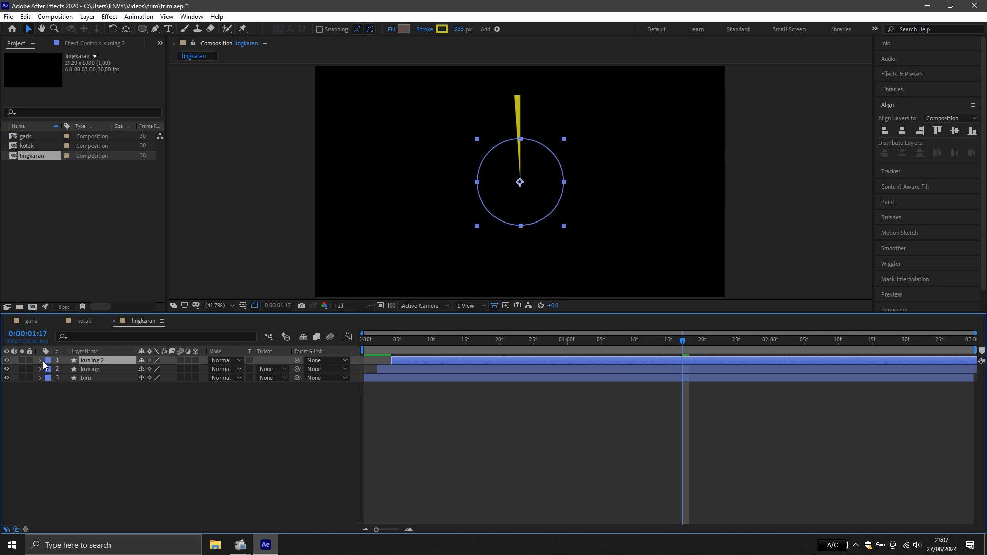
Rename the kuning 2 layer as ungu
{"action": "right_click", "coordinate": [84, 360]}
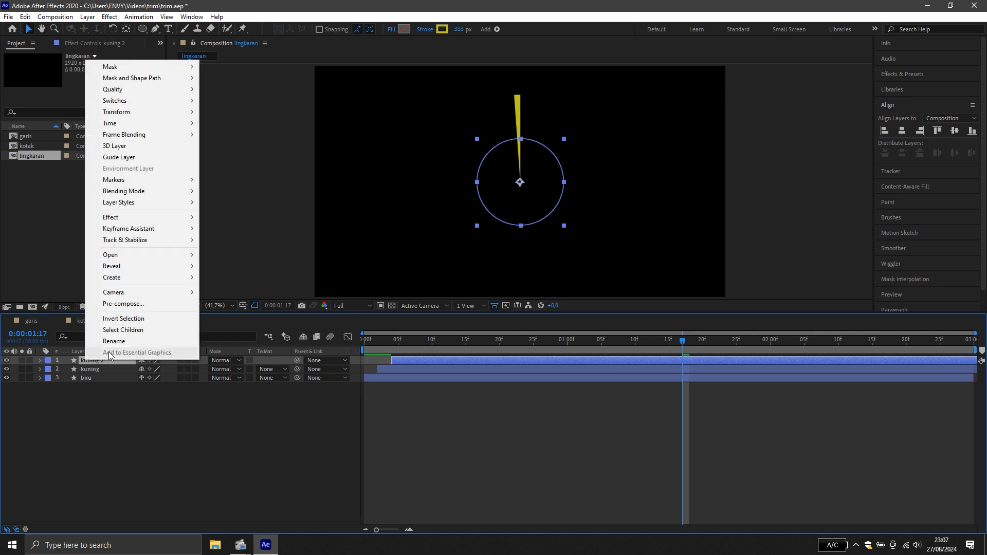
{"action": "left_click", "coordinate": [114, 341]}
{"action": "type", "text": "ungu"}
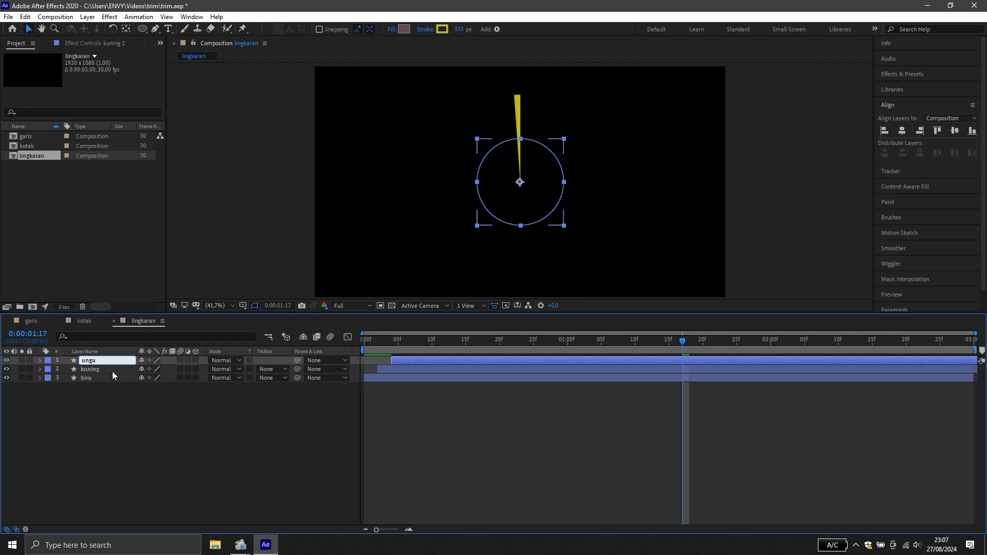
{"action": "left_click", "coordinate": [97, 394]}
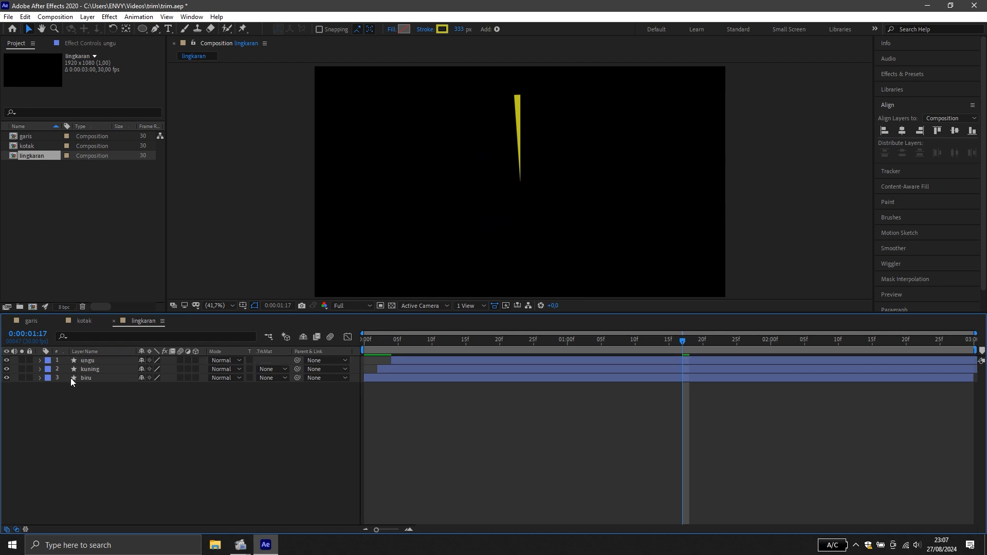
Set the ungu layer's Ellipse 1 stroke color to purple 7B1DC3 and preview it on the timeline
{"action": "left_click", "coordinate": [40, 360]}
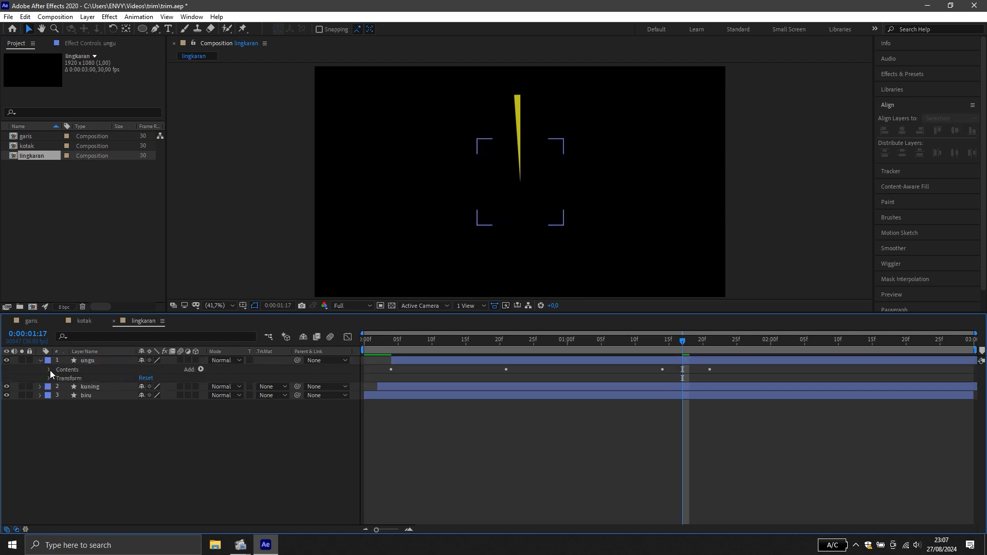
{"action": "left_click", "coordinate": [49, 369]}
{"action": "left_click", "coordinate": [58, 378]}
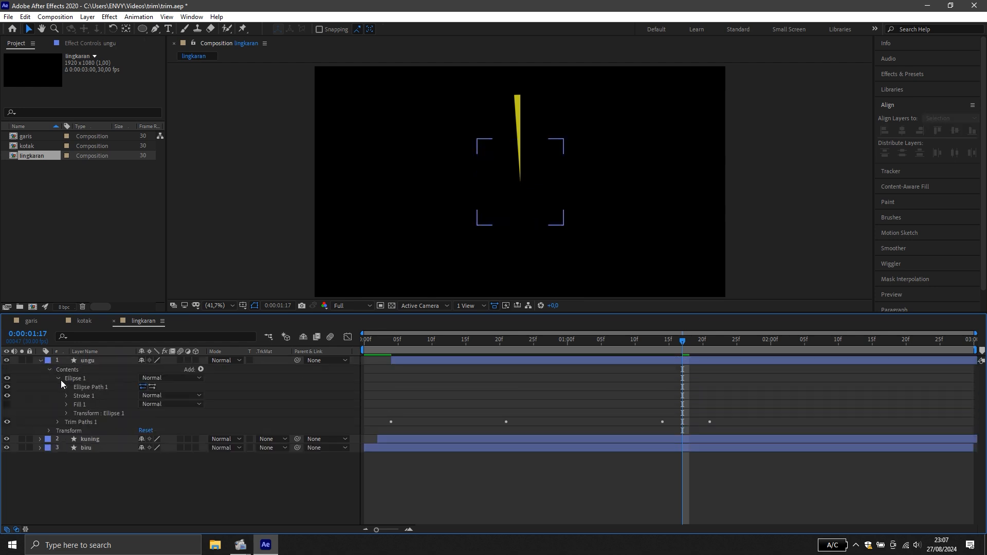
{"action": "left_click", "coordinate": [66, 395]}
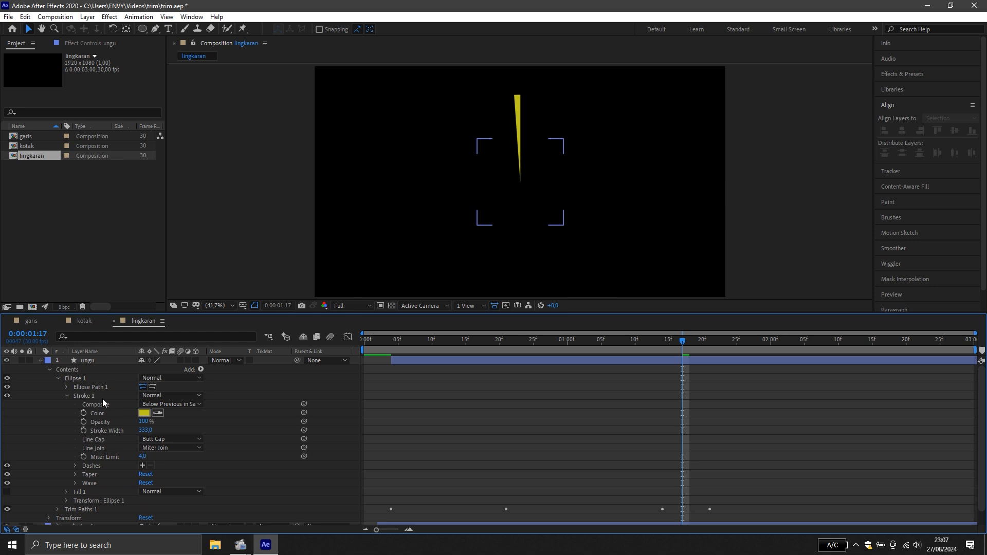
{"action": "left_click", "coordinate": [146, 412]}
{"action": "mouse_move", "coordinate": [393, 280]}
{"action": "left_mouse_down"}
{"action": "mouse_move", "coordinate": [391, 239]}
{"action": "mouse_move", "coordinate": [392, 251]}
{"action": "left_mouse_up"}
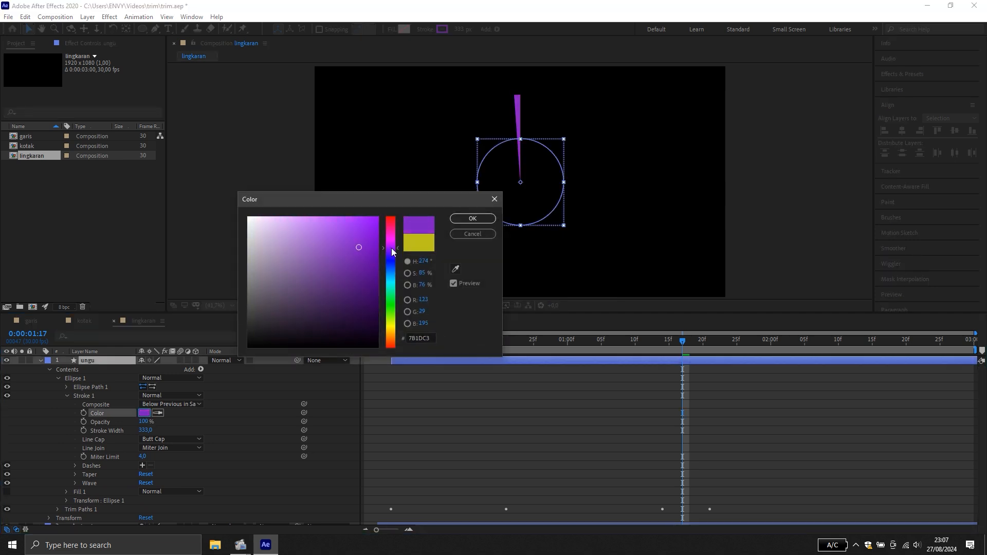
{"action": "left_click", "coordinate": [471, 218]}
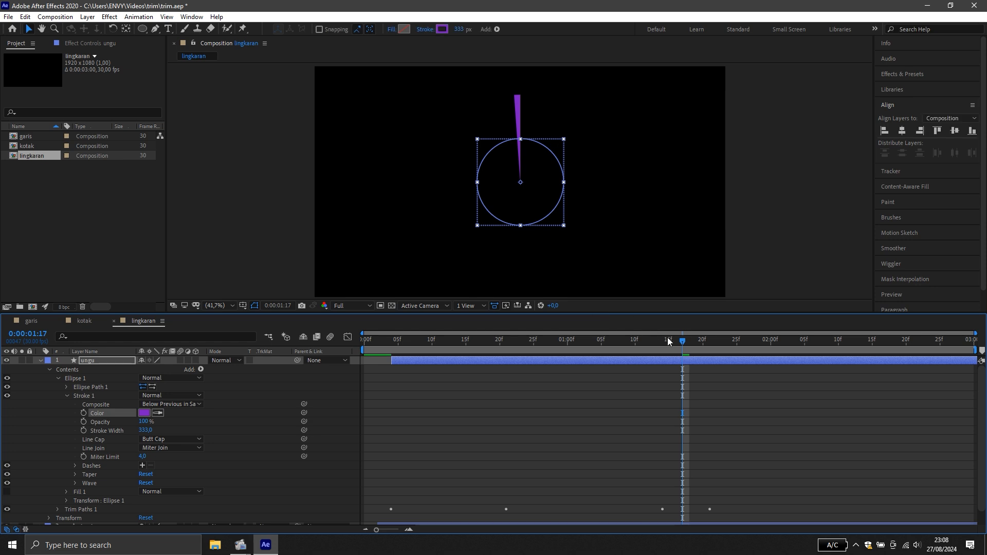
{"action": "left_click_drag", "start_coordinate": [679, 344], "coordinate": [641, 369]}
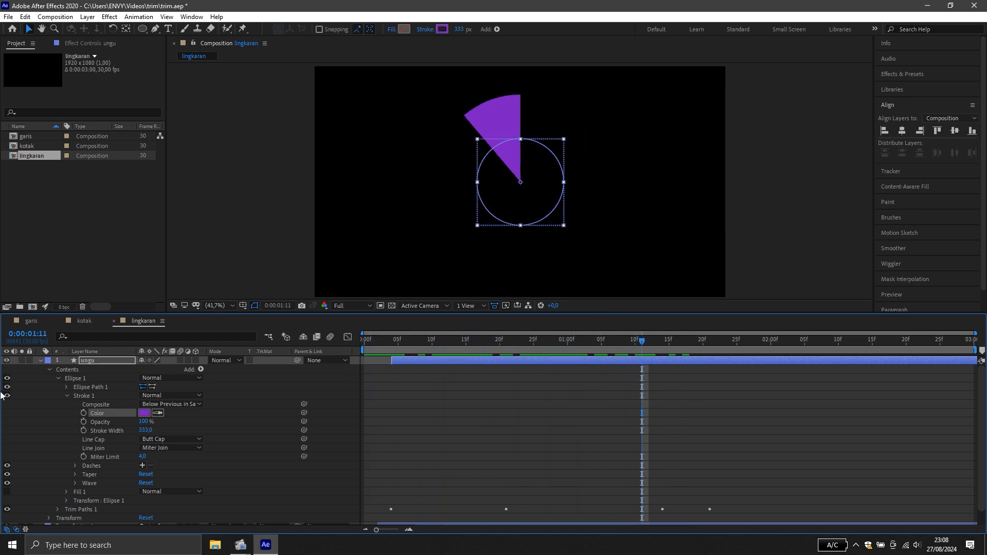
{"action": "left_click", "coordinate": [42, 359]}
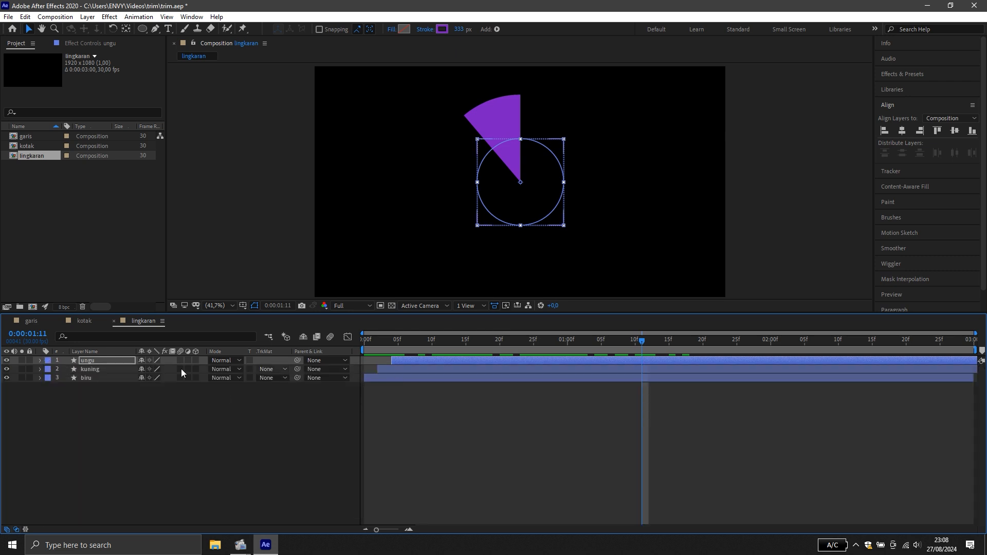
Duplicate the ungu layer and rename the copy merah
{"action": "left_click", "coordinate": [85, 362]}
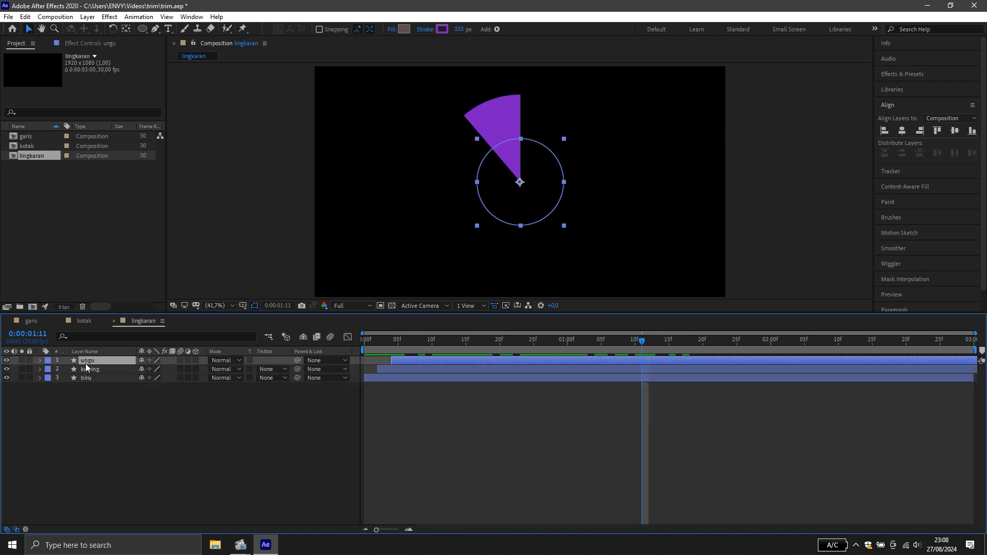
{"action": "key", "text": "ctrl+d"}
{"action": "right_click", "coordinate": [85, 363]}
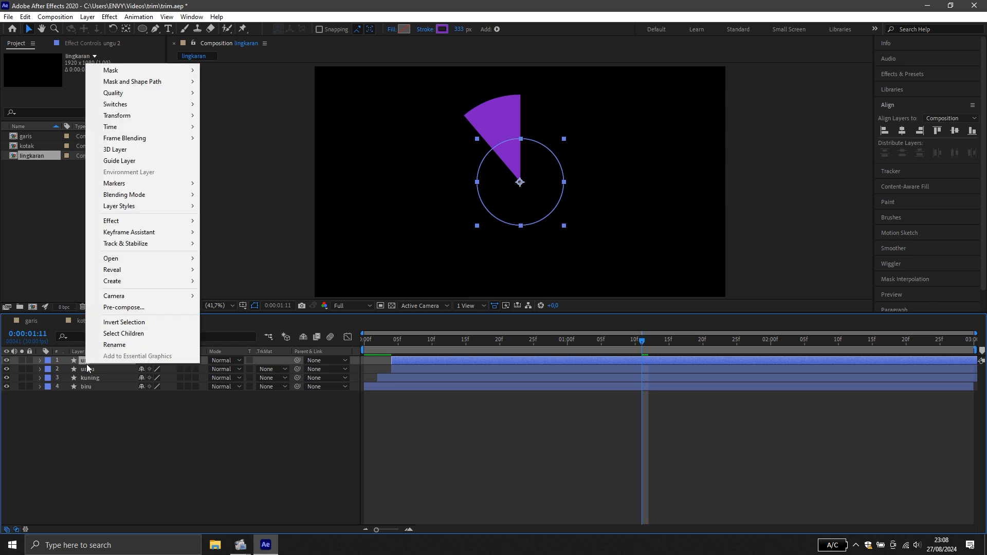
{"action": "left_click", "coordinate": [114, 342]}
{"action": "type", "text": "merah"}
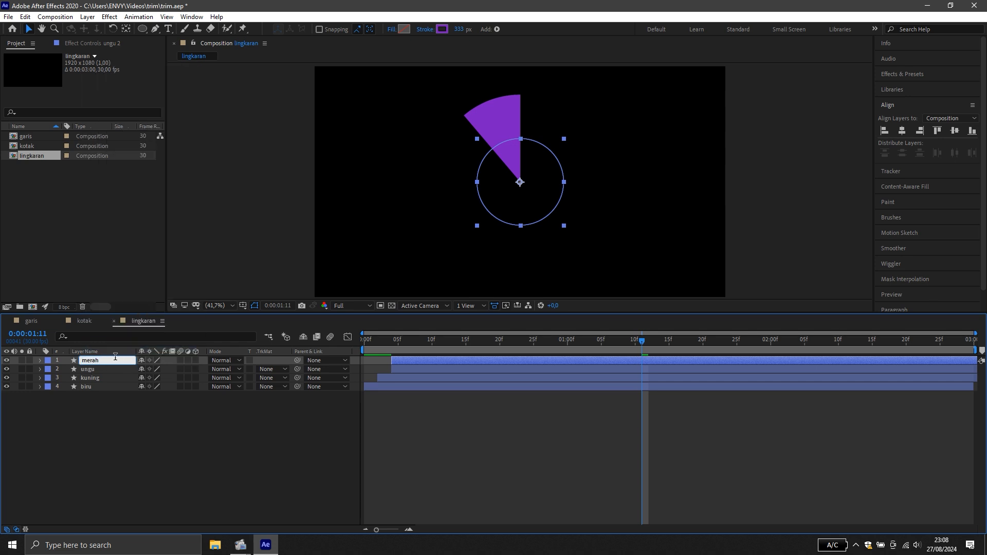
{"action": "left_click", "coordinate": [142, 425]}
Shift the merah layer to start at frame 6 and set its Ellipse 1 stroke color to red C31D25
{"action": "left_click_drag", "start_coordinate": [403, 363], "coordinate": [416, 364]}
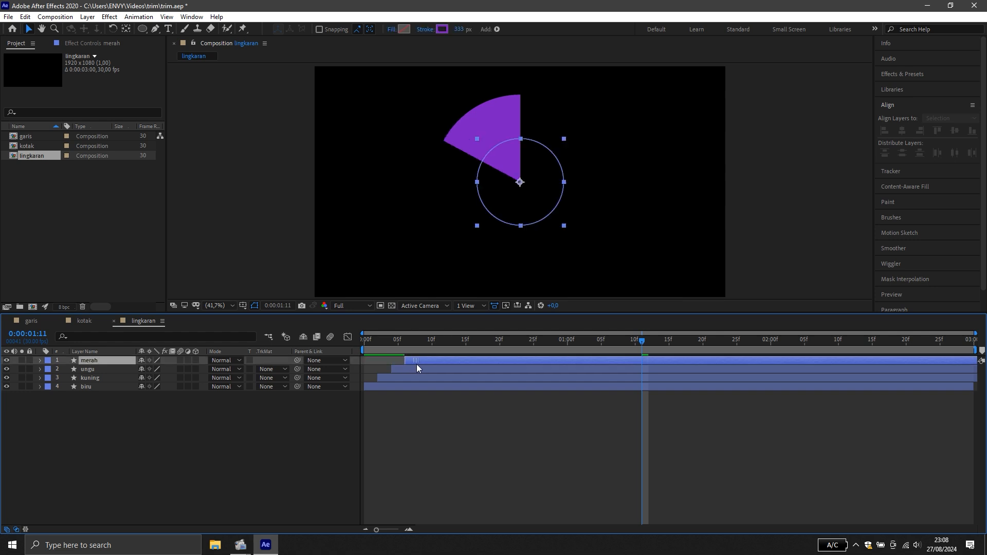
{"action": "left_click", "coordinate": [40, 360]}
{"action": "left_click", "coordinate": [49, 370]}
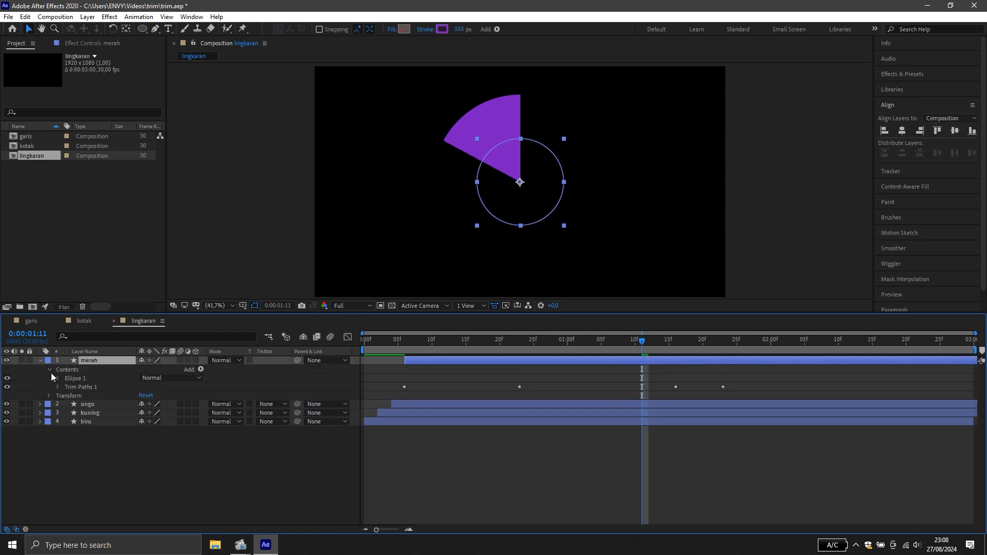
{"action": "left_click", "coordinate": [57, 379]}
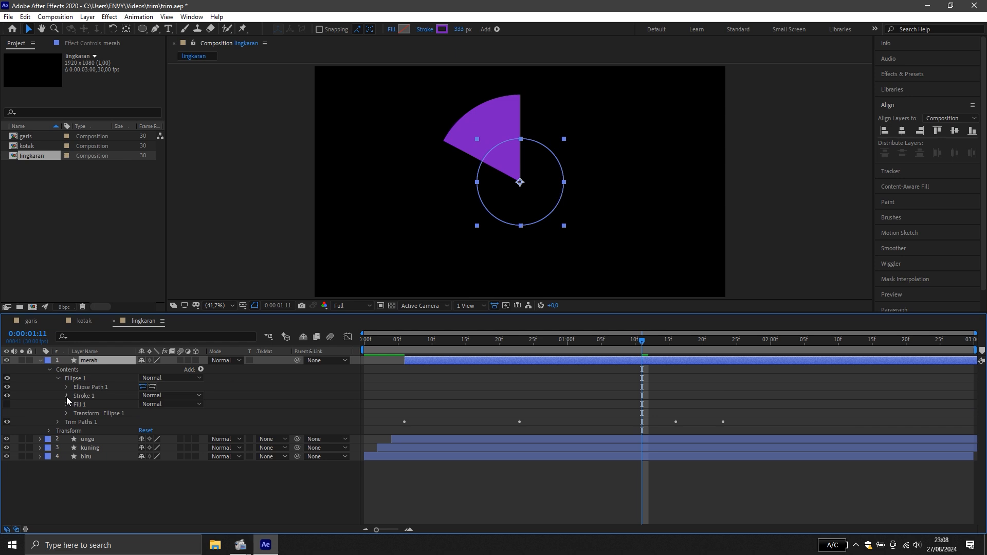
{"action": "left_click", "coordinate": [67, 396]}
{"action": "left_click", "coordinate": [143, 413]}
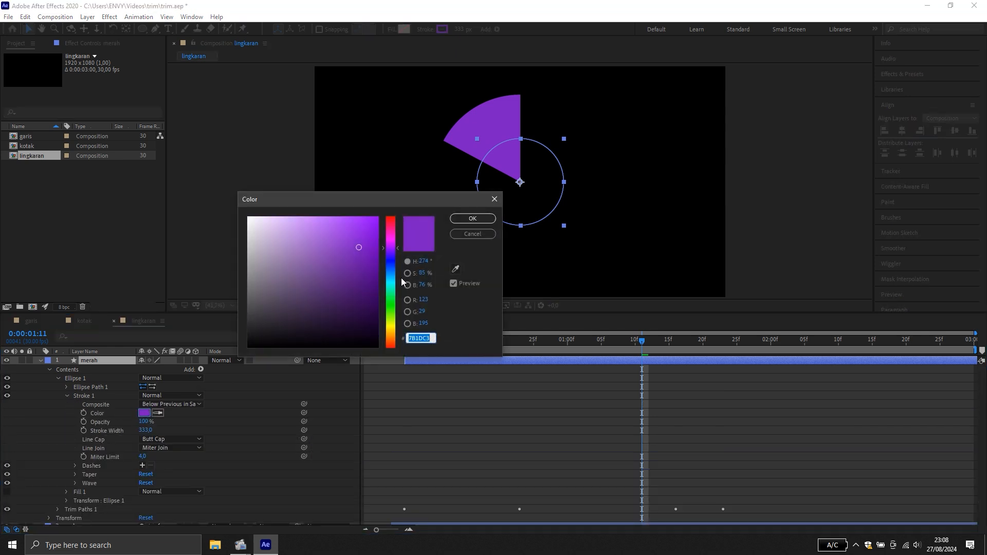
{"action": "left_click_drag", "start_coordinate": [391, 274], "coordinate": [387, 219]}
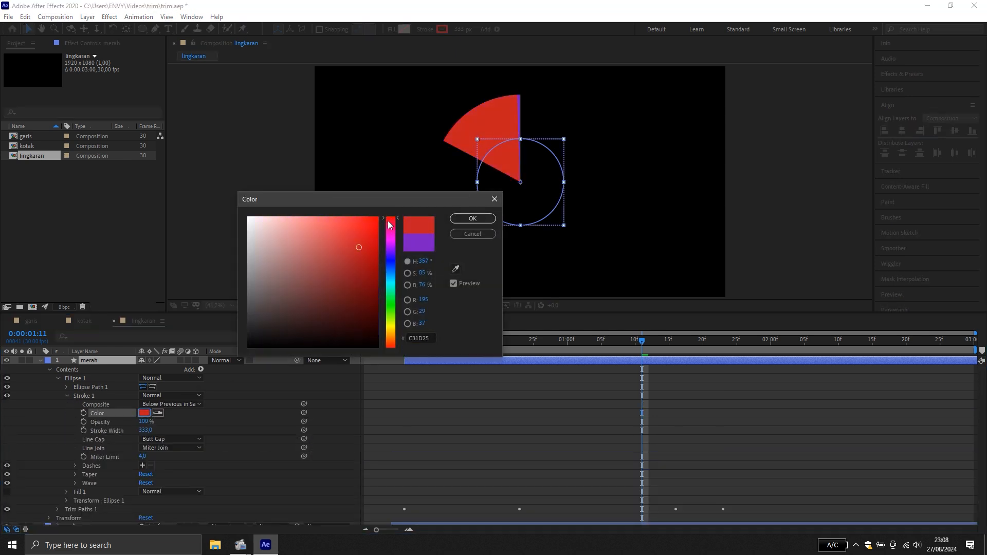
{"action": "left_click", "coordinate": [462, 219]}
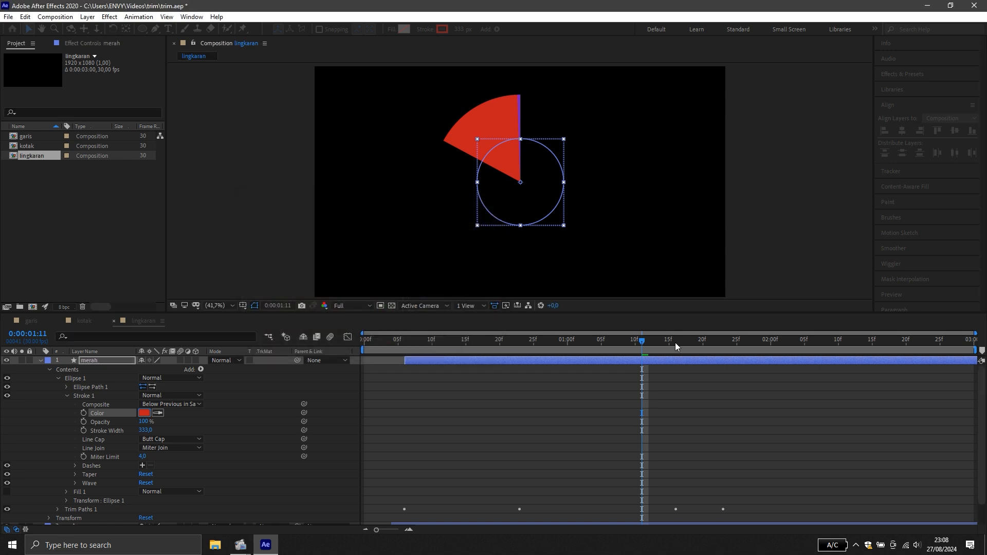
{"action": "left_click", "coordinate": [39, 360]}
{"action": "left_click_drag", "start_coordinate": [640, 345], "coordinate": [655, 377]}
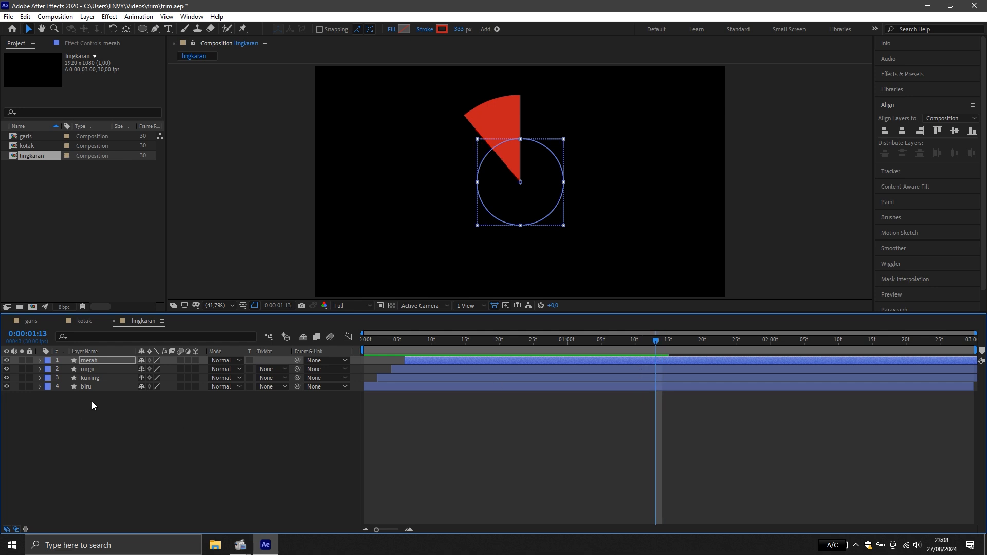
Duplicate the merah layer and shift the copy to start at frame 8
{"action": "left_click", "coordinate": [91, 363]}
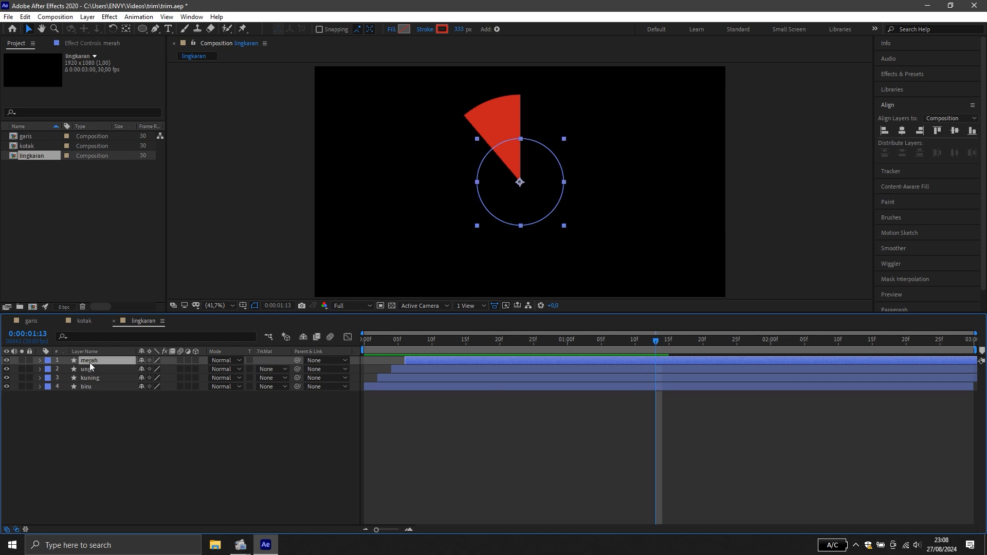
{"action": "key", "text": "ctrl+d"}
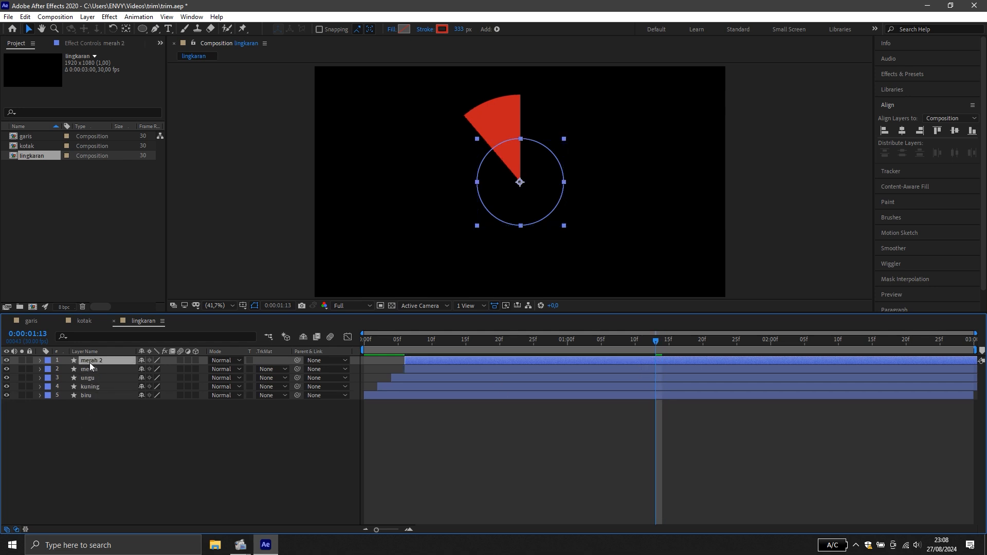
{"action": "left_click_drag", "start_coordinate": [433, 358], "coordinate": [446, 358]}
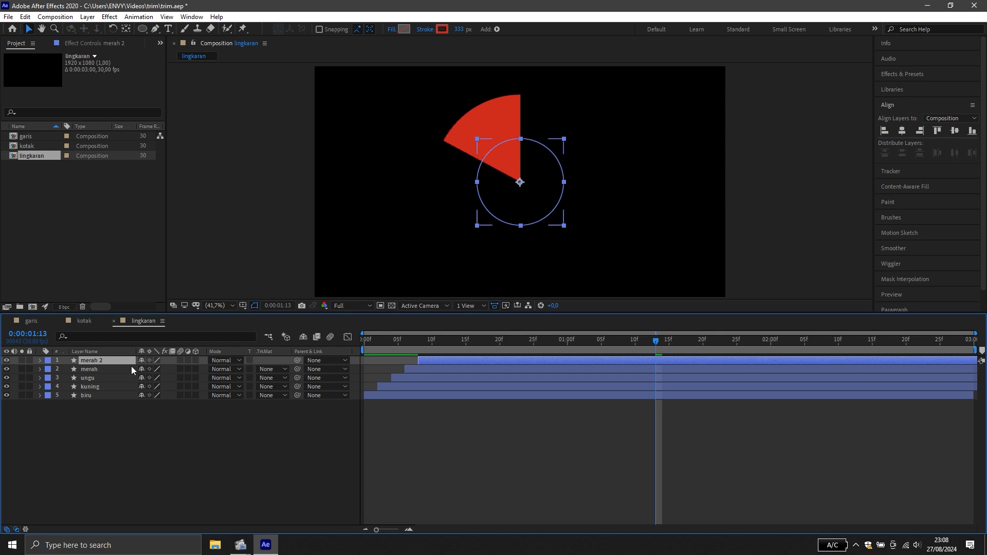
Rename the merah 2 layer as hijau
{"action": "right_click", "coordinate": [106, 361]}
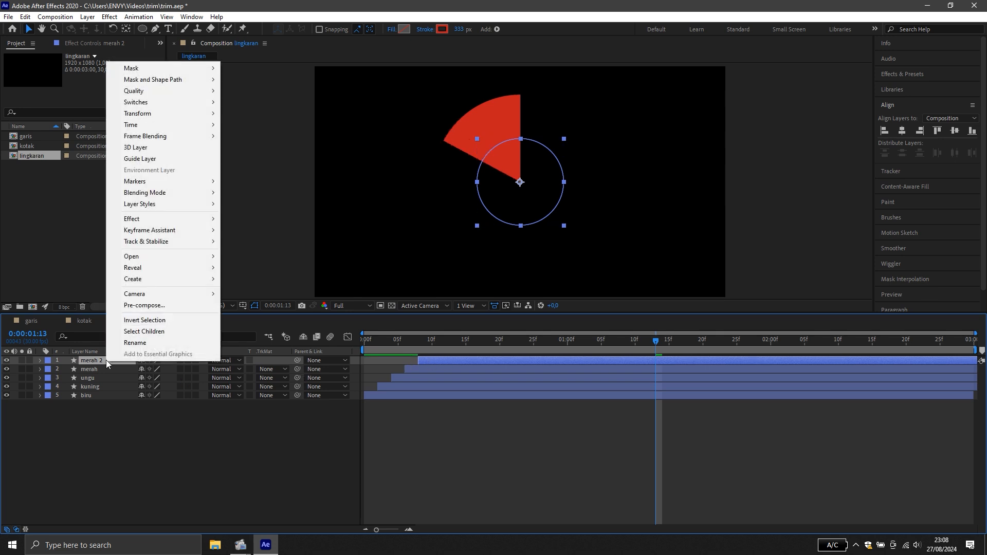
{"action": "left_click", "coordinate": [140, 343]}
{"action": "type", "text": "hijau"}
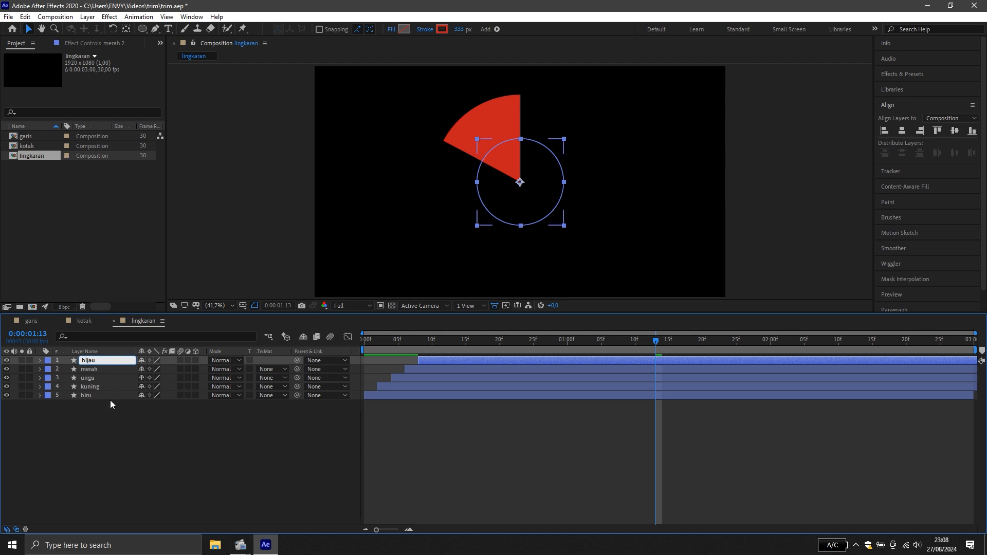
{"action": "key", "text": "Return"}
Set the hijau layer's Ellipse 1 stroke color to dark green 12880F and preview it on the timeline
{"action": "left_click", "coordinate": [40, 360]}
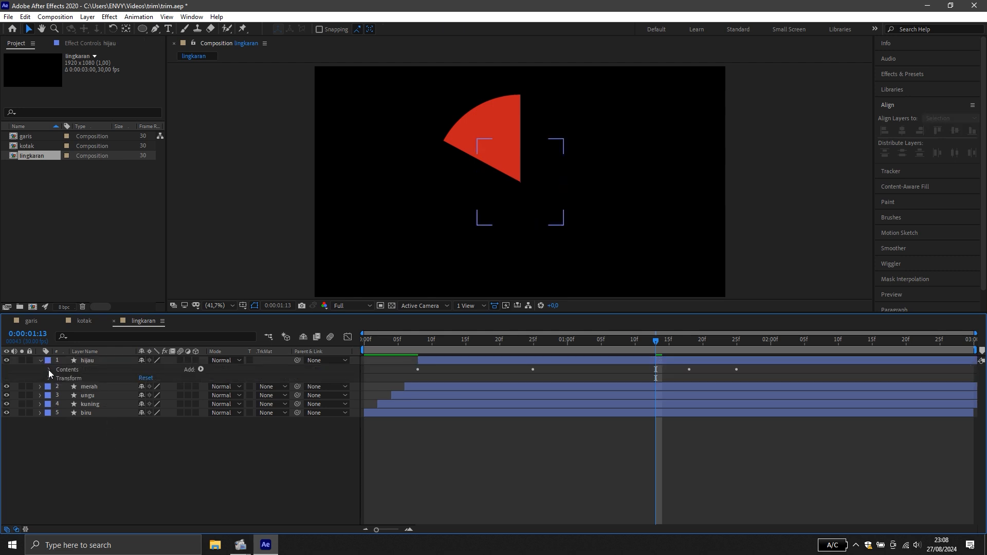
{"action": "left_click", "coordinate": [48, 369]}
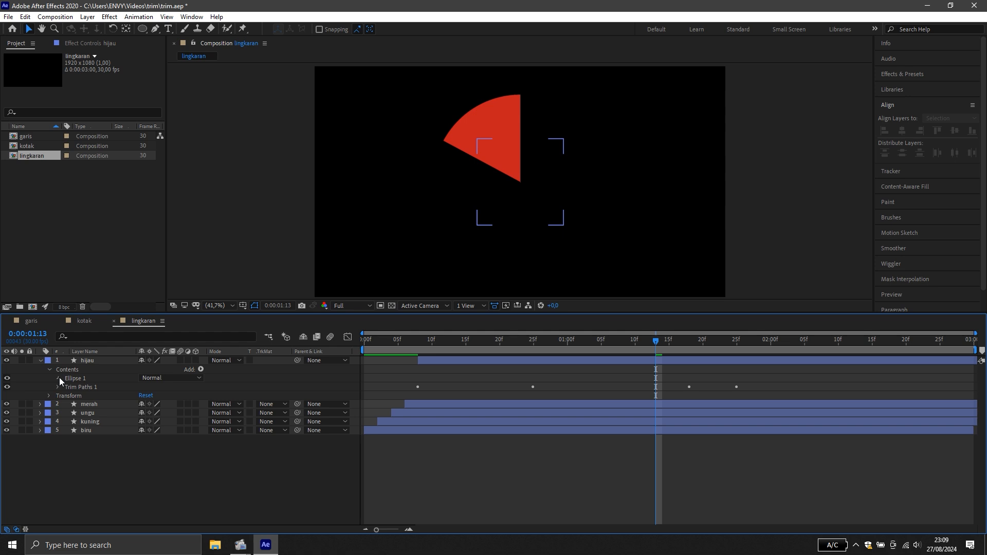
{"action": "left_click", "coordinate": [60, 378]}
{"action": "left_click", "coordinate": [67, 396]}
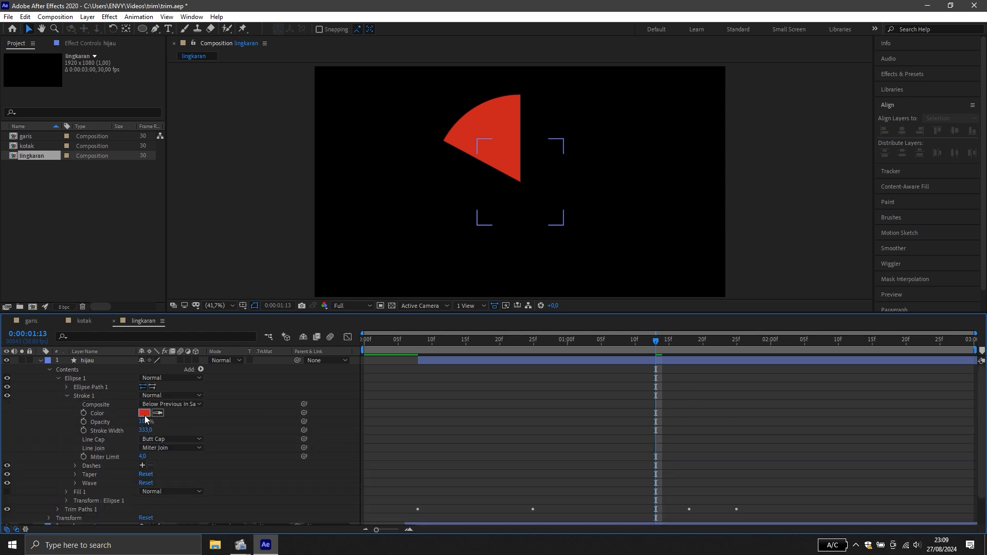
{"action": "left_click", "coordinate": [145, 414]}
{"action": "mouse_move", "coordinate": [395, 292]}
{"action": "left_mouse_down"}
{"action": "mouse_move", "coordinate": [391, 315]}
{"action": "mouse_move", "coordinate": [364, 277]}
{"action": "left_mouse_up"}
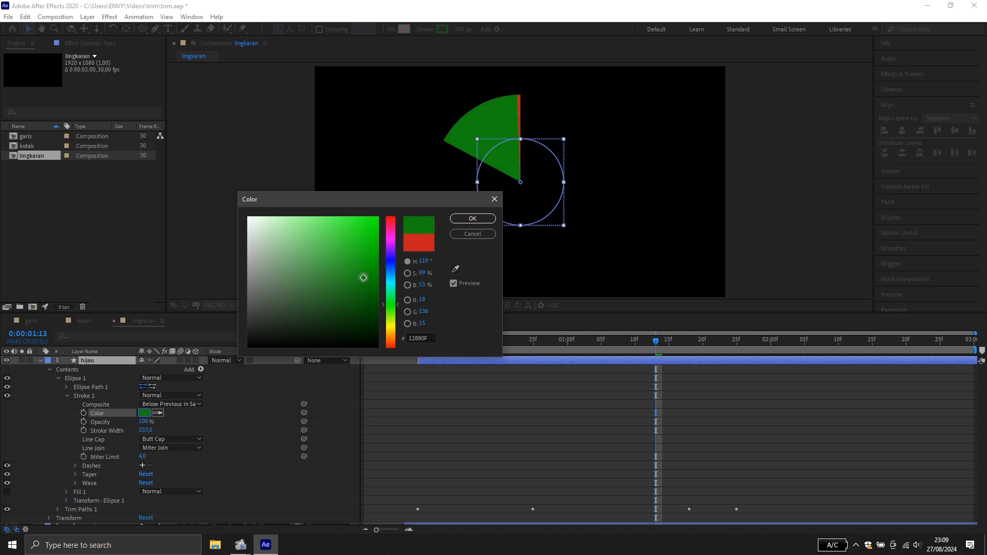
{"action": "left_click", "coordinate": [465, 219]}
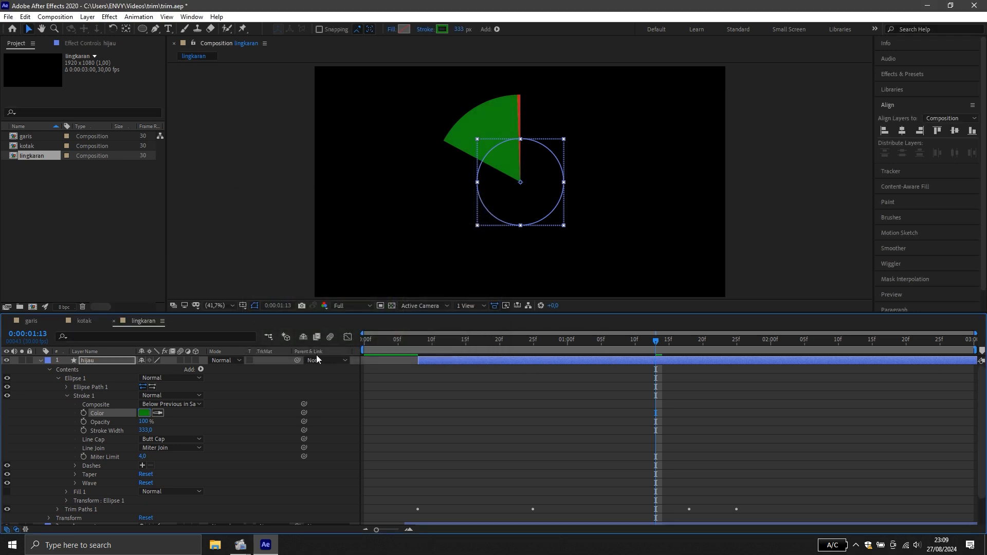
{"action": "left_click", "coordinate": [41, 360]}
{"action": "left_click", "coordinate": [614, 340]}
{"action": "left_click_drag", "start_coordinate": [547, 347], "coordinate": [710, 378]}
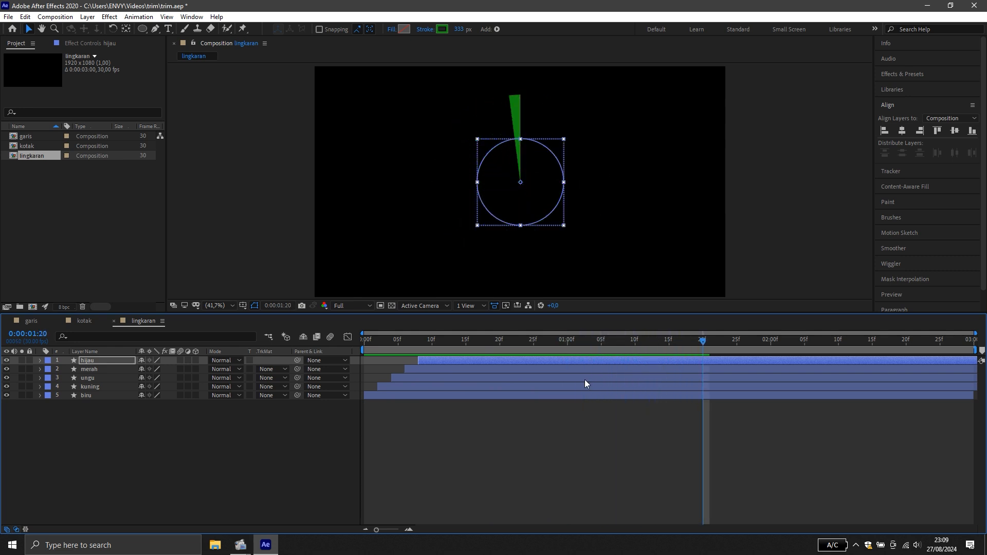
Duplicate the hijau layer and shift the copy to start at frame 10
{"action": "left_click", "coordinate": [99, 358]}
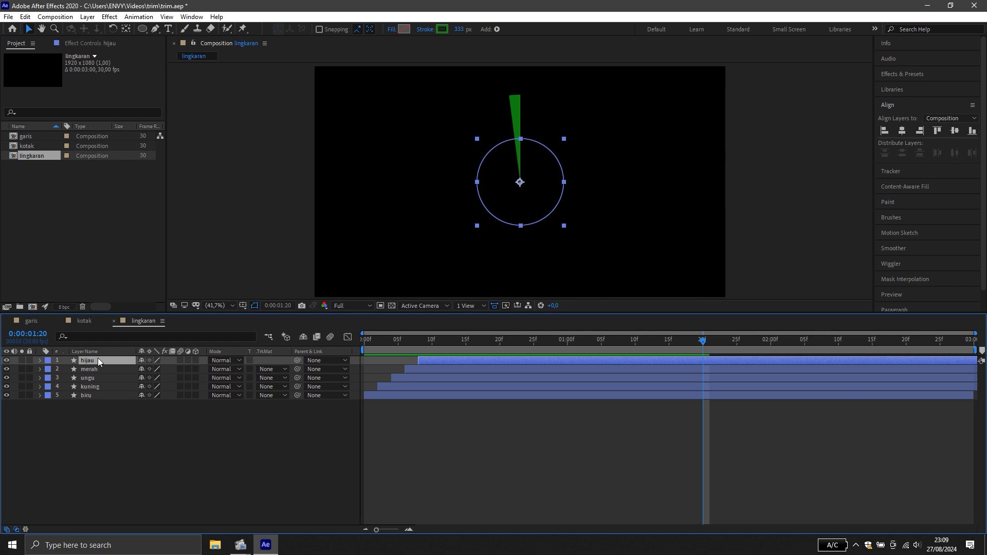
{"action": "key", "text": "ctrl+d"}
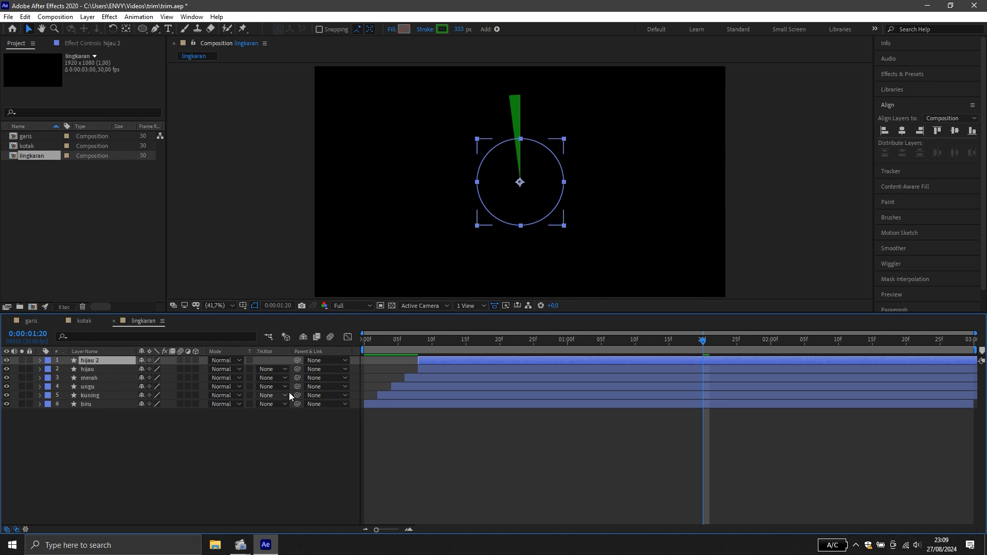
{"action": "left_click_drag", "start_coordinate": [433, 360], "coordinate": [449, 361]}
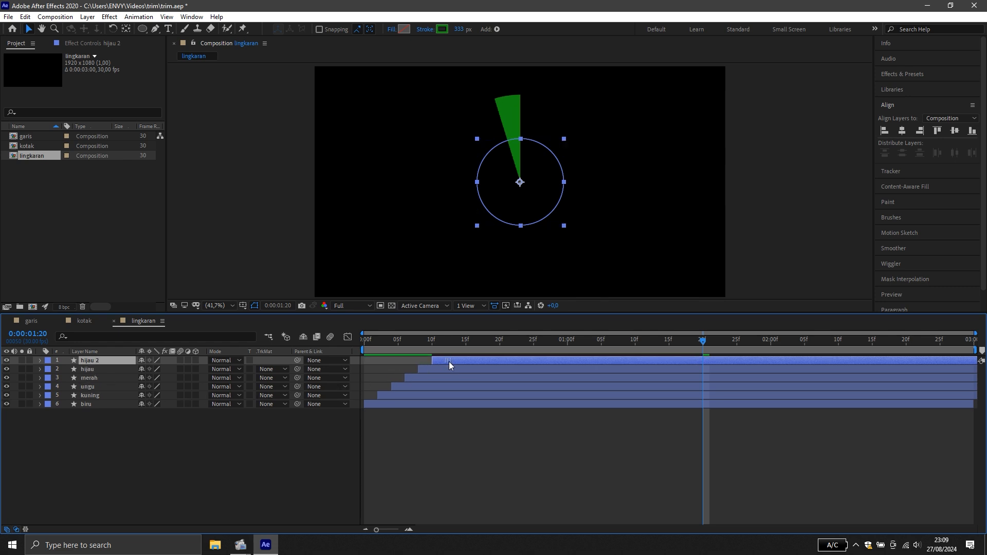
Rename the hijau 2 layer as putih
{"action": "right_click", "coordinate": [88, 361]}
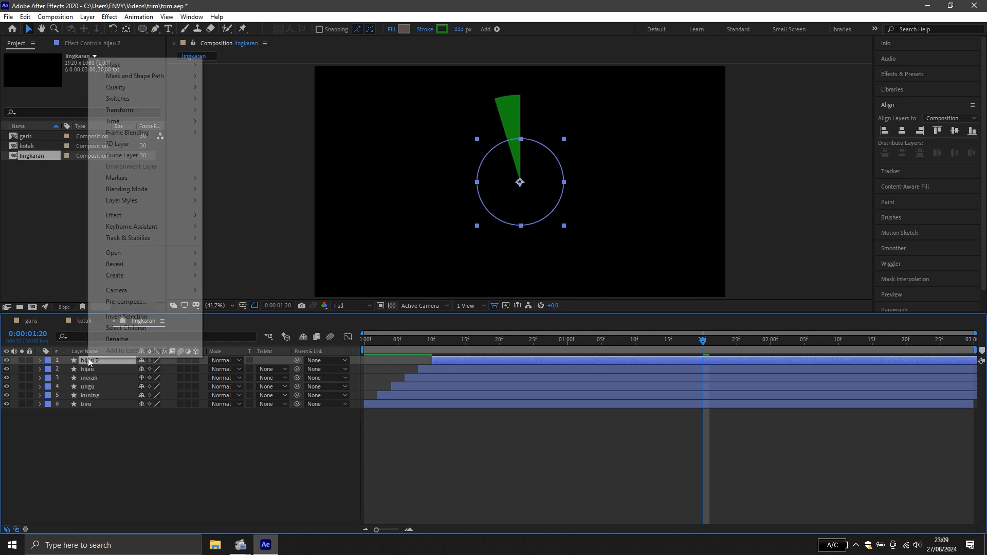
{"action": "left_click", "coordinate": [117, 339]}
{"action": "type", "text": "putih"}
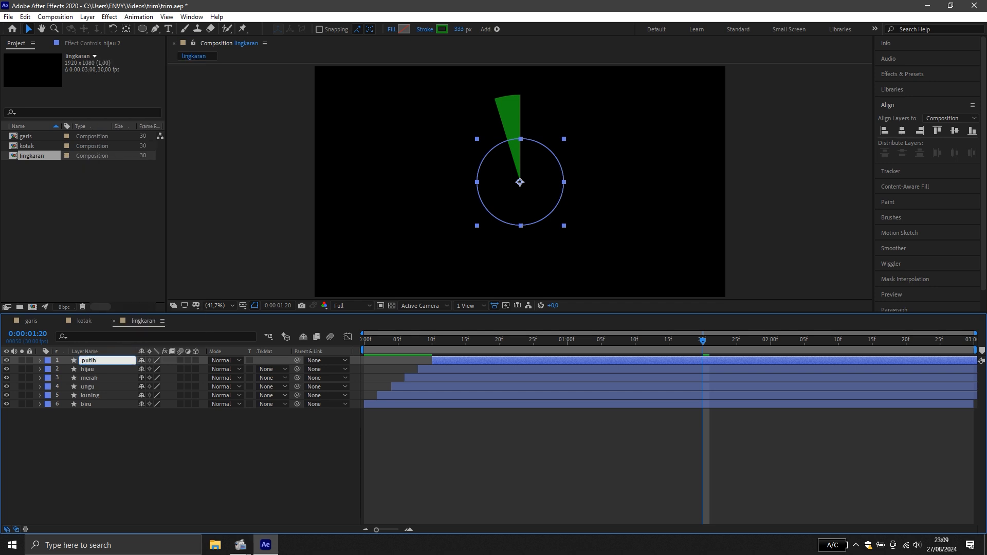
{"action": "left_click", "coordinate": [143, 507]}
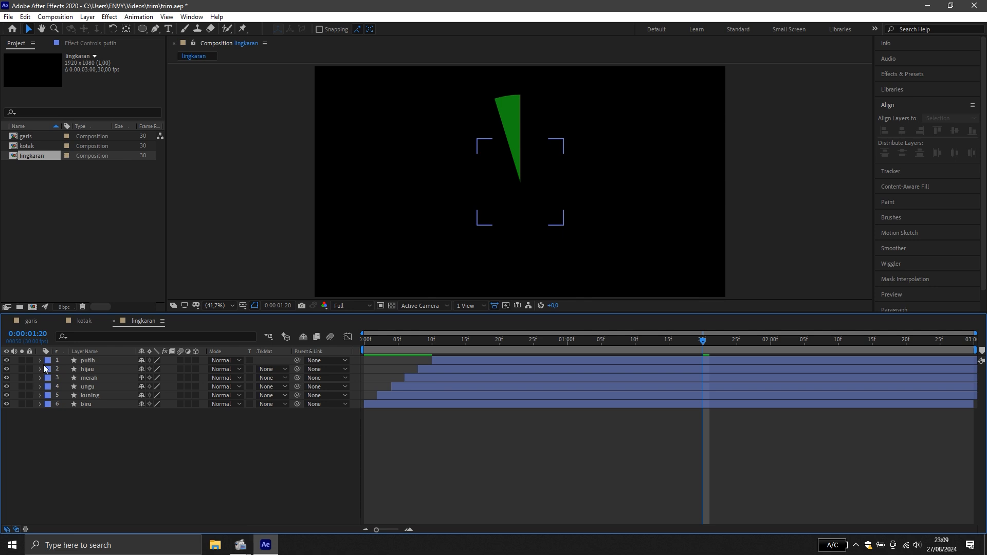
Set the putih layer's Ellipse 1 stroke color to white and collapse the layer's properties
{"action": "left_click", "coordinate": [40, 361]}
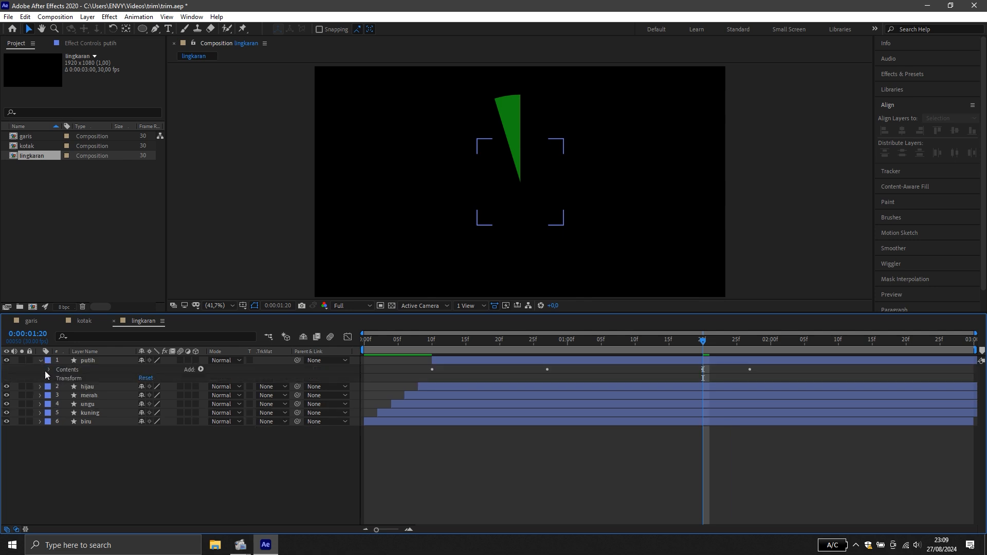
{"action": "left_click", "coordinate": [48, 369]}
{"action": "left_click", "coordinate": [57, 378]}
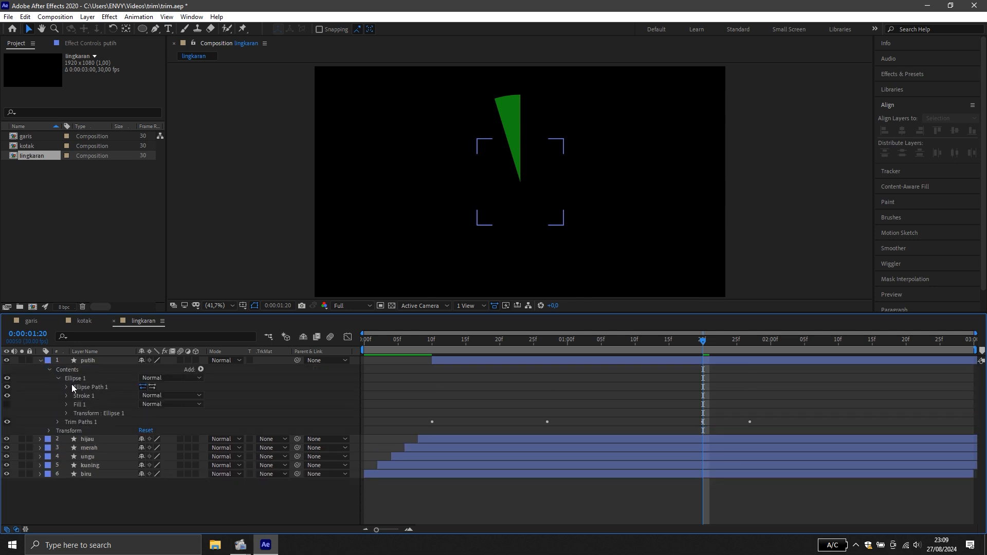
{"action": "left_click", "coordinate": [64, 387]}
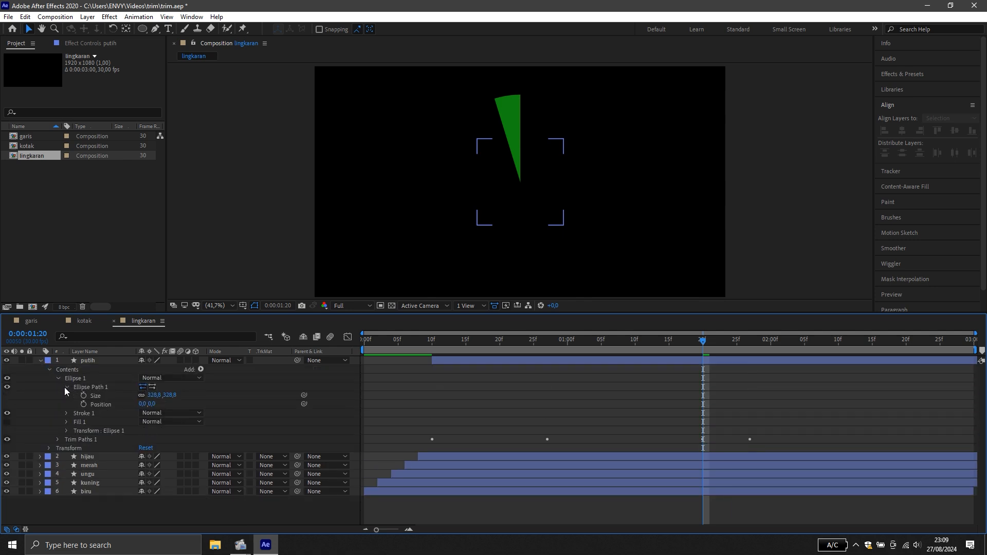
{"action": "left_click", "coordinate": [65, 414]}
{"action": "left_click", "coordinate": [144, 431]}
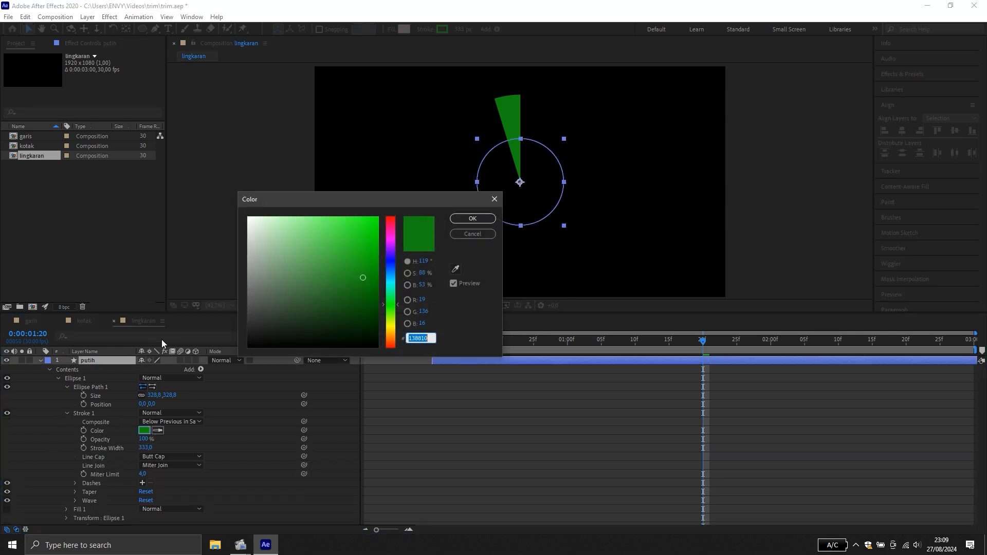
{"action": "left_click_drag", "start_coordinate": [263, 268], "coordinate": [231, 157]}
{"action": "left_click", "coordinate": [452, 219]}
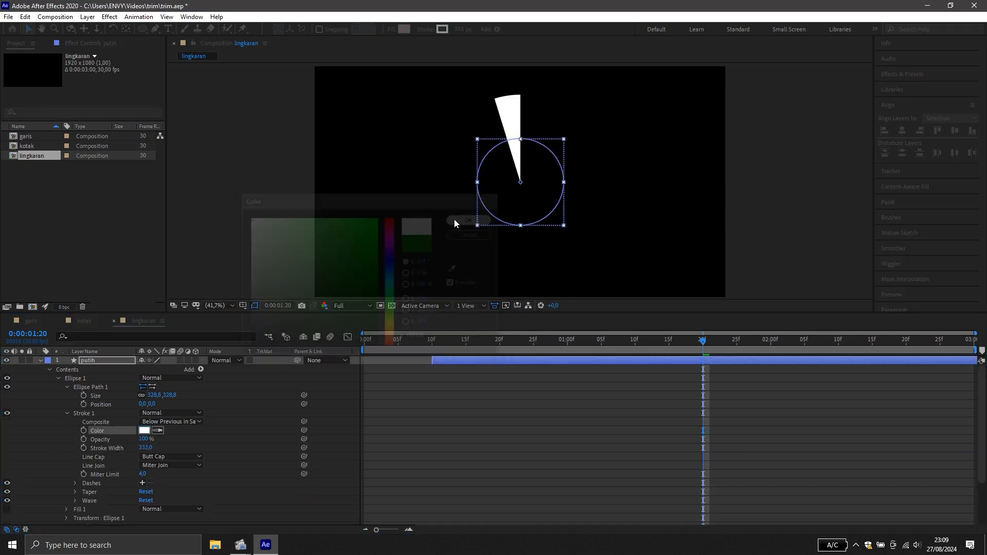
{"action": "left_click", "coordinate": [41, 360]}
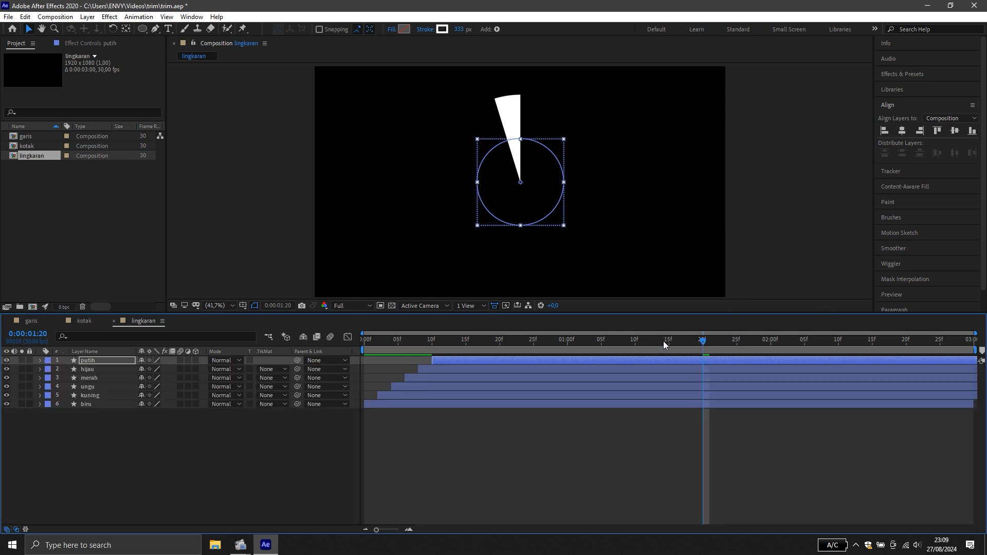
Play back the lingkaran composition from the first frame to check the color sequence
{"action": "left_click_drag", "start_coordinate": [663, 345], "coordinate": [236, 369]}
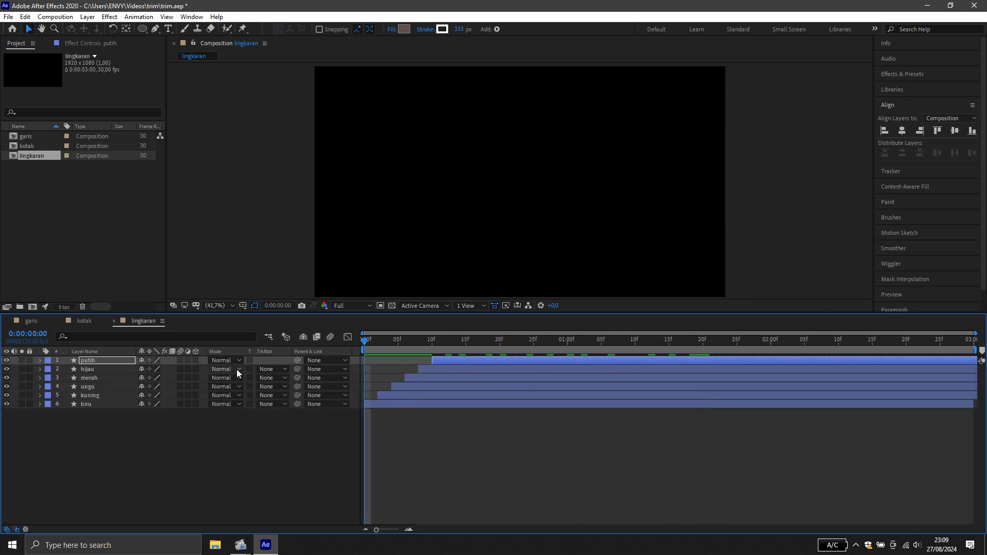
{"action": "key", "text": "space"}
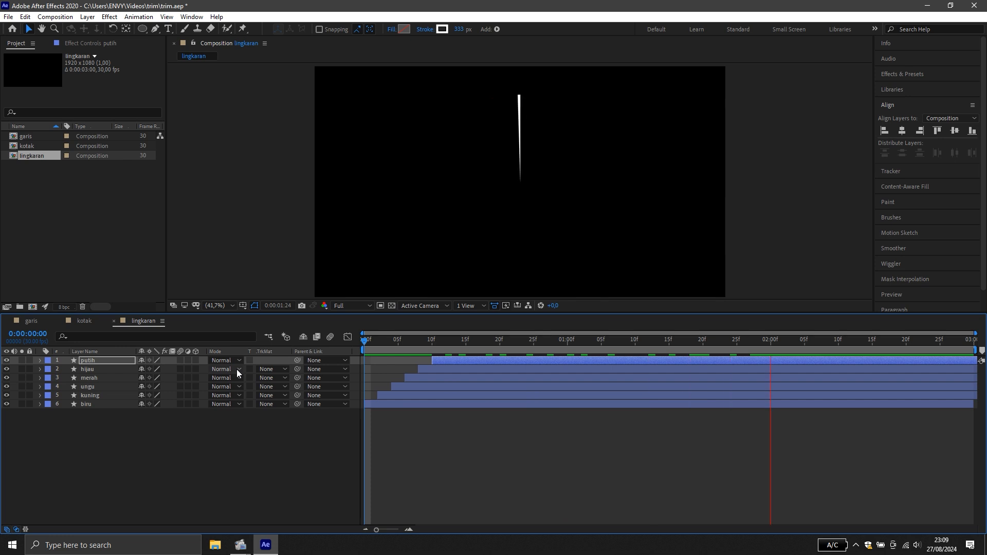
{"action": "key", "text": "space"}
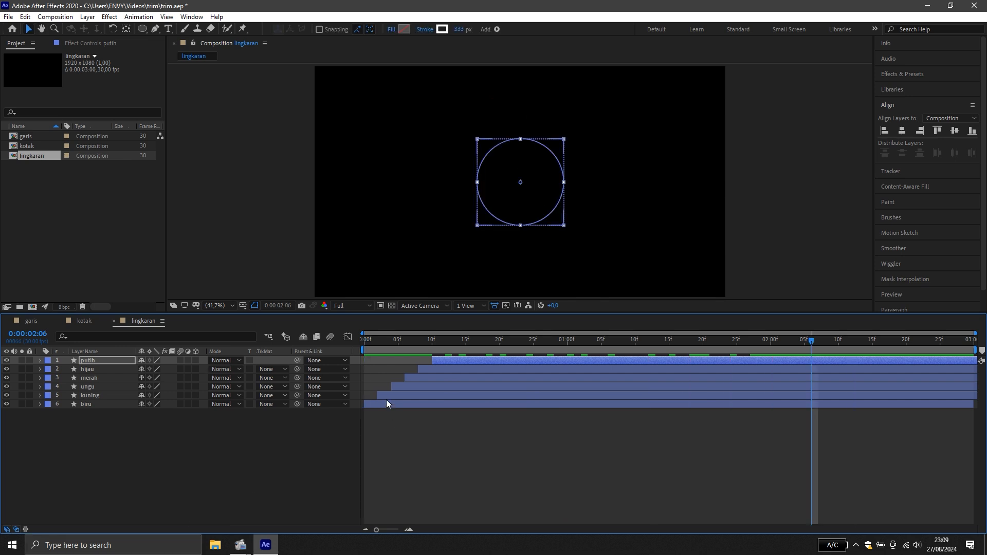
Restagger kuning, ungu, merah, hijau and putih to start at frames 4, 7, 10, 13 and 16, and play back the transition
{"action": "mouse_move", "coordinate": [386, 397]}
{"action": "left_mouse_down"}
{"action": "mouse_move", "coordinate": [455, 382]}
{"action": "mouse_move", "coordinate": [447, 369]}
{"action": "mouse_move", "coordinate": [504, 361]}
{"action": "left_mouse_up"}
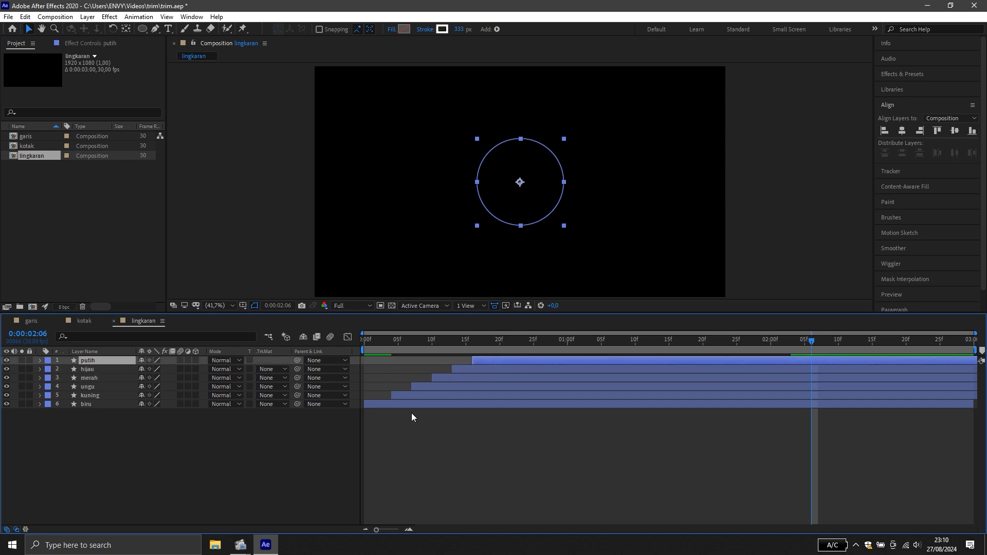
{"action": "left_click", "coordinate": [412, 412]}
{"action": "left_click", "coordinate": [381, 346]}
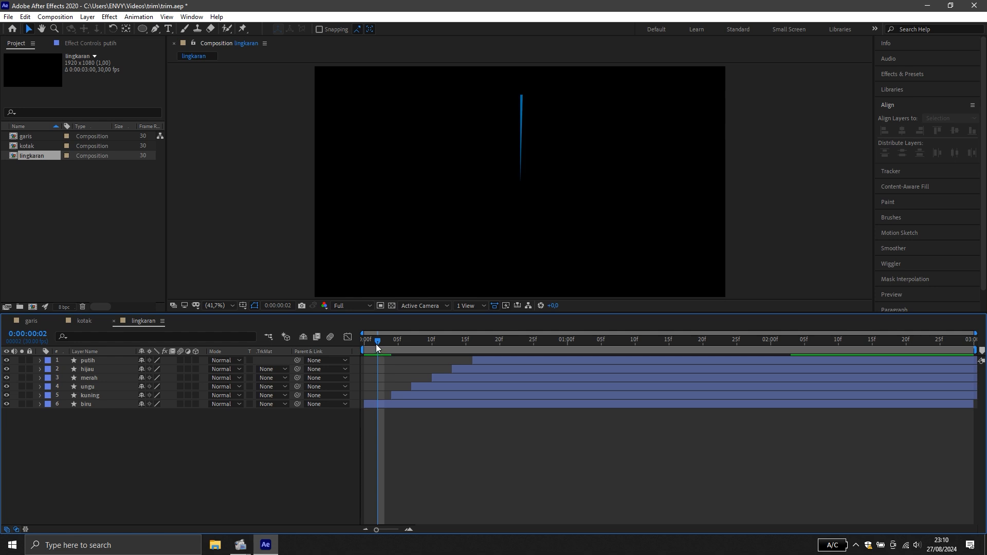
{"action": "key", "text": "space"}
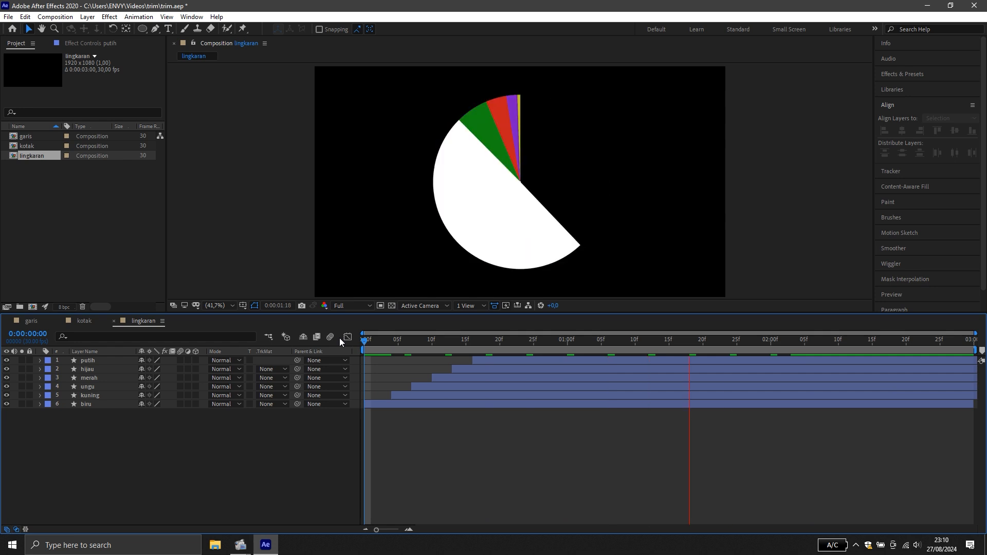
{"action": "key", "text": "space"}
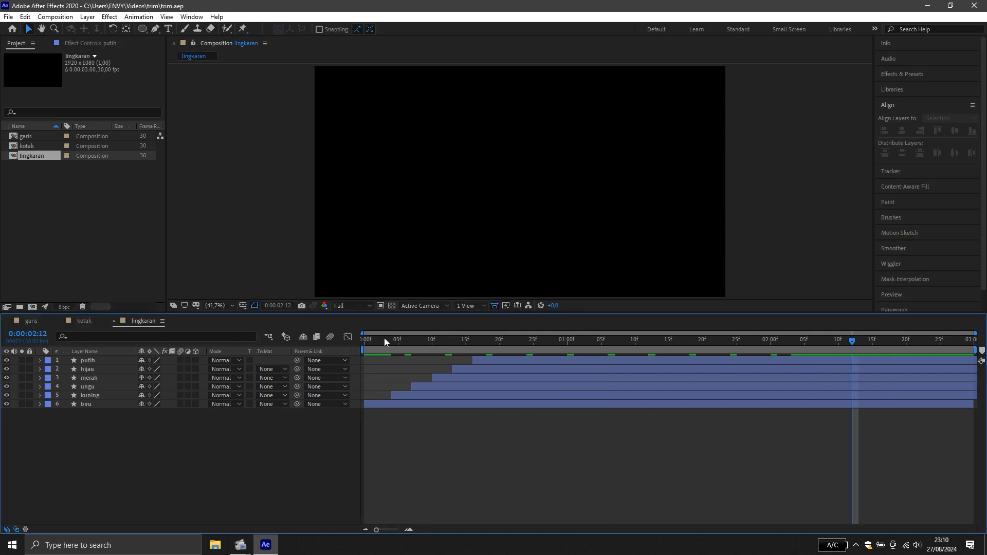
Create a new 1920 x 1080 composition named teks at 30 fps with a 3-second duration
{"action": "left_click", "coordinate": [55, 17]}
{"action": "left_click", "coordinate": [67, 28]}
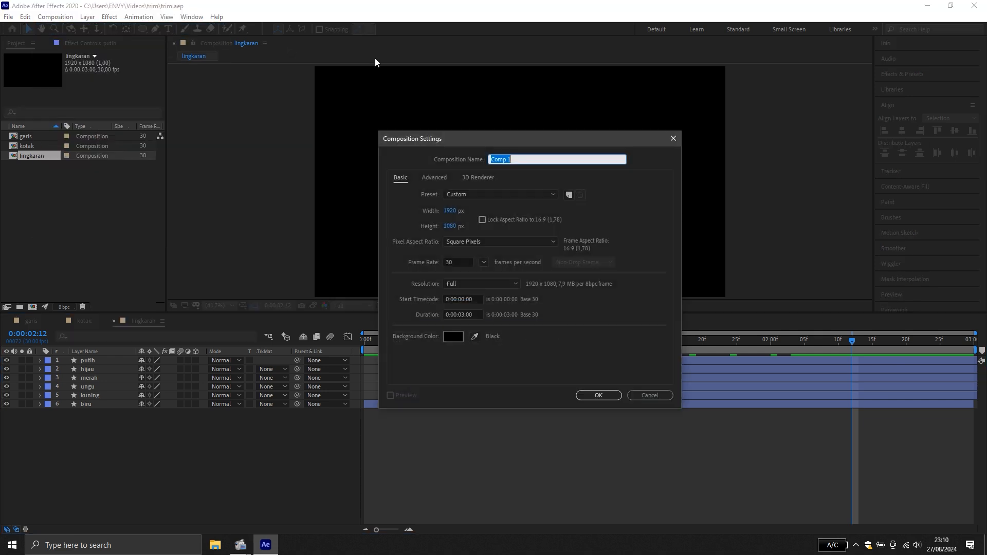
{"action": "type", "text": "teks"}
{"action": "left_click", "coordinate": [599, 397]}
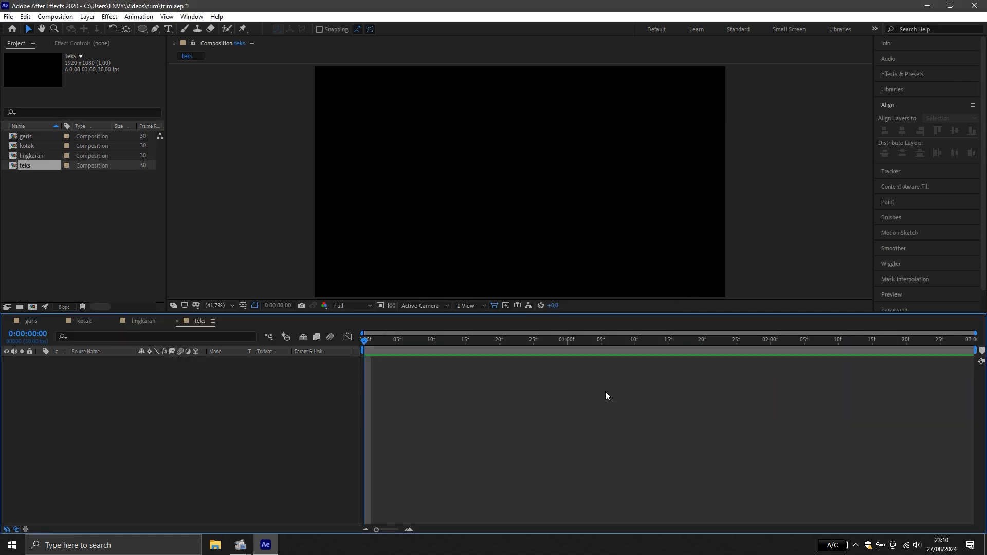
Add a text layer reading TRIM to the teks composition
{"action": "left_click", "coordinate": [169, 28]}
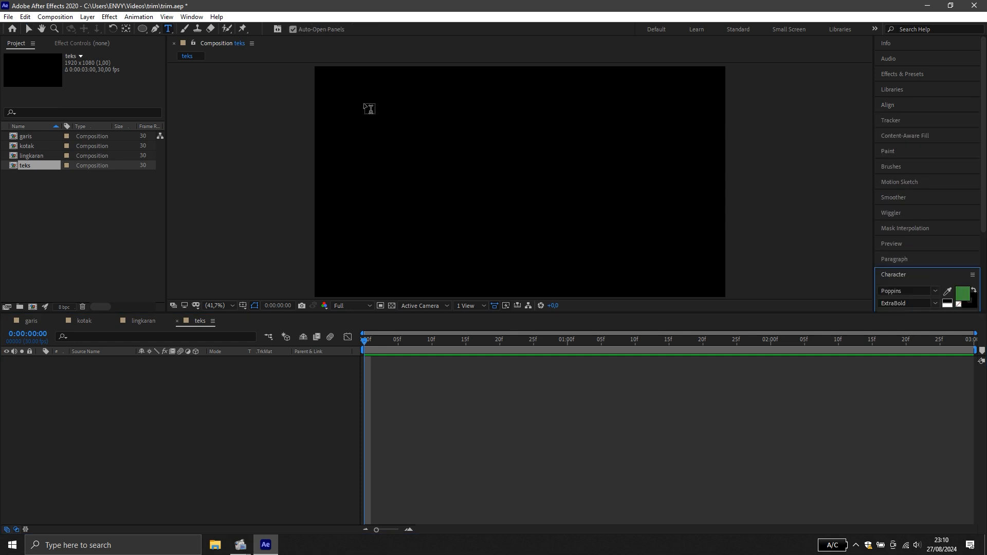
{"action": "left_click", "coordinate": [416, 178]}
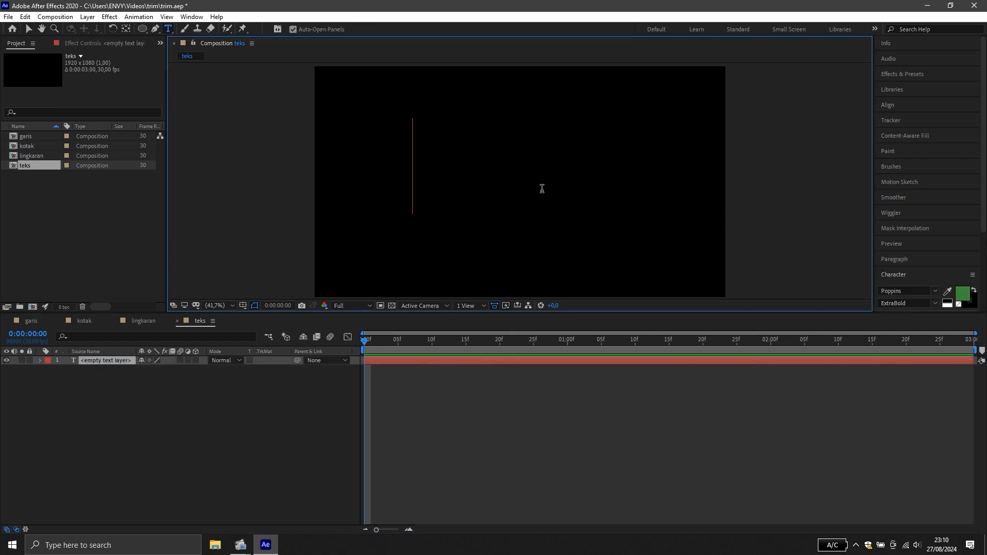
{"action": "type", "text": "TRIM"}
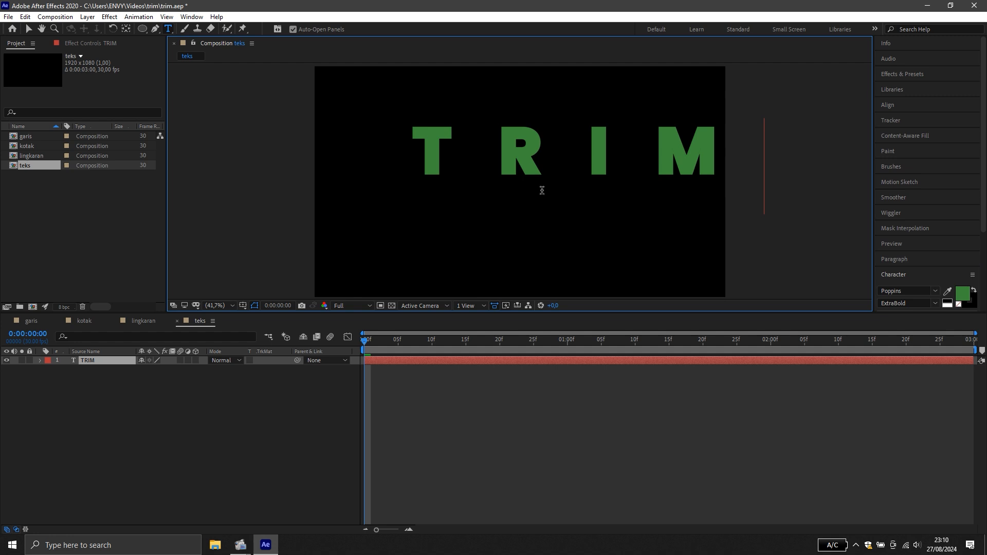
Center the TRIM text horizontally and vertically in the composition and move its anchor point to the middle of the text
{"action": "left_click", "coordinate": [28, 29]}
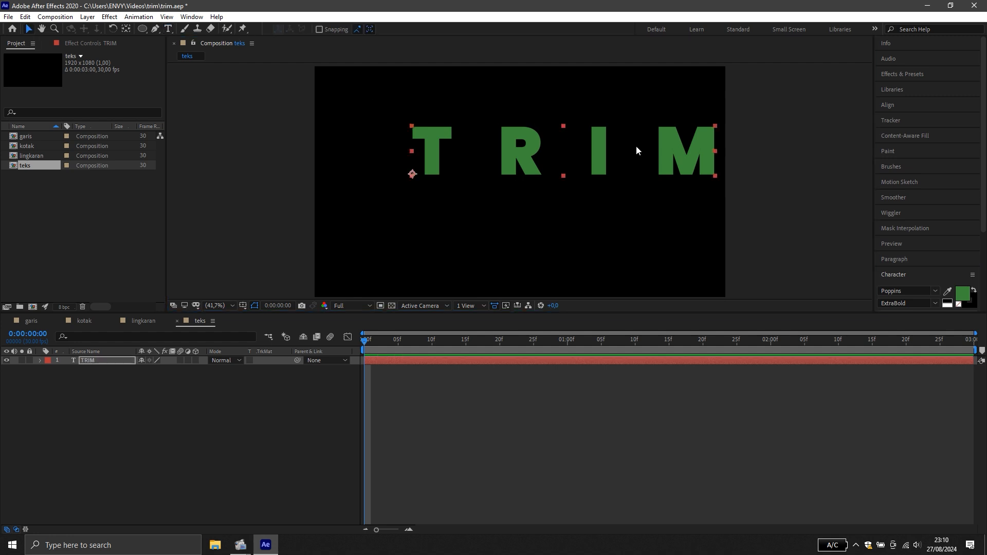
{"action": "left_click", "coordinate": [897, 106]}
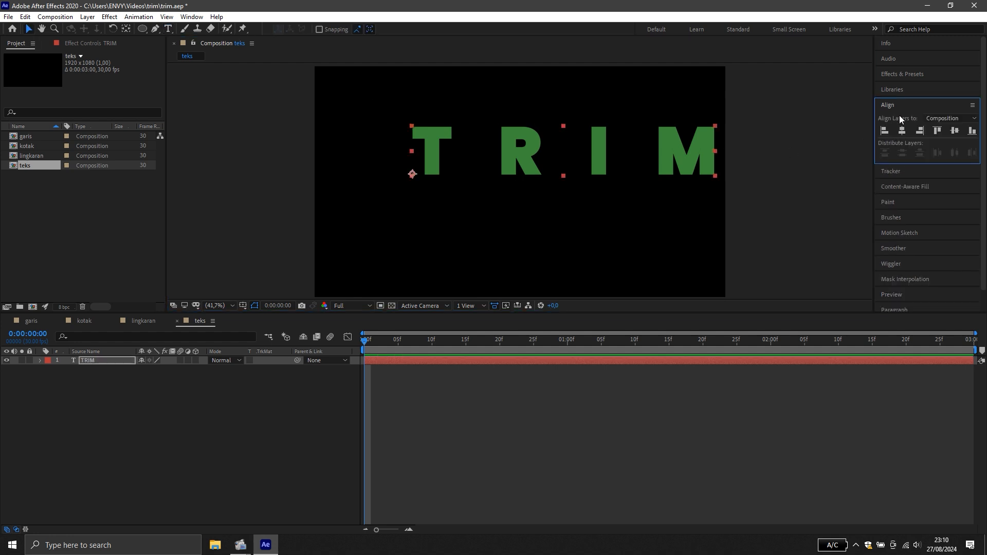
{"action": "left_click", "coordinate": [902, 130]}
{"action": "left_click", "coordinate": [954, 130]}
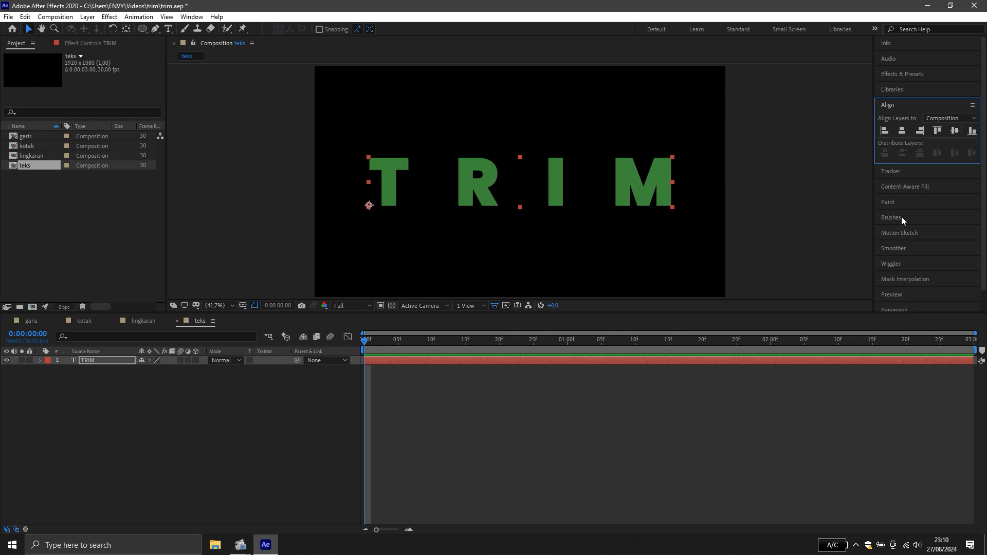
{"action": "left_click", "coordinate": [126, 29]}
{"action": "left_click_drag", "start_coordinate": [369, 205], "coordinate": [520, 183]}
Set the TRIM text's tracking to 71 and its font size to 565 px
{"action": "scroll", "coordinate": [919, 240], "scroll_direction": "down", "scroll_amount": 1}
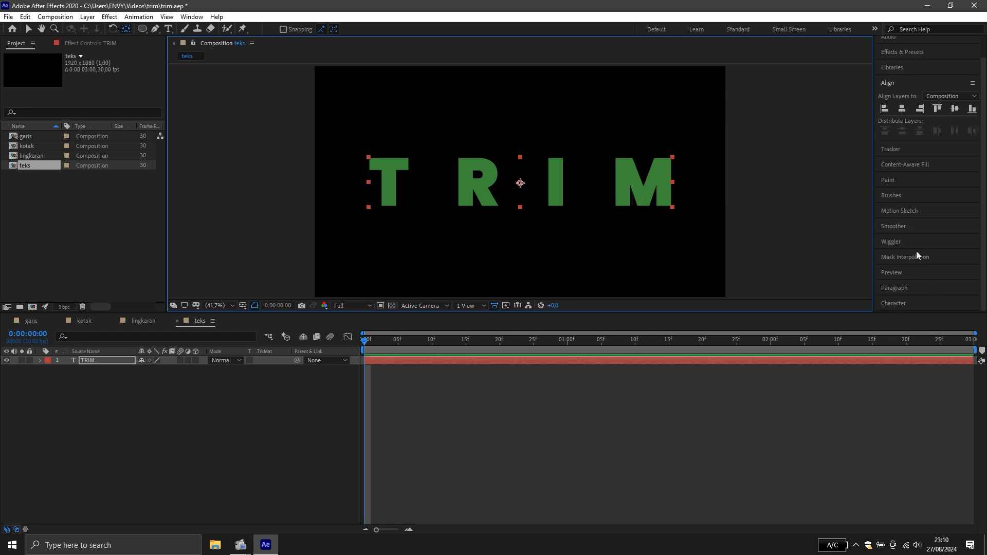
{"action": "left_click", "coordinate": [901, 293]}
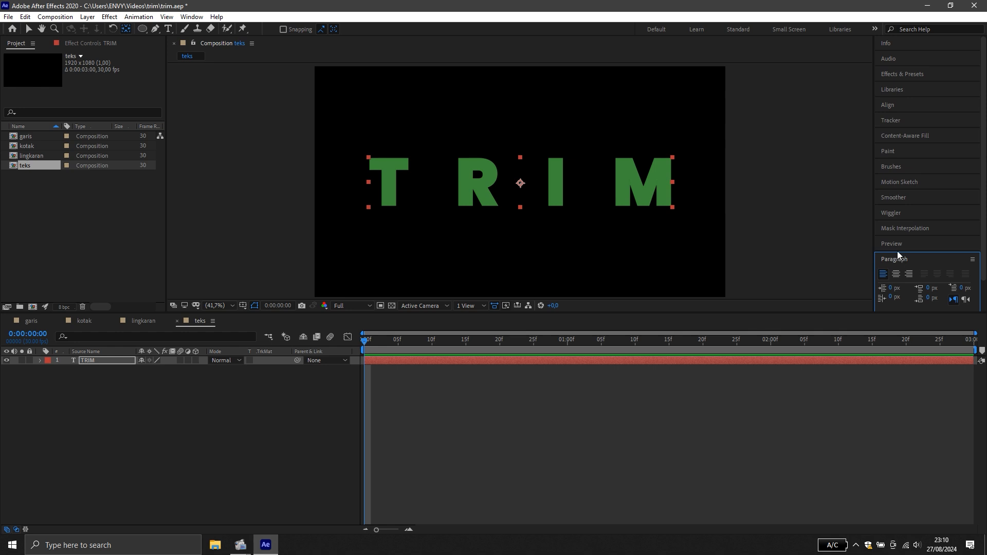
{"action": "scroll", "coordinate": [896, 250], "scroll_direction": "down", "scroll_amount": 2}
{"action": "left_click", "coordinate": [905, 305]}
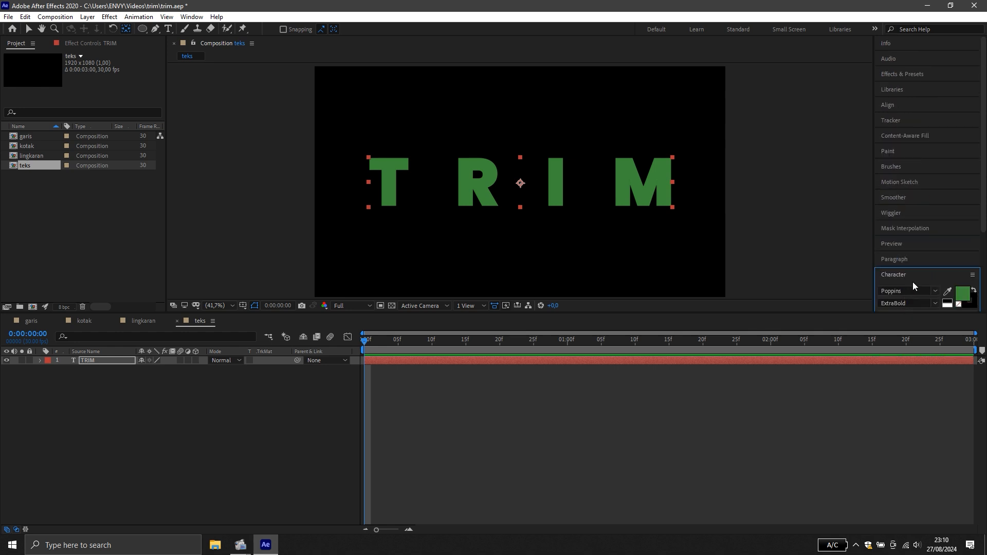
{"action": "scroll", "coordinate": [913, 286], "scroll_direction": "down", "scroll_amount": 5}
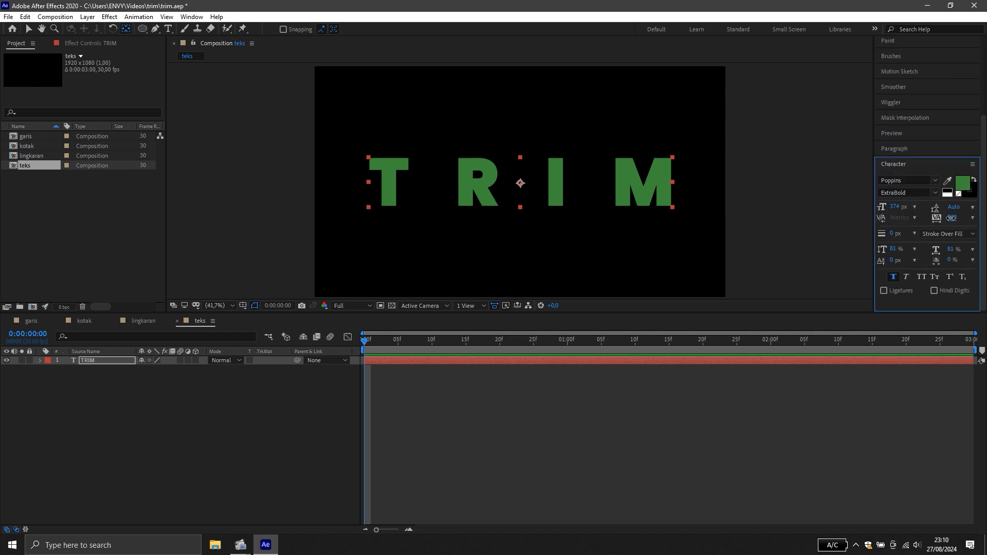
{"action": "left_click_drag", "start_coordinate": [952, 217], "coordinate": [654, 244]}
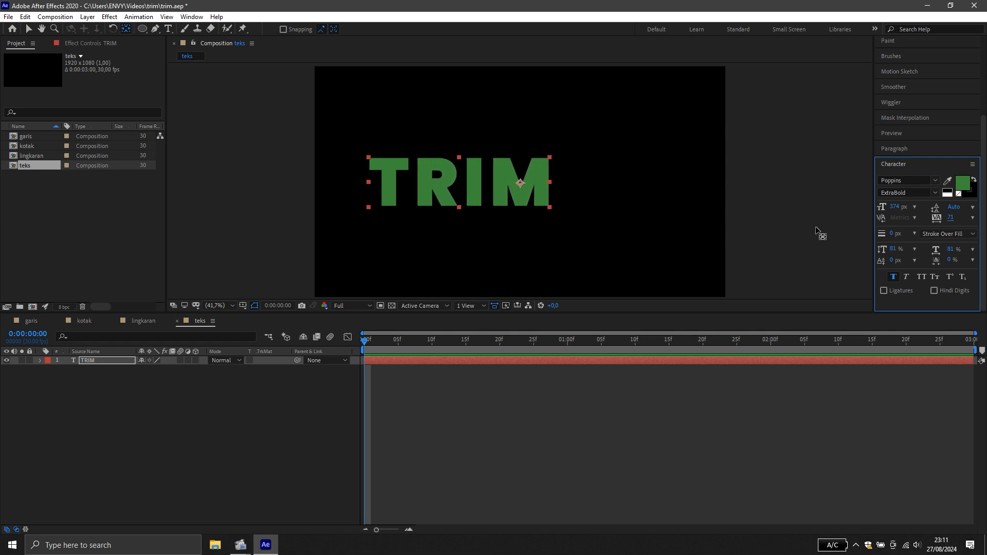
{"action": "left_click_drag", "start_coordinate": [892, 211], "coordinate": [983, 204]}
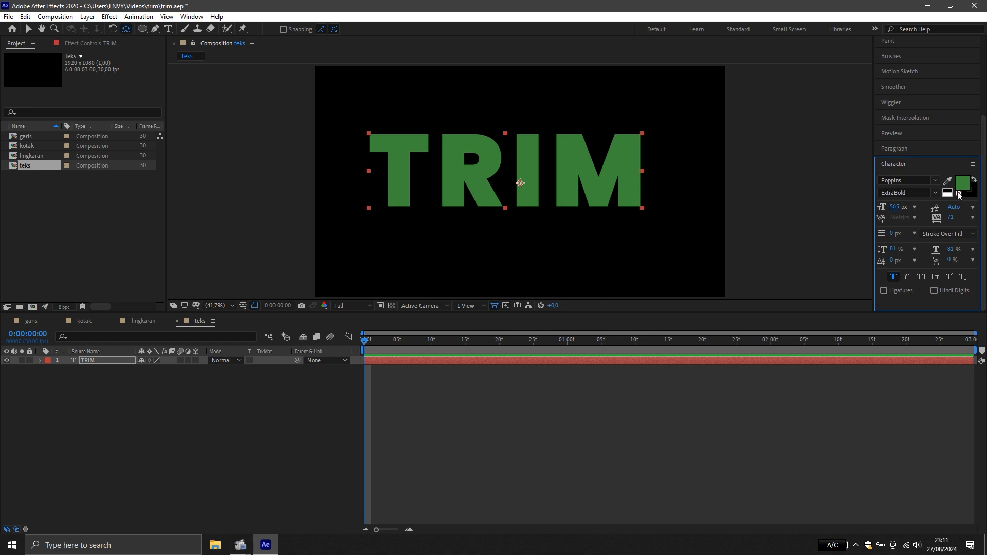
Recenter the enlarged TRIM text in the composition and reposition its anchor point at the text's middle
{"action": "scroll", "coordinate": [898, 93], "scroll_direction": "up", "scroll_amount": 5}
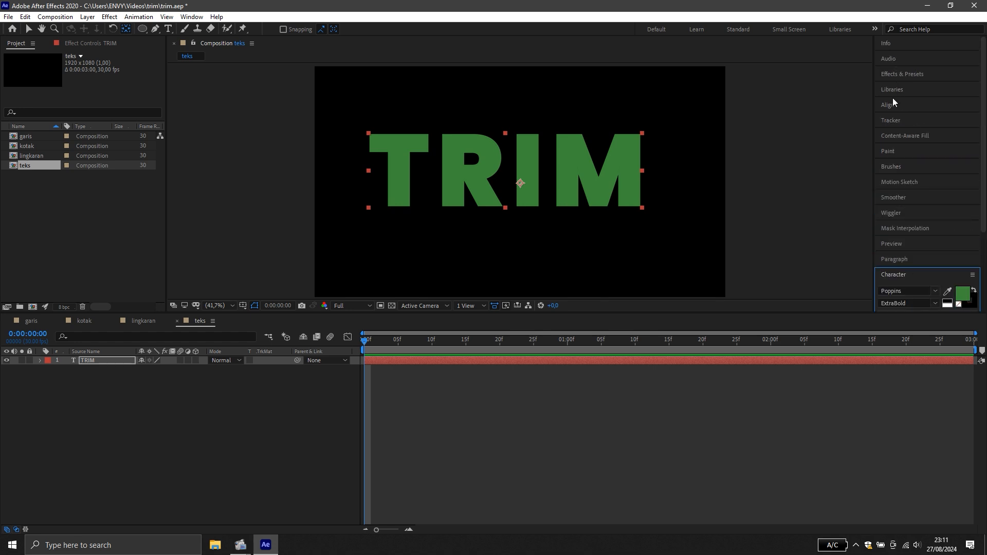
{"action": "left_click", "coordinate": [889, 105]}
{"action": "left_click", "coordinate": [901, 131]}
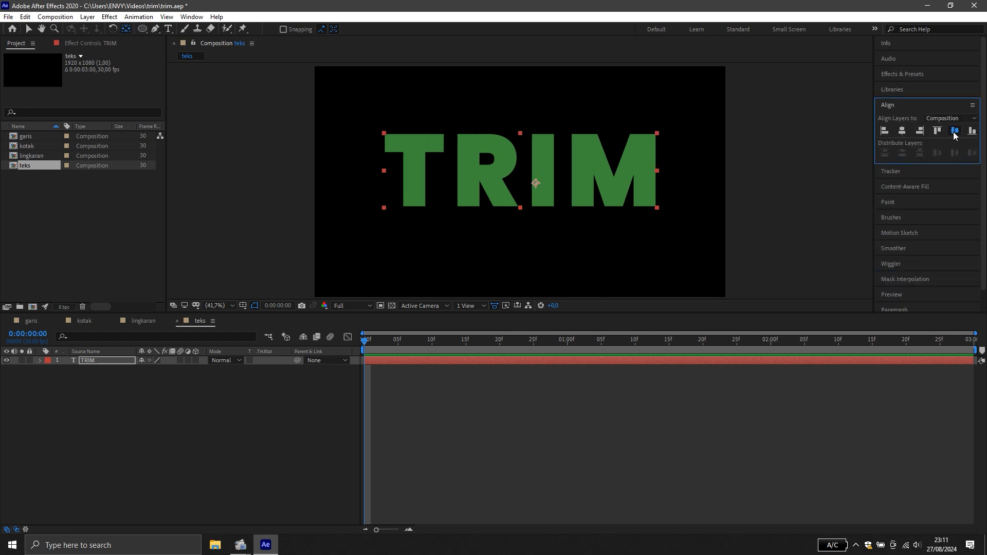
{"action": "left_click", "coordinate": [954, 131]}
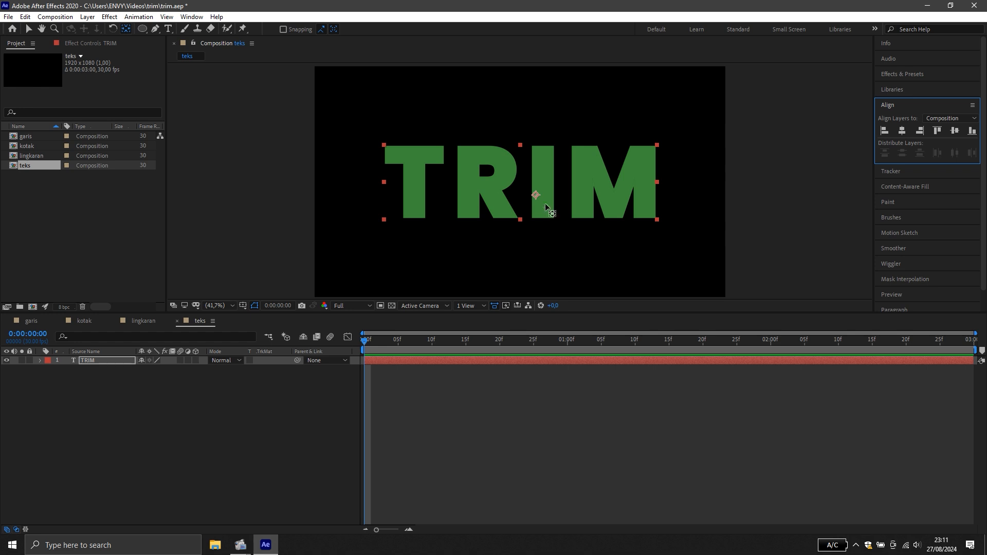
{"action": "left_click_drag", "start_coordinate": [536, 195], "coordinate": [522, 184]}
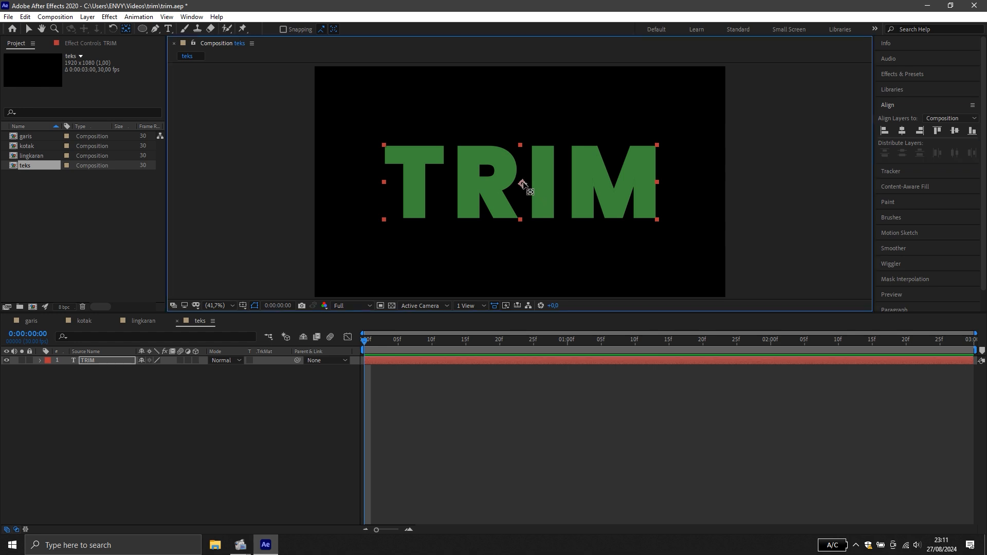
{"action": "left_click", "coordinate": [28, 29]}
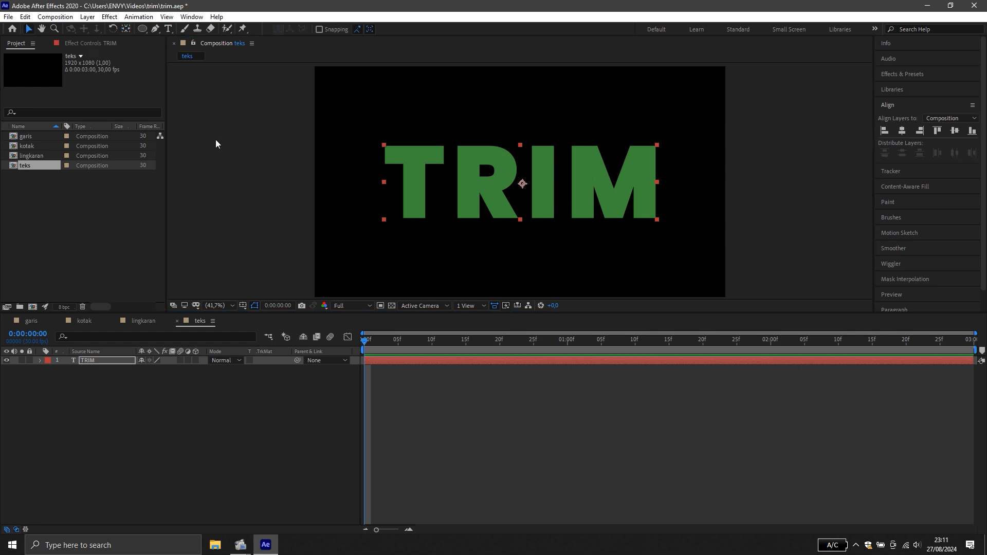
Create shapes from the TRIM text layer
{"action": "left_click", "coordinate": [221, 147]}
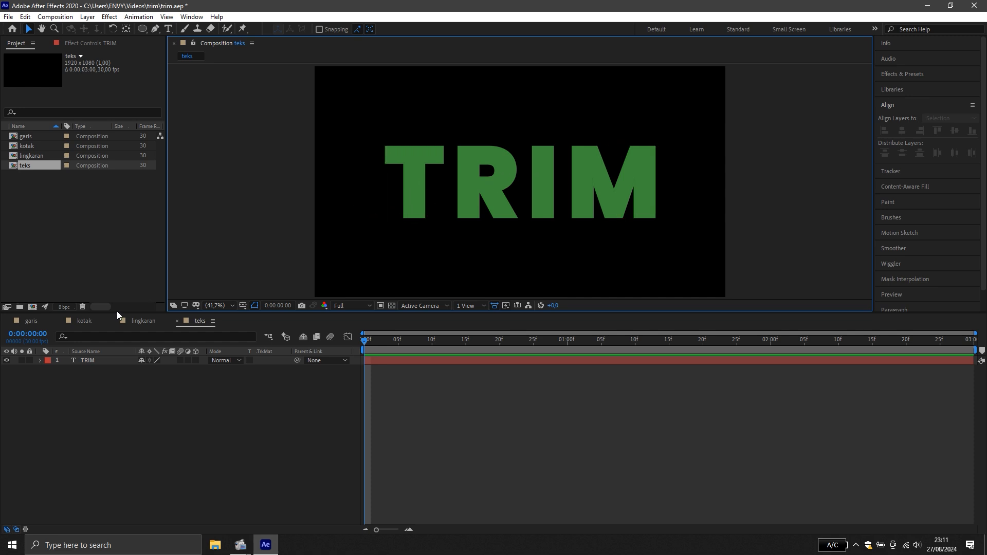
{"action": "left_click", "coordinate": [90, 360]}
{"action": "right_click", "coordinate": [90, 360]}
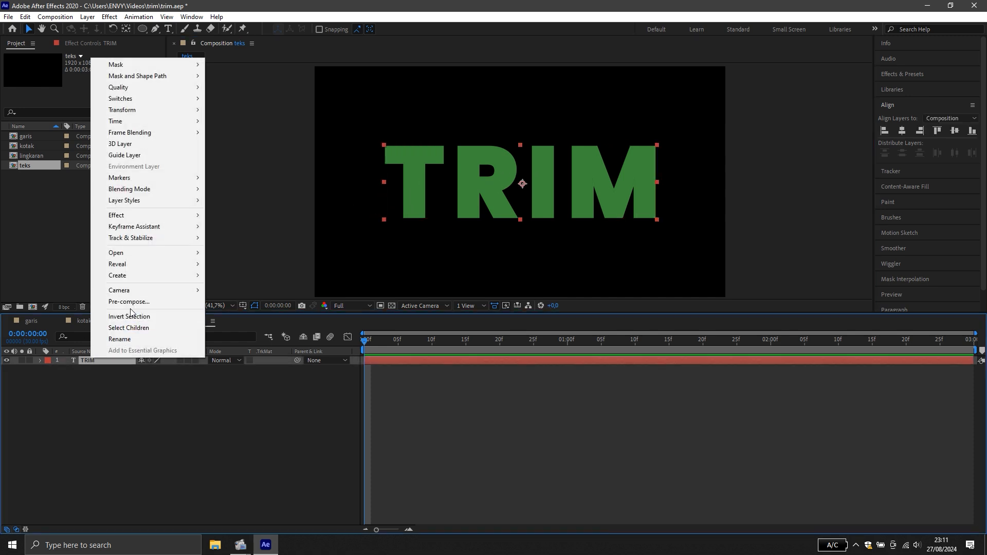
{"action": "mouse_move", "coordinate": [137, 277]}
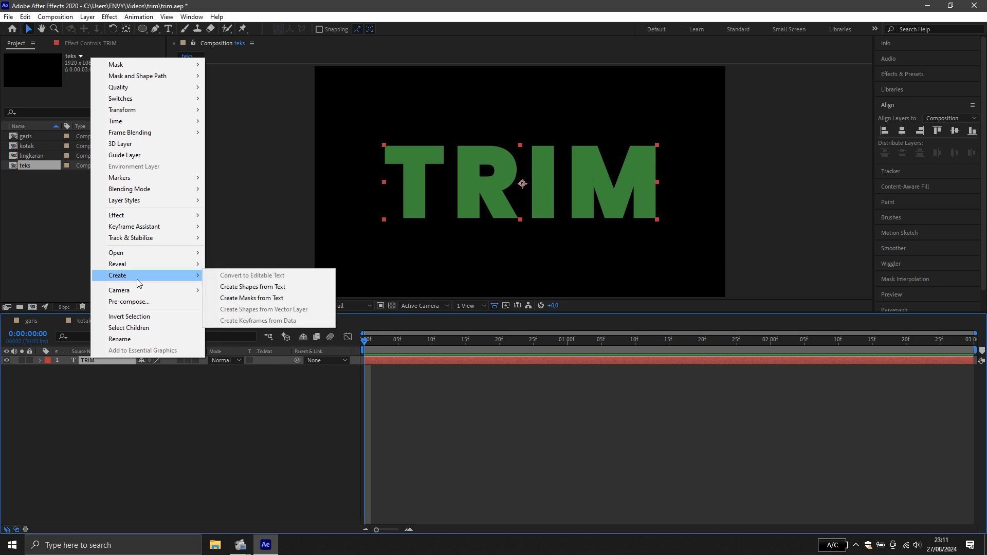
{"action": "left_click", "coordinate": [262, 290]}
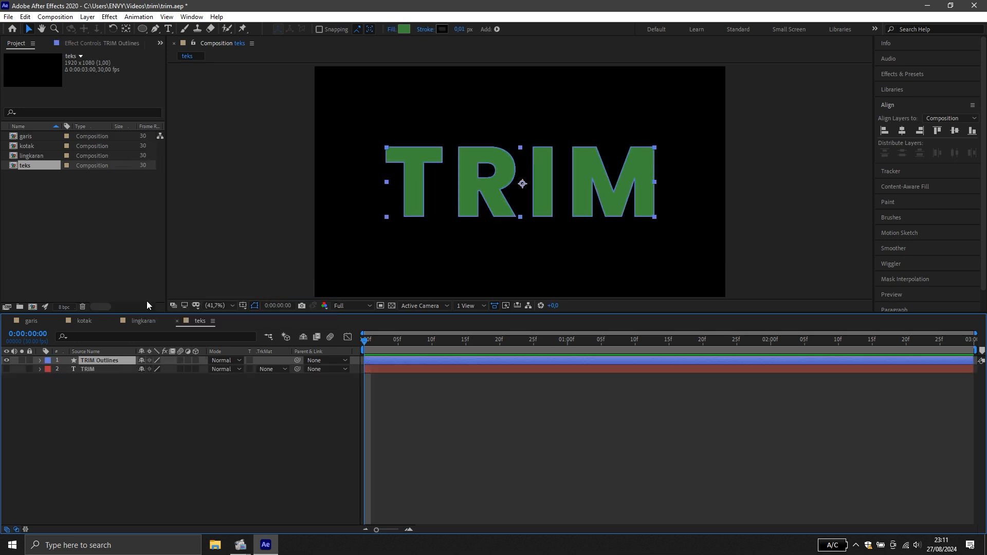
Add Trim Paths to the TRIM Outlines layer and reduce its End to 47%
{"action": "left_click", "coordinate": [38, 359]}
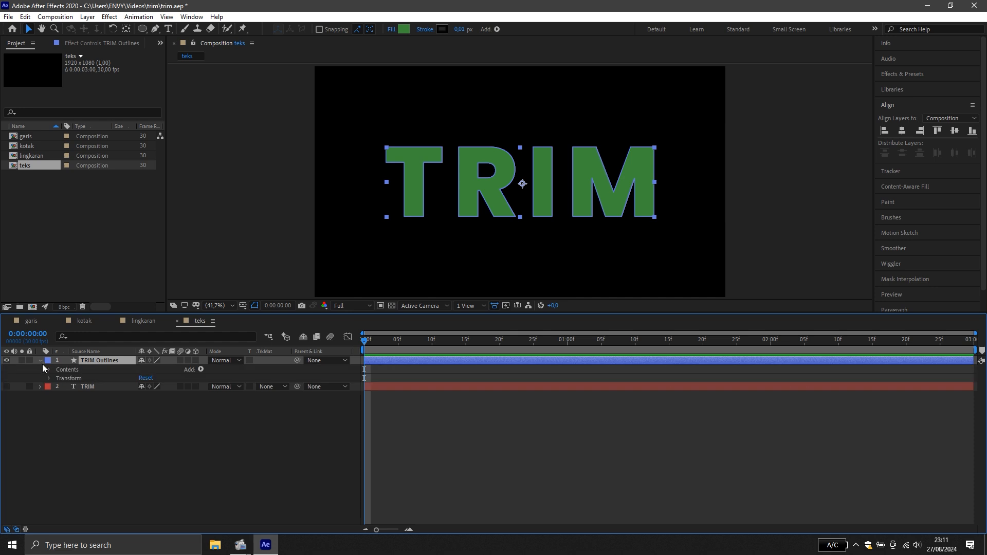
{"action": "left_click", "coordinate": [201, 369]}
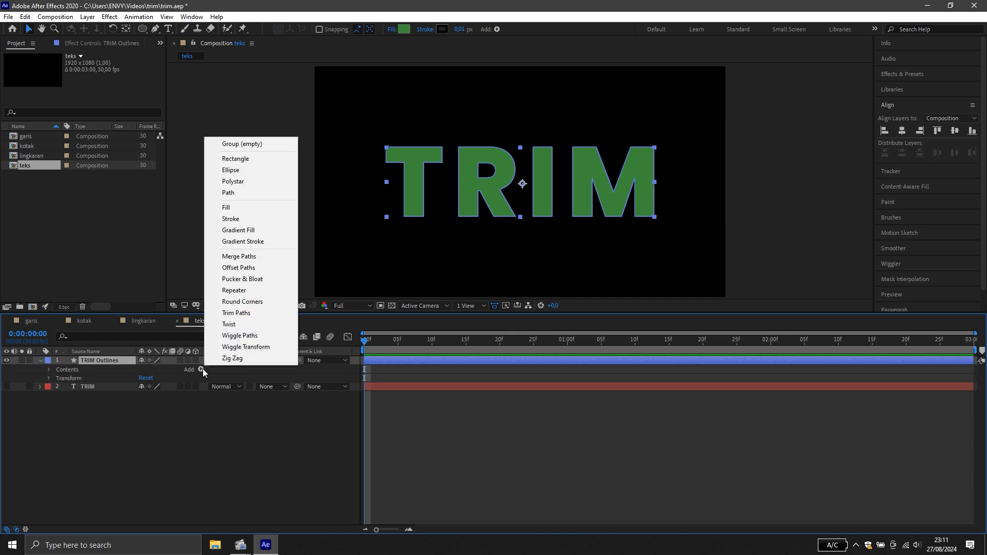
{"action": "left_click", "coordinate": [251, 313]}
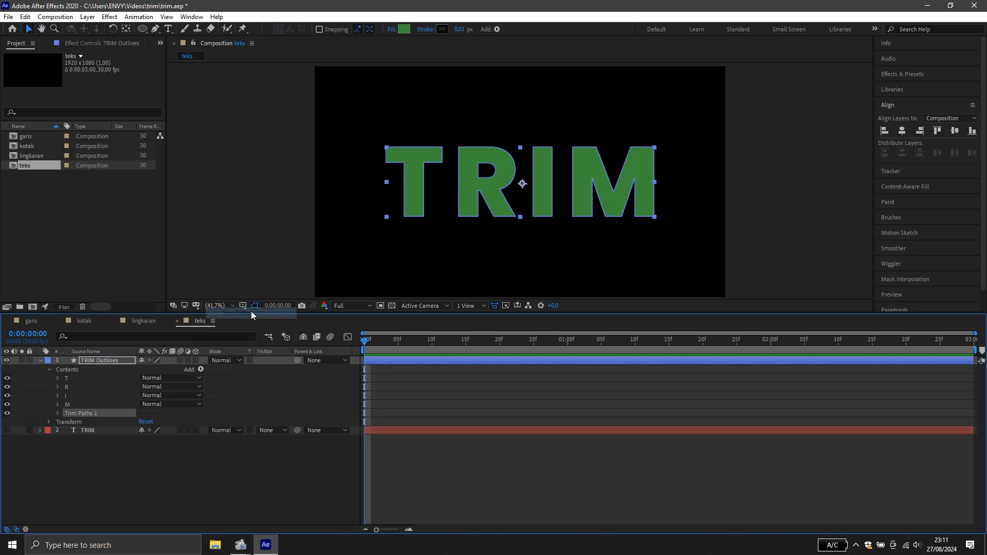
{"action": "left_click", "coordinate": [58, 412]}
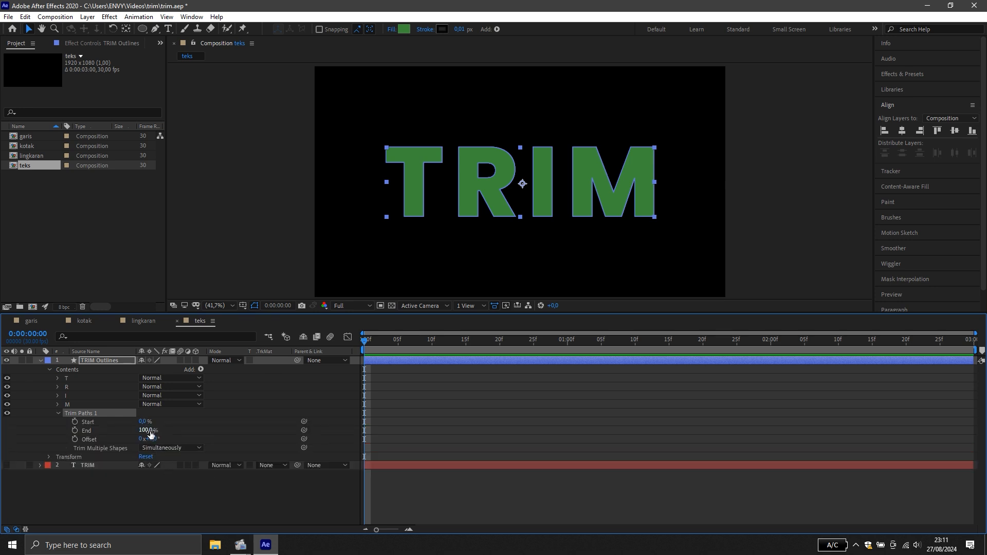
{"action": "left_click_drag", "start_coordinate": [150, 434], "coordinate": [121, 437]}
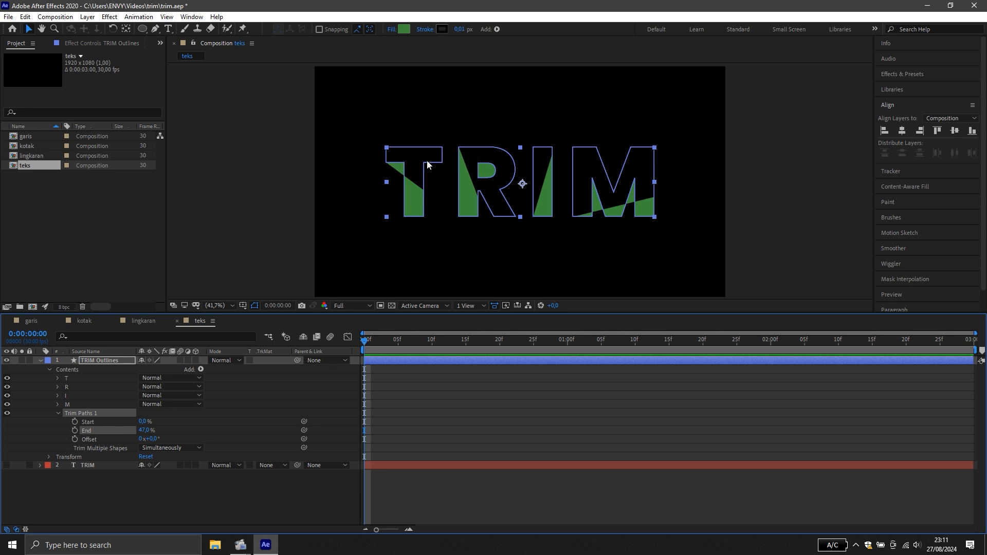
Set the fill of the TRIM outlines to None
{"action": "left_click", "coordinate": [392, 29]}
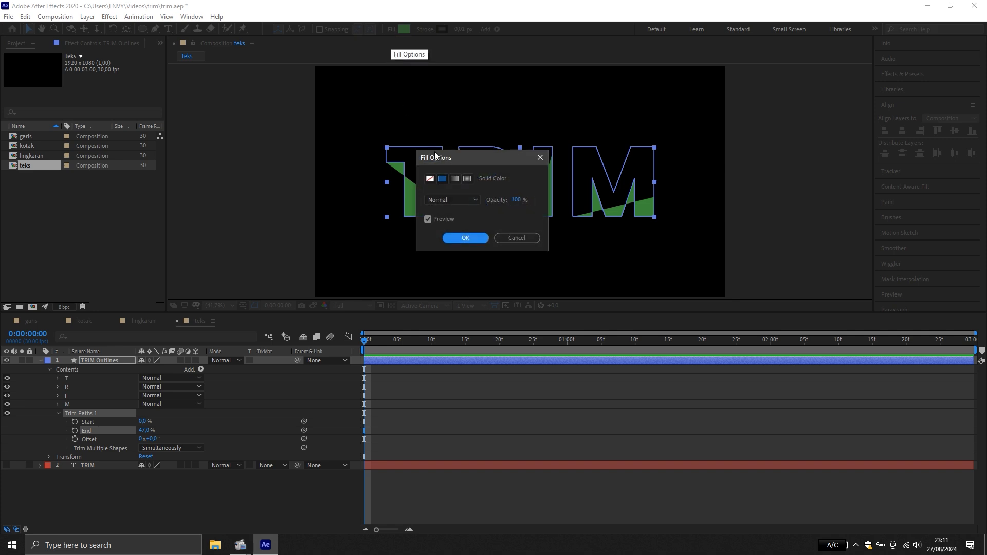
{"action": "left_click", "coordinate": [430, 183]}
{"action": "left_click", "coordinate": [465, 237]}
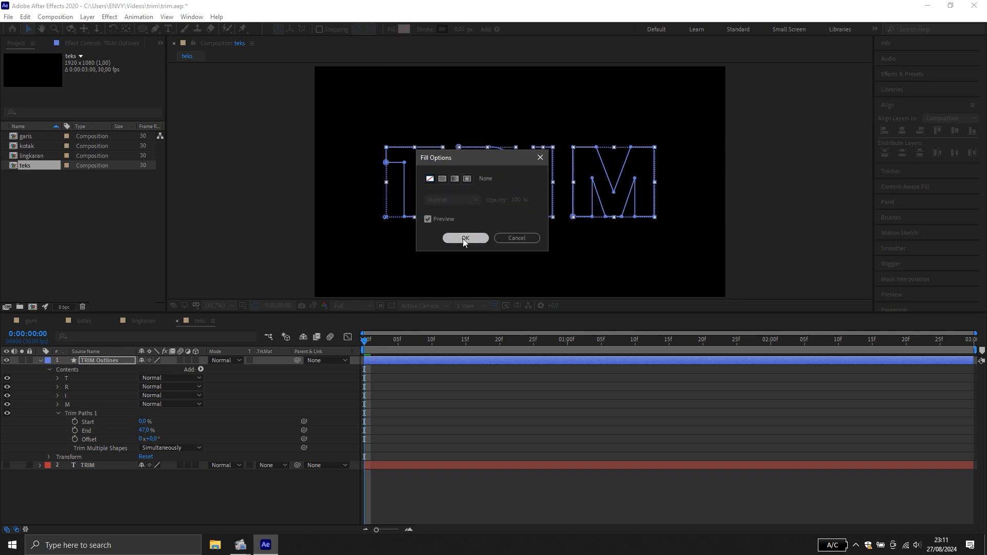
Give the TRIM outlines a yellow stroke with a width of 19 px
{"action": "left_click", "coordinate": [456, 30]}
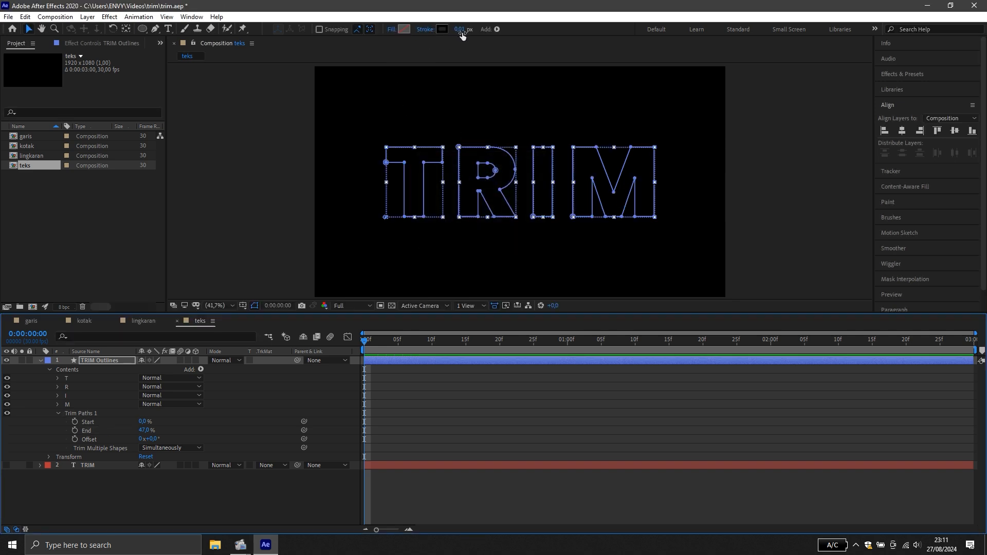
{"action": "type", "text": "32"}
{"action": "key", "text": "Return"}
{"action": "left_click", "coordinate": [443, 30]}
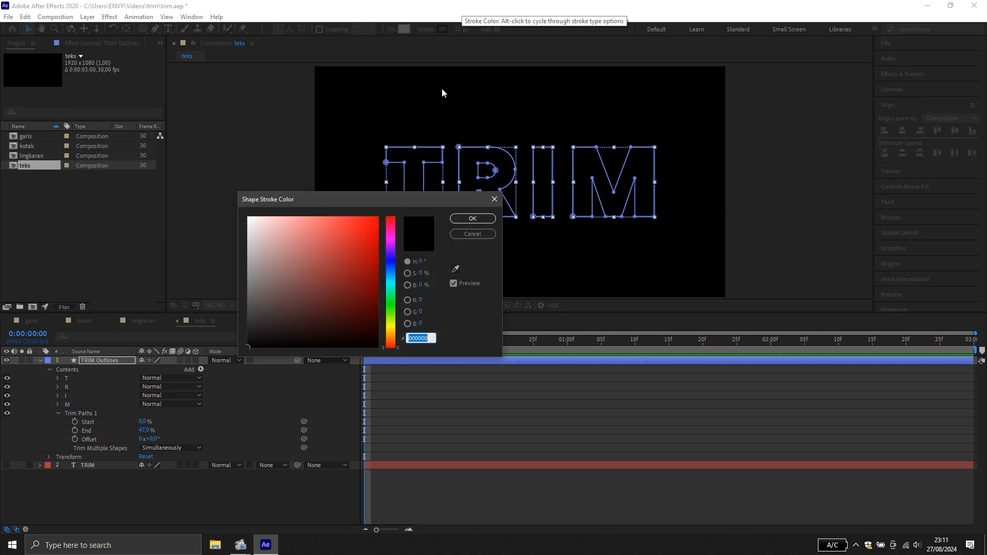
{"action": "left_click_drag", "start_coordinate": [393, 288], "coordinate": [393, 330]}
{"action": "left_click", "coordinate": [377, 218]}
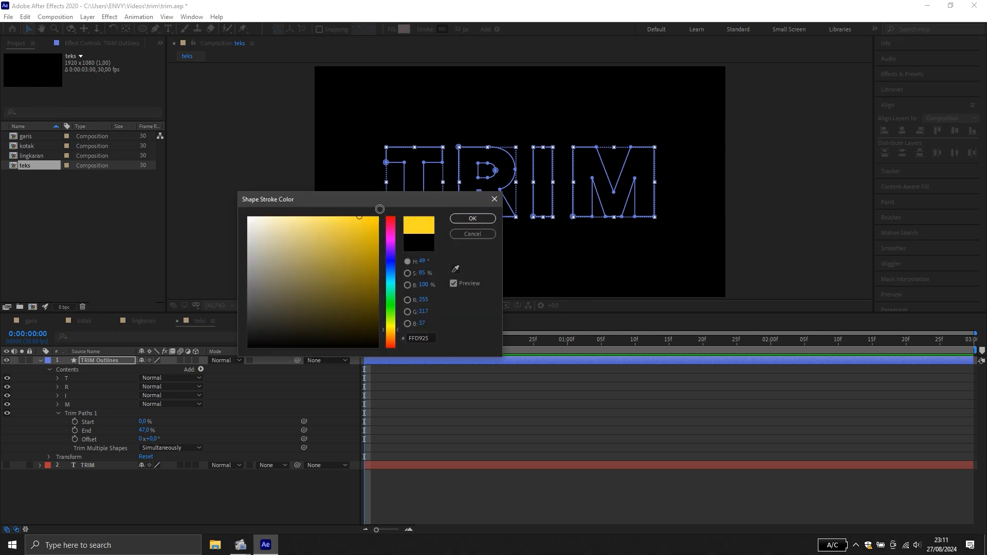
{"action": "left_click", "coordinate": [465, 219]}
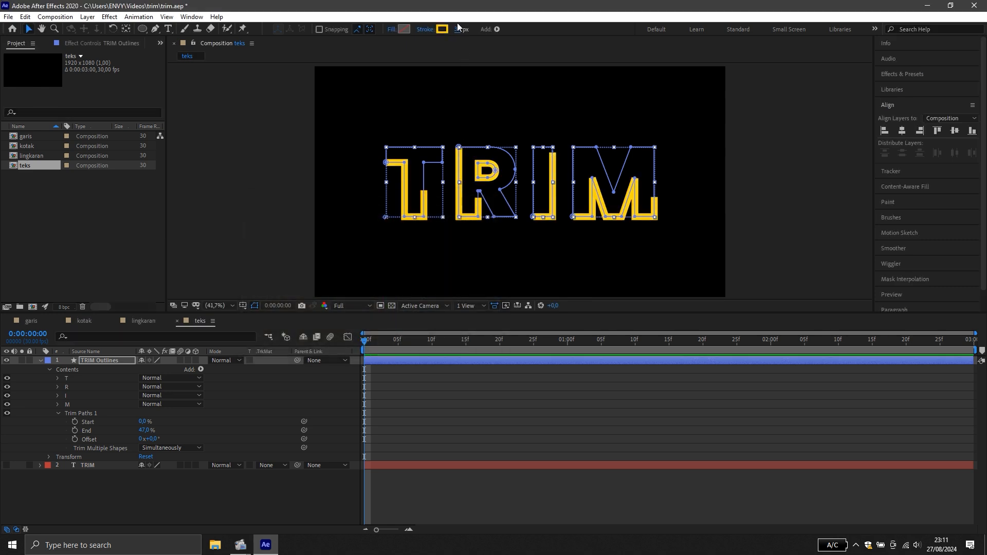
{"action": "left_click_drag", "start_coordinate": [457, 29], "coordinate": [450, 29]}
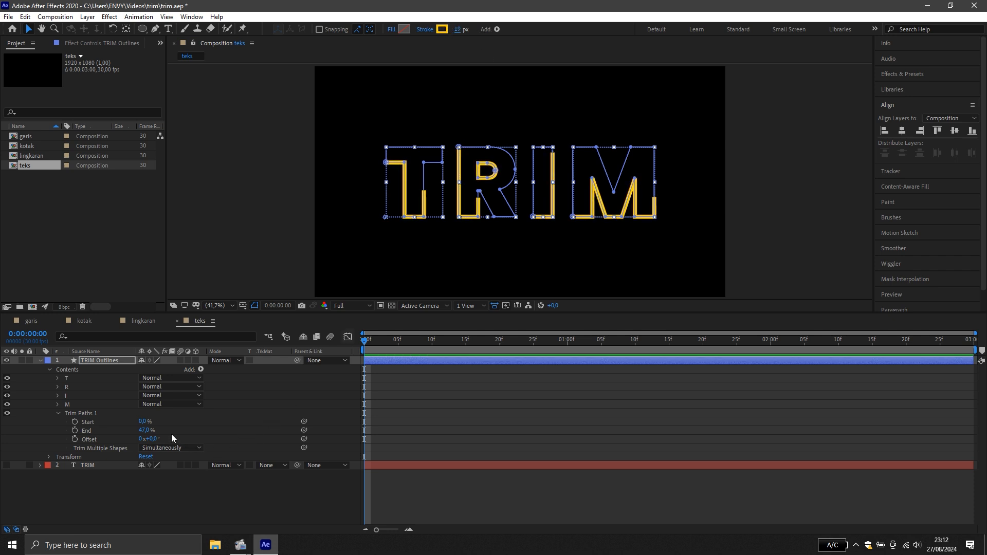
{"action": "mouse_move", "coordinate": [149, 432]}
{"action": "left_mouse_down"}
{"action": "mouse_move", "coordinate": [165, 431]}
{"action": "mouse_move", "coordinate": [107, 424]}
{"action": "left_mouse_up"}
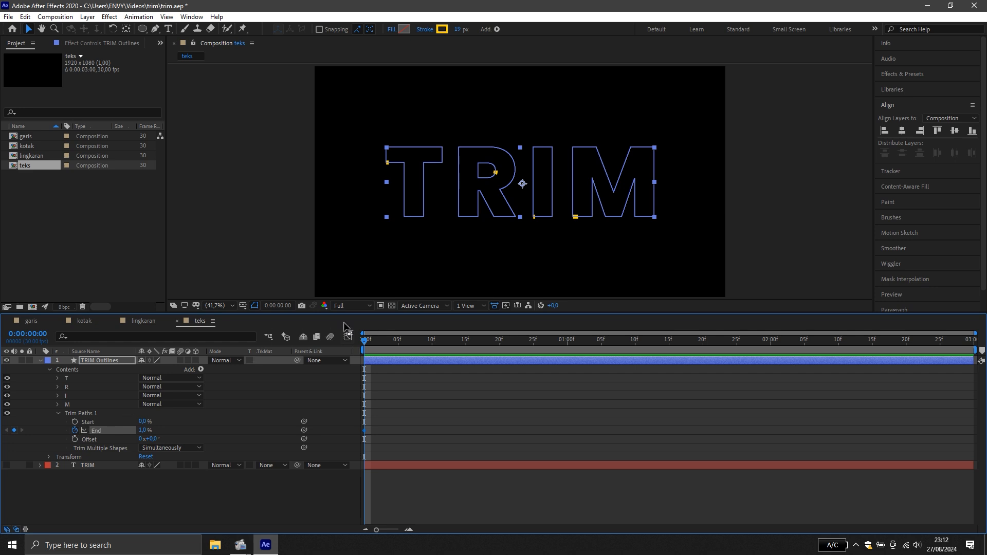
{"action": "left_click_drag", "start_coordinate": [381, 339], "coordinate": [332, 341]}
{"action": "left_click_drag", "start_coordinate": [145, 432], "coordinate": [146, 432]}
{"action": "left_click_drag", "start_coordinate": [363, 341], "coordinate": [447, 356]}
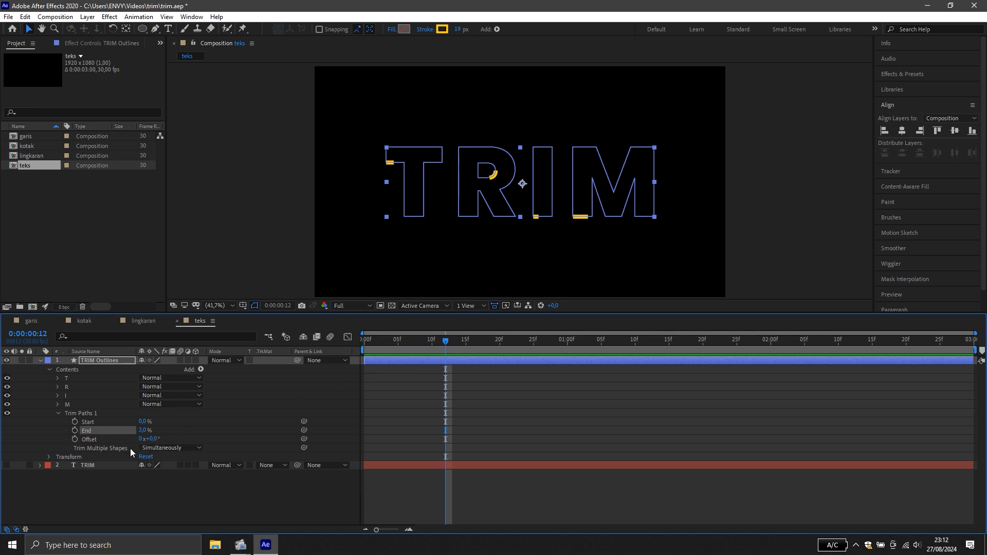
{"action": "left_click_drag", "start_coordinate": [144, 431], "coordinate": [82, 426]}
{"action": "key", "text": "ctrl+z"}
Keyframe the Trim Paths End of TRIM Outlines at 0% on the first frame and 100% at frame 20
{"action": "left_click_drag", "start_coordinate": [445, 346], "coordinate": [332, 347]}
{"action": "left_click_drag", "start_coordinate": [145, 431], "coordinate": [97, 429]}
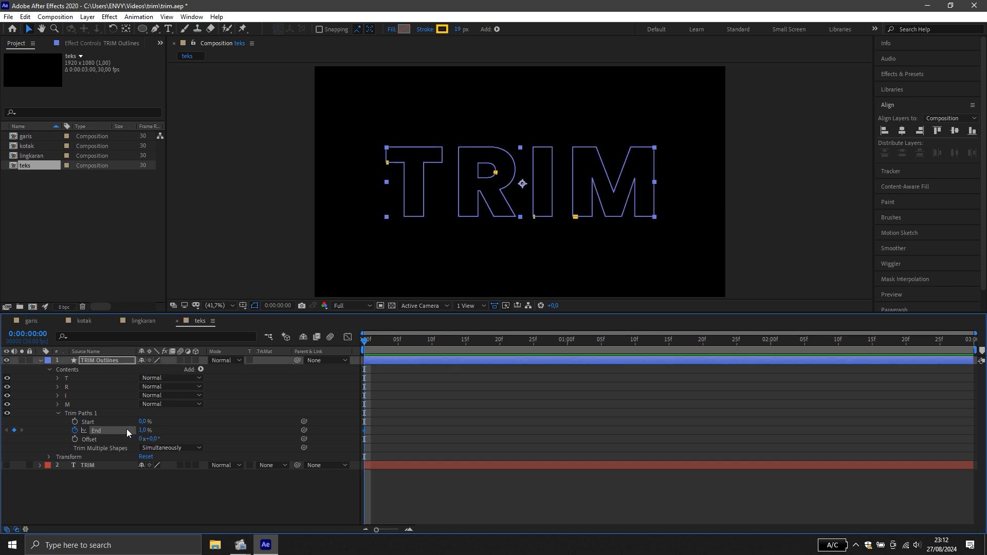
{"action": "left_click", "coordinate": [125, 424], "text": "shift"}
{"action": "left_click", "coordinate": [143, 430]}
{"action": "key", "text": "Return"}
{"action": "left_click_drag", "start_coordinate": [364, 344], "coordinate": [500, 351]}
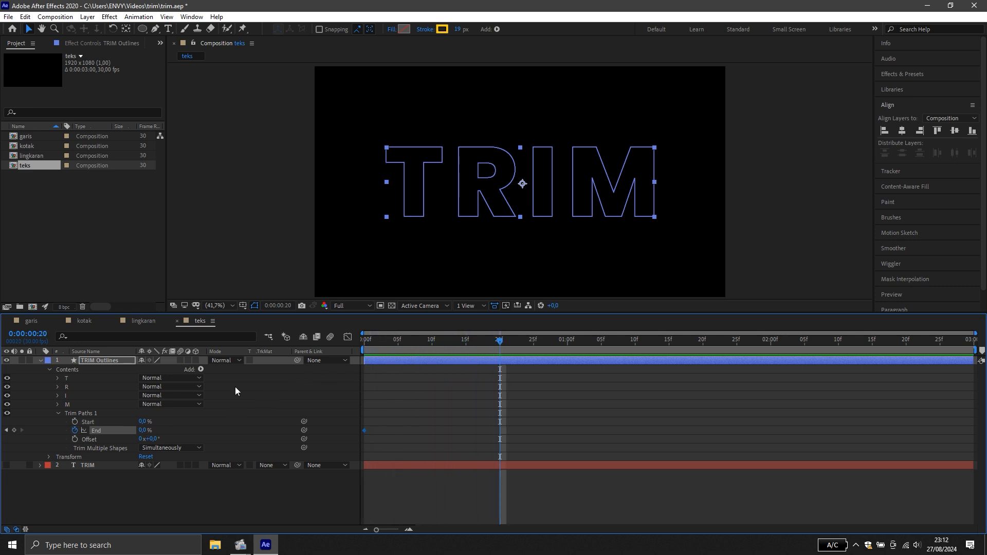
{"action": "left_click_drag", "start_coordinate": [142, 431], "coordinate": [222, 436]}
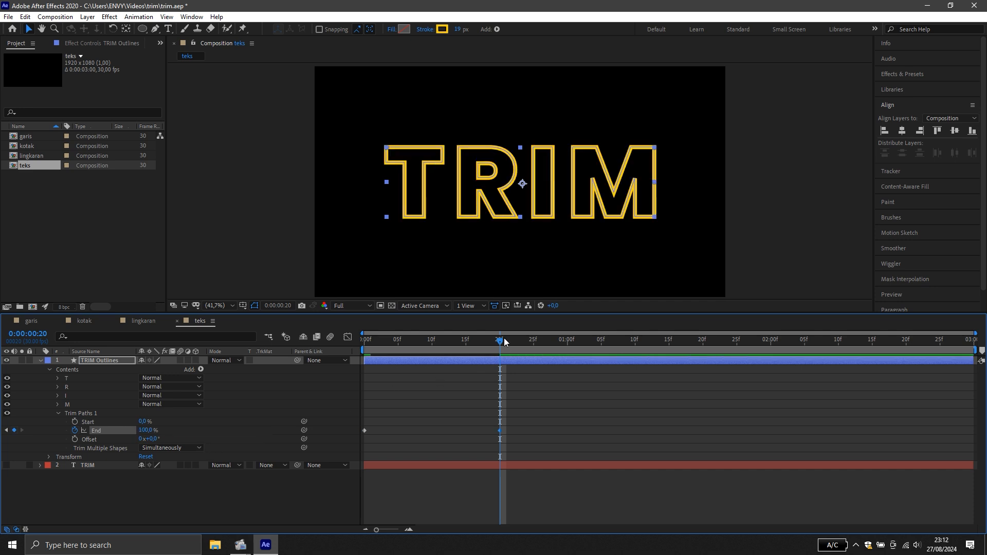
Keyframe the Trim Paths Start of TRIM Outlines at 0% on frame 9 and 100% at frame 27
{"action": "mouse_move", "coordinate": [502, 339]}
{"action": "left_mouse_down"}
{"action": "mouse_move", "coordinate": [303, 357]}
{"action": "mouse_move", "coordinate": [520, 374]}
{"action": "mouse_move", "coordinate": [358, 381]}
{"action": "mouse_move", "coordinate": [528, 385]}
{"action": "mouse_move", "coordinate": [372, 415]}
{"action": "mouse_move", "coordinate": [510, 403]}
{"action": "mouse_move", "coordinate": [425, 407]}
{"action": "left_mouse_up"}
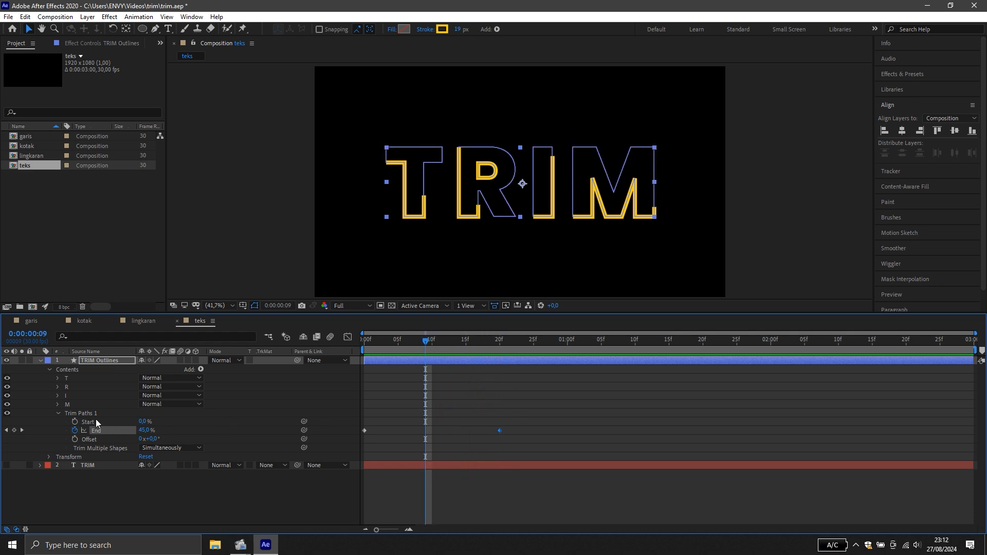
{"action": "left_click", "coordinate": [75, 422]}
{"action": "left_click_drag", "start_coordinate": [428, 339], "coordinate": [540, 360]}
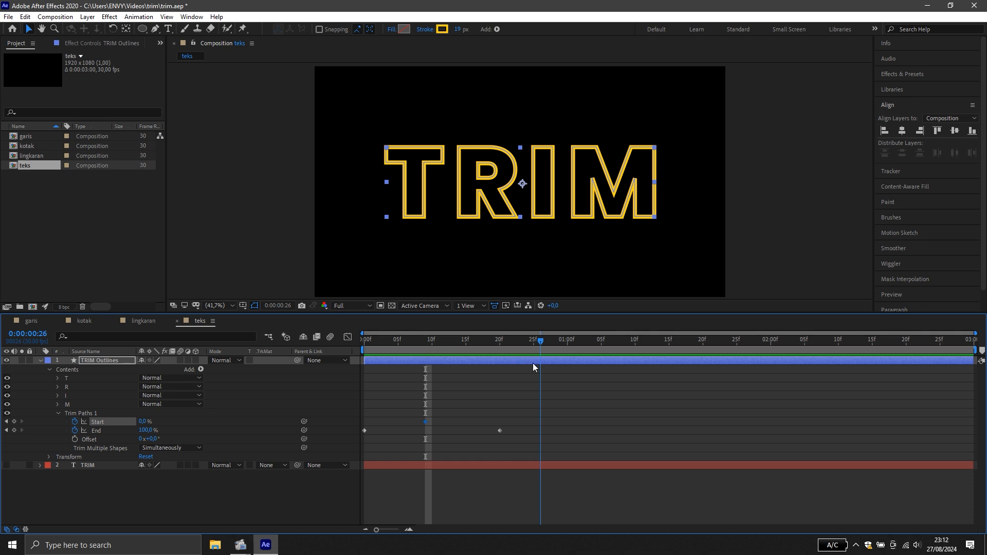
{"action": "left_click_drag", "start_coordinate": [143, 425], "coordinate": [280, 431]}
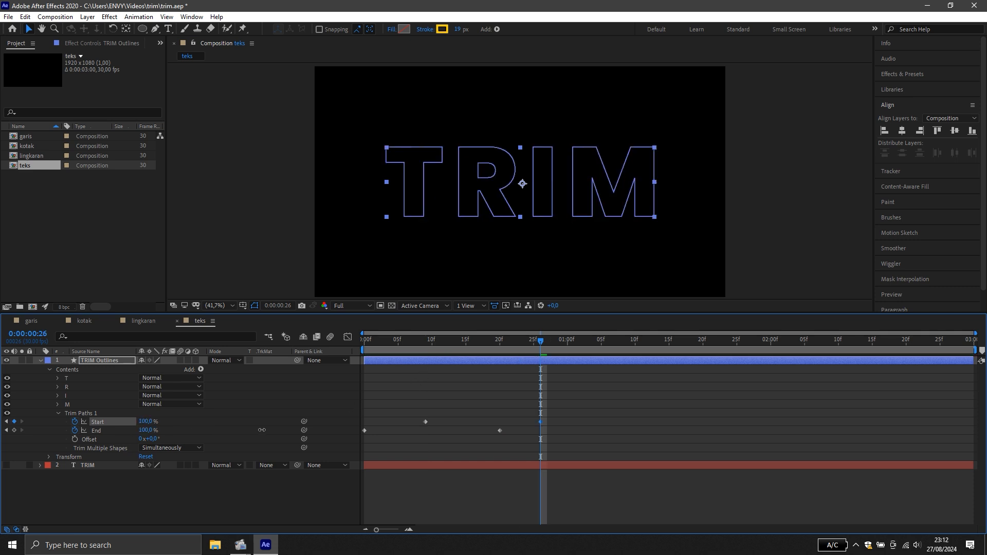
{"action": "mouse_move", "coordinate": [550, 337]}
{"action": "left_mouse_down"}
{"action": "mouse_move", "coordinate": [336, 371]}
{"action": "mouse_move", "coordinate": [561, 378]}
{"action": "mouse_move", "coordinate": [549, 423]}
{"action": "mouse_move", "coordinate": [543, 417]}
{"action": "left_mouse_up"}
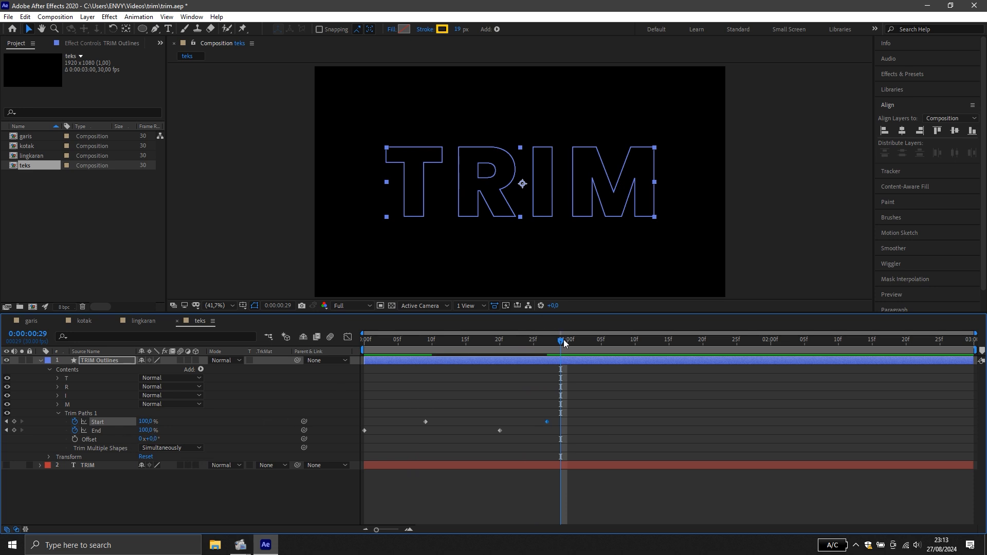
{"action": "mouse_move", "coordinate": [564, 340]}
{"action": "left_mouse_down"}
{"action": "mouse_move", "coordinate": [371, 382]}
{"action": "mouse_move", "coordinate": [554, 371]}
{"action": "mouse_move", "coordinate": [364, 385]}
{"action": "left_mouse_up"}
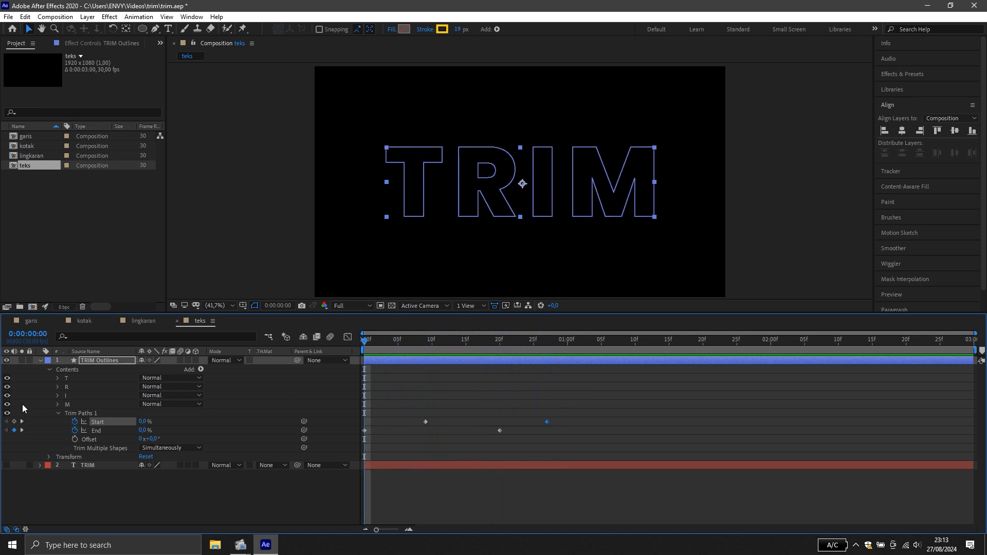
Duplicate the TRIM Outlines layer and change the copy's stroke color to blue 008AFF
{"action": "left_click", "coordinate": [39, 360]}
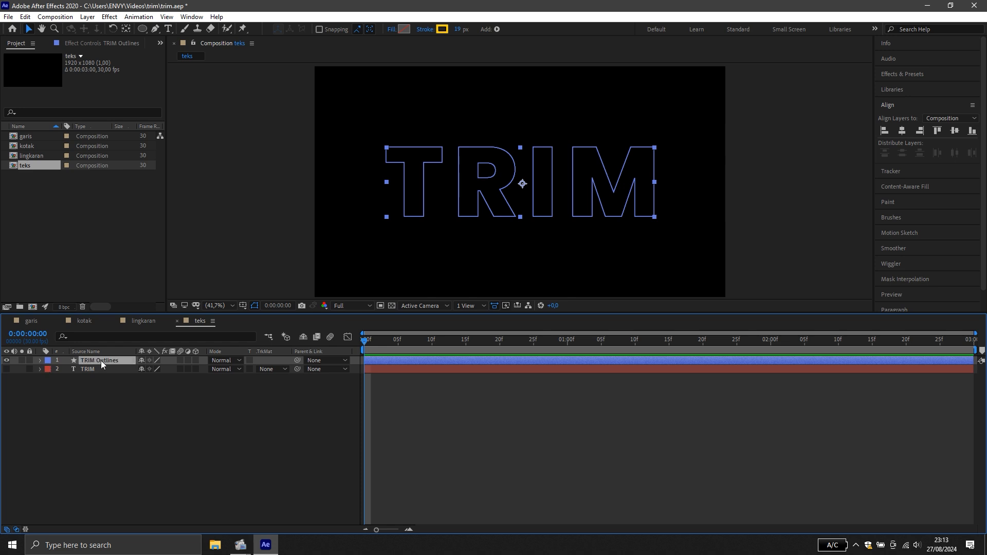
{"action": "key", "text": "ctrl+d"}
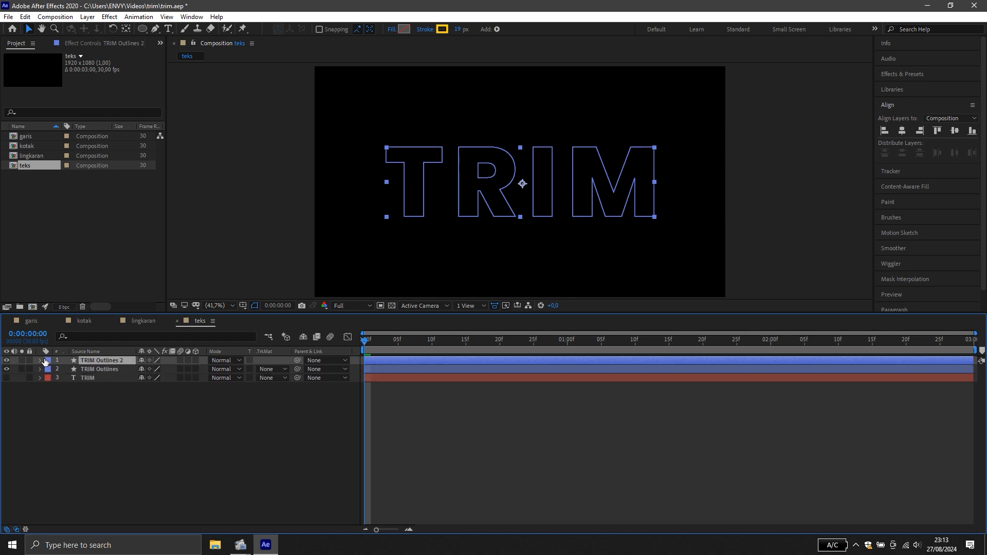
{"action": "left_click", "coordinate": [40, 360]}
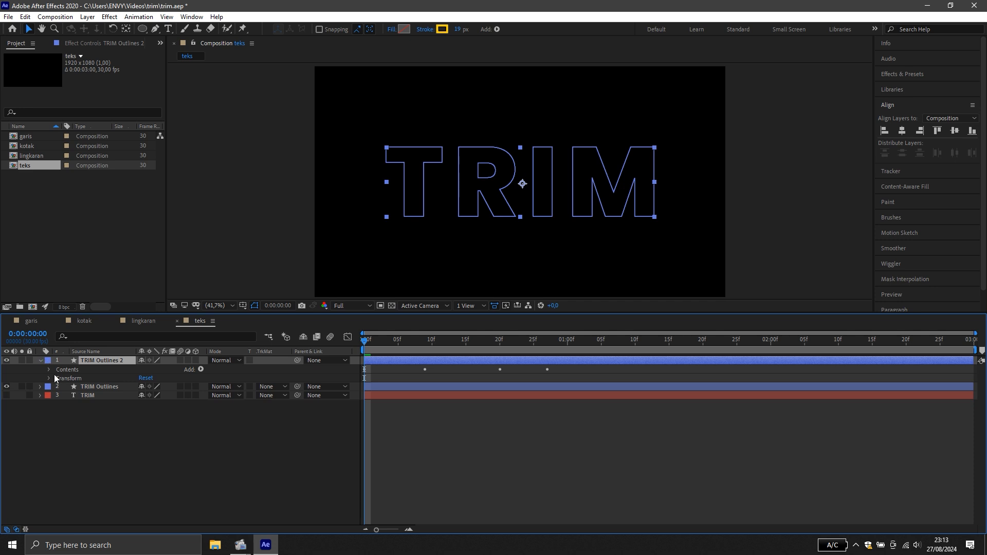
{"action": "left_click", "coordinate": [48, 369]}
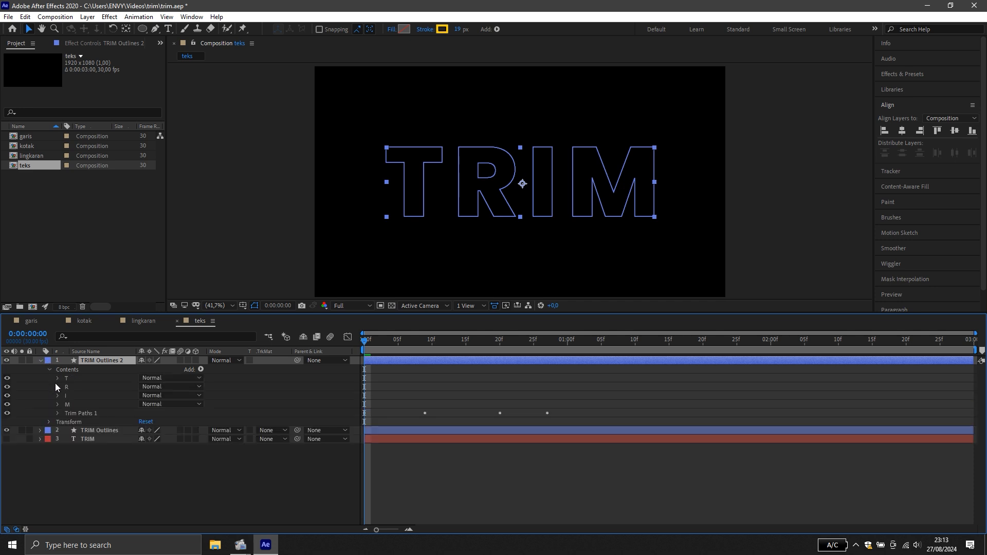
{"action": "left_click", "coordinate": [49, 422]}
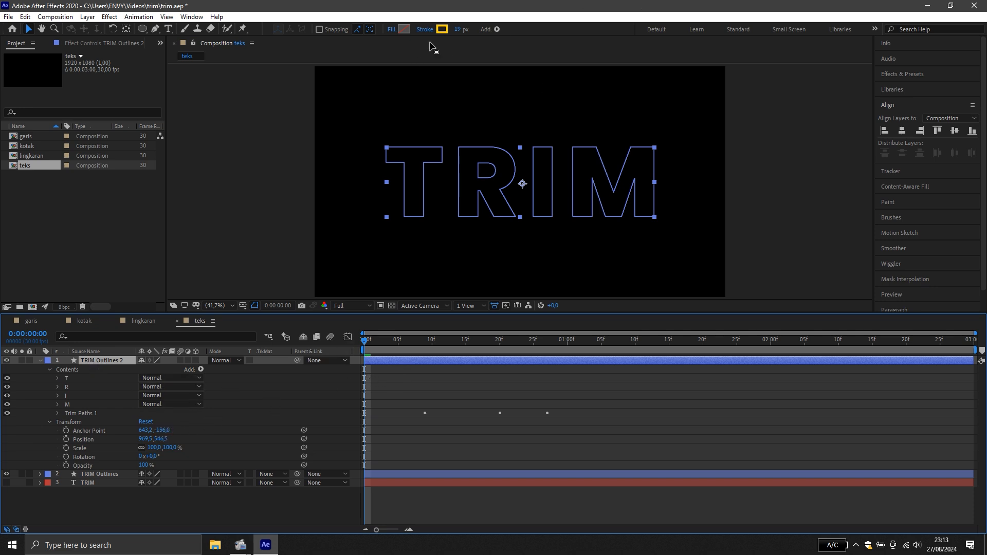
{"action": "left_click", "coordinate": [440, 29]}
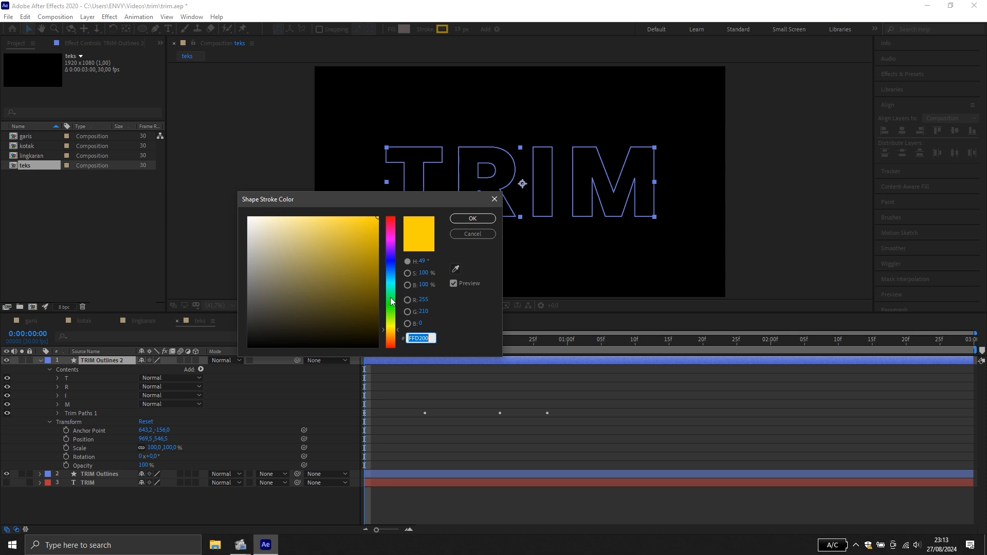
{"action": "mouse_move", "coordinate": [391, 329]}
{"action": "left_mouse_down"}
{"action": "mouse_move", "coordinate": [389, 310]}
{"action": "mouse_move", "coordinate": [392, 342]}
{"action": "mouse_move", "coordinate": [391, 272]}
{"action": "left_mouse_up"}
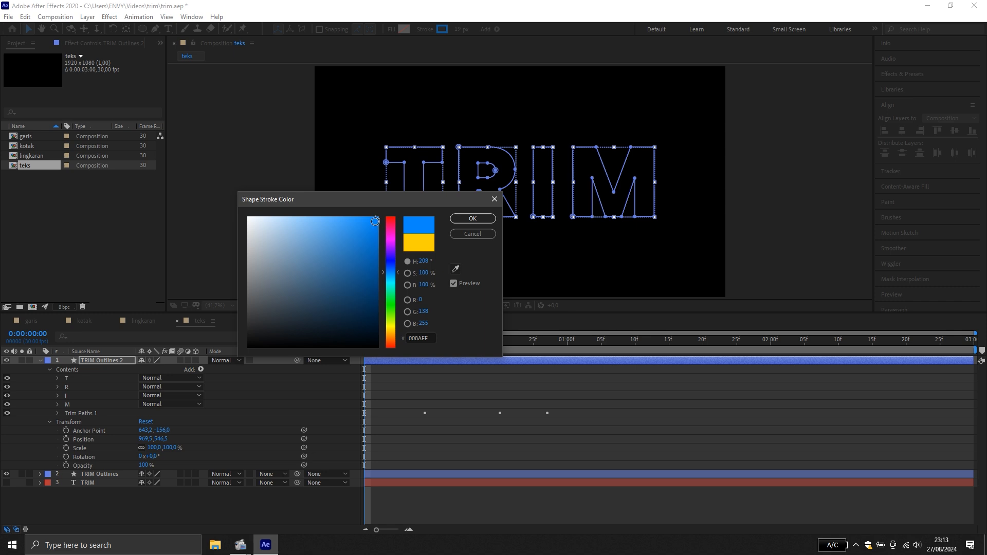
{"action": "left_click", "coordinate": [472, 218]}
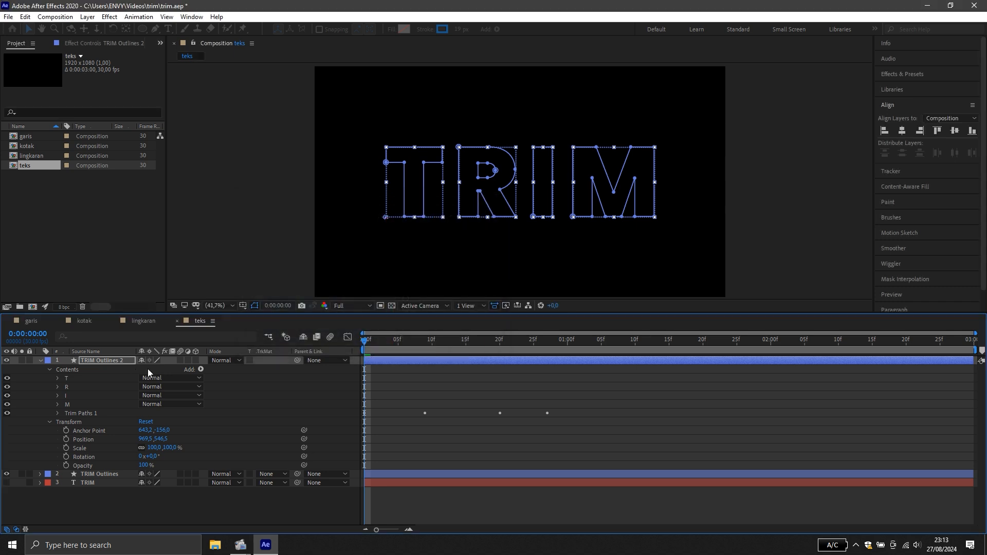
{"action": "left_click", "coordinate": [40, 360]}
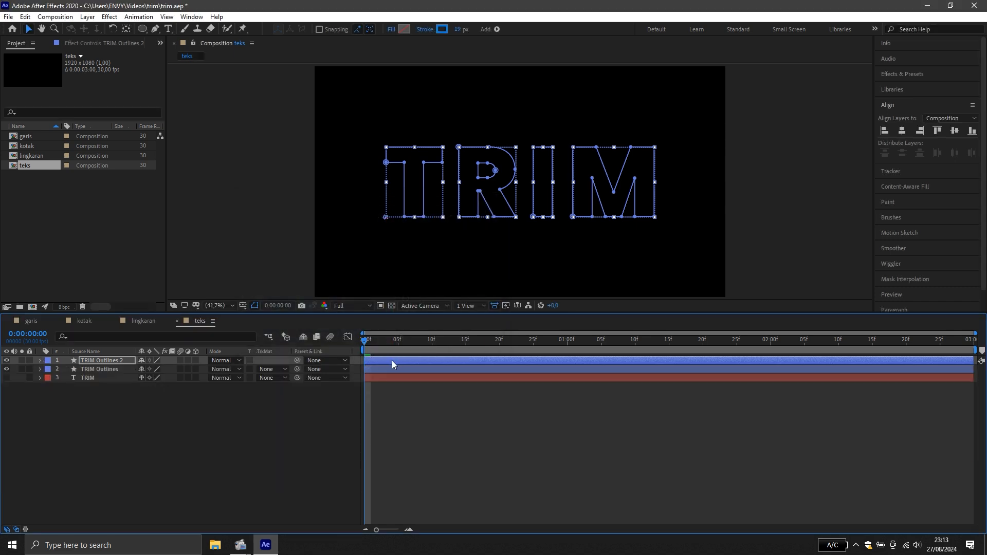
Shift the blue TRIM Outlines 2 layer to start at frame 4 and preview the animation
{"action": "left_click_drag", "start_coordinate": [392, 360], "coordinate": [420, 365]}
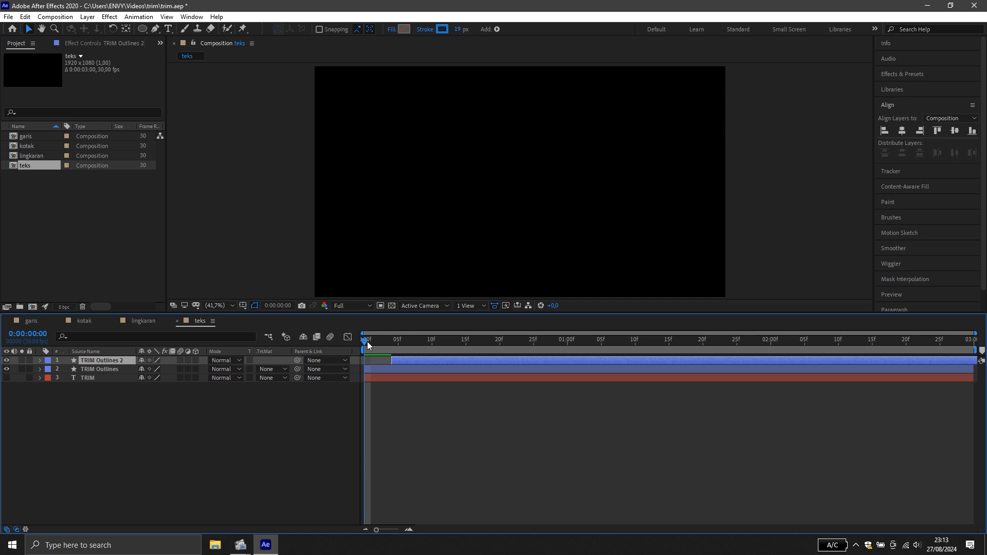
{"action": "key", "text": "space"}
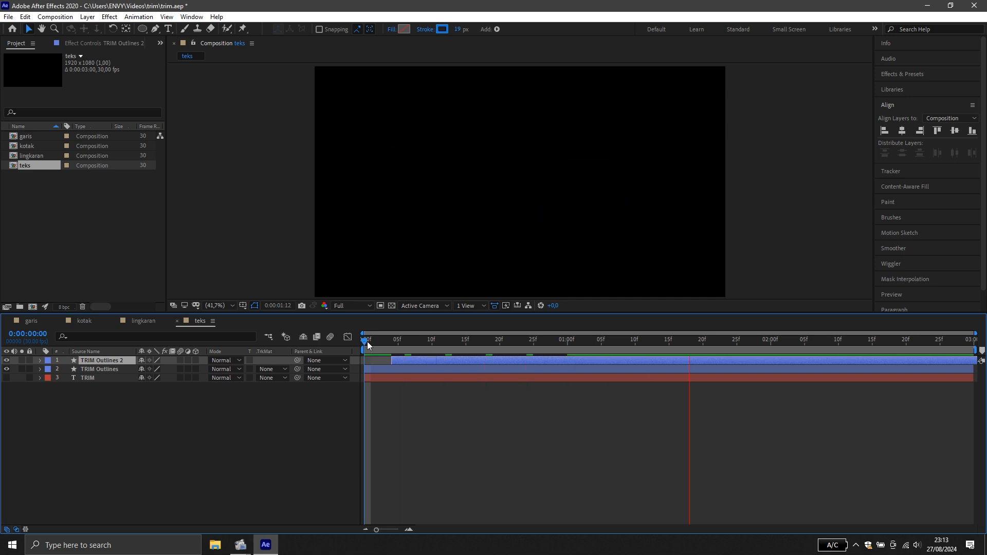
{"action": "key", "text": "space"}
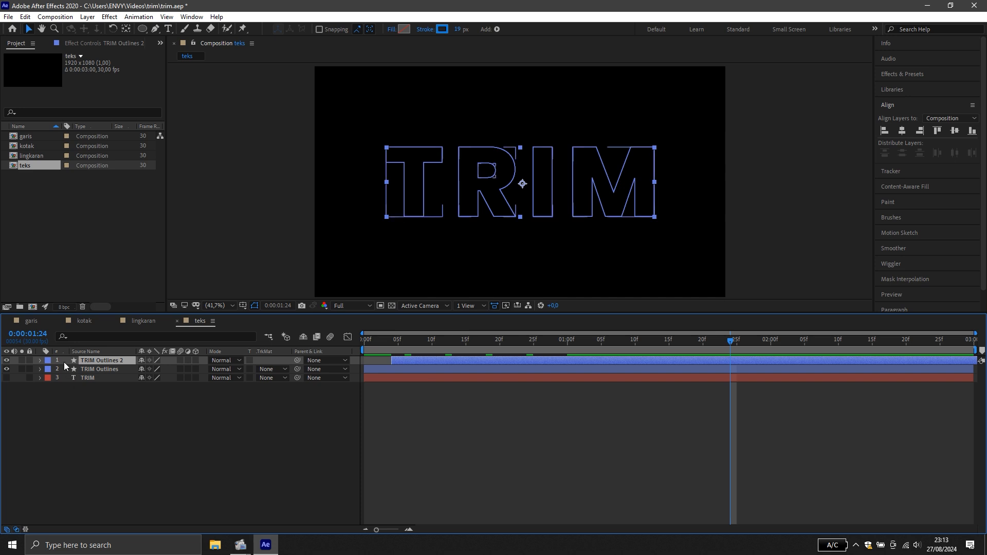
Expand both outline layers to compare their Trim Paths keyframes, and delete the TRIM Outlines 2 copy
{"action": "left_click", "coordinate": [40, 369]}
{"action": "left_click", "coordinate": [40, 360]}
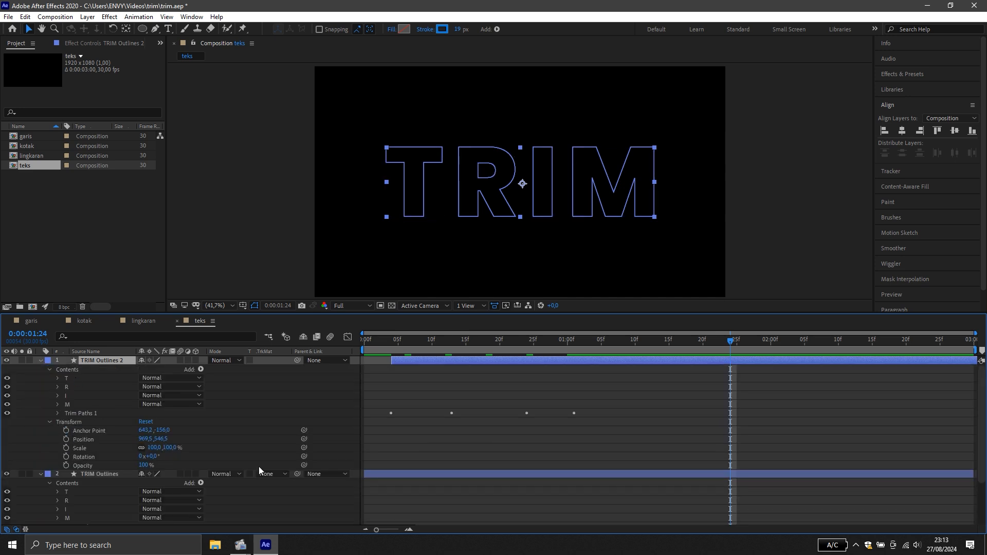
{"action": "scroll", "coordinate": [62, 431], "scroll_direction": "down", "scroll_amount": 3}
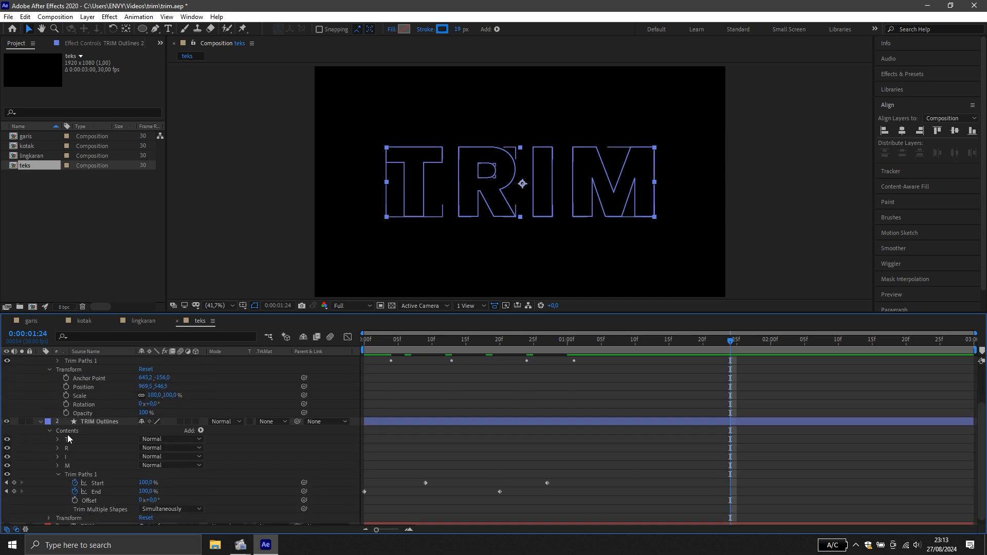
{"action": "scroll", "coordinate": [113, 413], "scroll_direction": "up", "scroll_amount": 3}
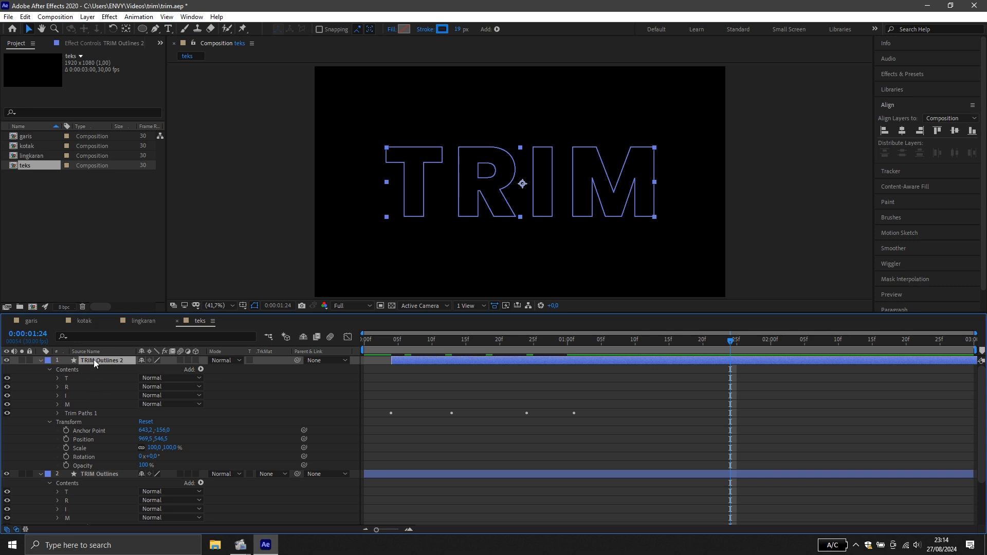
{"action": "key", "text": "Delete"}
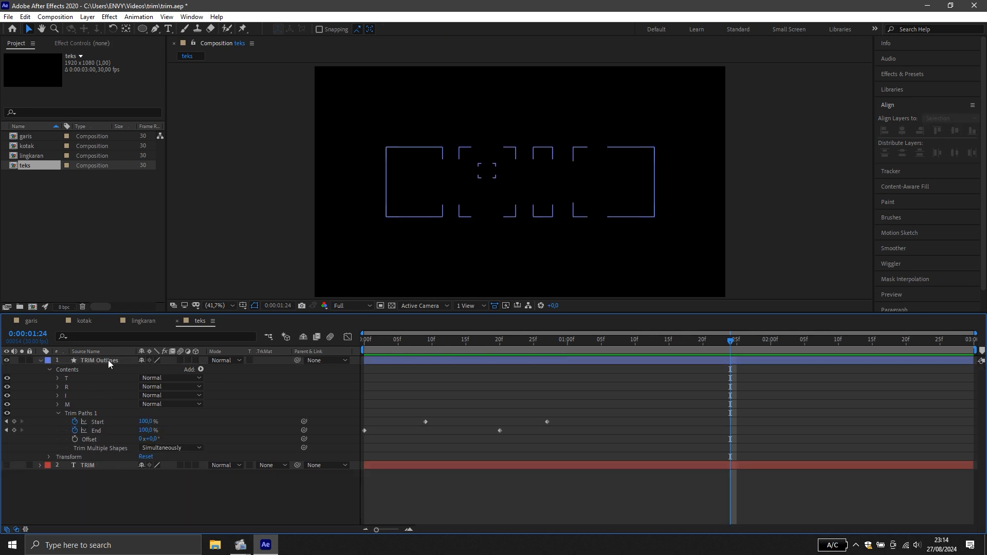
Move the final Trim Paths keyframes of TRIM Outlines to 0:00:01:25 for Start and 0:00:01:18 for End, and preview the slower animation
{"action": "left_click_drag", "start_coordinate": [463, 393], "coordinate": [591, 456]}
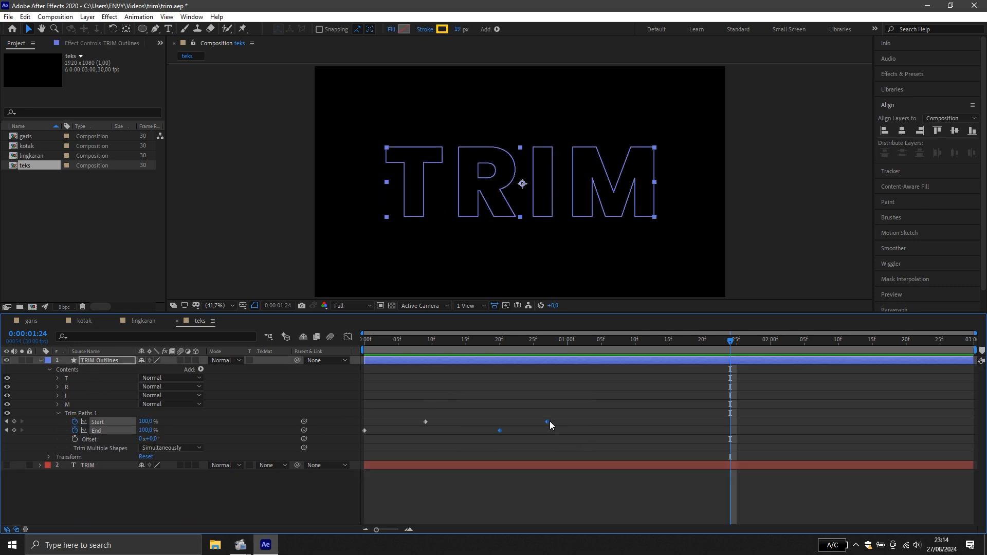
{"action": "left_click_drag", "start_coordinate": [547, 421], "coordinate": [736, 421]}
{"action": "left_click", "coordinate": [738, 400]}
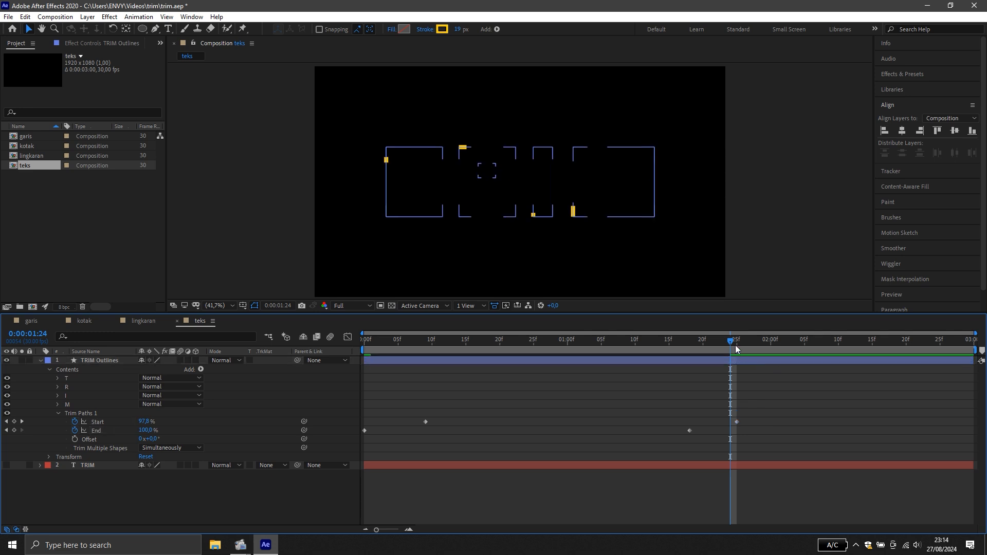
{"action": "left_click_drag", "start_coordinate": [734, 341], "coordinate": [326, 403]}
{"action": "key", "text": "space"}
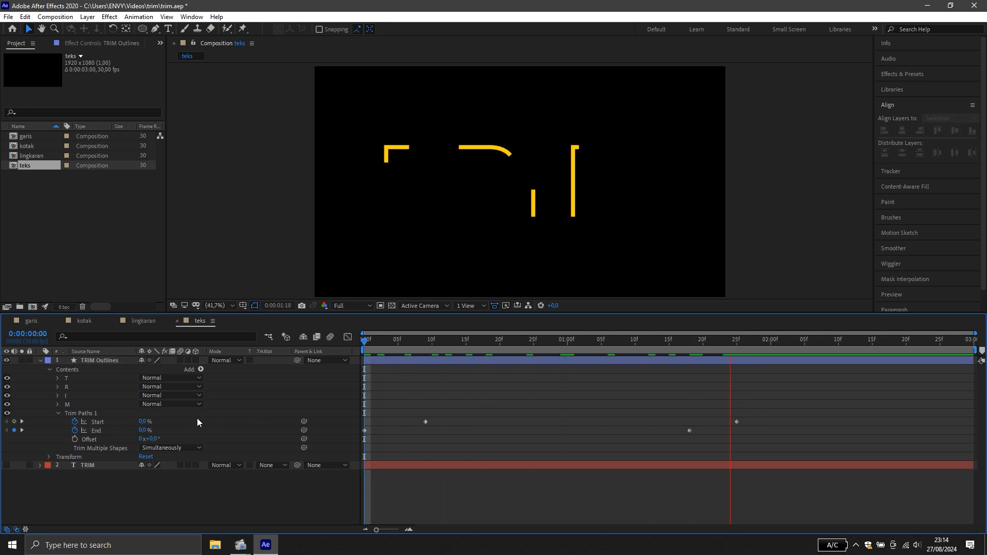
{"action": "key", "text": "space"}
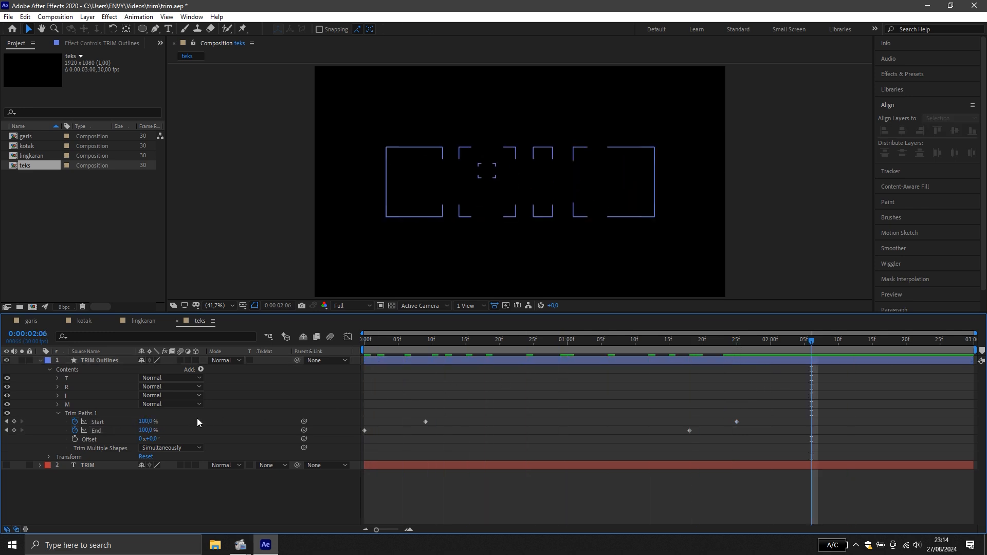
Duplicate the TRIM Outlines layer, giving the copy a blue 006DF3 stroke and a start at frame 10
{"action": "left_click", "coordinate": [40, 361]}
{"action": "left_click", "coordinate": [89, 364]}
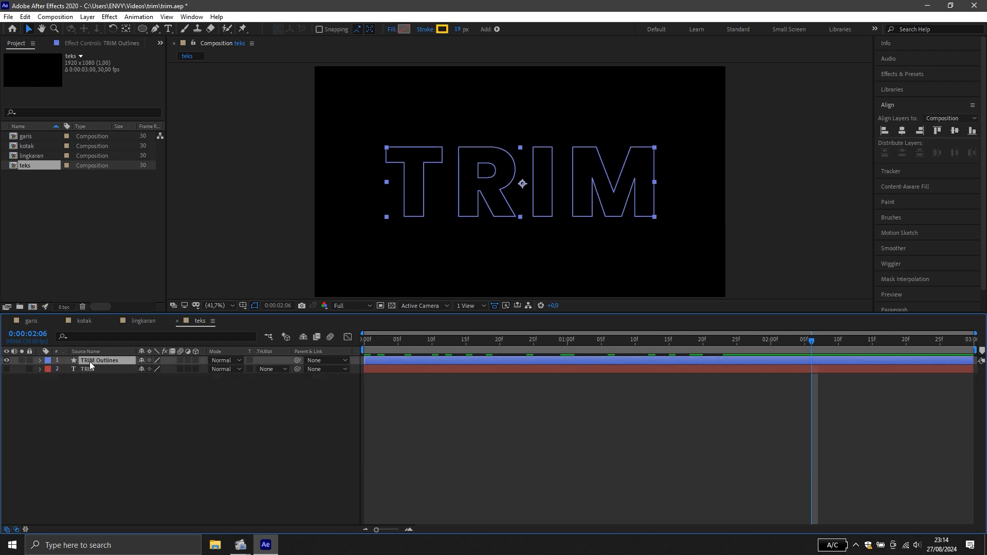
{"action": "key", "text": "ctrl+d"}
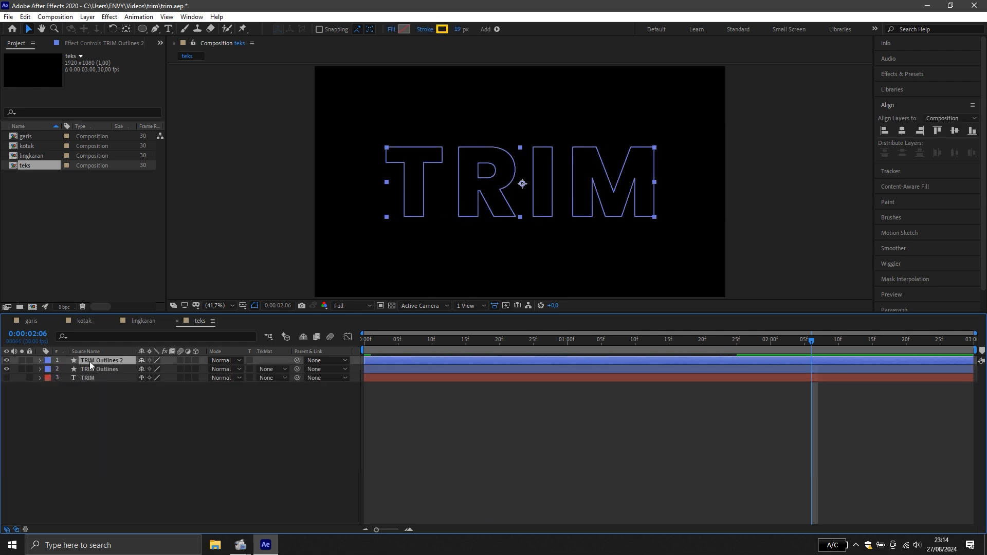
{"action": "left_click", "coordinate": [438, 31]}
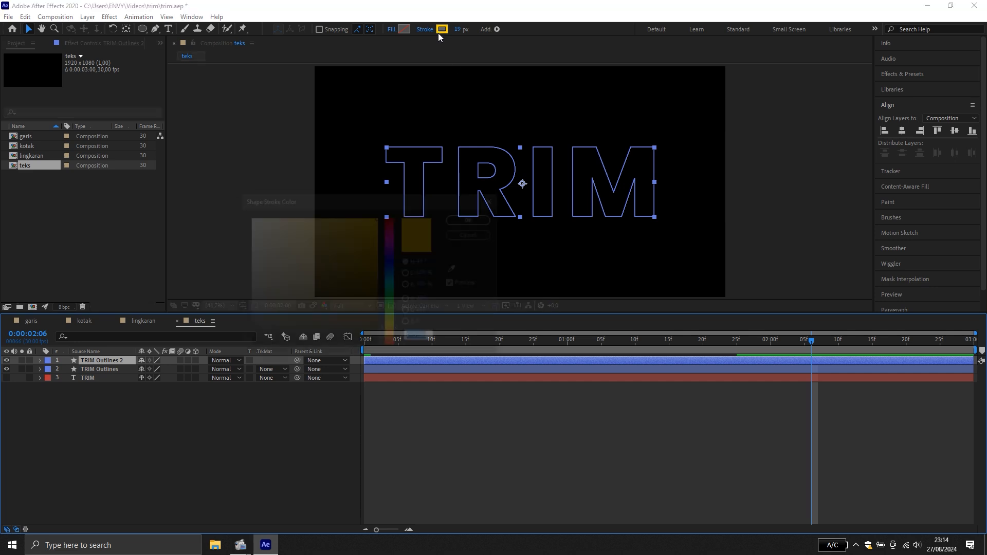
{"action": "mouse_move", "coordinate": [387, 305]}
{"action": "left_mouse_down"}
{"action": "mouse_move", "coordinate": [393, 276]}
{"action": "mouse_move", "coordinate": [377, 268]}
{"action": "mouse_move", "coordinate": [389, 274]}
{"action": "left_mouse_up"}
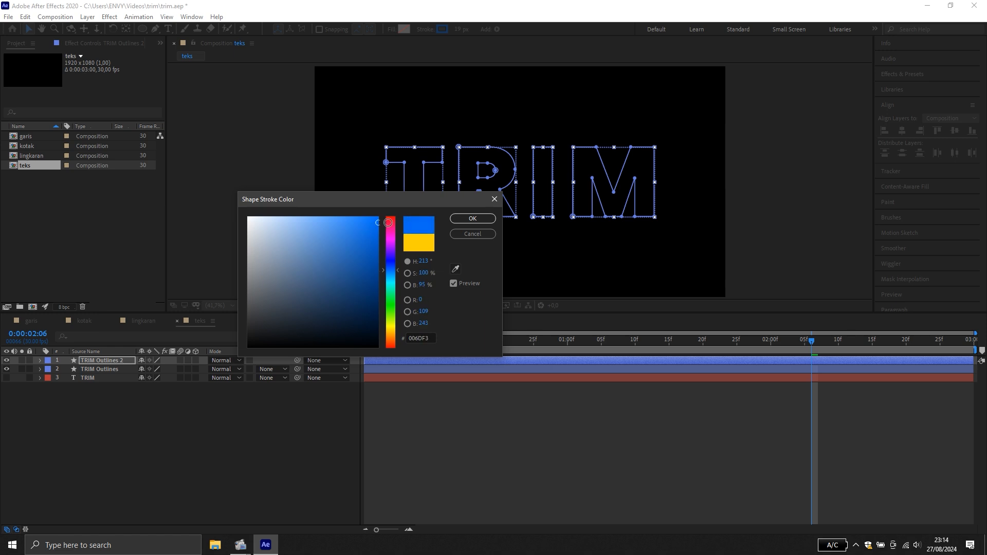
{"action": "left_click", "coordinate": [465, 219]}
{"action": "left_click_drag", "start_coordinate": [432, 360], "coordinate": [498, 366]}
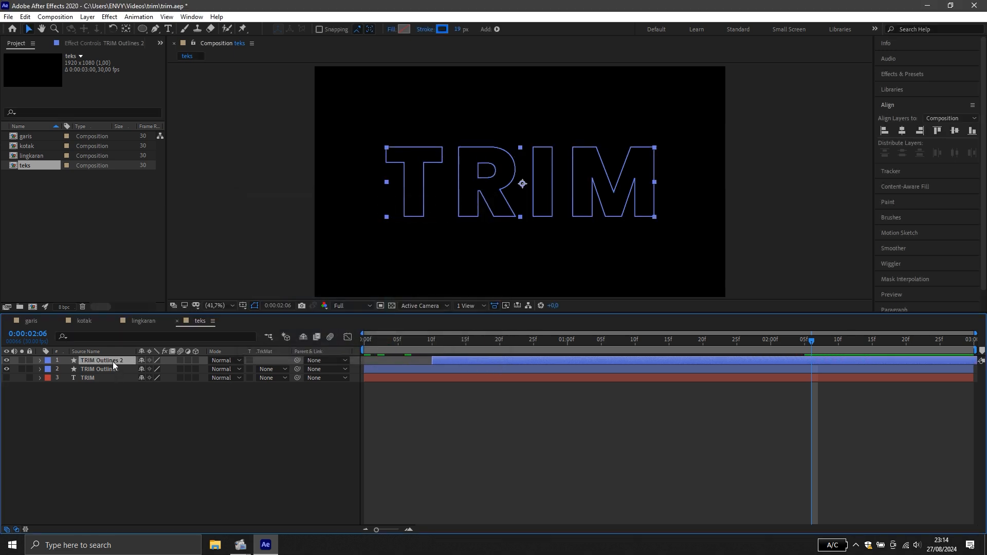
Duplicate the blue TRIM Outlines 2 layer and shift the new copy to start at frame 21
{"action": "key", "text": "ctrl+d"}
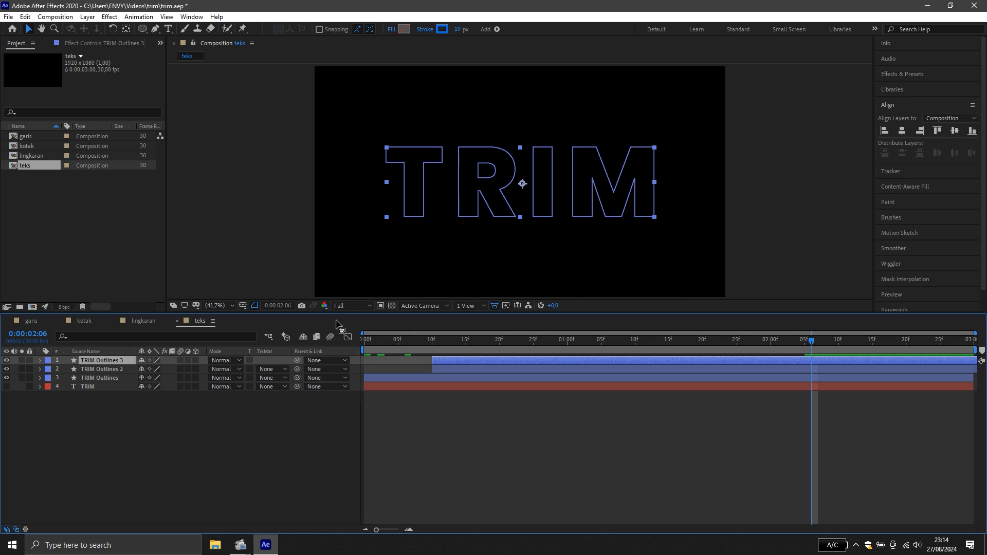
{"action": "left_click_drag", "start_coordinate": [445, 362], "coordinate": [520, 364]}
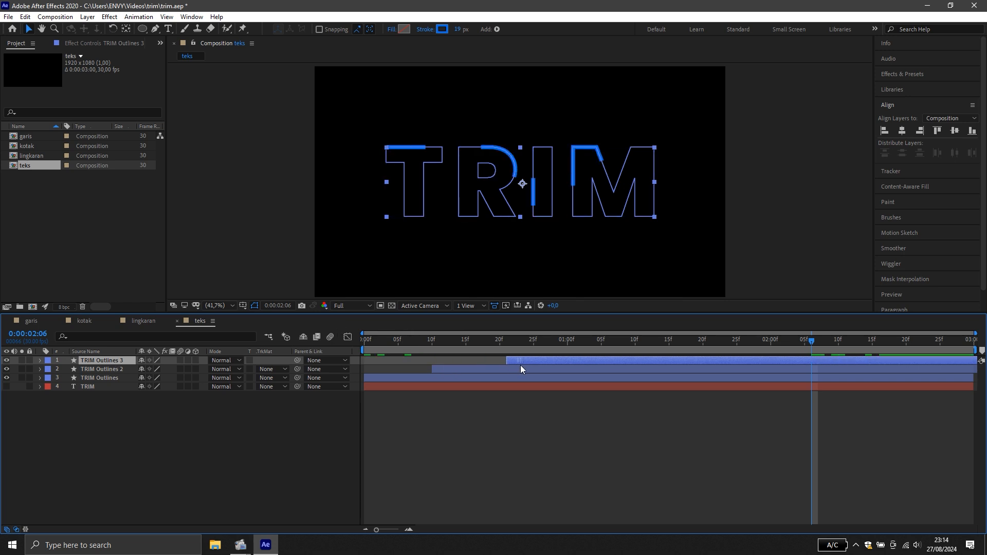
Change the stroke of the TRIM Outlines 3 layer to brownish orange B07A06 and preview the animation from the start
{"action": "left_click", "coordinate": [443, 32]}
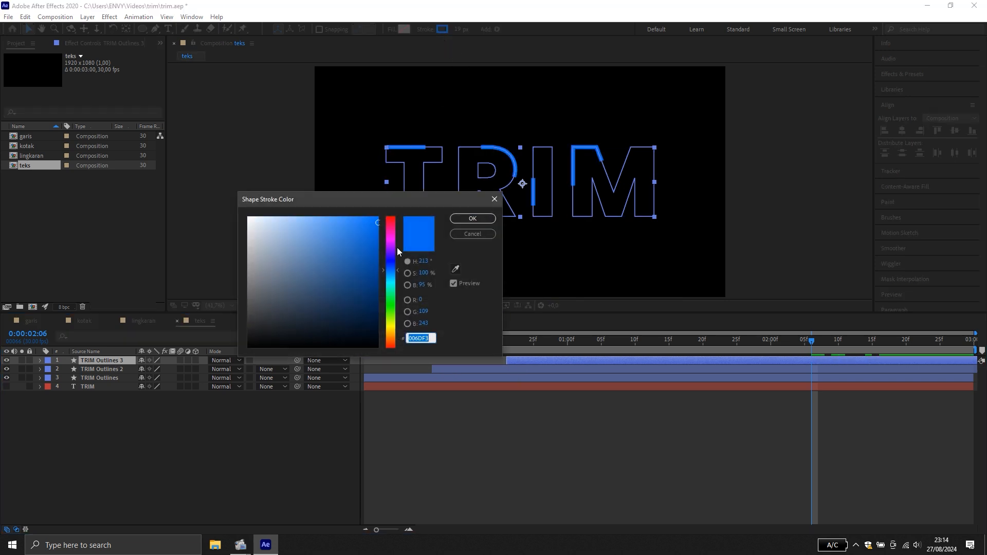
{"action": "left_click_drag", "start_coordinate": [392, 289], "coordinate": [395, 330]}
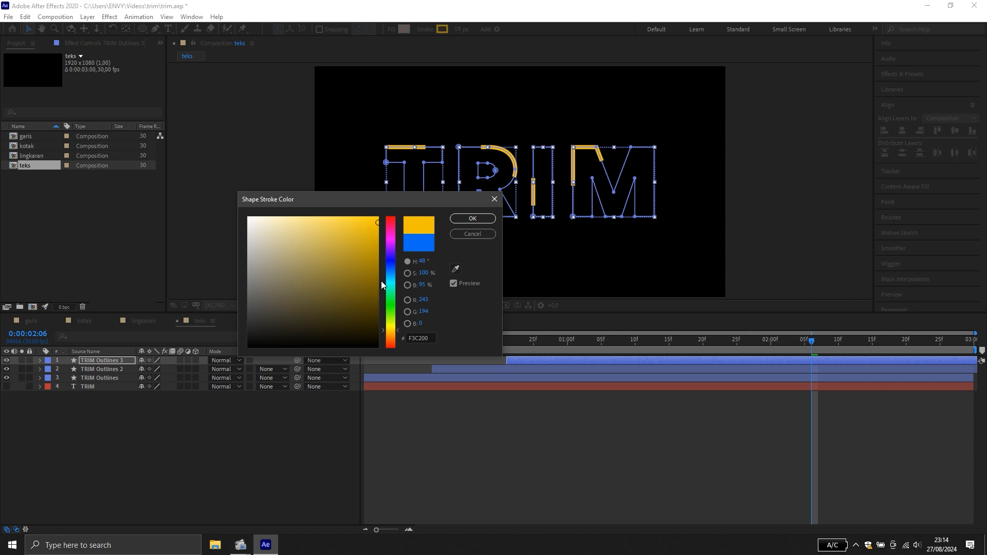
{"action": "left_click_drag", "start_coordinate": [375, 254], "coordinate": [375, 289]}
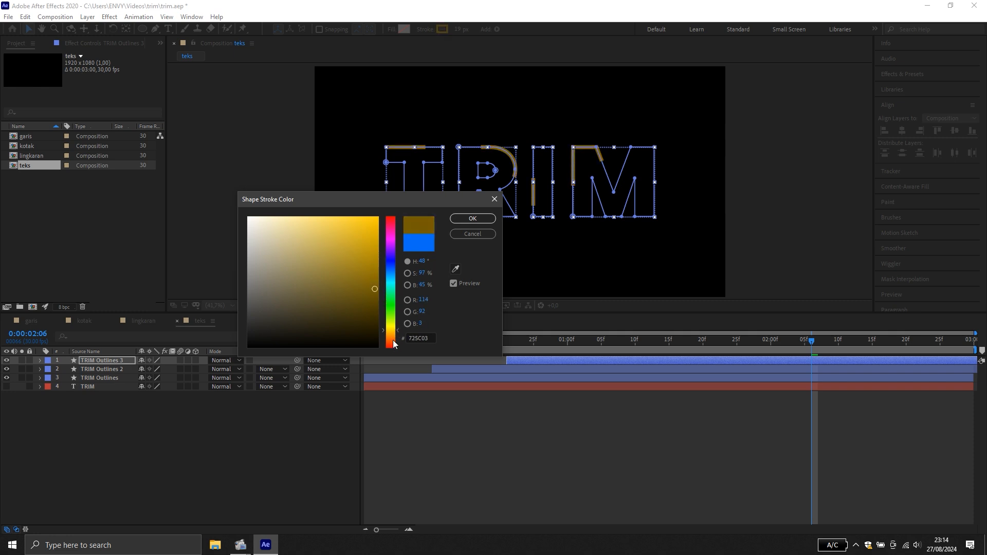
{"action": "mouse_move", "coordinate": [393, 330]}
{"action": "left_mouse_down"}
{"action": "mouse_move", "coordinate": [394, 321]}
{"action": "mouse_move", "coordinate": [394, 350]}
{"action": "mouse_move", "coordinate": [394, 332]}
{"action": "left_mouse_up"}
{"action": "left_click_drag", "start_coordinate": [373, 243], "coordinate": [374, 257]}
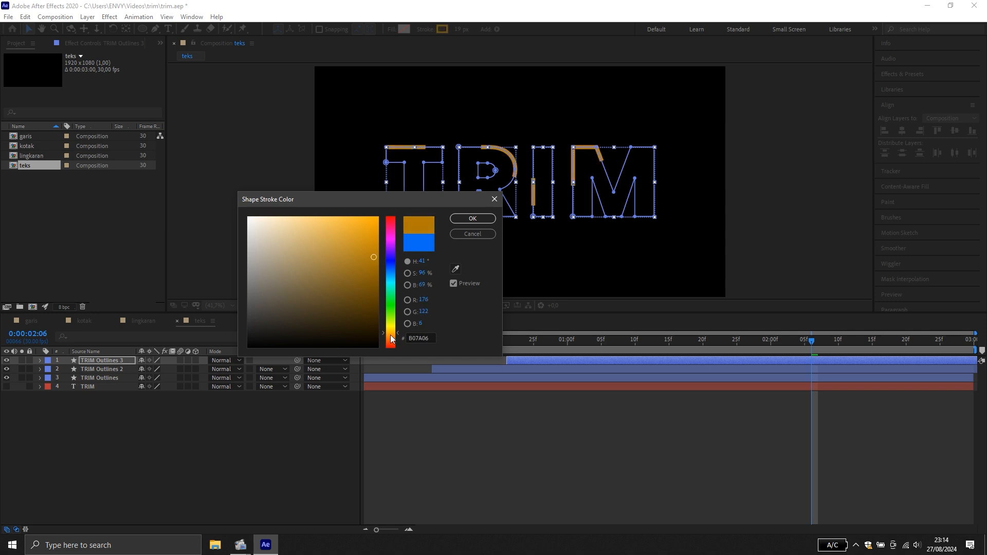
{"action": "left_click", "coordinate": [476, 217]}
{"action": "left_click_drag", "start_coordinate": [818, 340], "coordinate": [171, 414]}
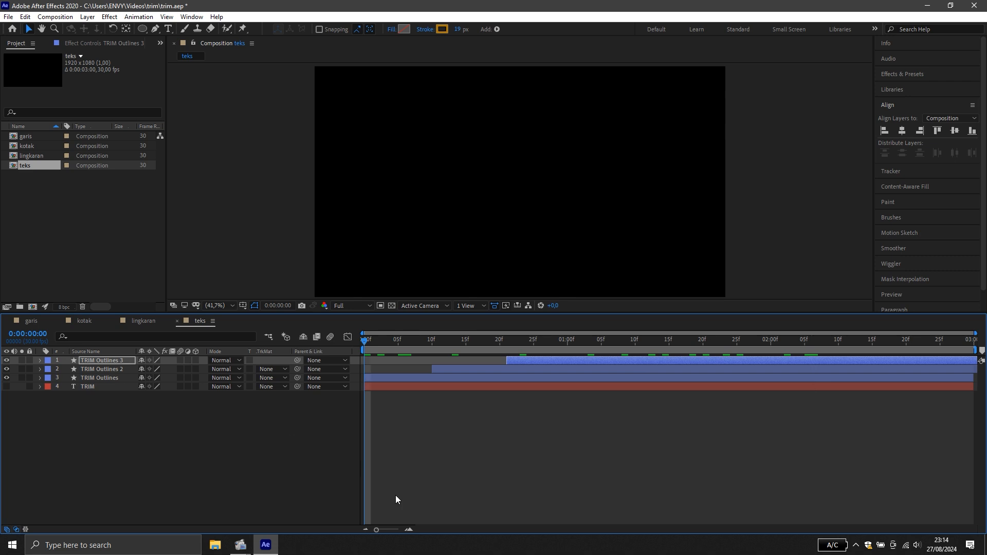
{"action": "left_click", "coordinate": [452, 481]}
{"action": "key", "text": "space"}
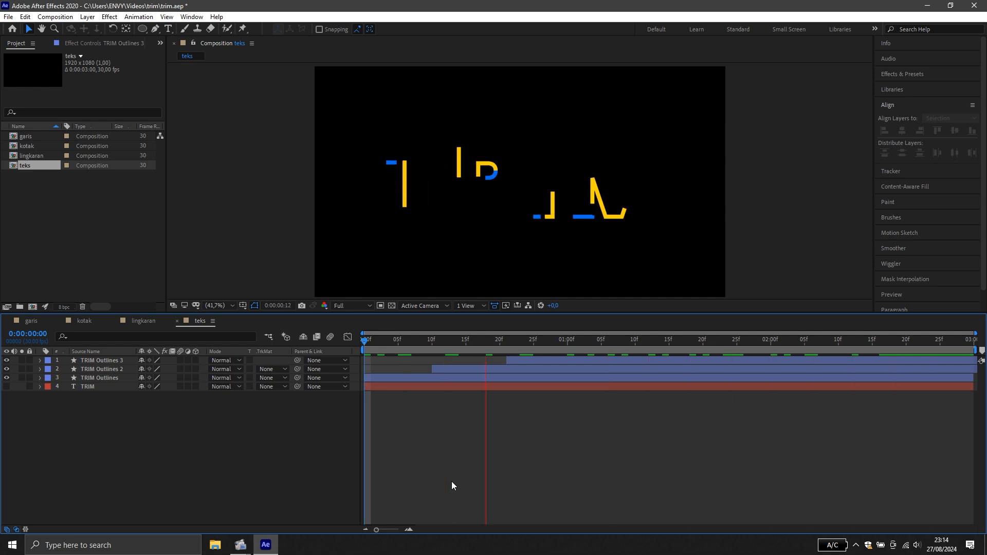
{"action": "key", "text": "space"}
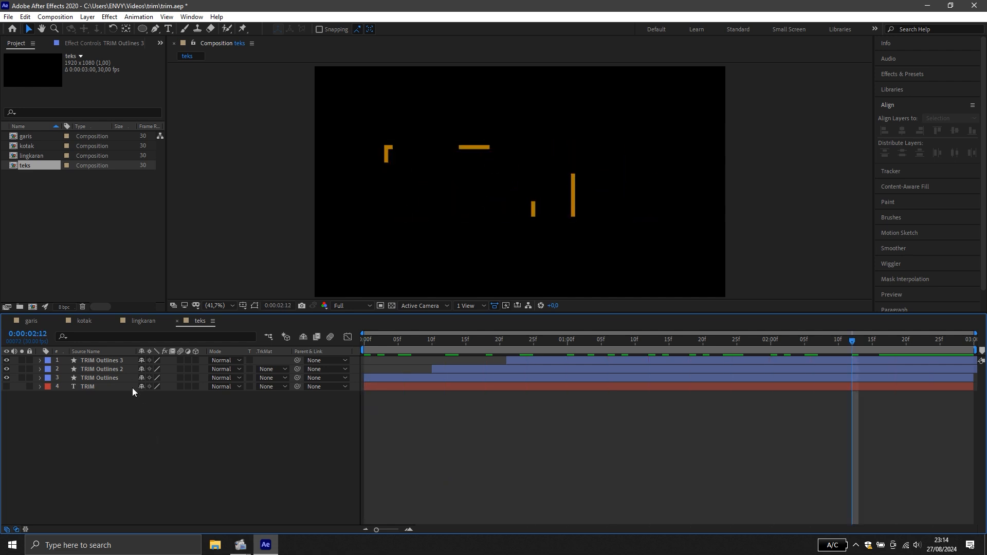
Duplicate the TRIM Outlines 3 layer, shifting the copy to start at 0:00:01:02 and giving it a white FFFFFF stroke
{"action": "left_click", "coordinate": [109, 359]}
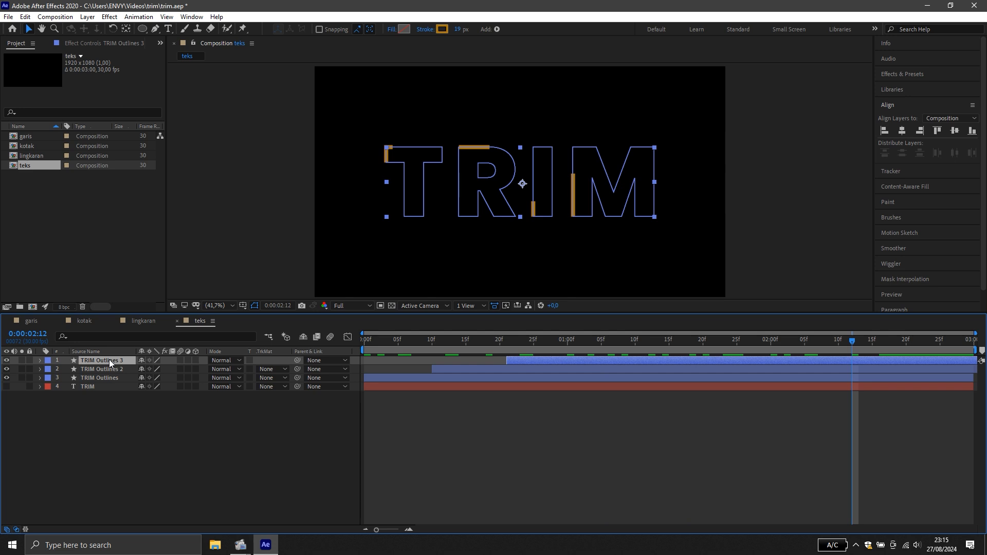
{"action": "key", "text": "ctrl+d"}
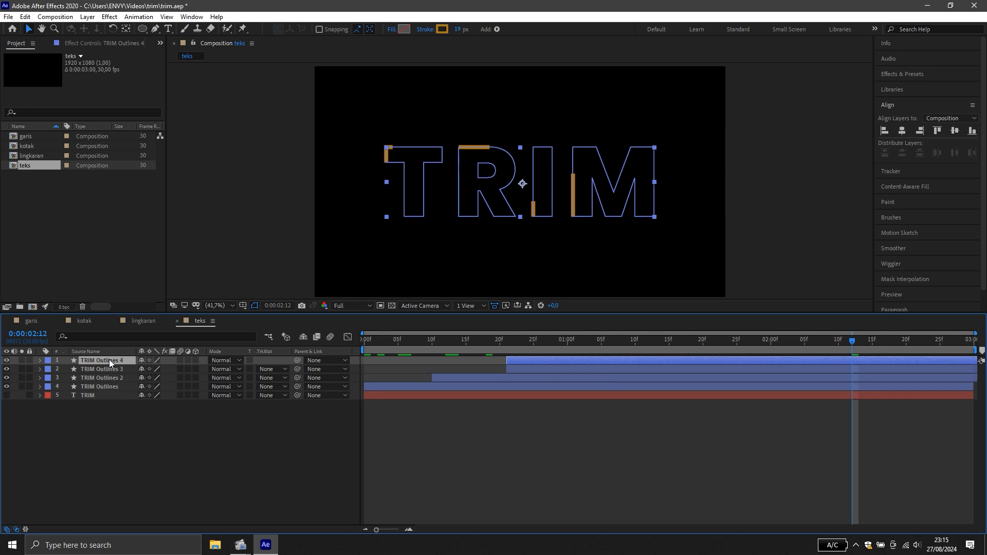
{"action": "left_click_drag", "start_coordinate": [541, 360], "coordinate": [613, 360]}
{"action": "left_click", "coordinate": [441, 29]}
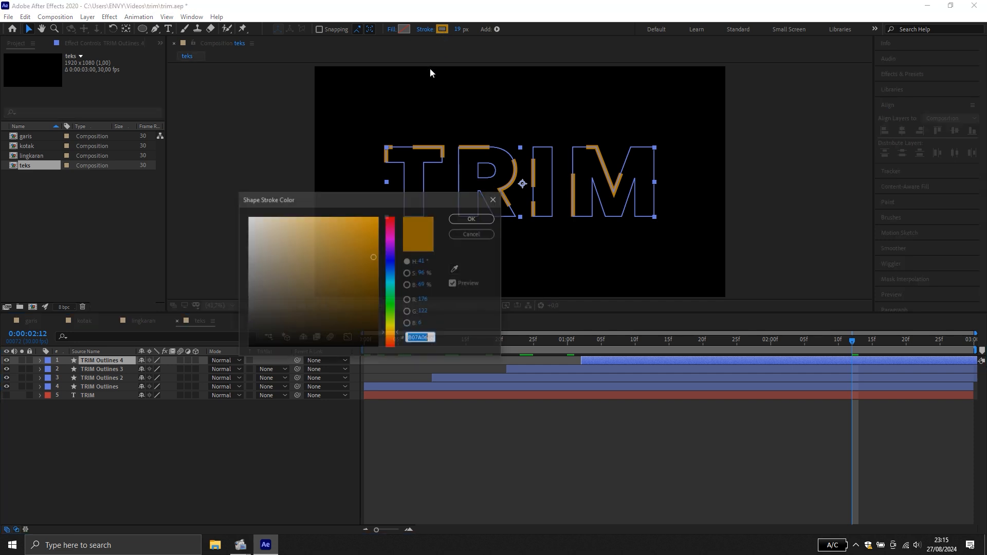
{"action": "left_click_drag", "start_coordinate": [298, 249], "coordinate": [202, 186]}
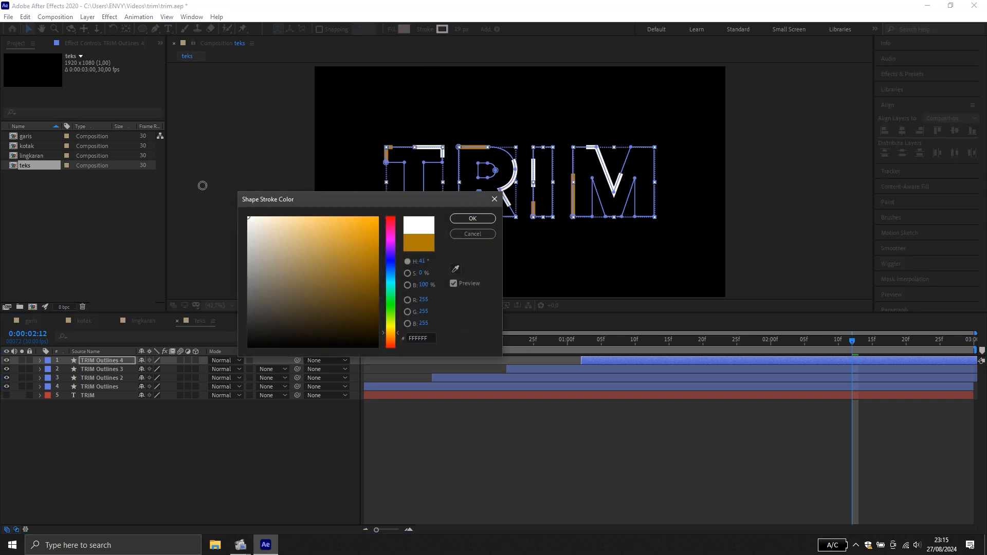
{"action": "left_click", "coordinate": [471, 221]}
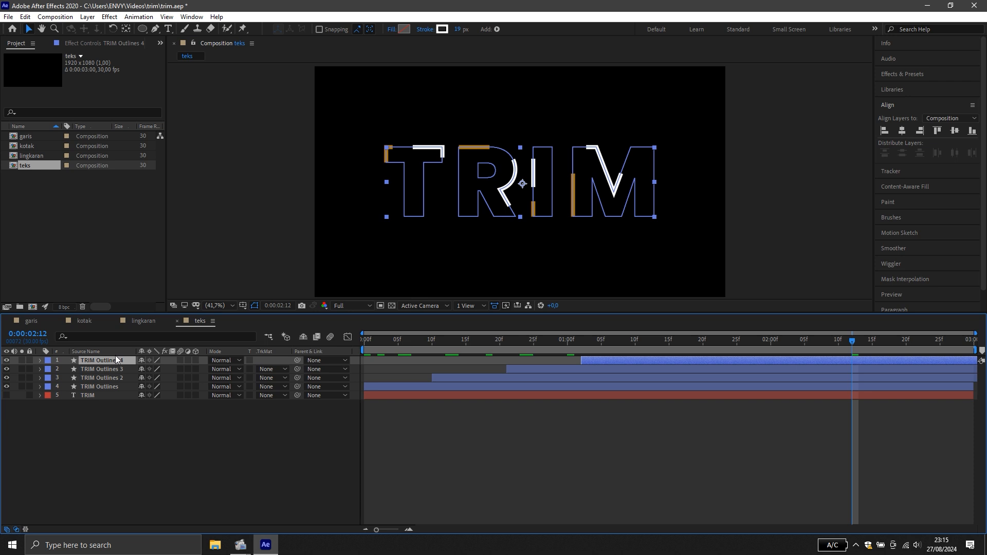
Duplicate the white TRIM Outlines 4 layer with a start at 0:00:01:14 and a bright green stroke, and preview the animation
{"action": "key", "text": "ctrl+d"}
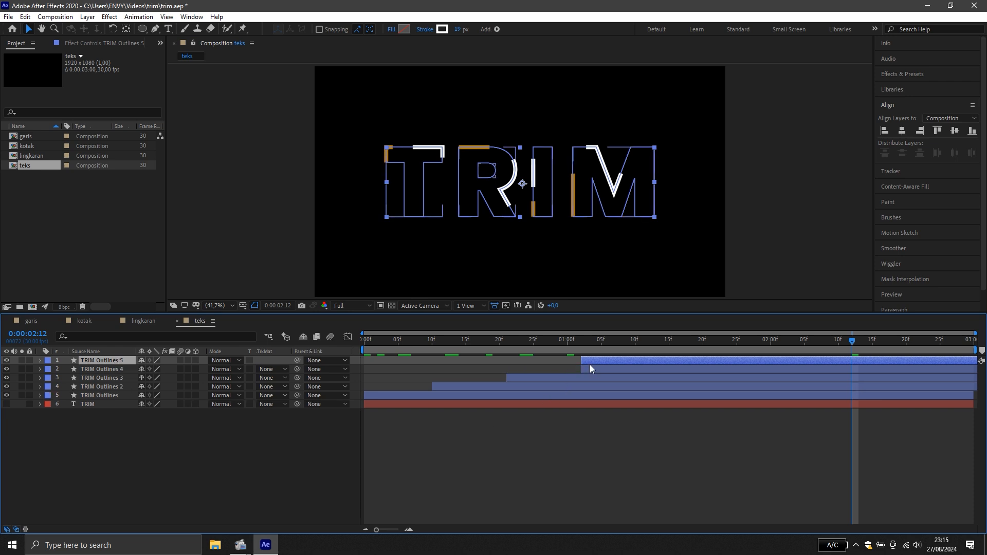
{"action": "left_click_drag", "start_coordinate": [590, 360], "coordinate": [668, 355]}
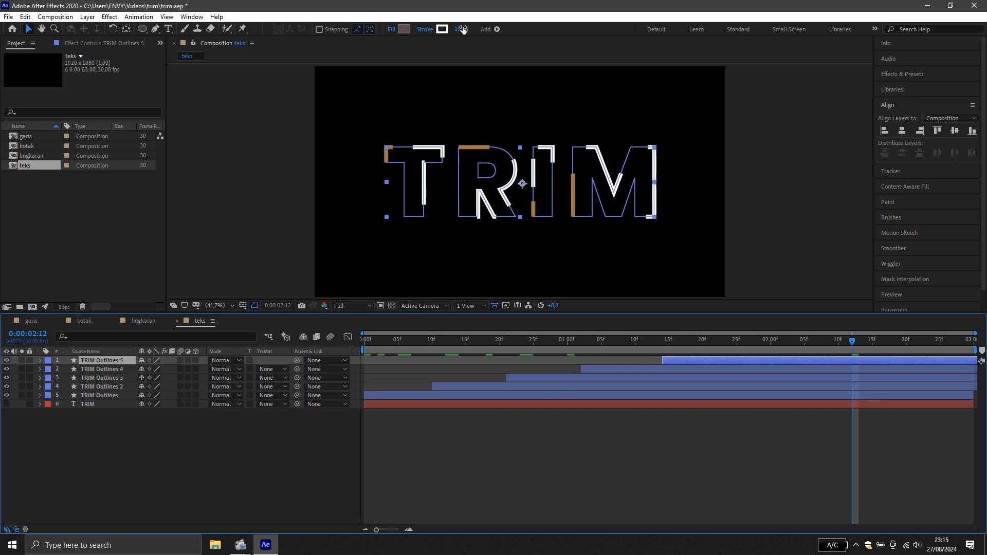
{"action": "left_click", "coordinate": [442, 29]}
{"action": "left_click", "coordinate": [391, 308]}
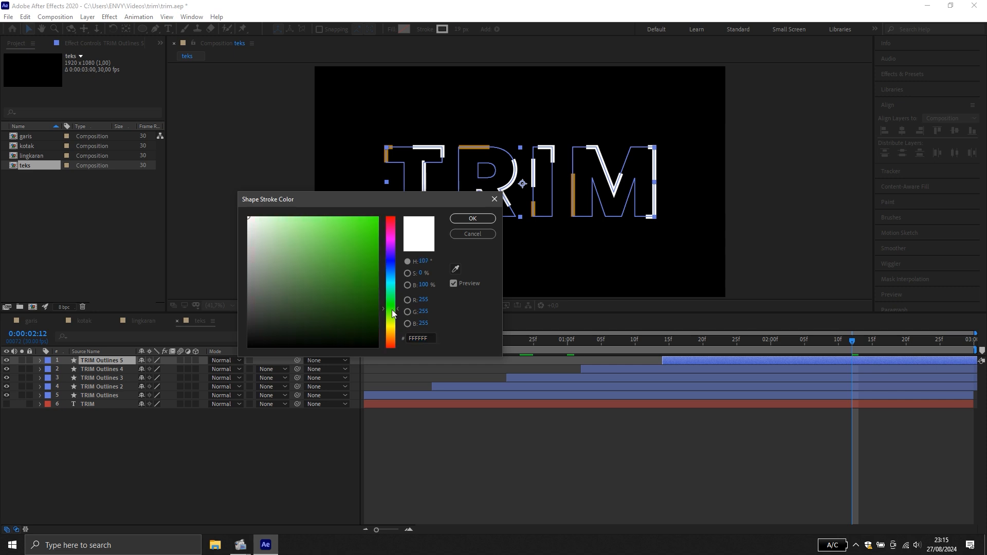
{"action": "left_click_drag", "start_coordinate": [338, 236], "coordinate": [412, 205]}
{"action": "left_click", "coordinate": [472, 218]}
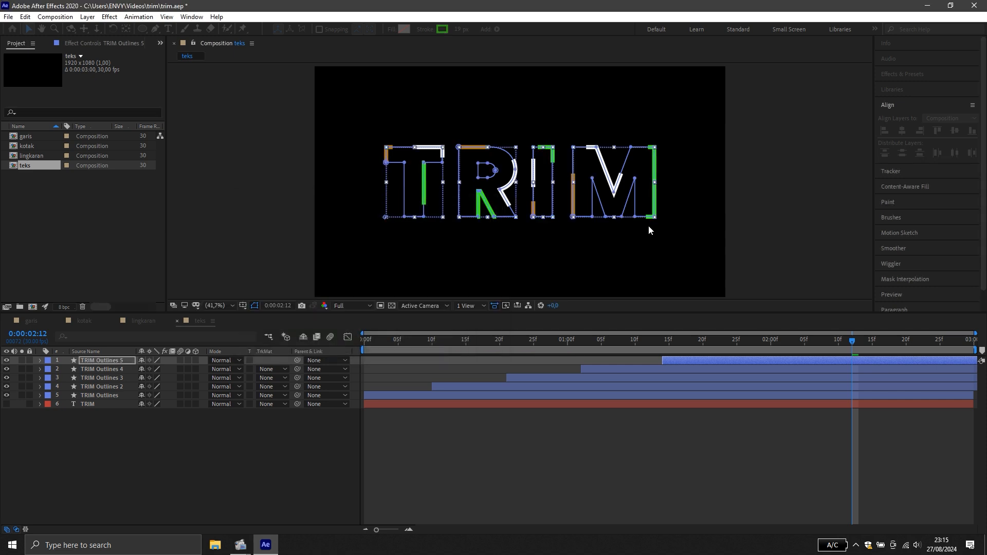
{"action": "left_click", "coordinate": [779, 282]}
{"action": "left_click_drag", "start_coordinate": [852, 344], "coordinate": [183, 398]}
{"action": "key", "text": "space"}
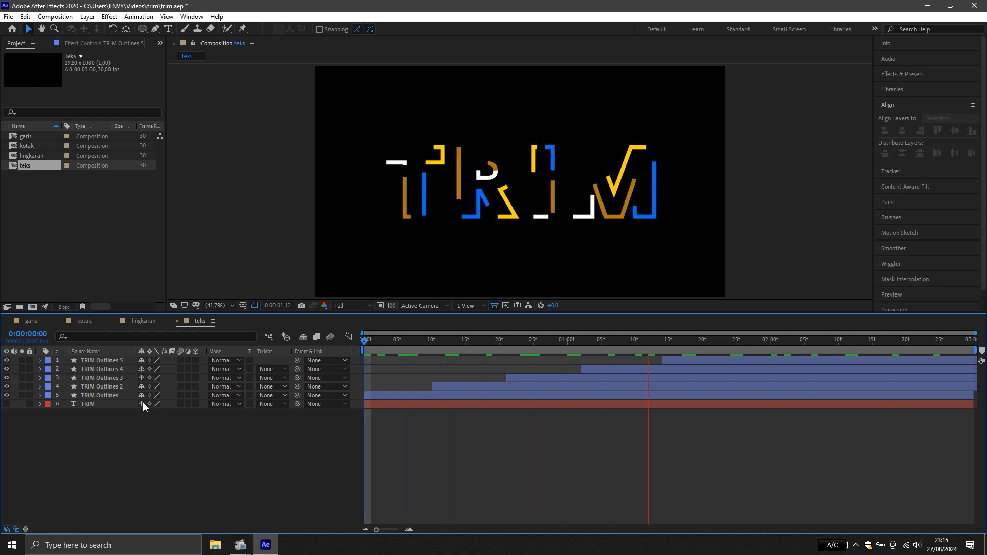
{"action": "key", "text": "space"}
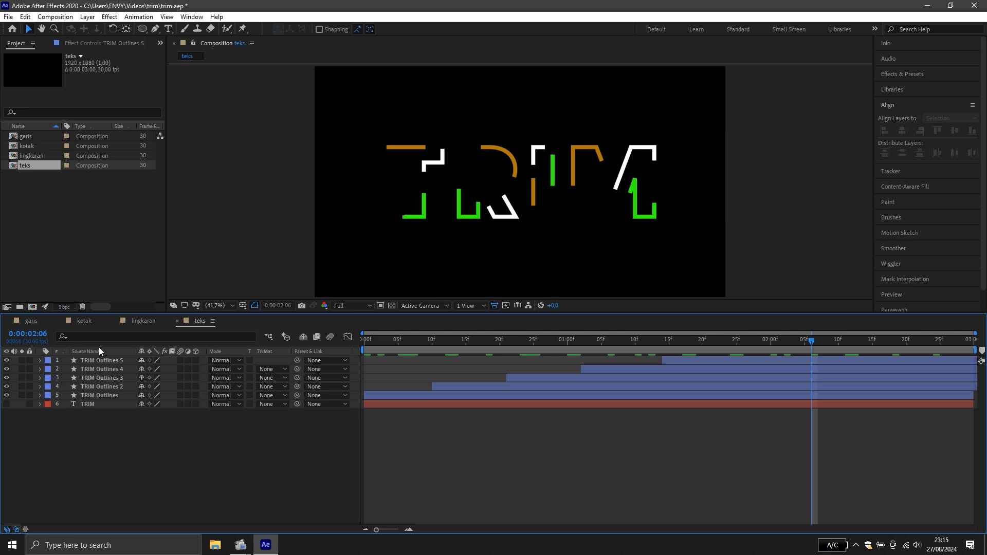
Duplicate the green TRIM Outlines 5 layer with a start at 0:00:01:26 and a red FF0000 stroke, and preview the animation
{"action": "left_click", "coordinate": [100, 359]}
{"action": "key", "text": "ctrl+d"}
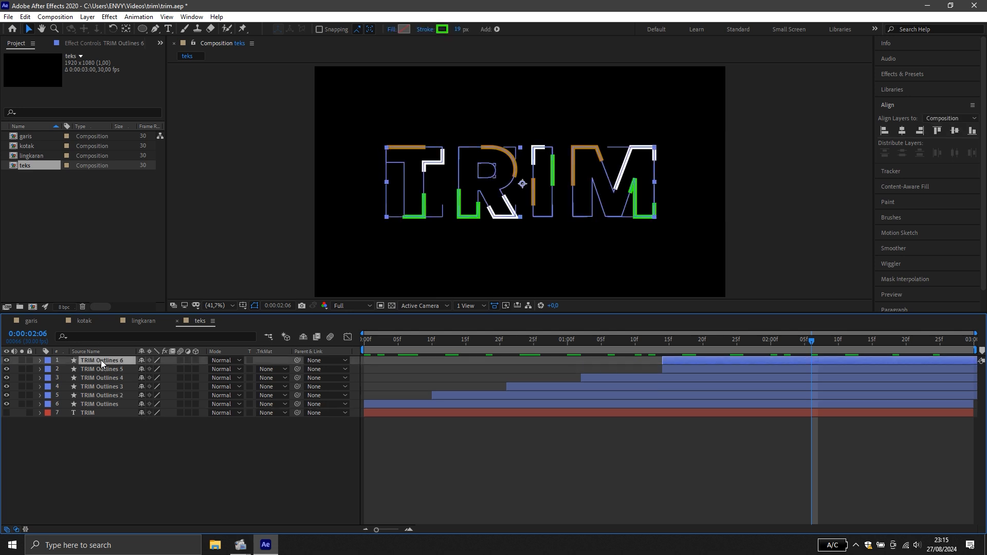
{"action": "left_click_drag", "start_coordinate": [707, 360], "coordinate": [779, 363]}
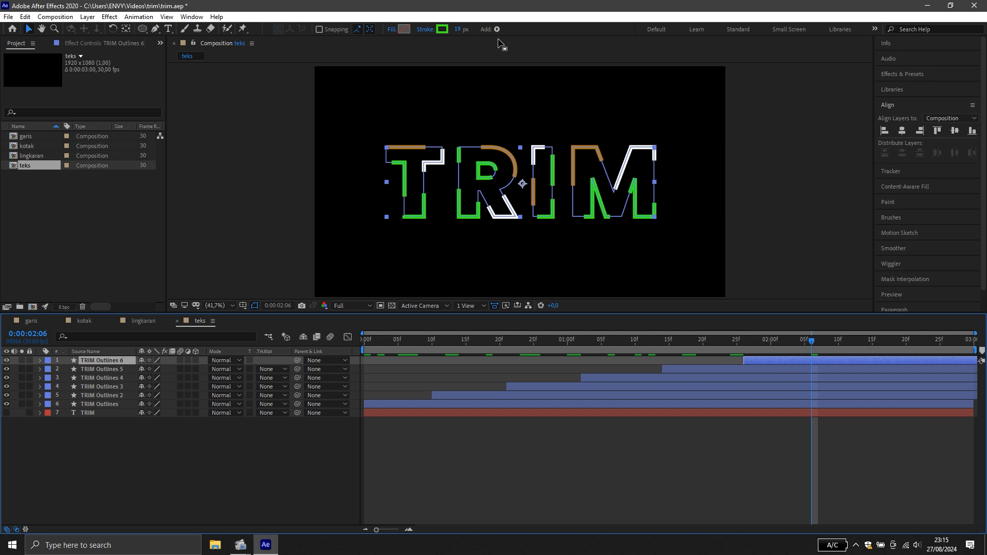
{"action": "left_click", "coordinate": [442, 29]}
{"action": "left_click_drag", "start_coordinate": [399, 264], "coordinate": [391, 215]}
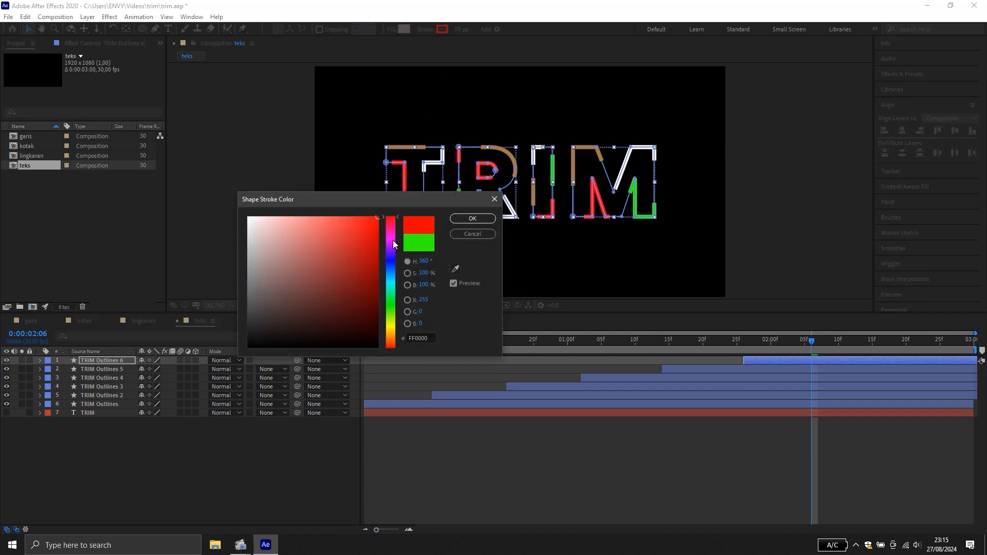
{"action": "left_click_drag", "start_coordinate": [361, 301], "coordinate": [379, 348]}
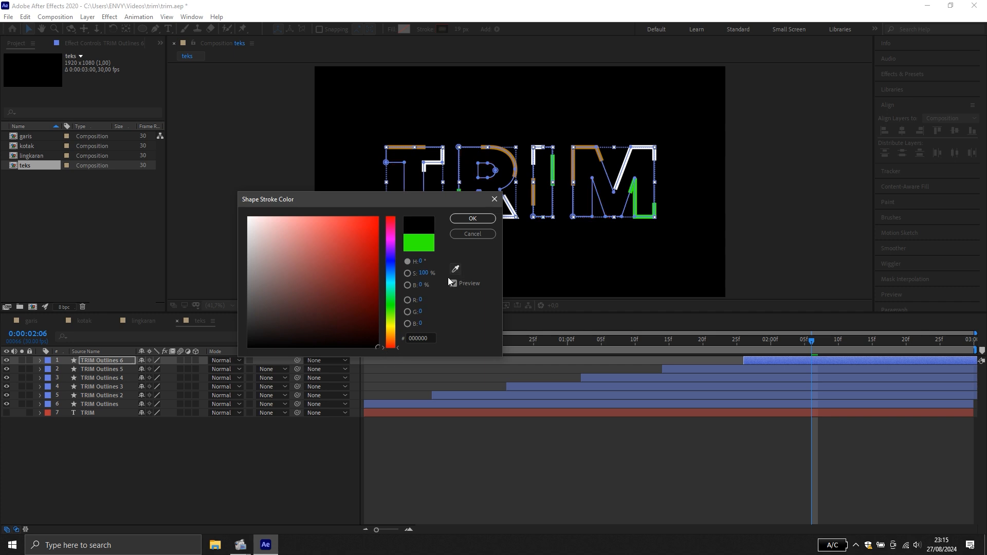
{"action": "mouse_move", "coordinate": [361, 296]}
{"action": "left_mouse_down"}
{"action": "mouse_move", "coordinate": [370, 338]}
{"action": "mouse_move", "coordinate": [380, 203]}
{"action": "left_mouse_up"}
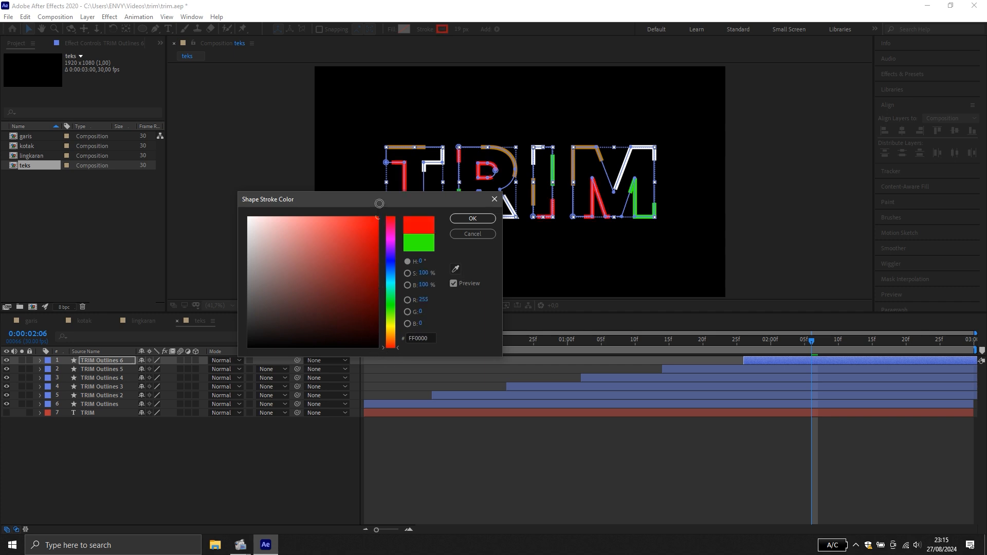
{"action": "left_click", "coordinate": [467, 218]}
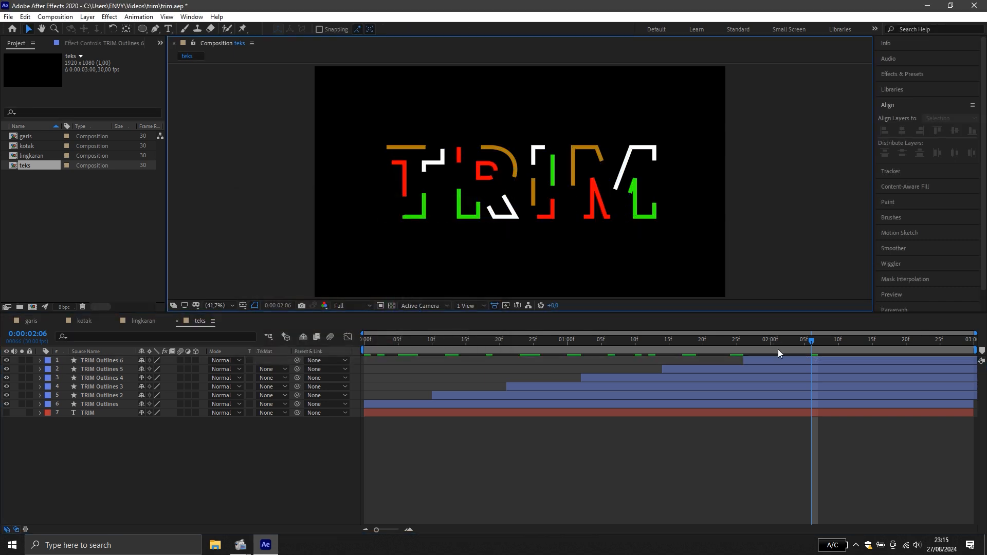
{"action": "left_click_drag", "start_coordinate": [810, 342], "coordinate": [131, 385]}
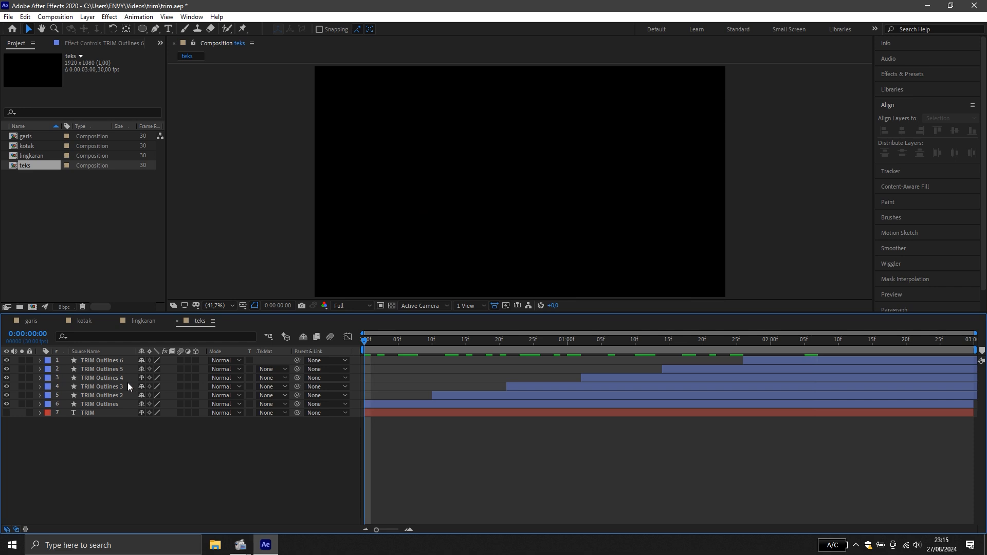
{"action": "key", "text": "space"}
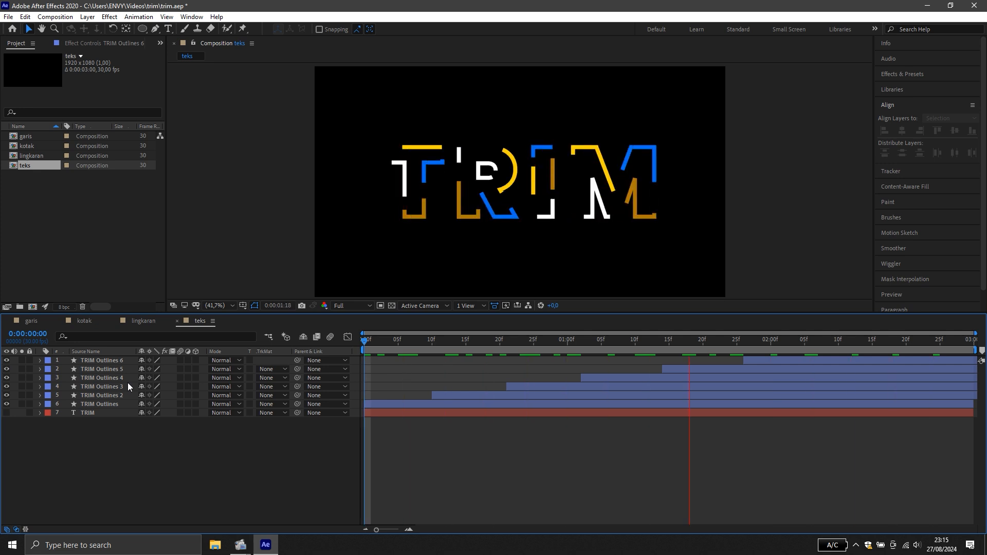
{"action": "key", "text": "space"}
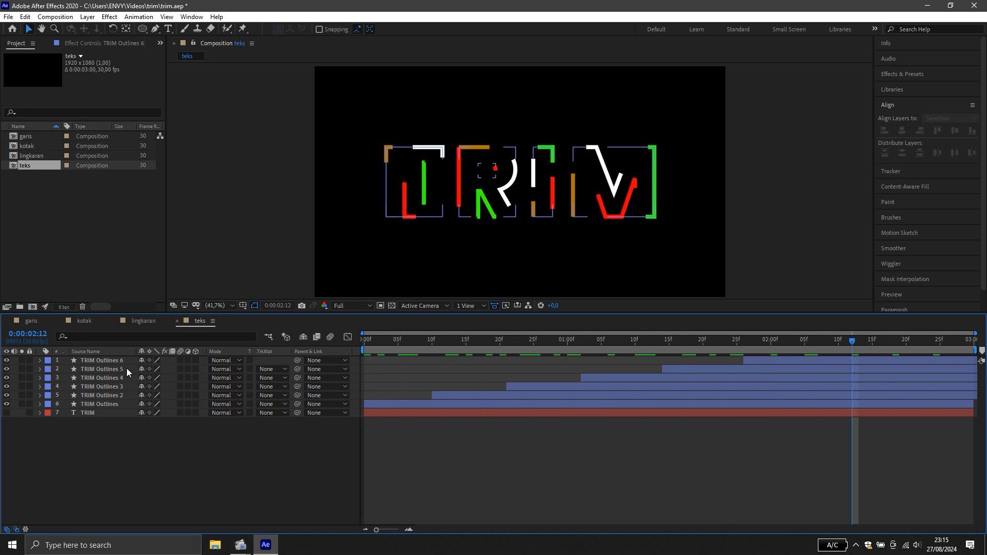
Duplicate the red TRIM Outlines 6 layer, shifting the copy to start at 0:00:02:06 and giving it a blue 0012FF stroke
{"action": "left_click", "coordinate": [115, 358]}
{"action": "key", "text": "ctrl+d"}
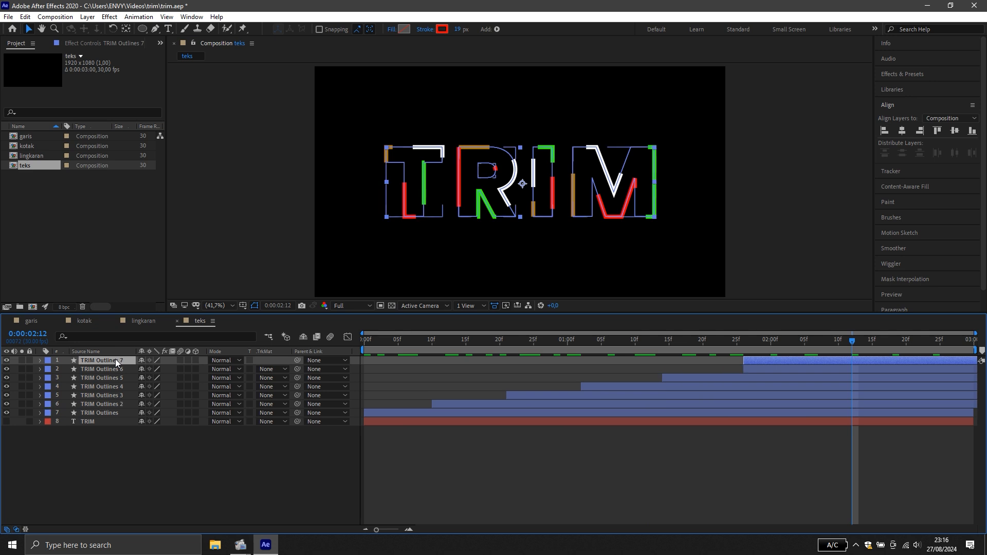
{"action": "left_click_drag", "start_coordinate": [774, 359], "coordinate": [844, 359]}
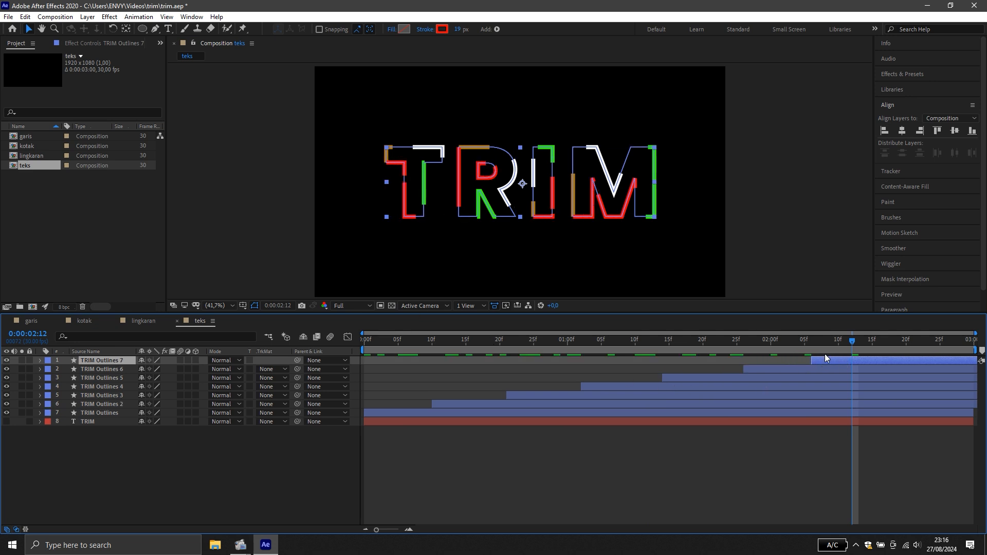
{"action": "left_click", "coordinate": [442, 29]}
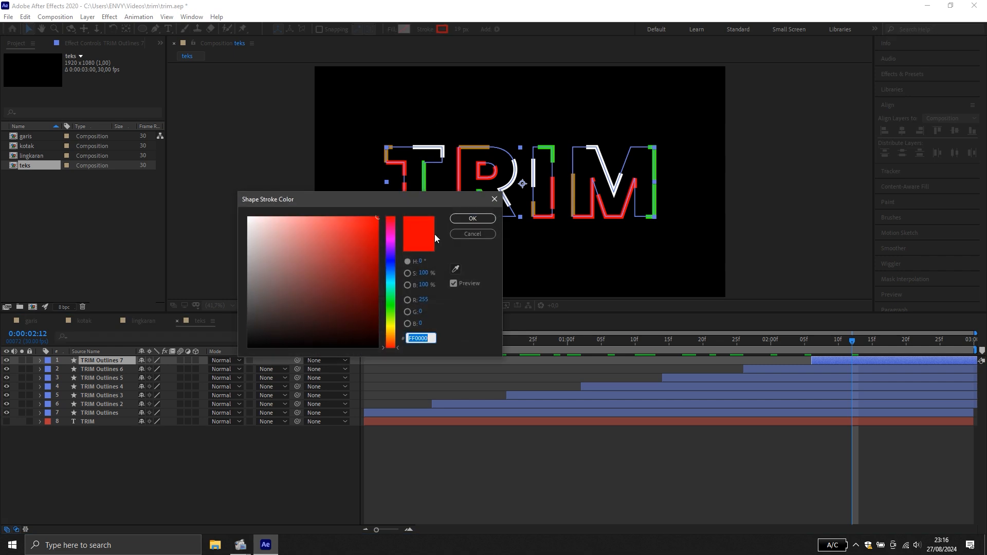
{"action": "left_click", "coordinate": [391, 261]}
{"action": "mouse_move", "coordinate": [360, 245]}
{"action": "left_mouse_down"}
{"action": "mouse_move", "coordinate": [378, 265]}
{"action": "mouse_move", "coordinate": [379, 217]}
{"action": "left_mouse_up"}
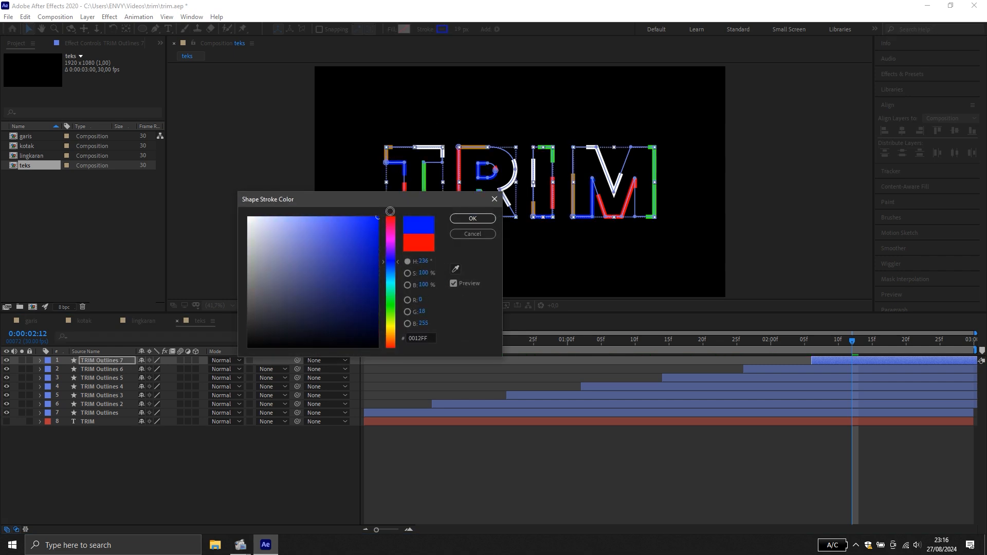
{"action": "left_click", "coordinate": [483, 219]}
{"action": "left_click", "coordinate": [779, 197]}
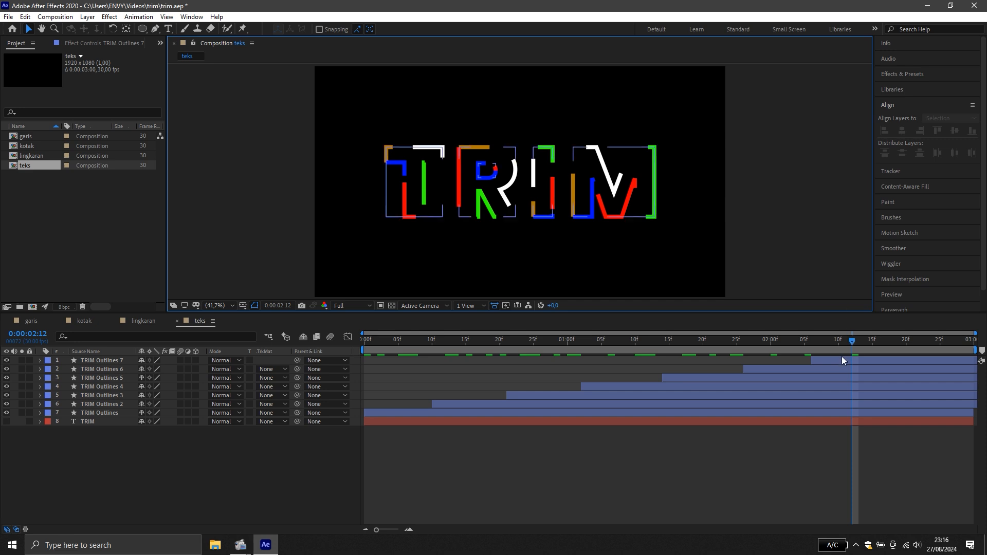
Duplicate the blue TRIM Outlines 7 layer with a start at about 0:00:02:13 and a yellow stroke, and preview the animation from the start
{"action": "left_click", "coordinate": [92, 360]}
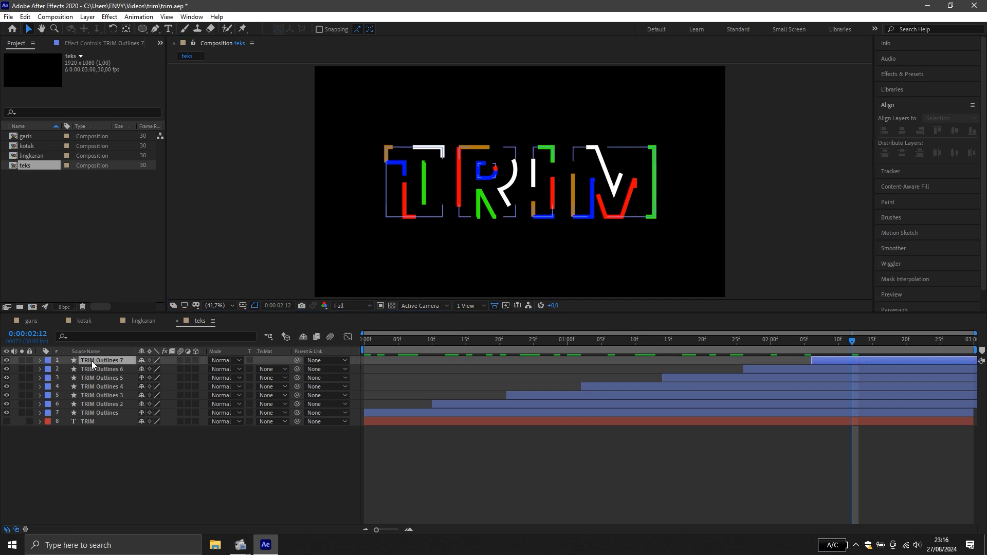
{"action": "key", "text": "ctrl+d"}
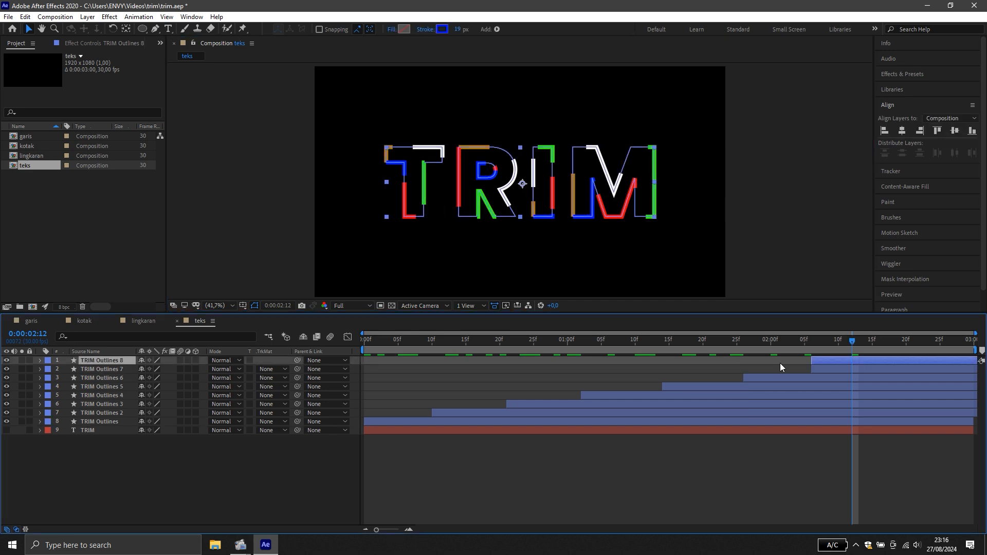
{"action": "left_click_drag", "start_coordinate": [855, 366], "coordinate": [868, 368]}
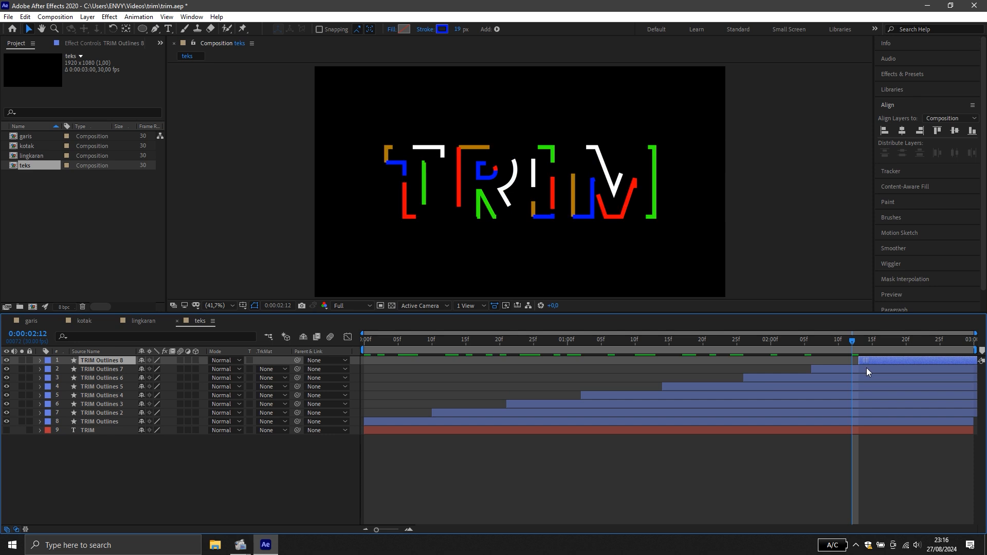
{"action": "left_click", "coordinate": [441, 28]}
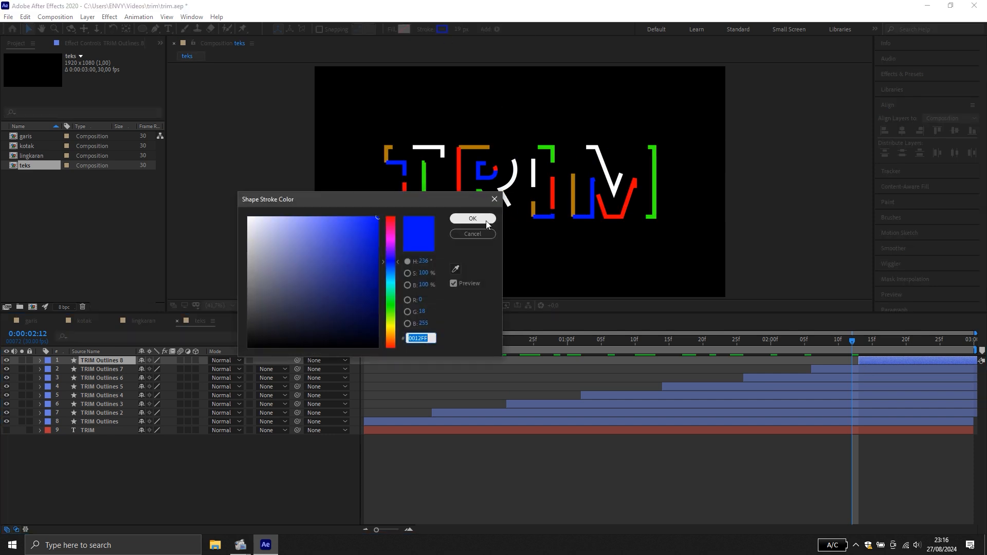
{"action": "left_click", "coordinate": [391, 298]}
{"action": "left_click", "coordinate": [391, 313]}
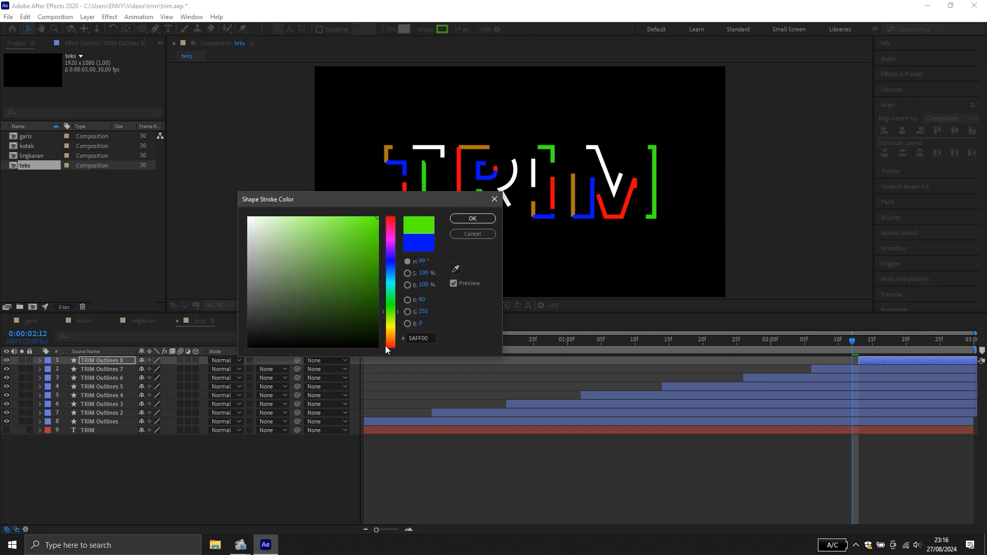
{"action": "left_click", "coordinate": [391, 338]}
{"action": "left_click_drag", "start_coordinate": [391, 326], "coordinate": [394, 326]}
{"action": "left_click", "coordinate": [465, 218]}
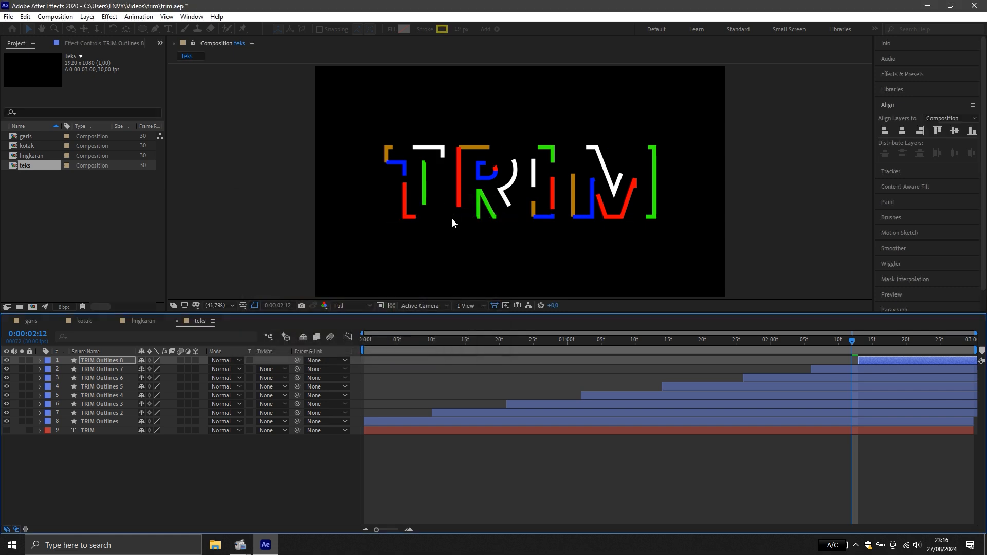
{"action": "left_click_drag", "start_coordinate": [852, 343], "coordinate": [110, 378]}
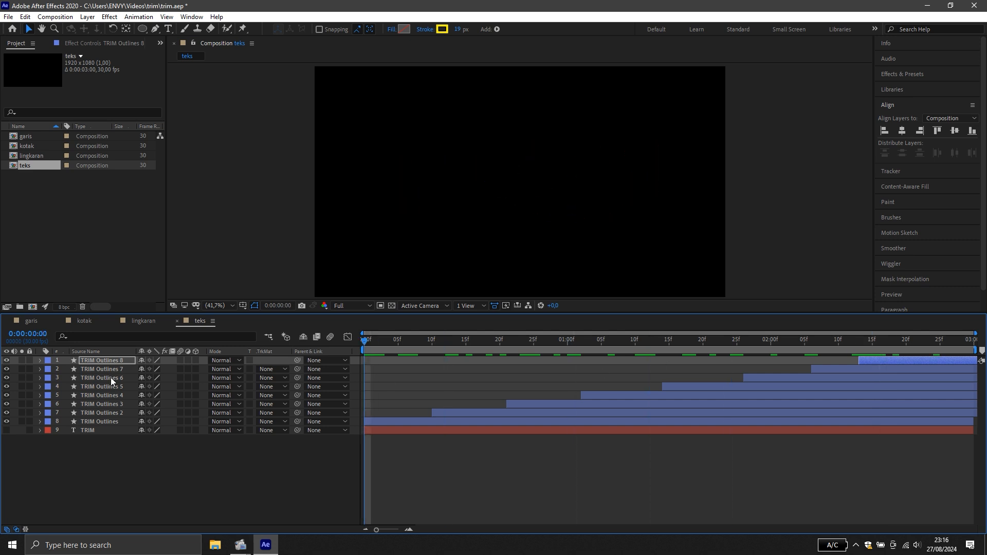
{"action": "key", "text": "space"}
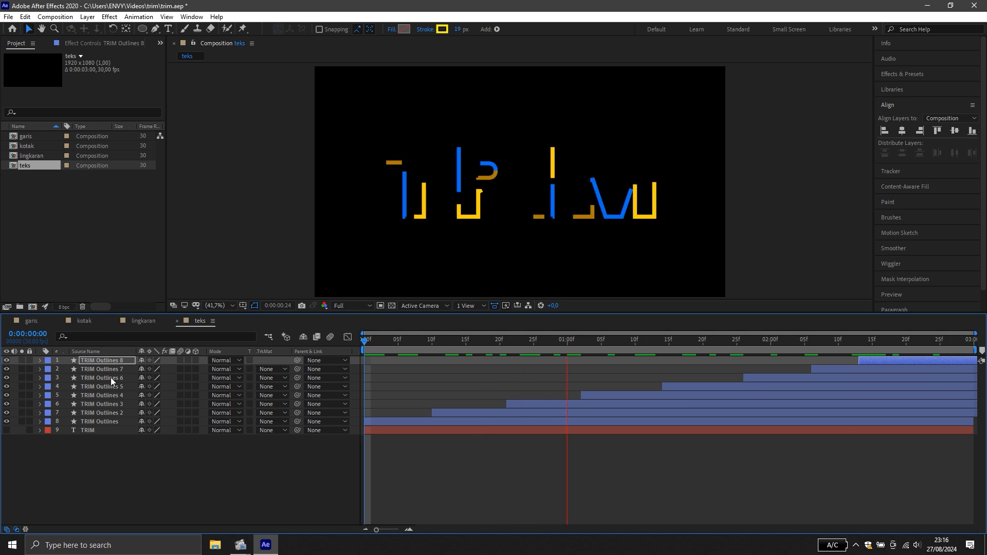
{"action": "key", "text": "space"}
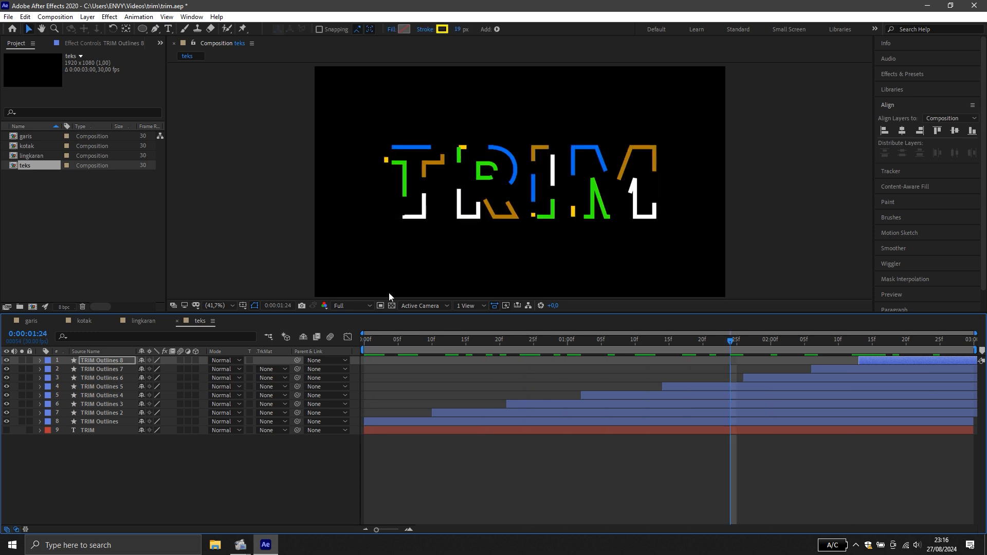
Shift TRIM Outlines 2, 3 and 4 earlier, starting at about 0:00:00:06, 0:00:00:12 and 0:00:00:20
{"action": "left_click_drag", "start_coordinate": [731, 342], "coordinate": [404, 355]}
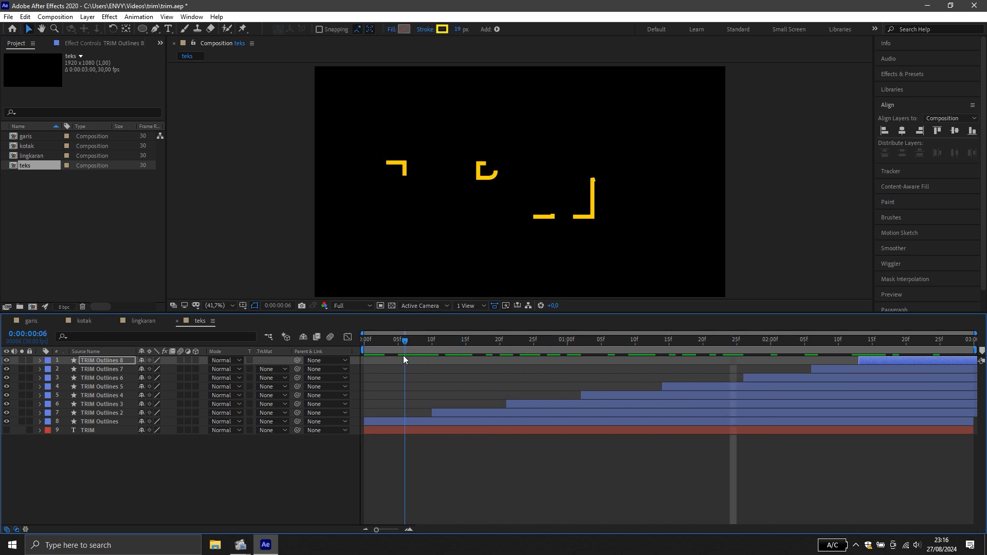
{"action": "left_click_drag", "start_coordinate": [438, 413], "coordinate": [416, 406]}
{"action": "left_click_drag", "start_coordinate": [404, 341], "coordinate": [439, 354]}
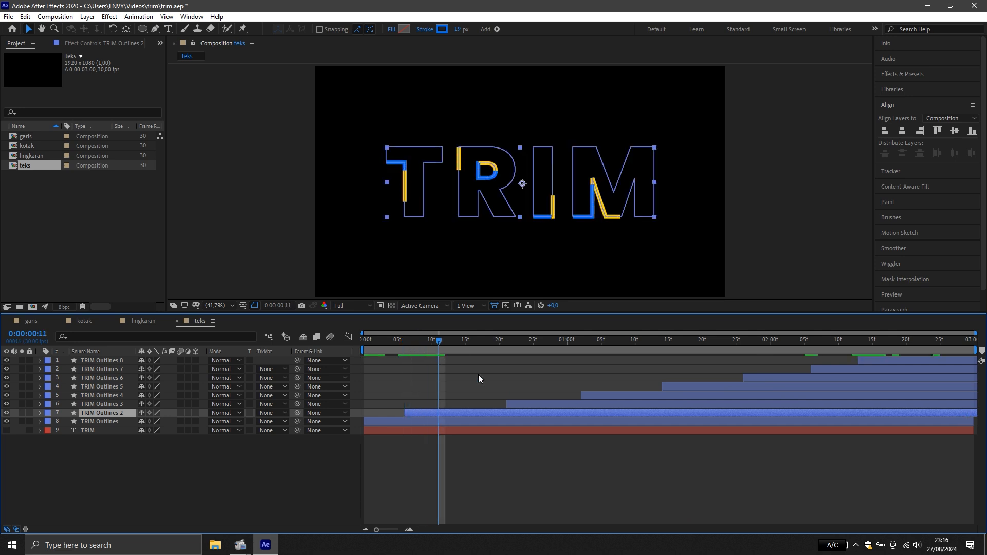
{"action": "left_click_drag", "start_coordinate": [510, 403], "coordinate": [449, 409]}
{"action": "left_click_drag", "start_coordinate": [624, 392], "coordinate": [543, 404]}
Shift TRIM Outlines 5 and TRIM Outlines 6 earlier, starting at about 0:00:00:27 and 0:00:01:05
{"action": "left_click_drag", "start_coordinate": [676, 390], "coordinate": [553, 404]}
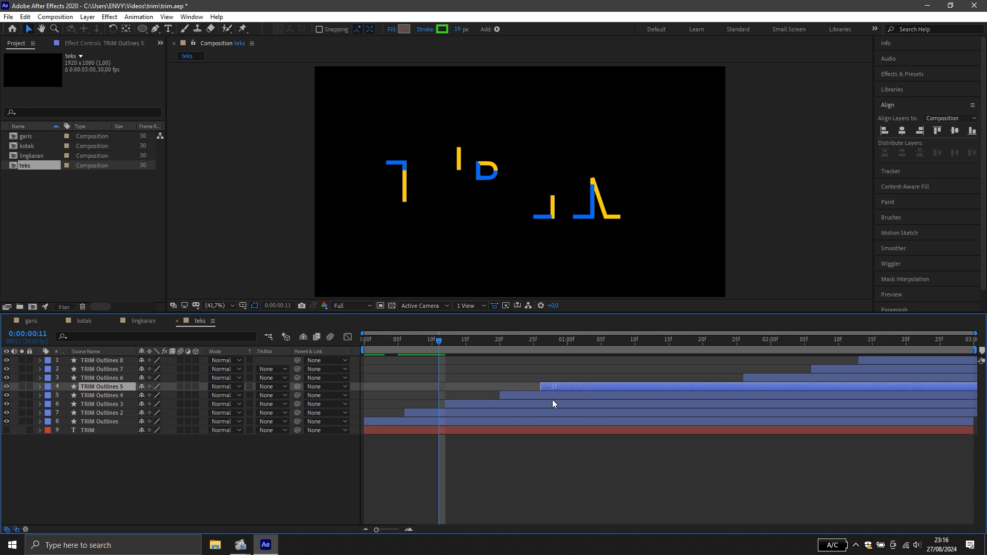
{"action": "left_click_drag", "start_coordinate": [781, 380], "coordinate": [632, 384]}
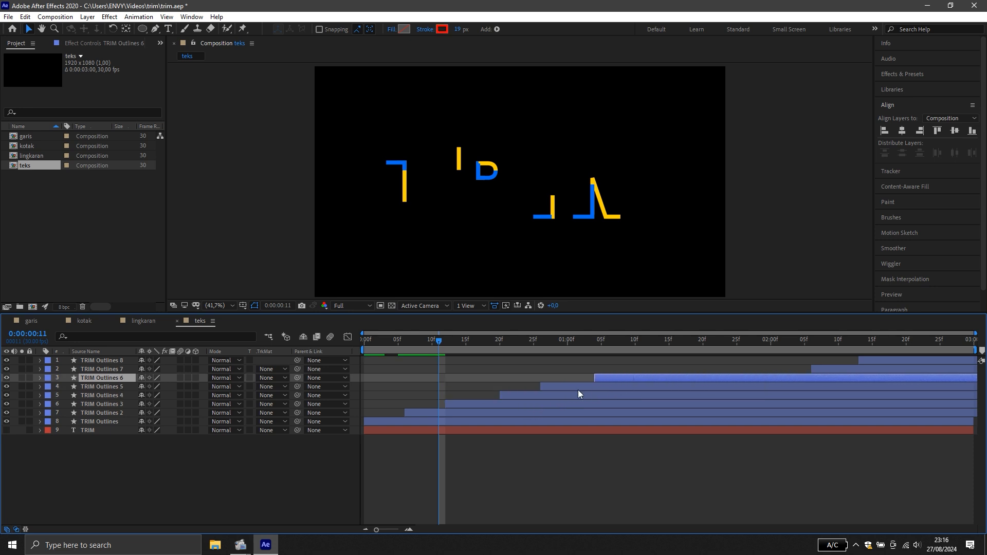
{"action": "left_click", "coordinate": [580, 369]}
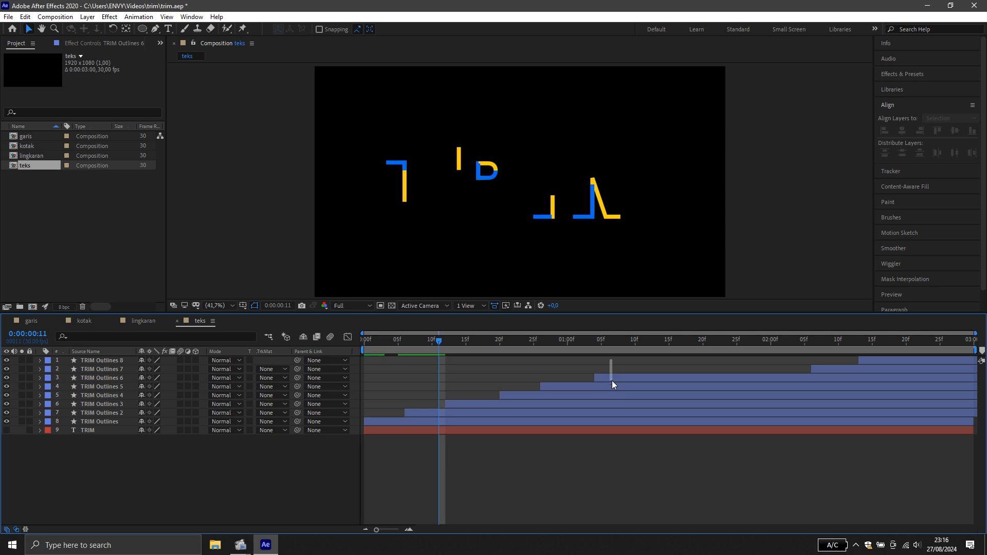
{"action": "left_click", "coordinate": [611, 389]}
{"action": "left_click_drag", "start_coordinate": [618, 379], "coordinate": [624, 379]}
Shift TRIM Outlines 7 and 8 earlier, starting at about 0:00:01:13 and 0:00:01:19, and preview the retimed animation from the start
{"action": "left_click_drag", "start_coordinate": [868, 368], "coordinate": [700, 375]}
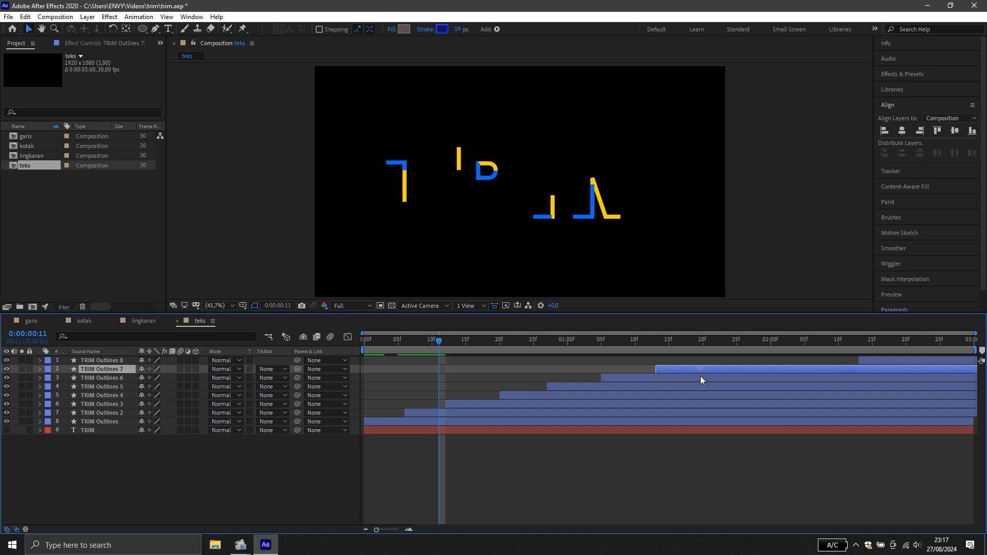
{"action": "left_click", "coordinate": [877, 363]}
{"action": "left_click_drag", "start_coordinate": [876, 363], "coordinate": [876, 362]}
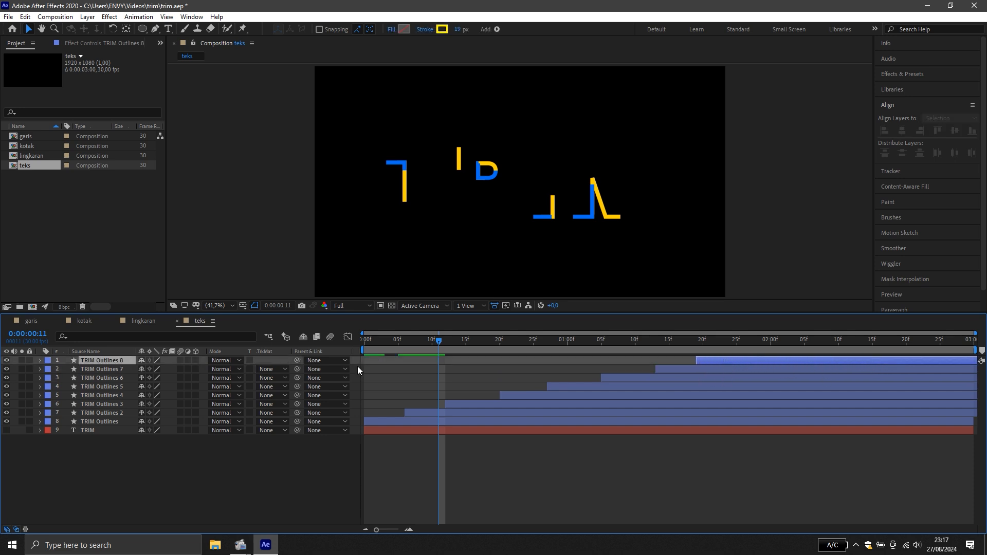
{"action": "left_click_drag", "start_coordinate": [442, 334], "coordinate": [220, 350]}
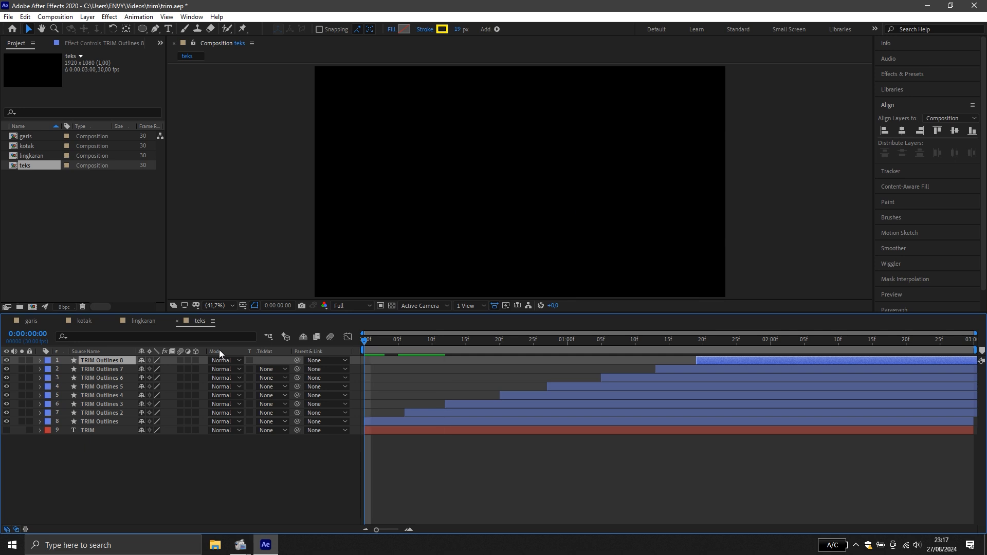
{"action": "key", "text": "space"}
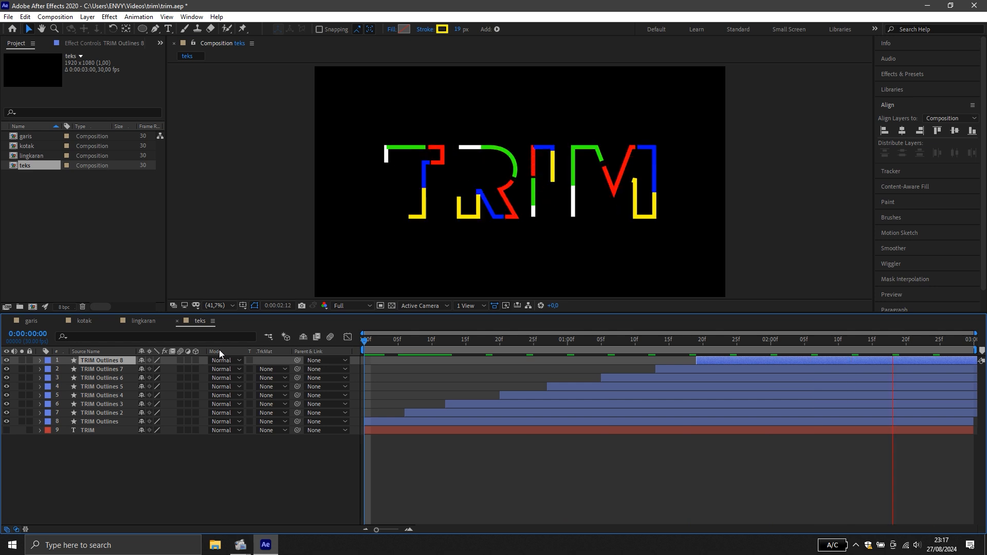
{"action": "key", "text": "space"}
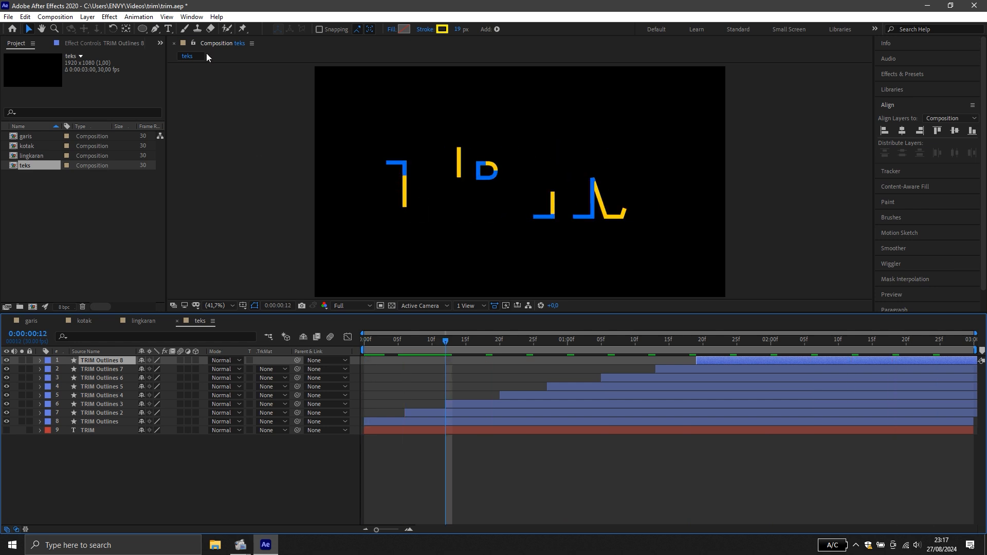
Create a new 1920 x 1080 composition named gabung with a duration of 0:00:10:00
{"action": "left_click", "coordinate": [9, 16]}
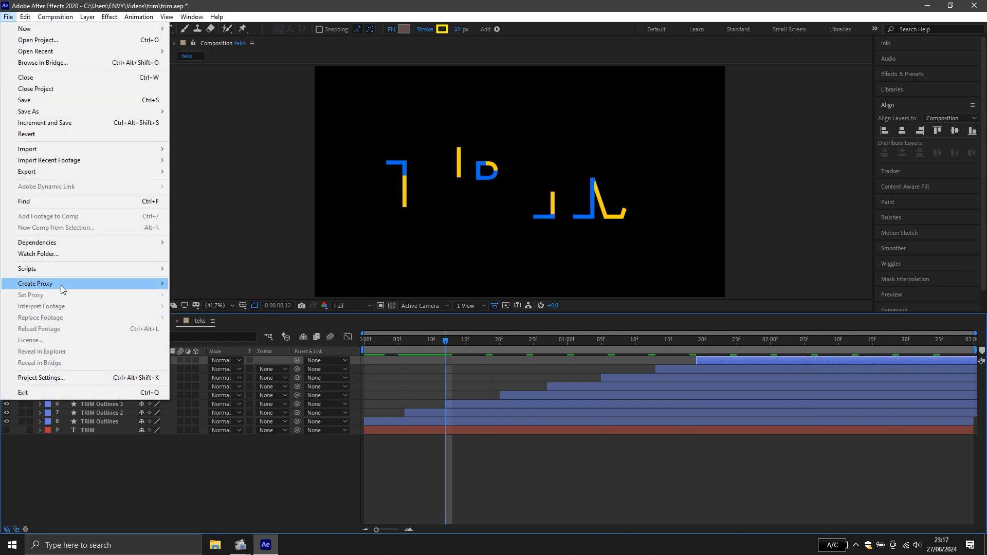
{"action": "left_click", "coordinate": [187, 480]}
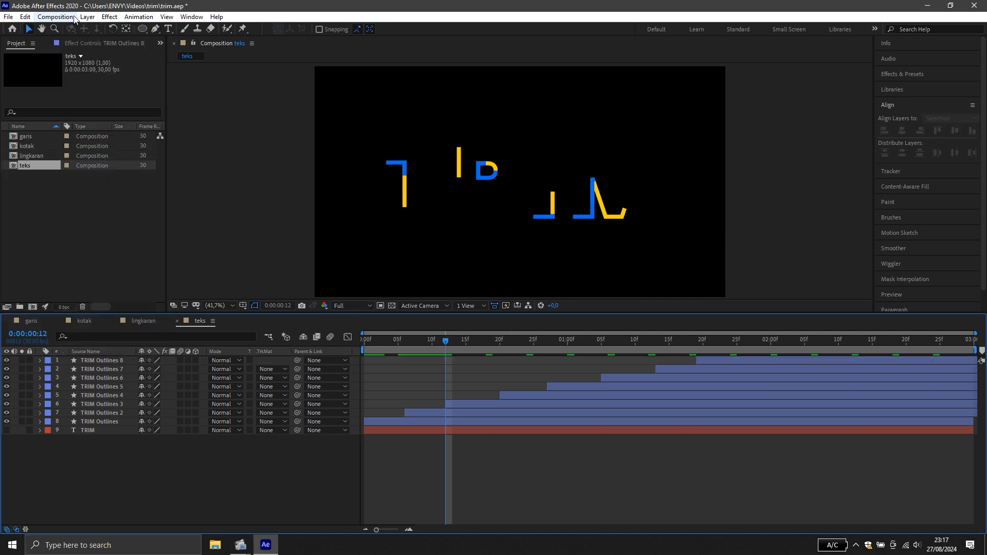
{"action": "left_click", "coordinate": [55, 16]}
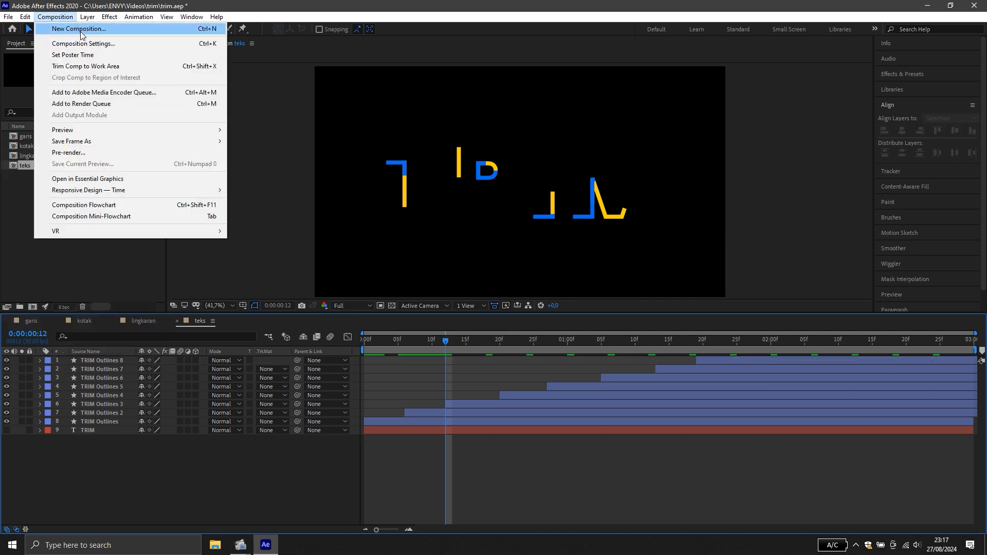
{"action": "left_click", "coordinate": [80, 29]}
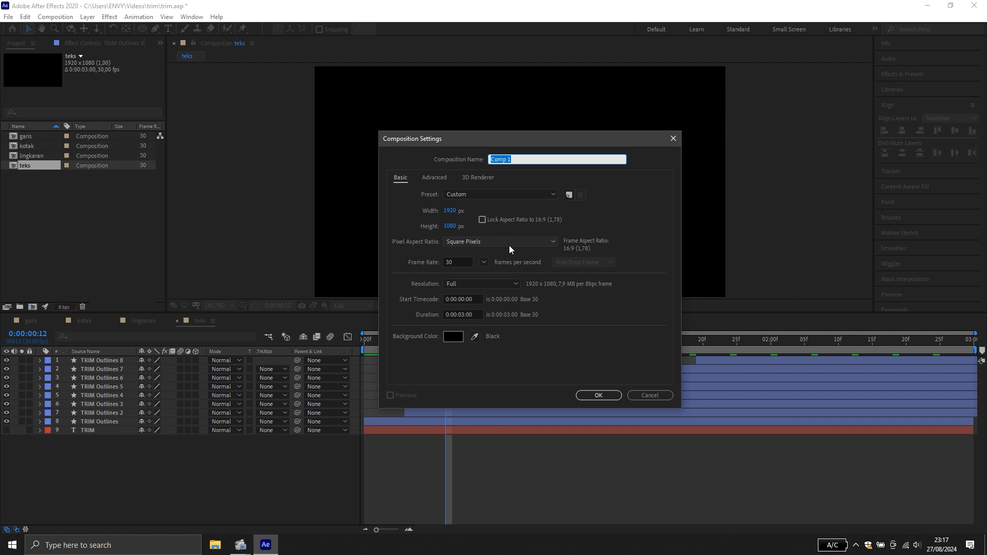
{"action": "type", "text": "gabung"}
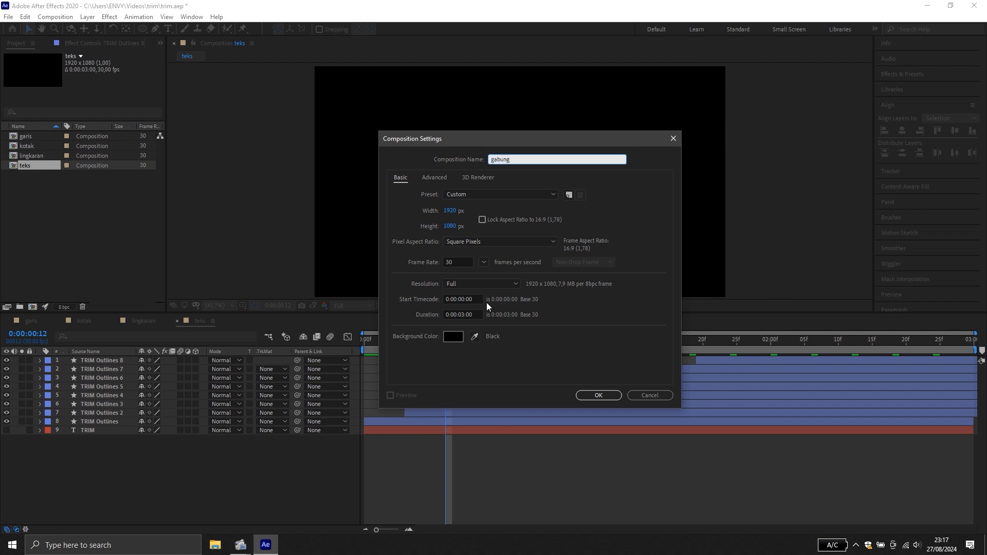
{"action": "left_click", "coordinate": [465, 315]}
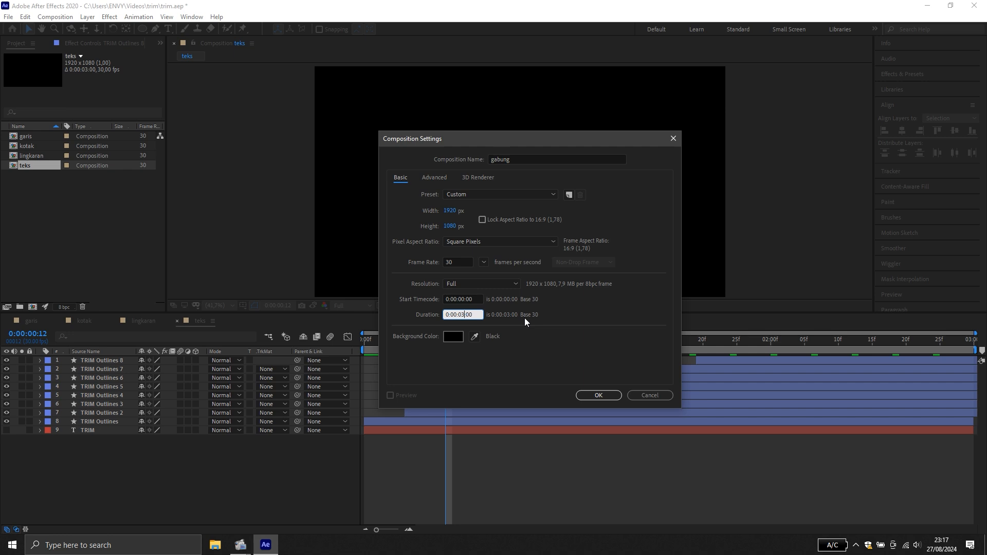
{"action": "type", "text": "1"}
{"action": "left_click", "coordinate": [608, 398]}
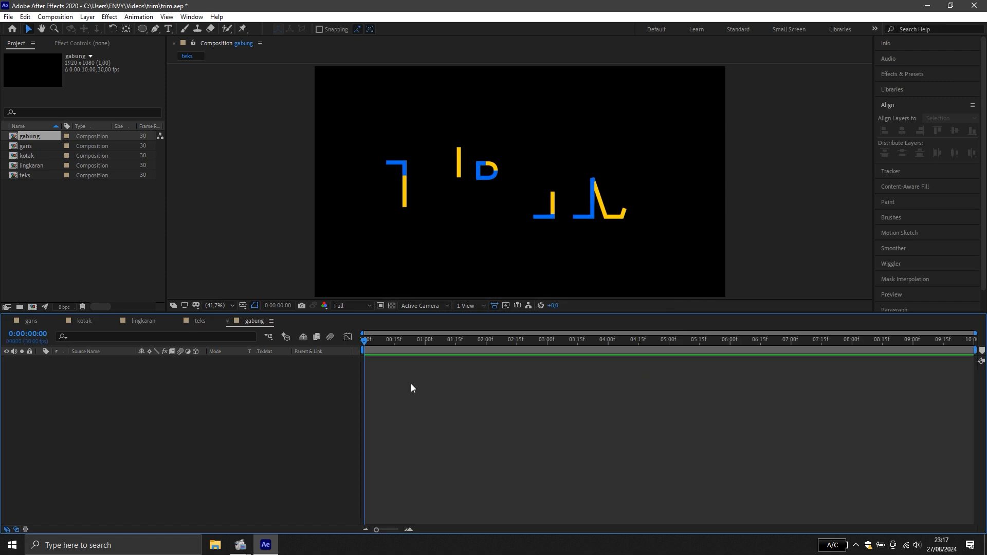
Add the garis composition at the start of the gabung timeline and kotak beneath it starting at 0:00:02:27
{"action": "left_click", "coordinate": [17, 176]}
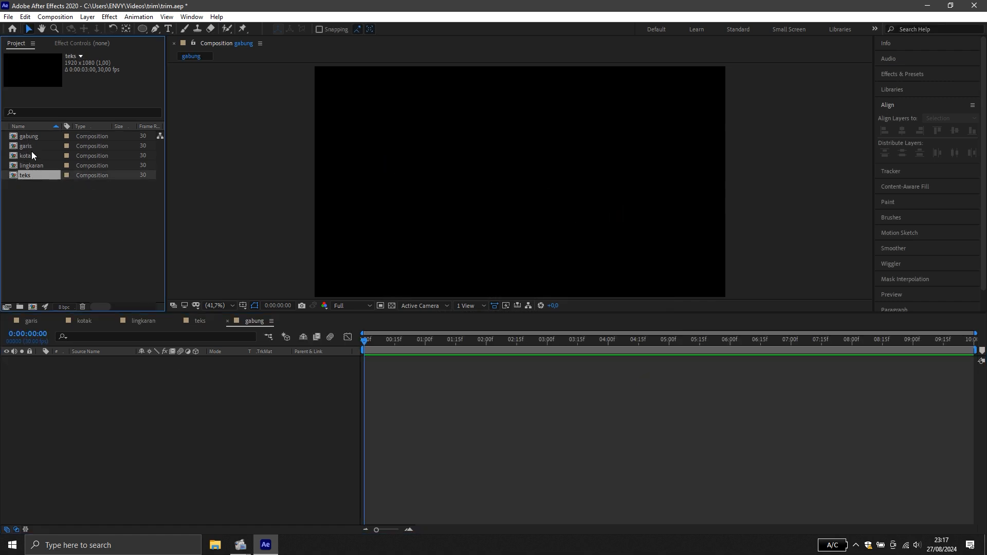
{"action": "left_click_drag", "start_coordinate": [30, 147], "coordinate": [45, 386]}
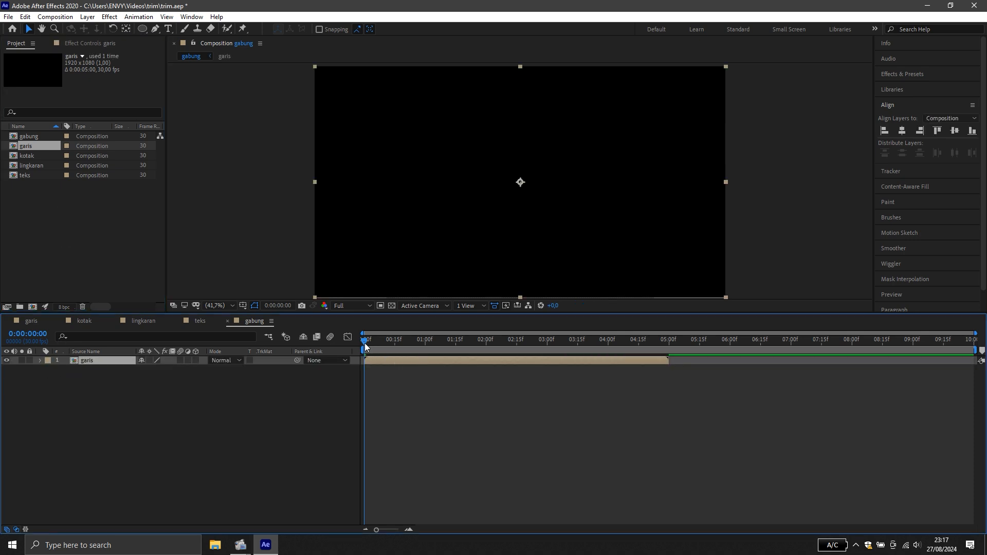
{"action": "left_click_drag", "start_coordinate": [365, 346], "coordinate": [542, 361]}
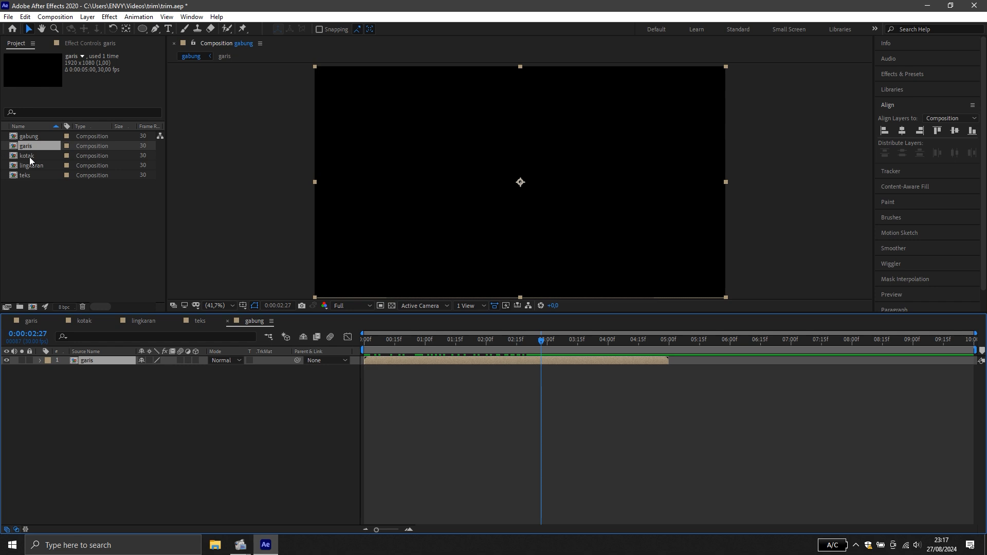
{"action": "left_click_drag", "start_coordinate": [28, 157], "coordinate": [257, 397]}
{"action": "mouse_move", "coordinate": [398, 371]}
{"action": "left_mouse_down"}
{"action": "mouse_move", "coordinate": [603, 363]}
{"action": "mouse_move", "coordinate": [573, 359]}
{"action": "mouse_move", "coordinate": [586, 347]}
{"action": "mouse_move", "coordinate": [636, 355]}
{"action": "mouse_move", "coordinate": [610, 351]}
{"action": "left_mouse_up"}
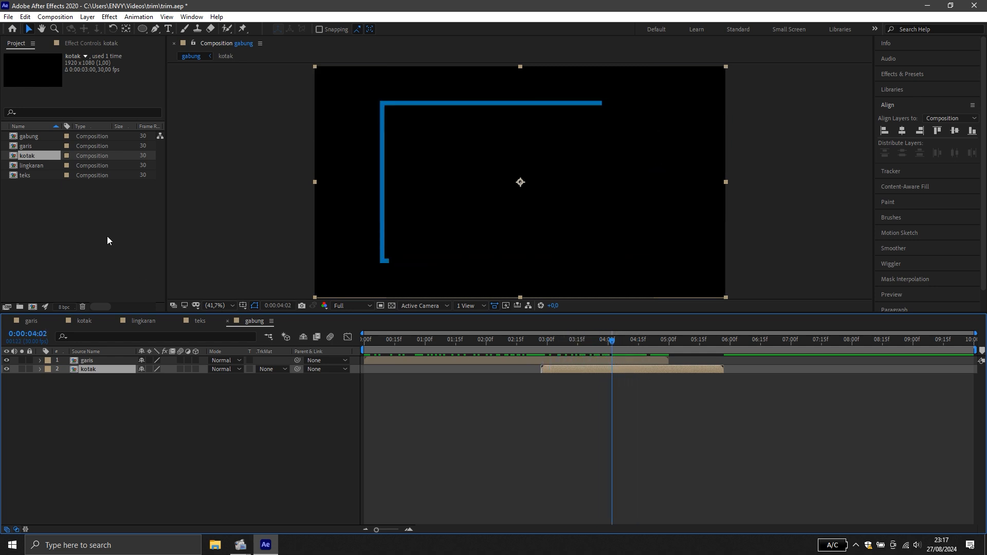
Add the lingkaran composition below kotak in the gabung timeline, starting at about 0:00:04:03
{"action": "left_click_drag", "start_coordinate": [18, 162], "coordinate": [59, 221]}
{"action": "left_click_drag", "start_coordinate": [31, 165], "coordinate": [245, 448]}
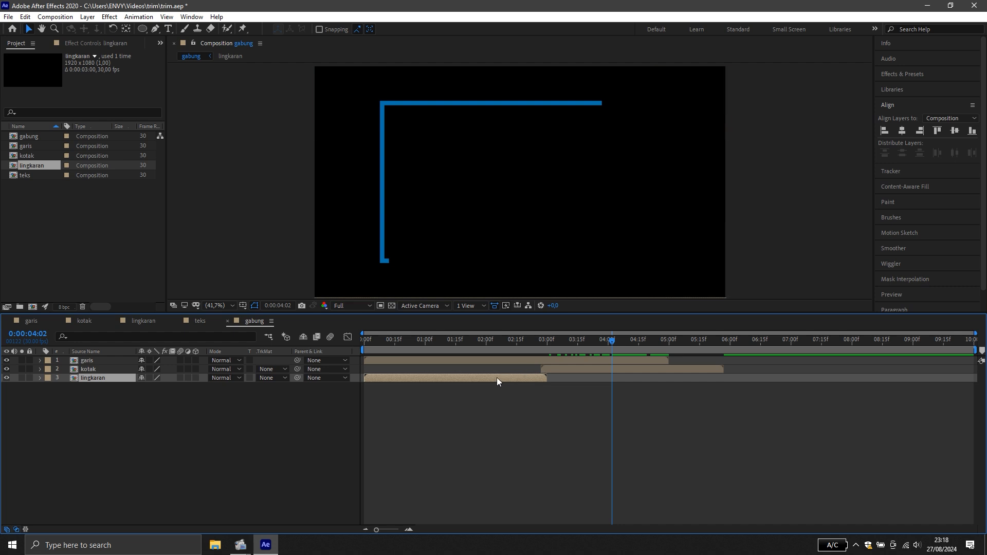
{"action": "left_click_drag", "start_coordinate": [496, 377], "coordinate": [746, 381]}
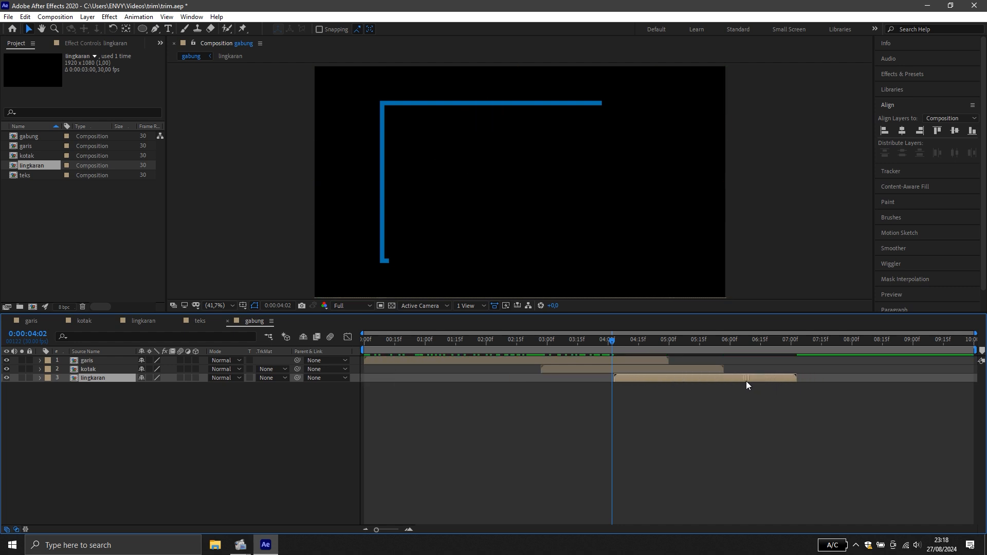
Add the teks composition below lingkaran in the gabung timeline, starting at 0:00:06:17
{"action": "left_click_drag", "start_coordinate": [609, 342], "coordinate": [761, 351]}
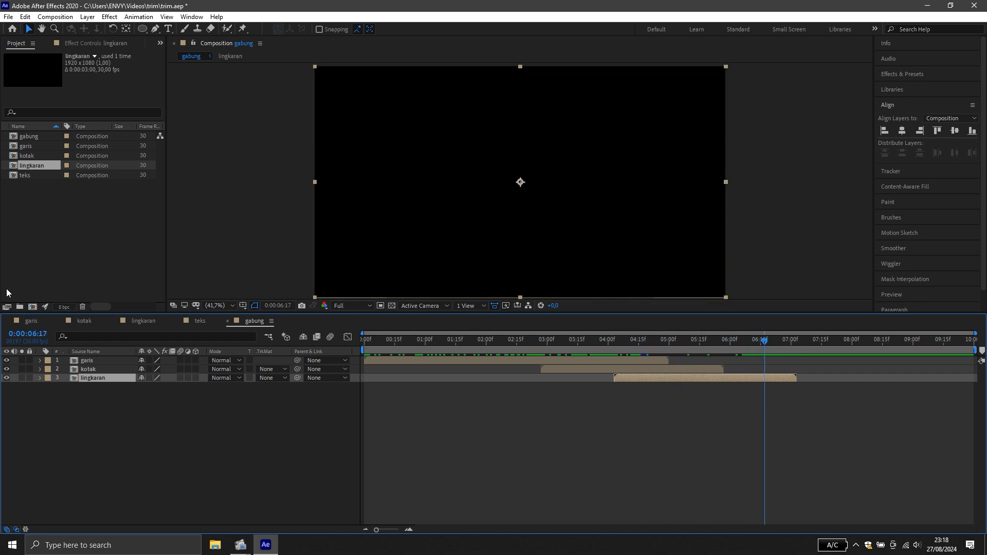
{"action": "left_click_drag", "start_coordinate": [26, 176], "coordinate": [72, 425]}
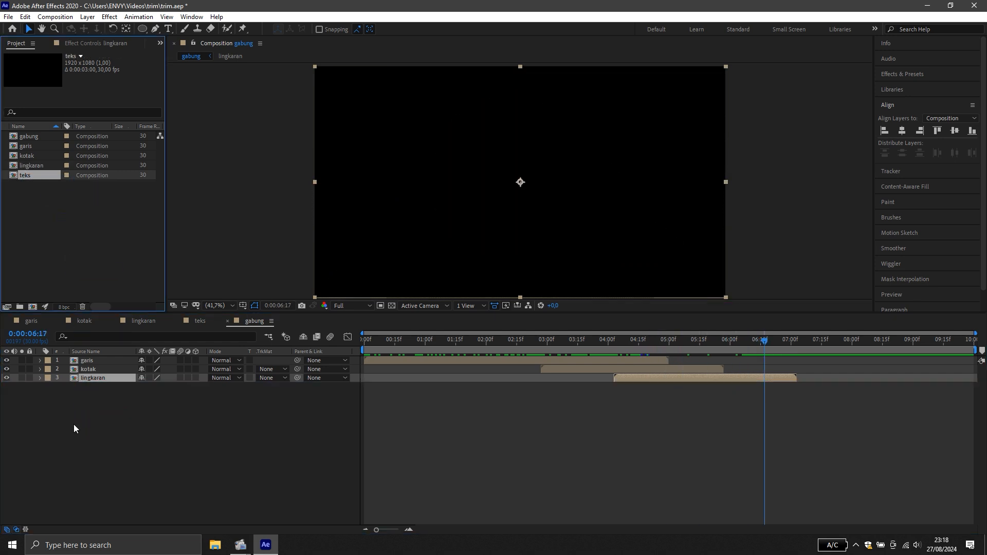
{"action": "left_click_drag", "start_coordinate": [440, 387], "coordinate": [840, 386]}
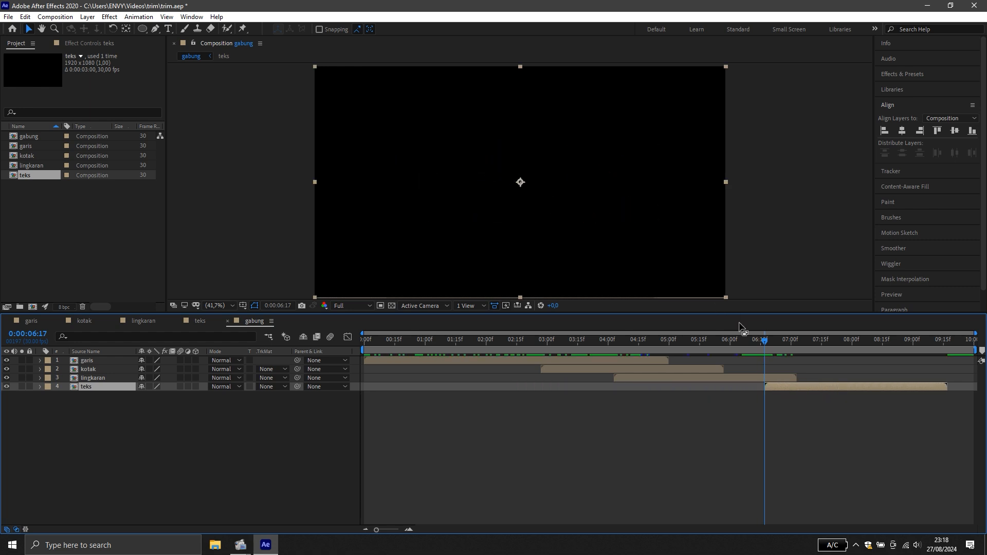
Preview the gabung animation from the start and shift the lingkaran layer to start at about 0:00:04:12
{"action": "left_click_drag", "start_coordinate": [767, 342], "coordinate": [196, 366]}
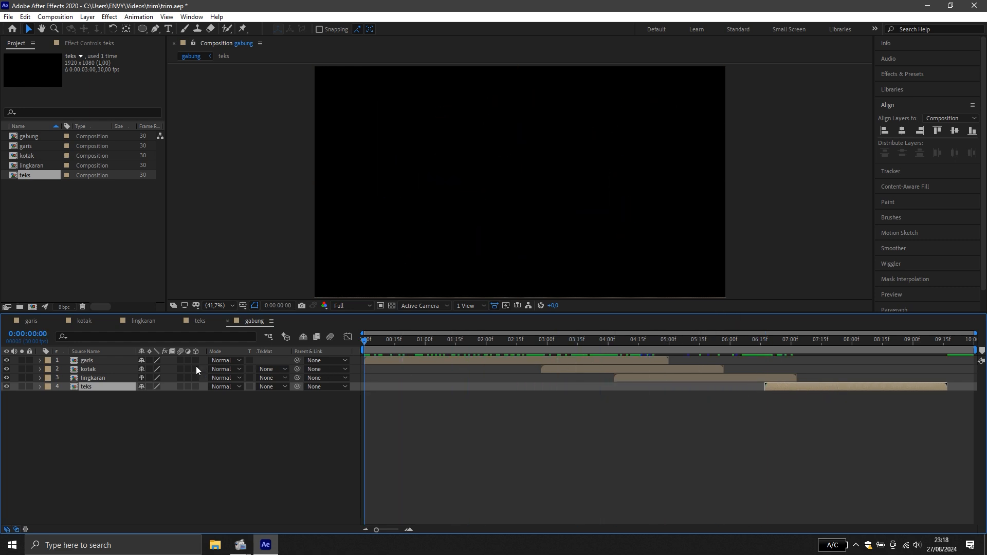
{"action": "key", "text": "space"}
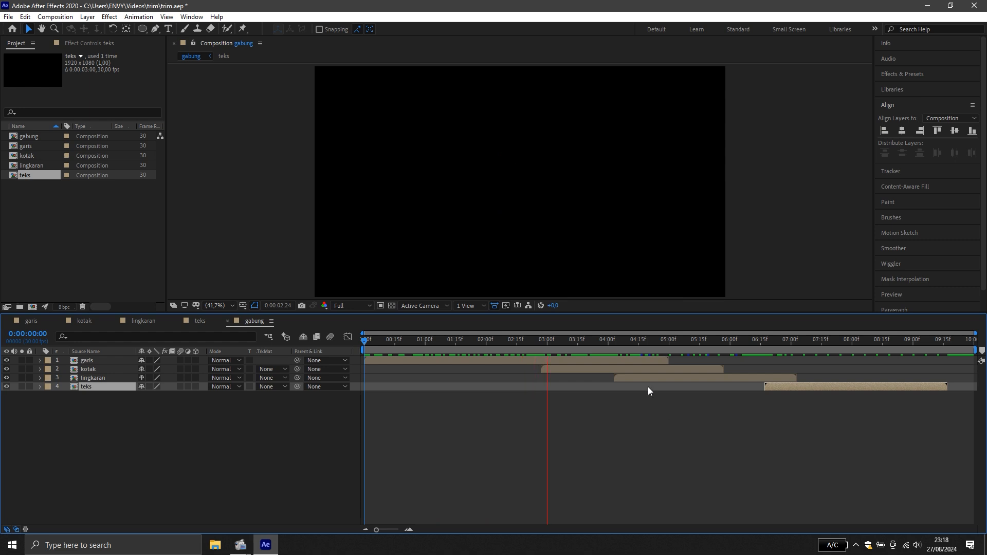
{"action": "left_click_drag", "start_coordinate": [640, 378], "coordinate": [656, 377]}
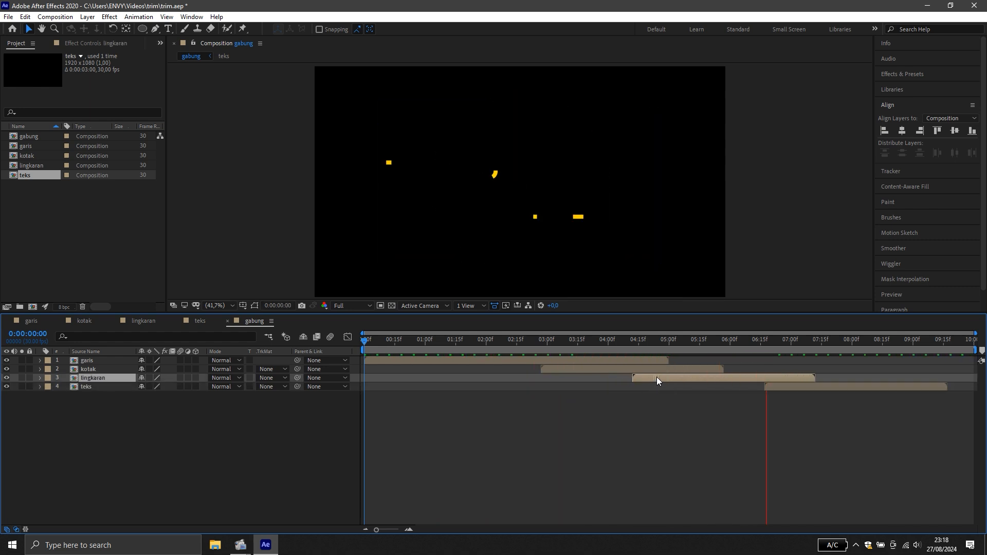
Save the trim.aep project and stop the gabung preview
{"action": "left_click", "coordinate": [212, 549]}
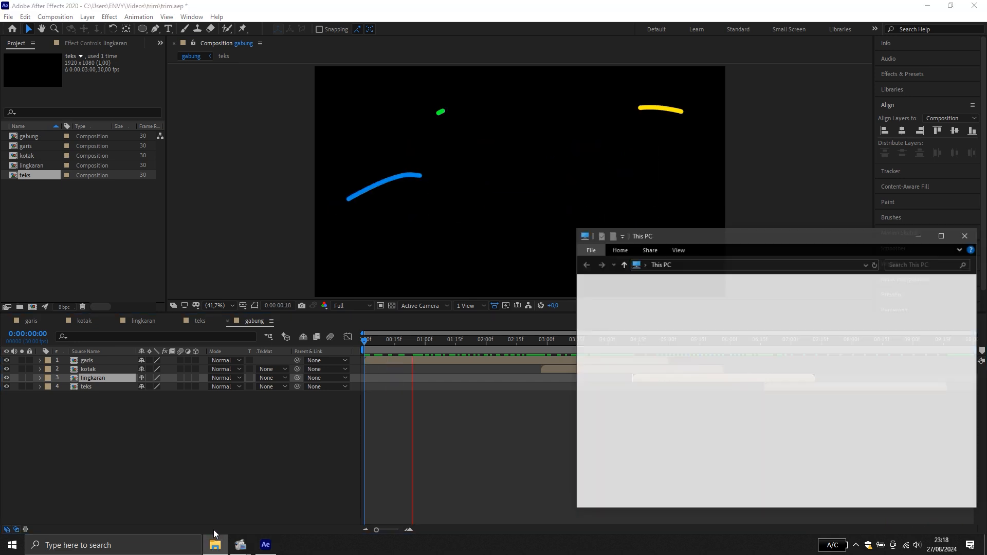
{"action": "left_click", "coordinate": [965, 236]}
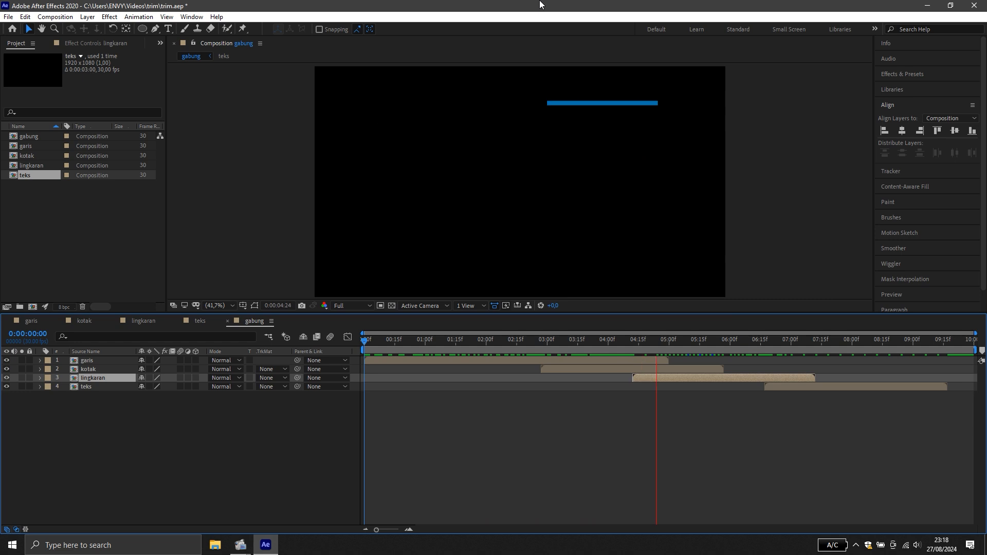
{"action": "key", "text": "ctrl+s"}
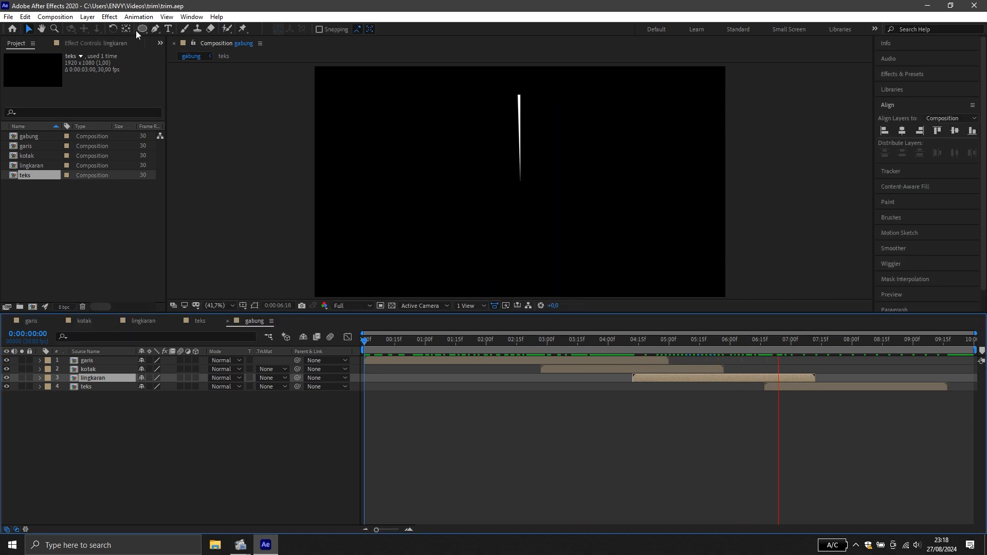
{"action": "key", "text": "space"}
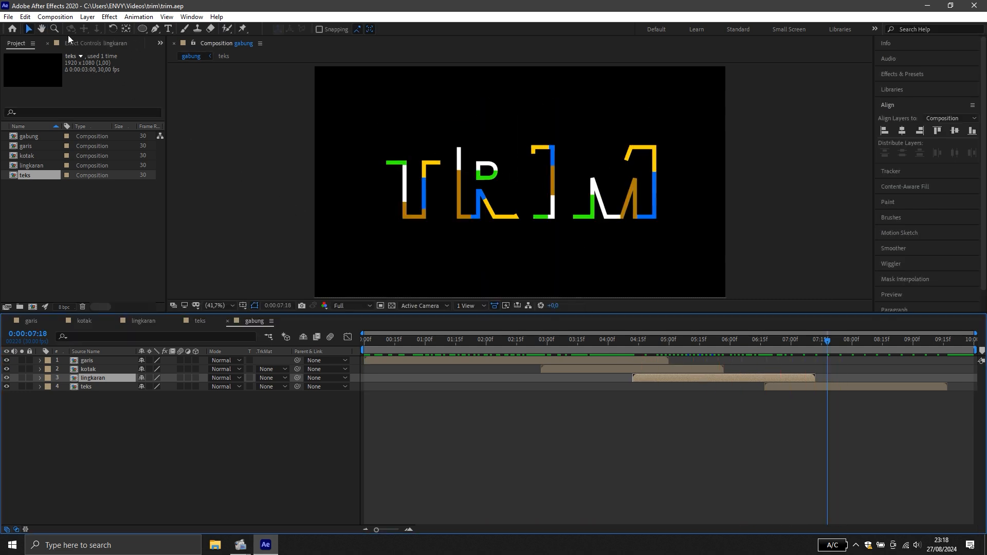
Export the gabung composition to the Adobe Media Encoder queue and bring the Media Encoder window fully into view
{"action": "left_click", "coordinate": [8, 17]}
{"action": "left_click", "coordinate": [196, 508]}
{"action": "left_click", "coordinate": [196, 508]}
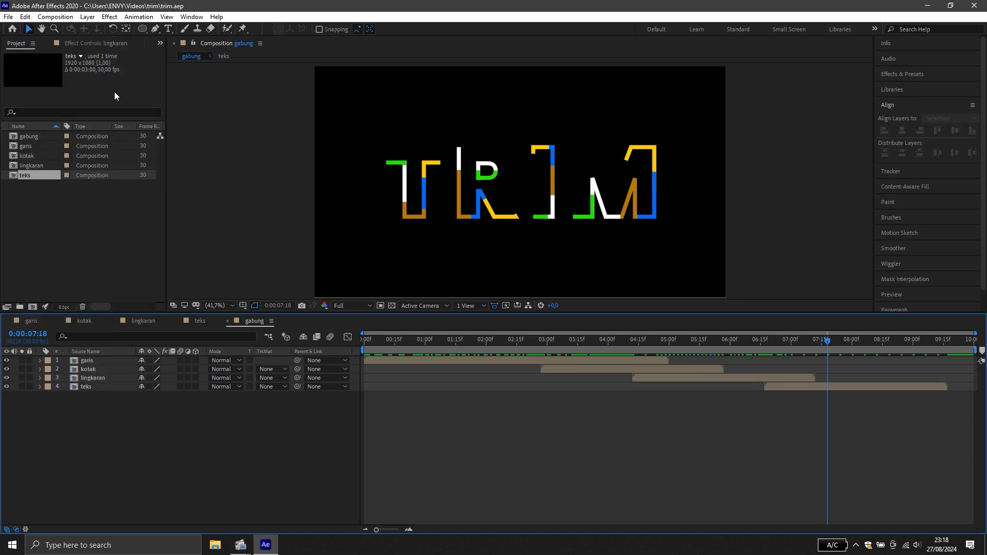
{"action": "left_click", "coordinate": [9, 17]}
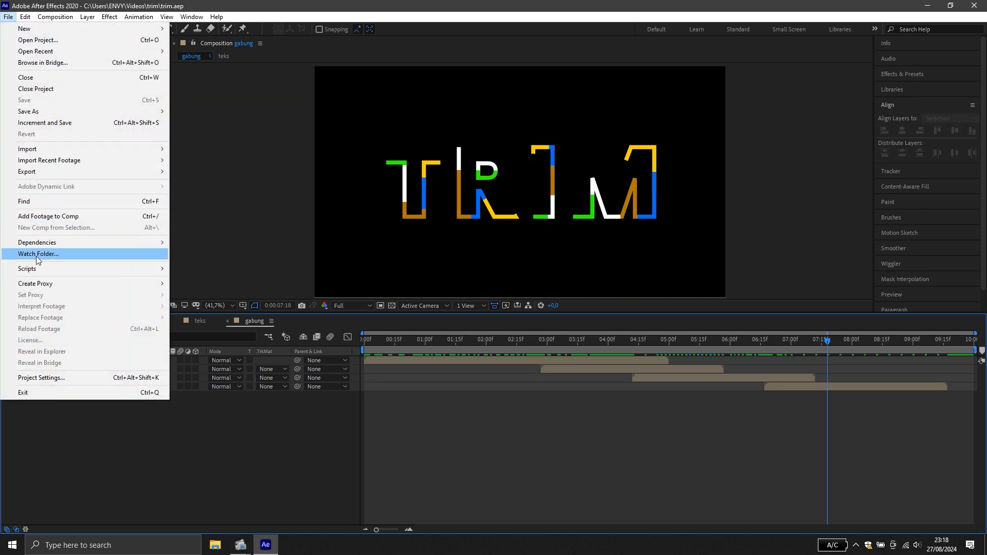
{"action": "mouse_move", "coordinate": [51, 171]}
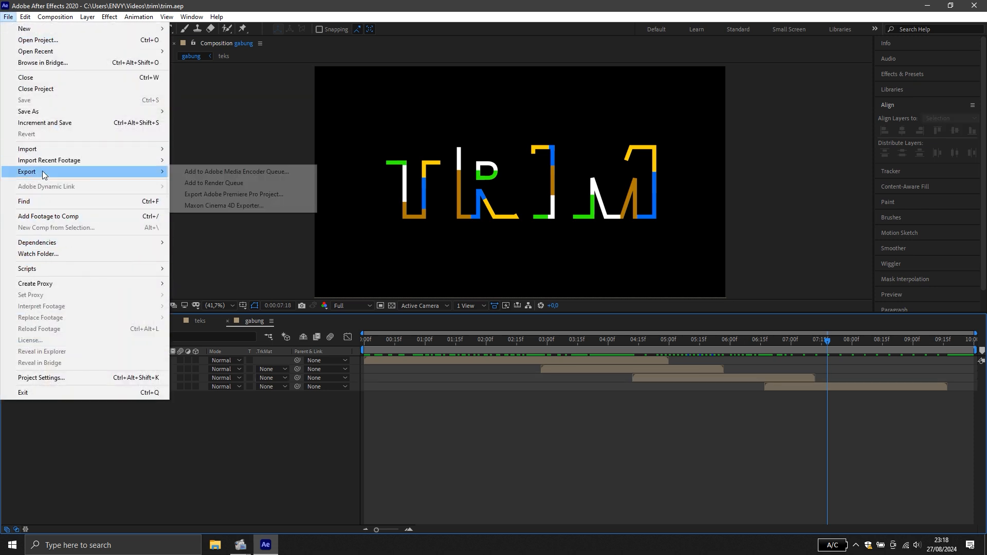
{"action": "left_click", "coordinate": [243, 171]}
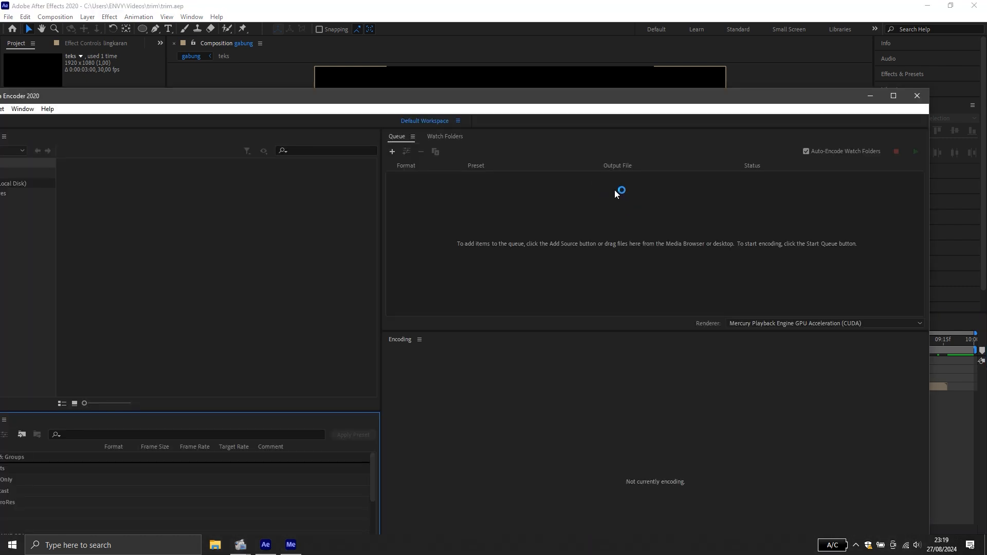
{"action": "left_click_drag", "start_coordinate": [405, 94], "coordinate": [444, 41]}
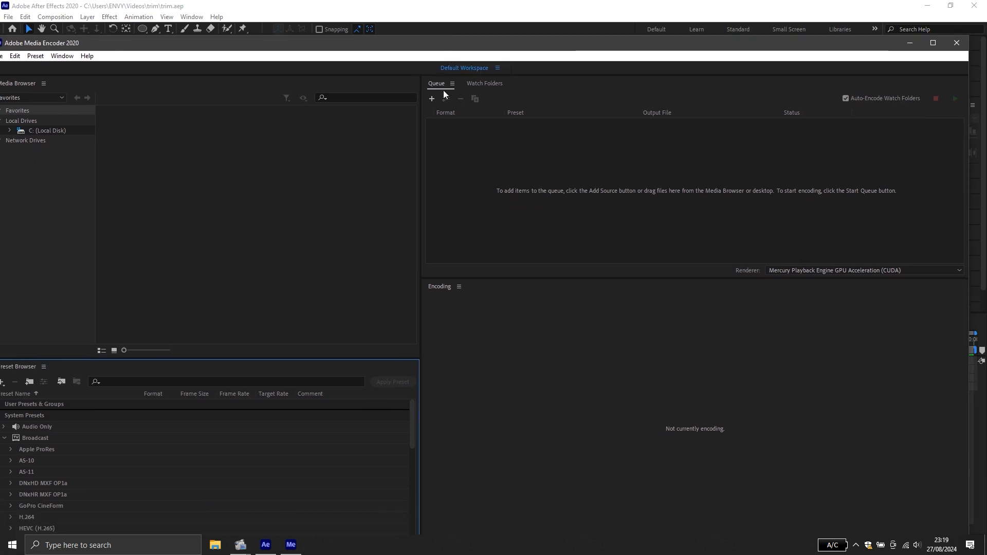